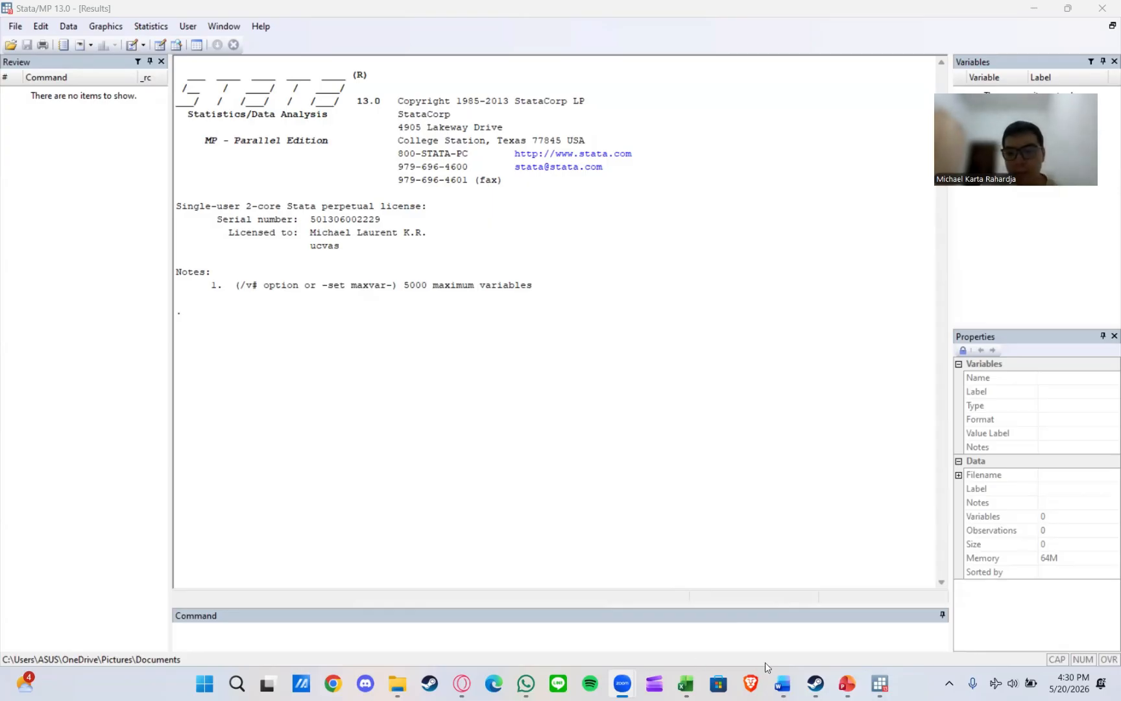
Switch to the Excel workbook data afl 3 and copy the EFA sheet's ratio table, from the PER header row through row 163
click(685, 683)
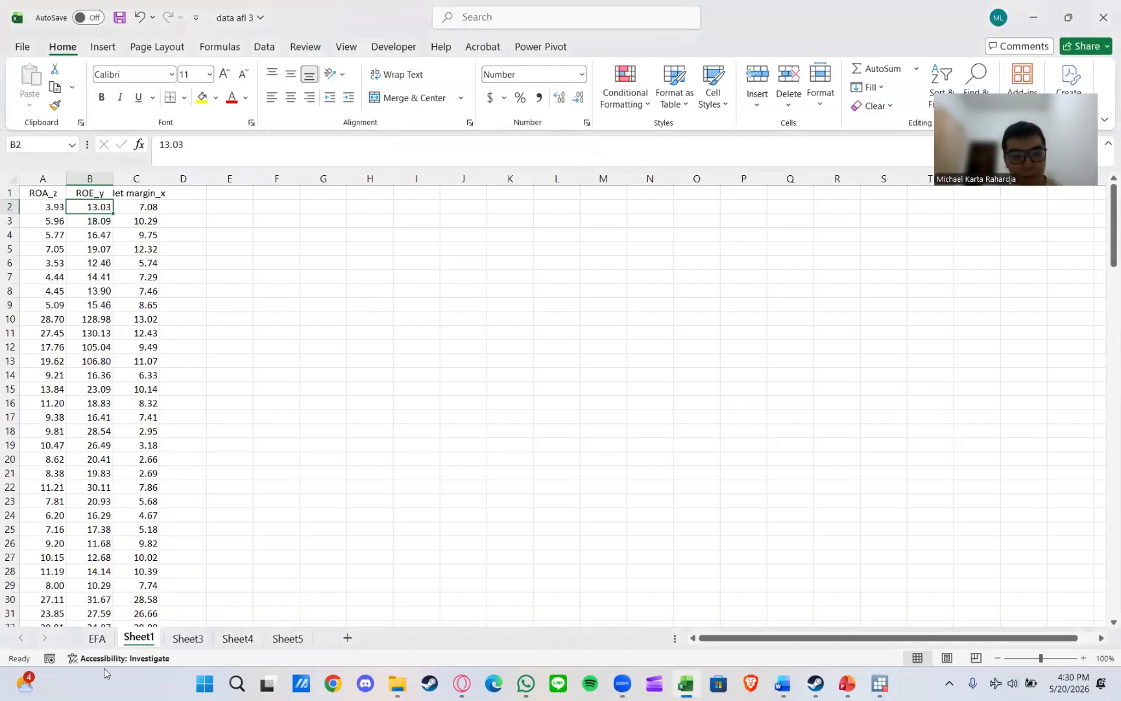
click(99, 638)
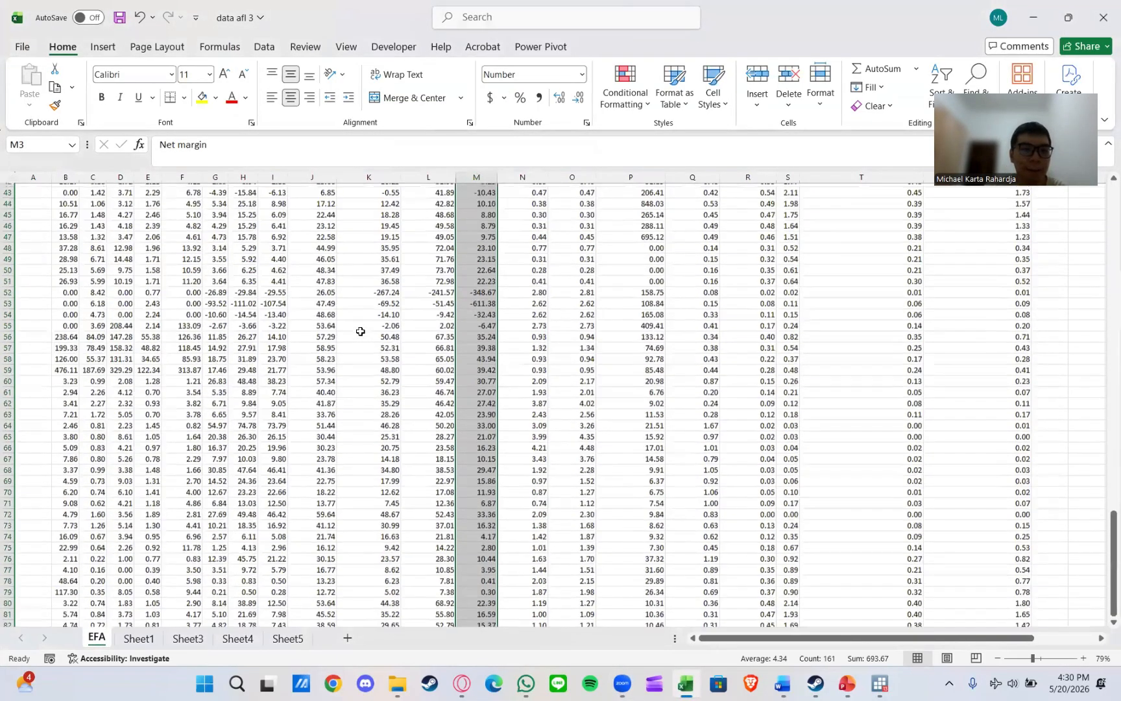
scroll(360, 332, up, 14)
click(71, 215)
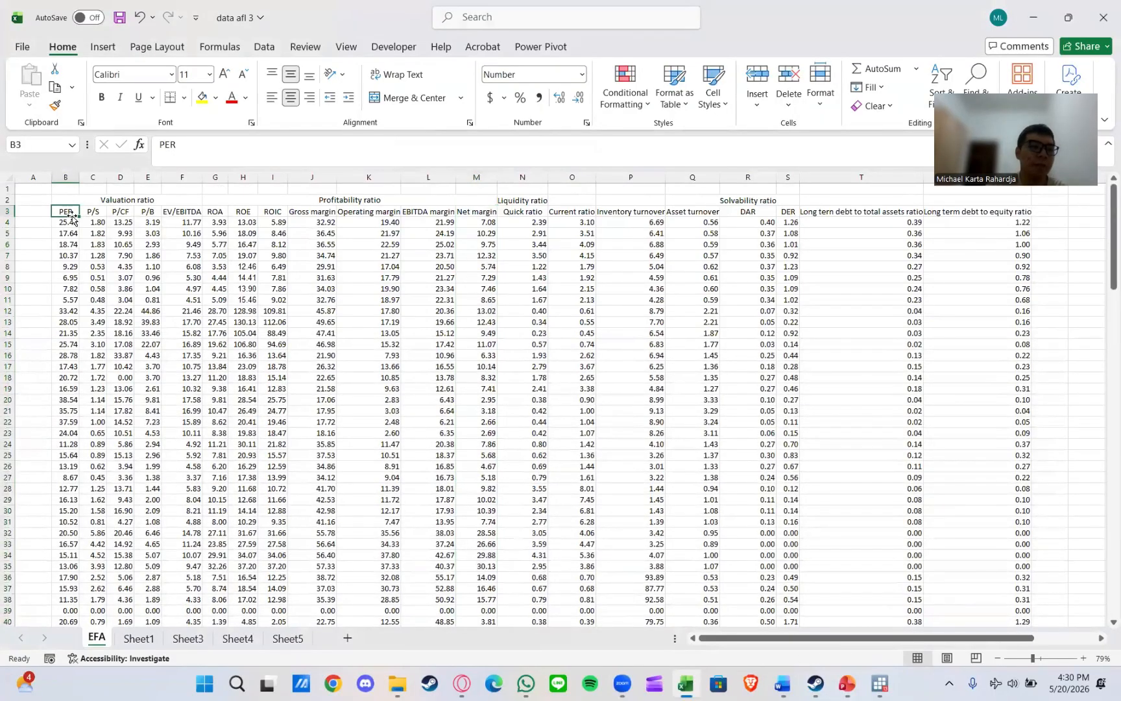
key(ctrl+shift+Right)
key(ctrl+shift+Down)
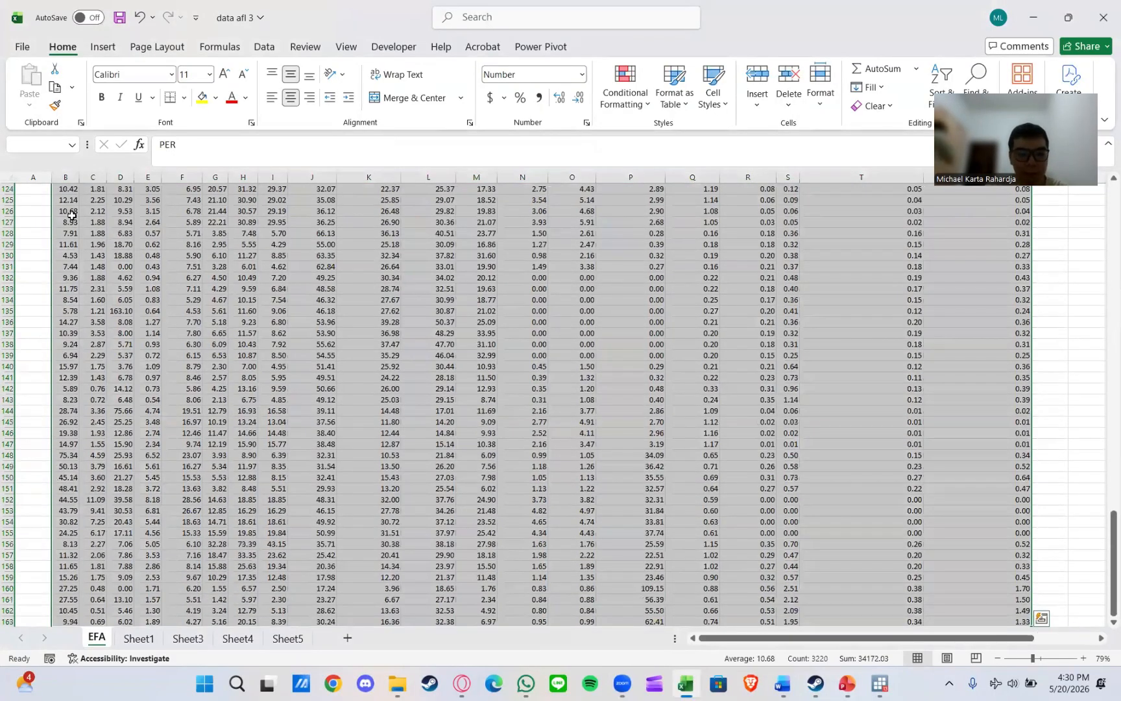
key(ctrl+c)
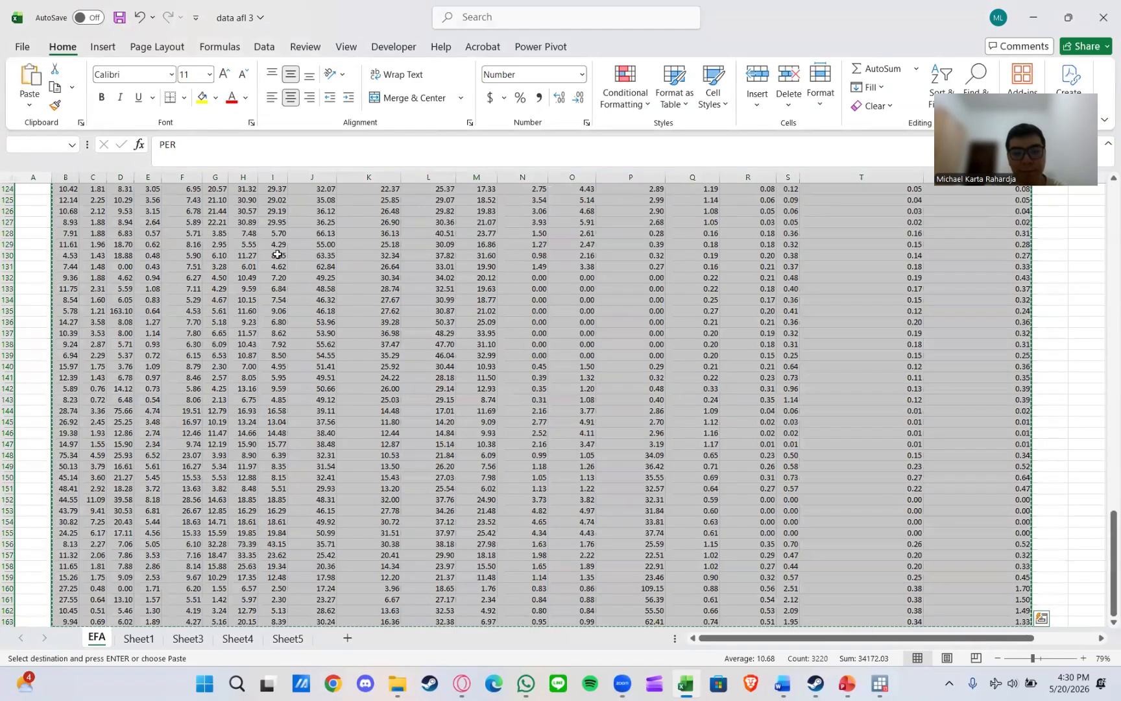
scroll(251, 247, down, 10)
scroll(250, 247, down, 5)
scroll(250, 247, up, 8)
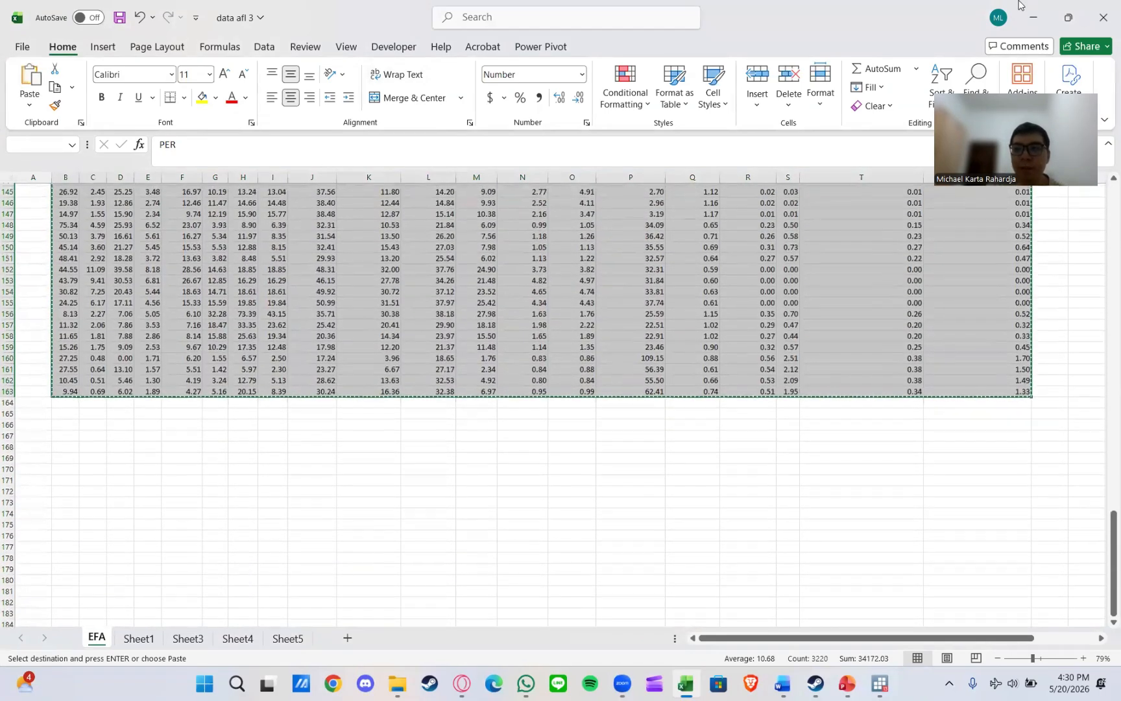
Return to Stata and paste the copied table into the Data Editor, treating the first row as variable names
click(1032, 16)
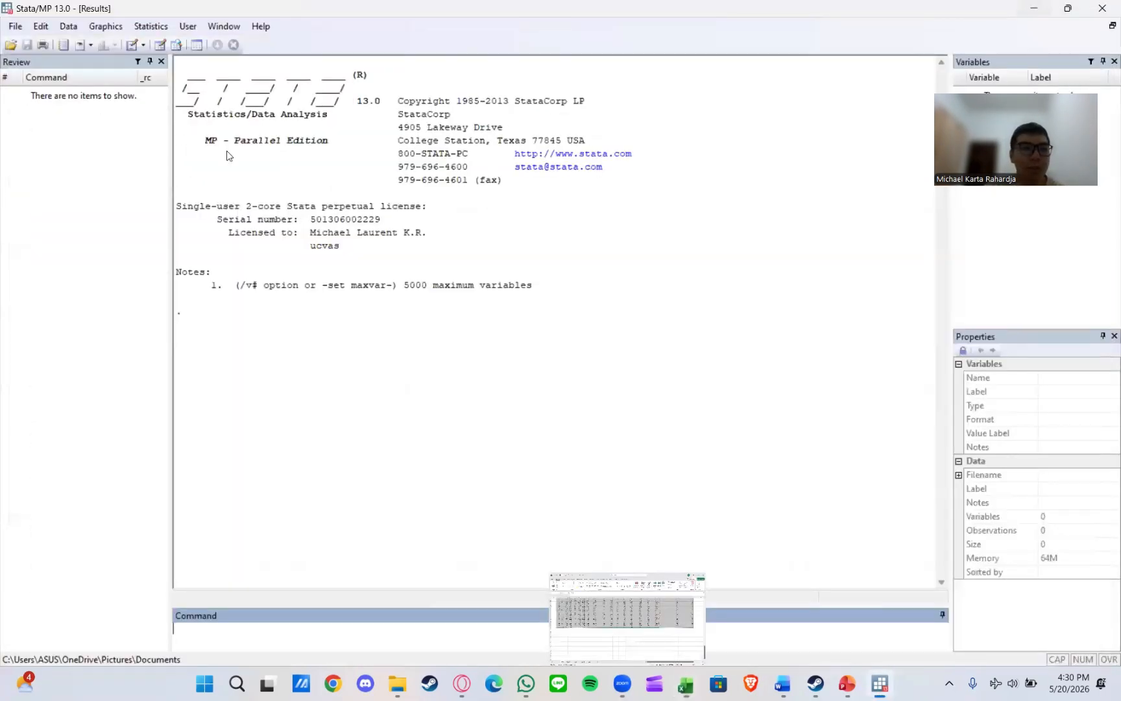
click(160, 45)
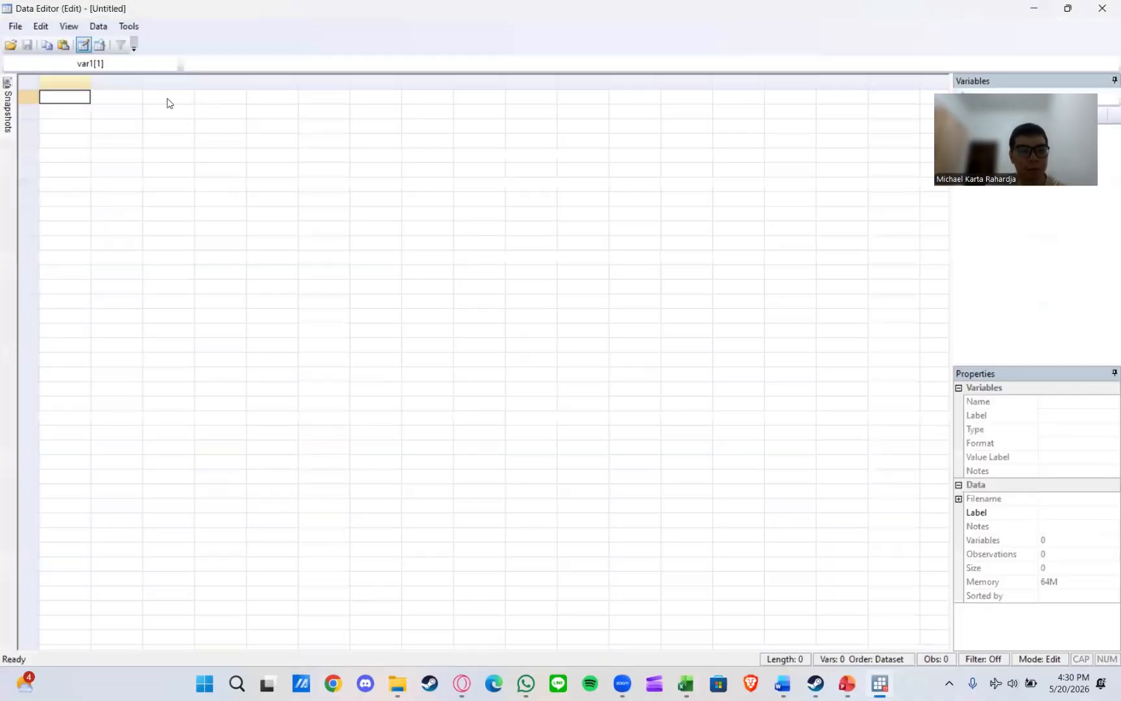
key(ctrl+v)
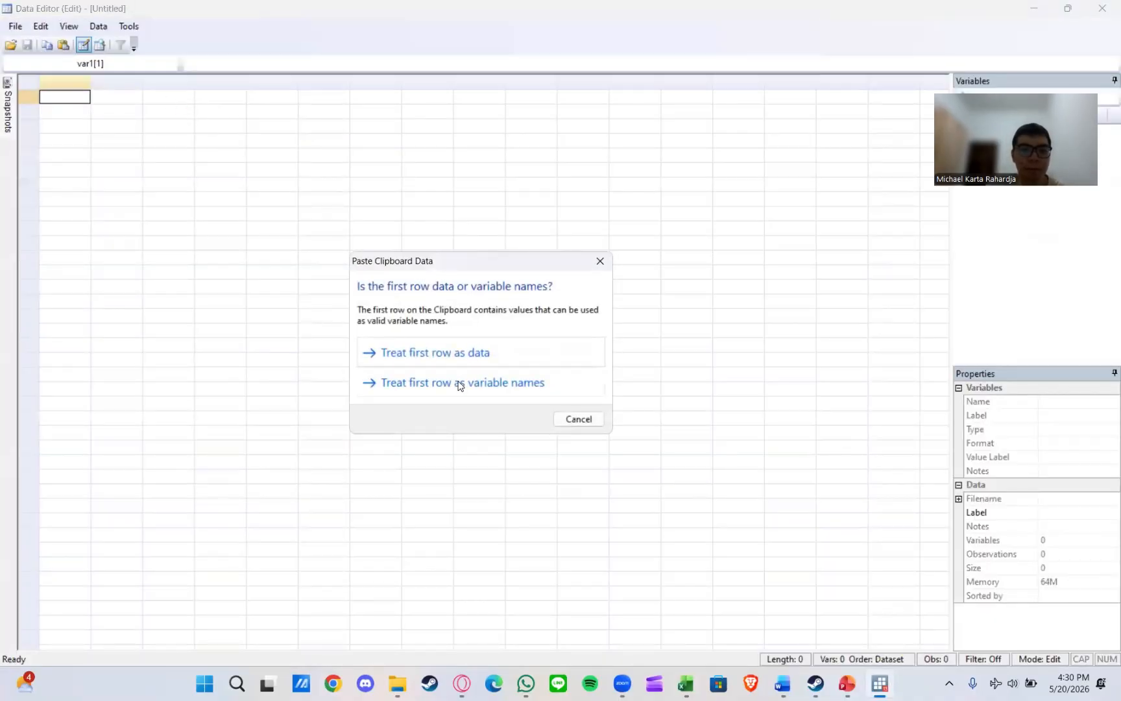
click(457, 380)
click(1102, 8)
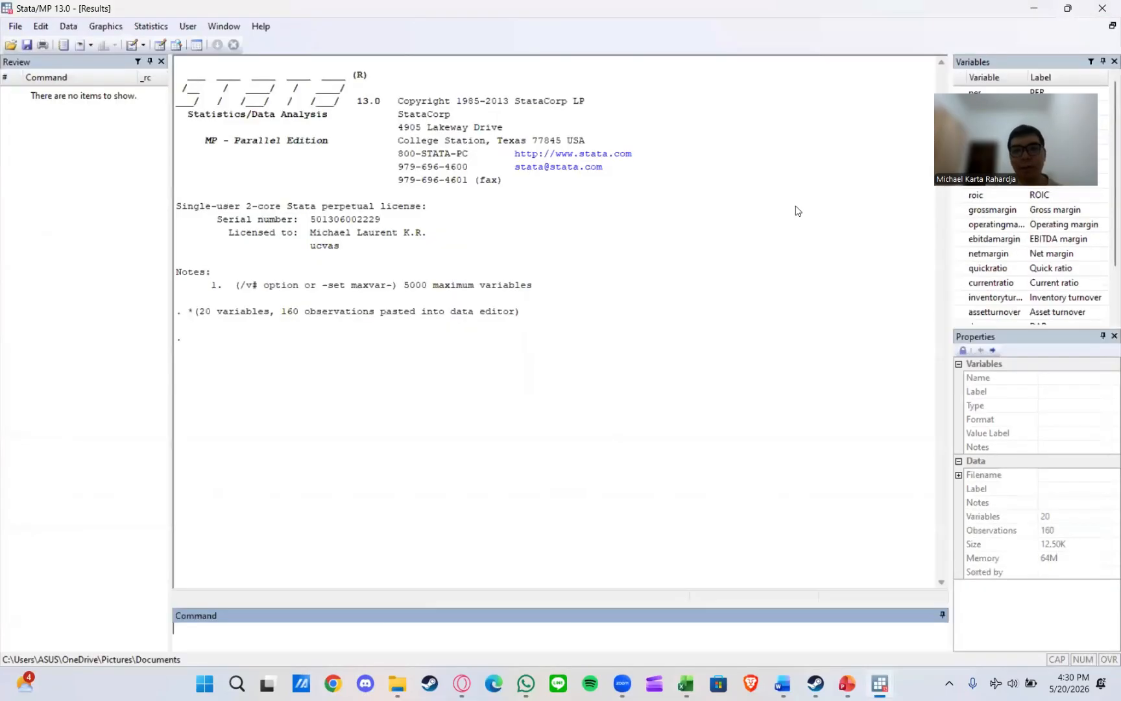
Start a factor command listing the variables per, ps, pcf, pb, evebitda, roa, roe and roic
click(330, 625)
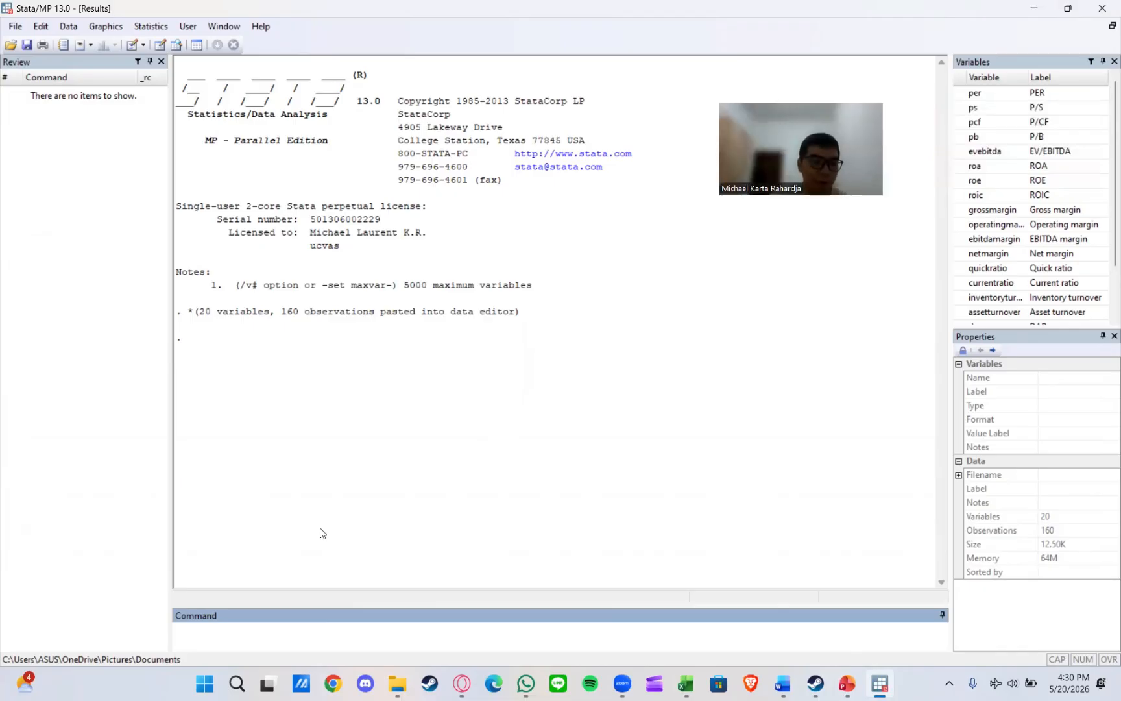
text(factor)
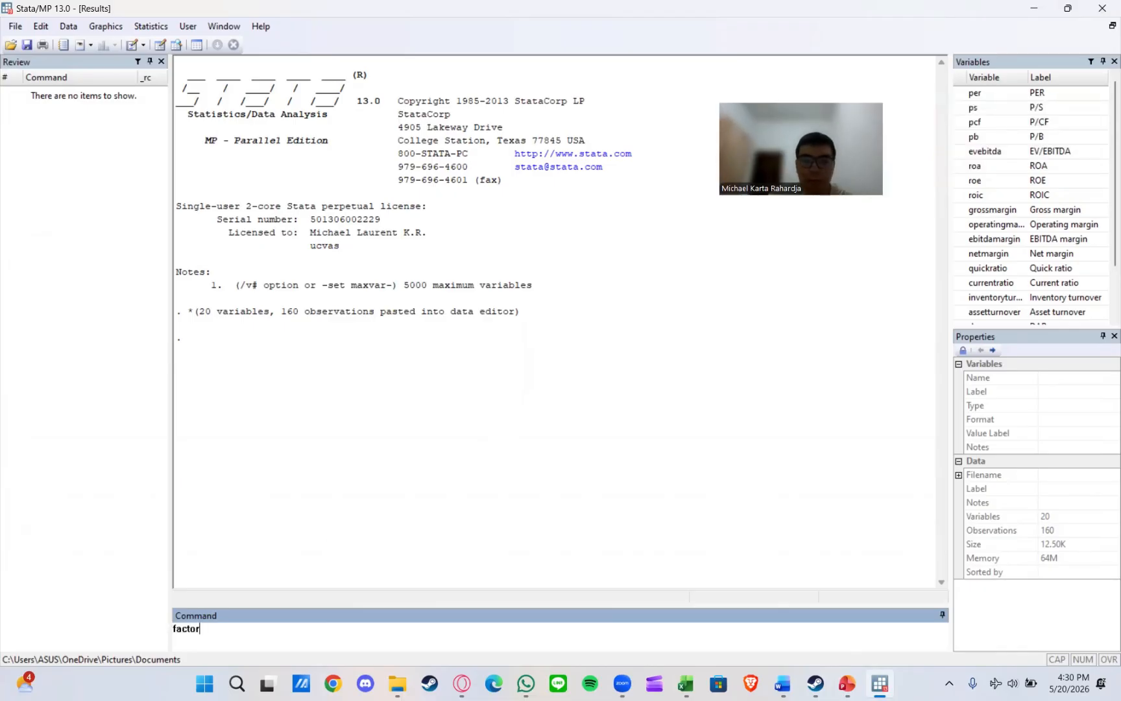
double_click(1015, 97)
double_click(997, 112)
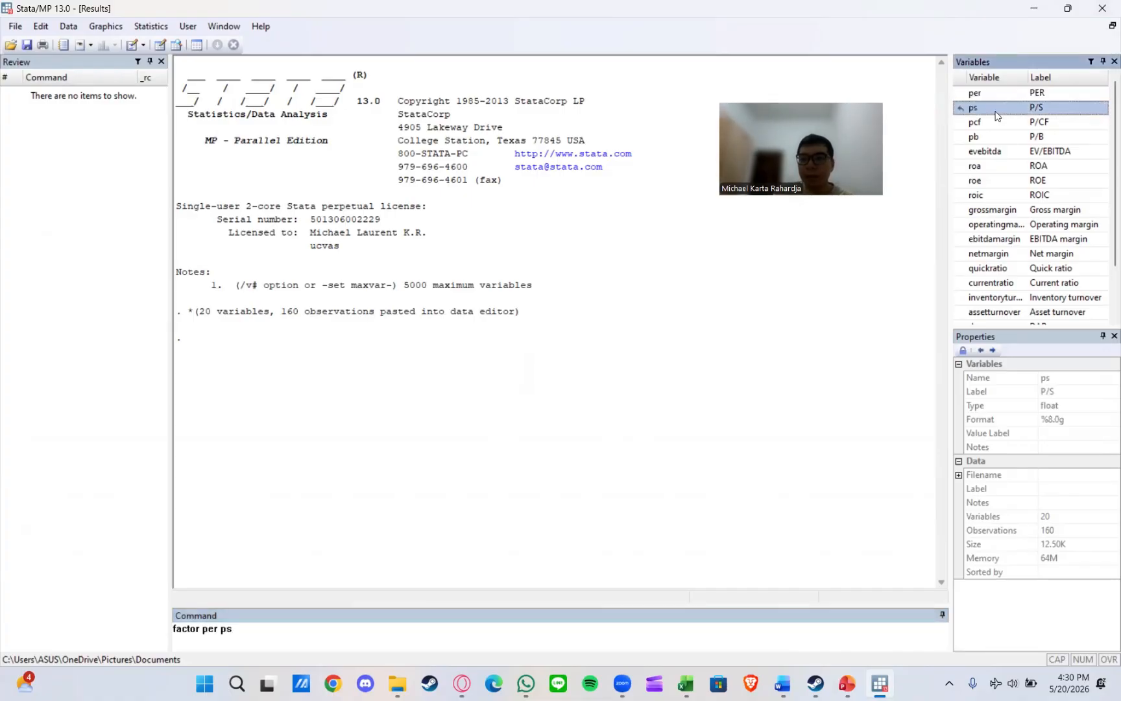
double_click(991, 125)
click(986, 139)
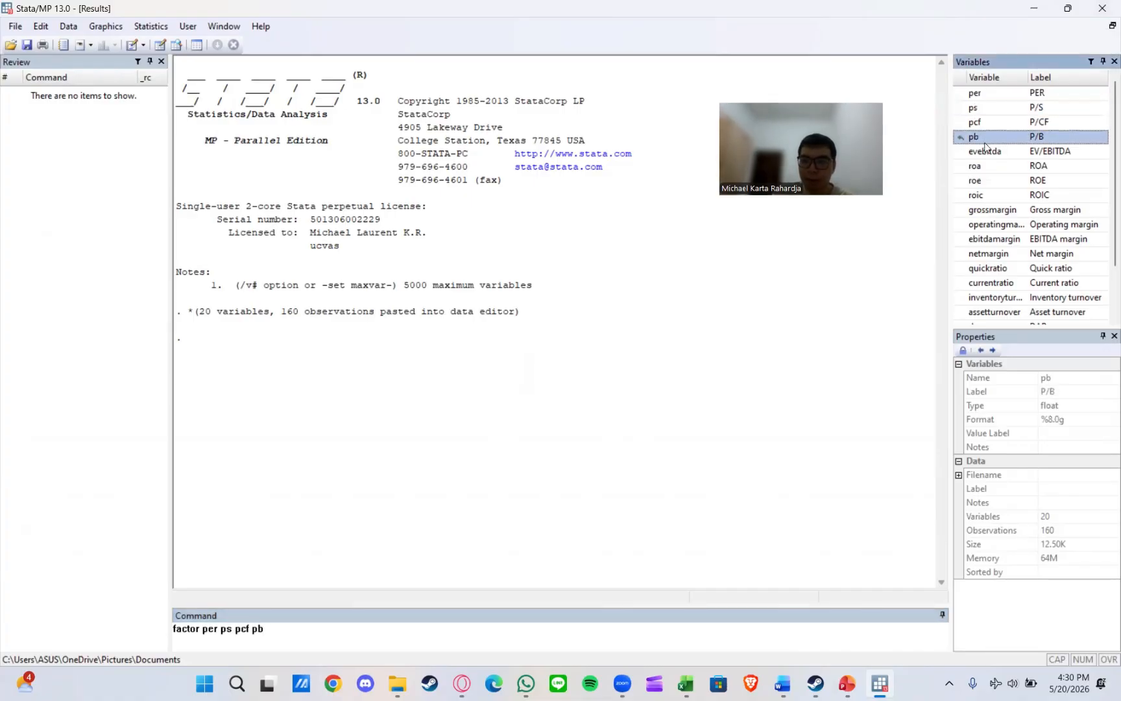
double_click(985, 153)
double_click(980, 165)
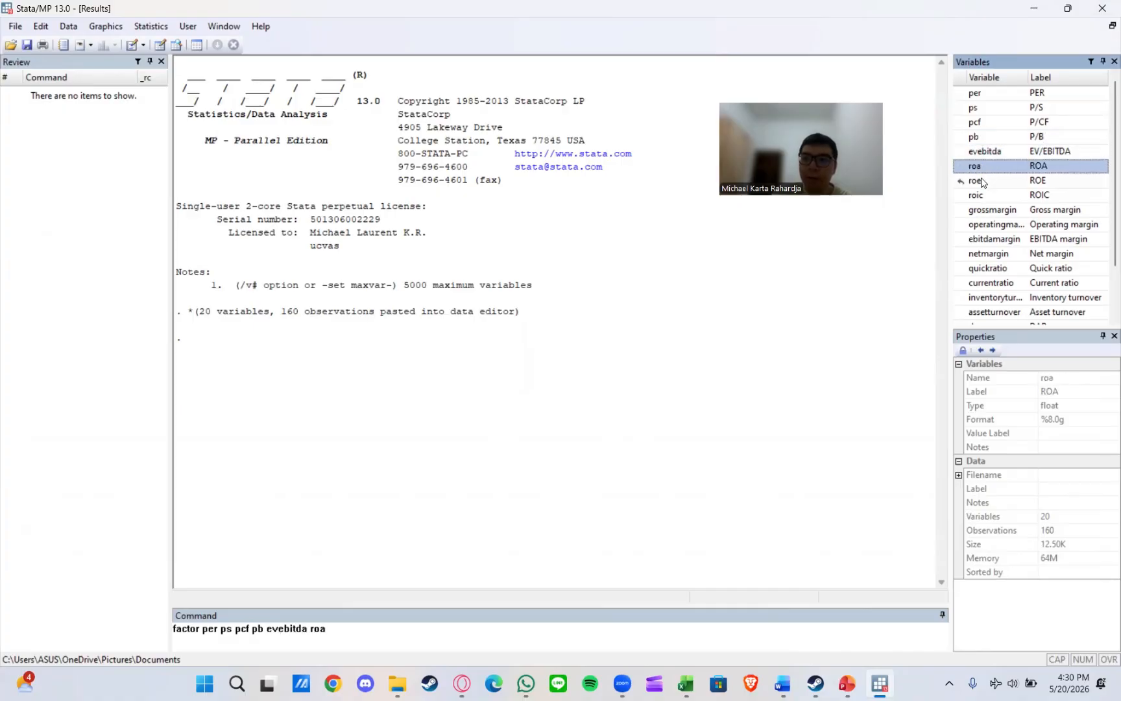
double_click(980, 180)
double_click(981, 196)
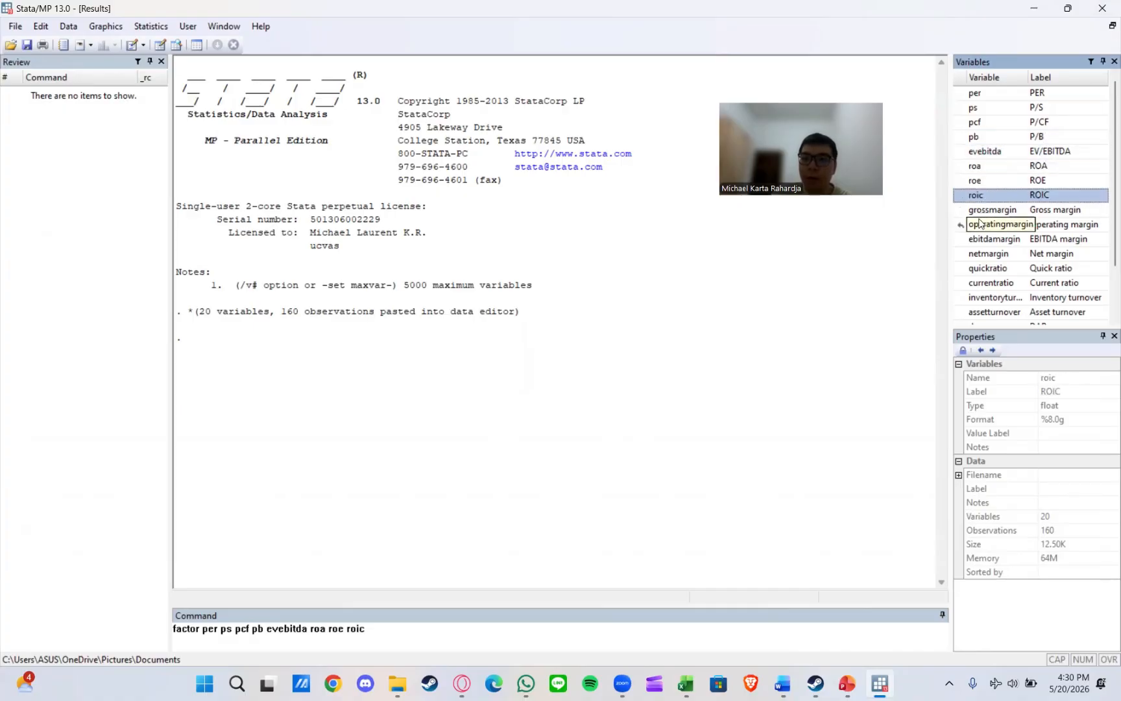
Add grossmargin, operatingmargin, ebitdamargin, netmargin, quickratio, currentratio, inventoryturnover and assetturnover to the factor command
double_click(981, 211)
double_click(983, 221)
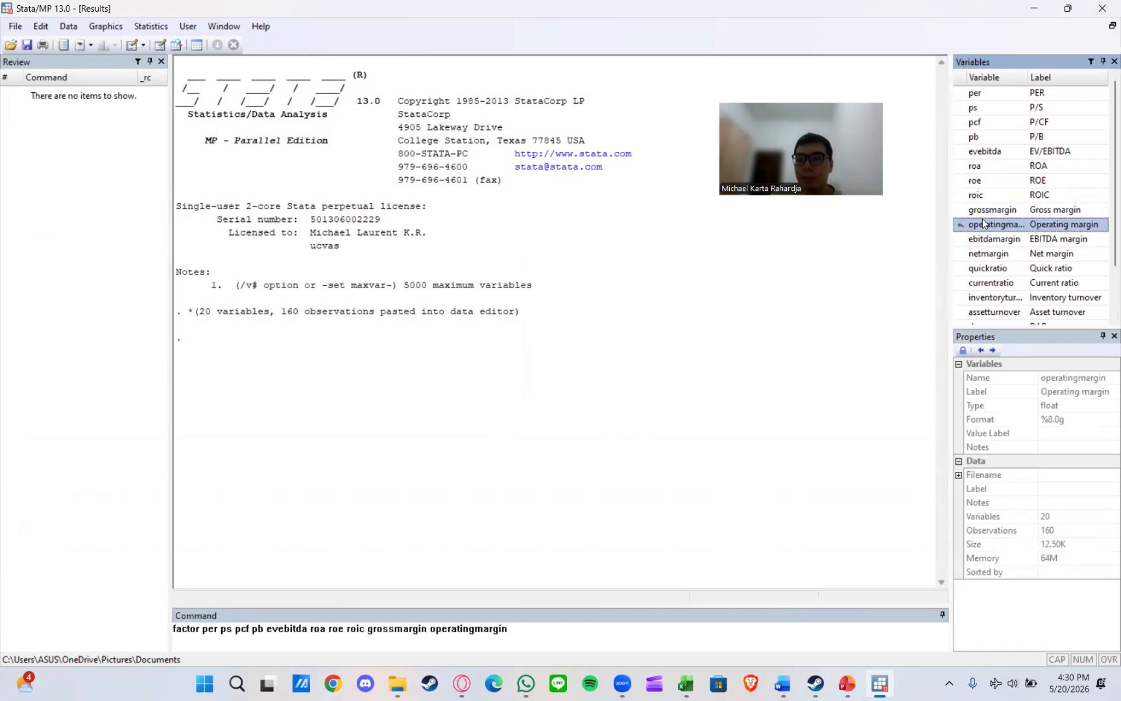
double_click(993, 239)
double_click(990, 255)
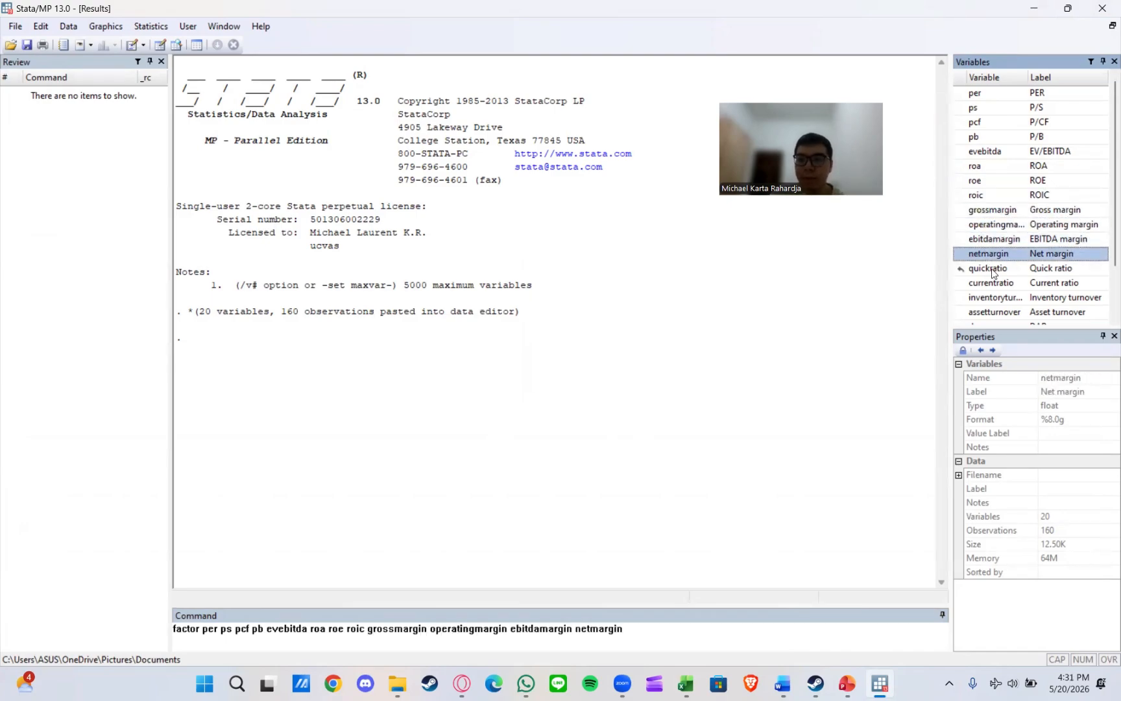
double_click(991, 270)
double_click(992, 283)
double_click(990, 299)
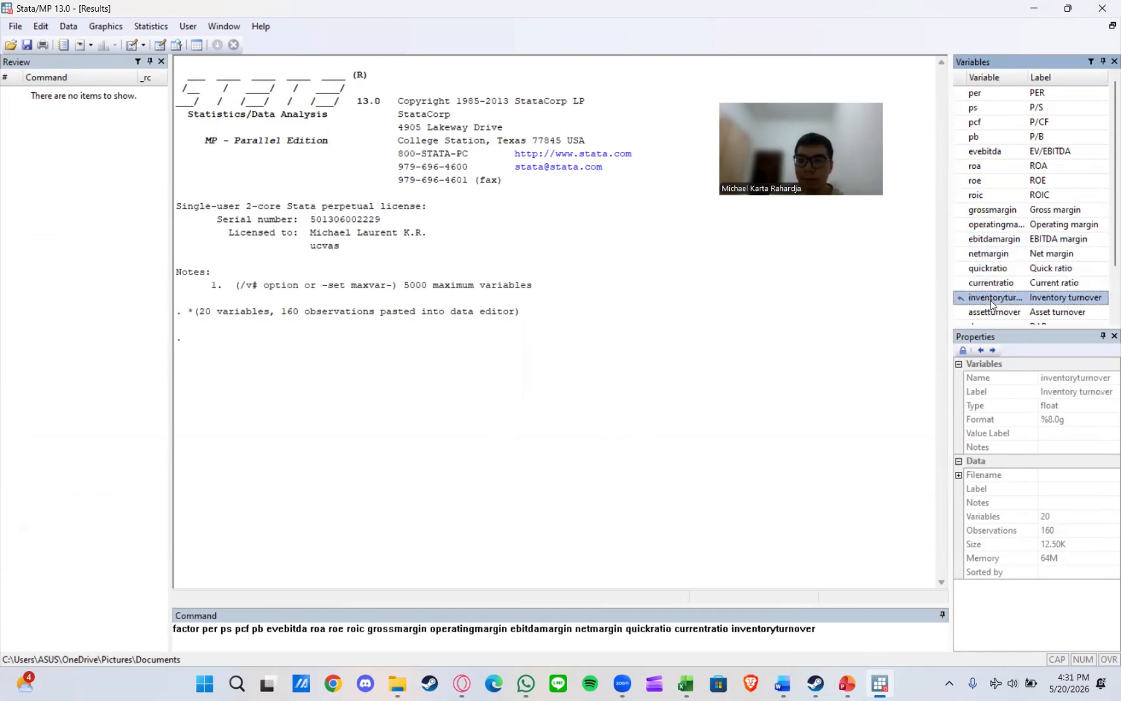
double_click(994, 312)
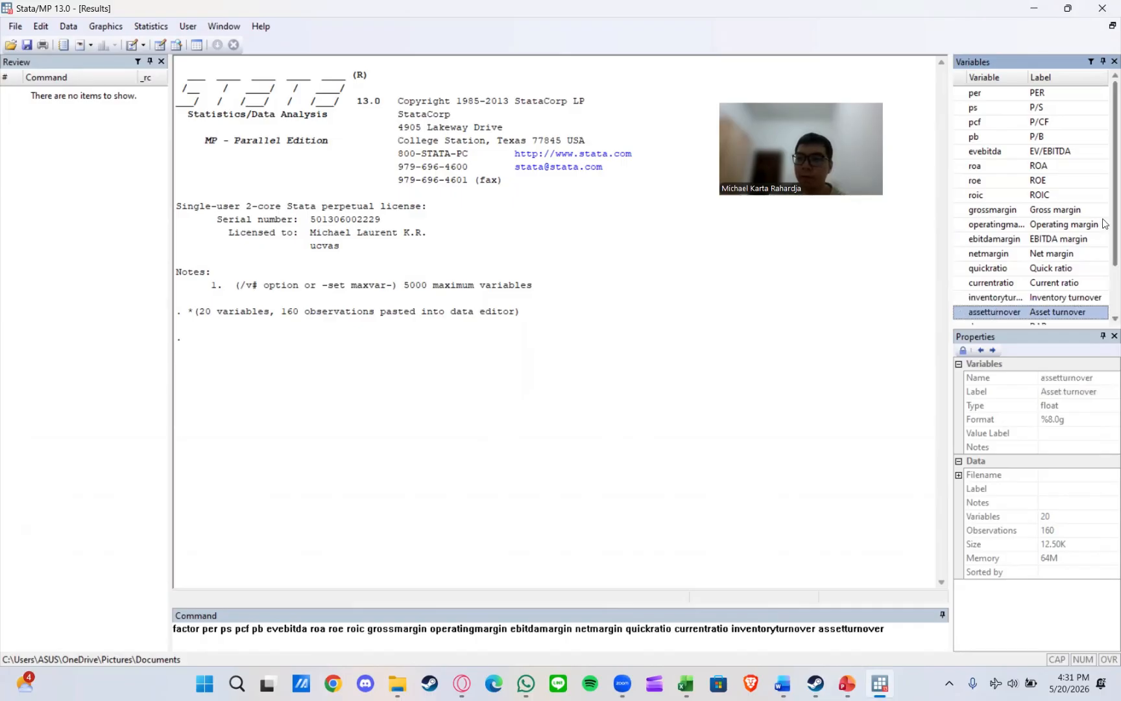
Add dar, der, longterndebttototalassetsratio and longtermdebttoequityratio to the factor command
scroll(1103, 224, down, 2)
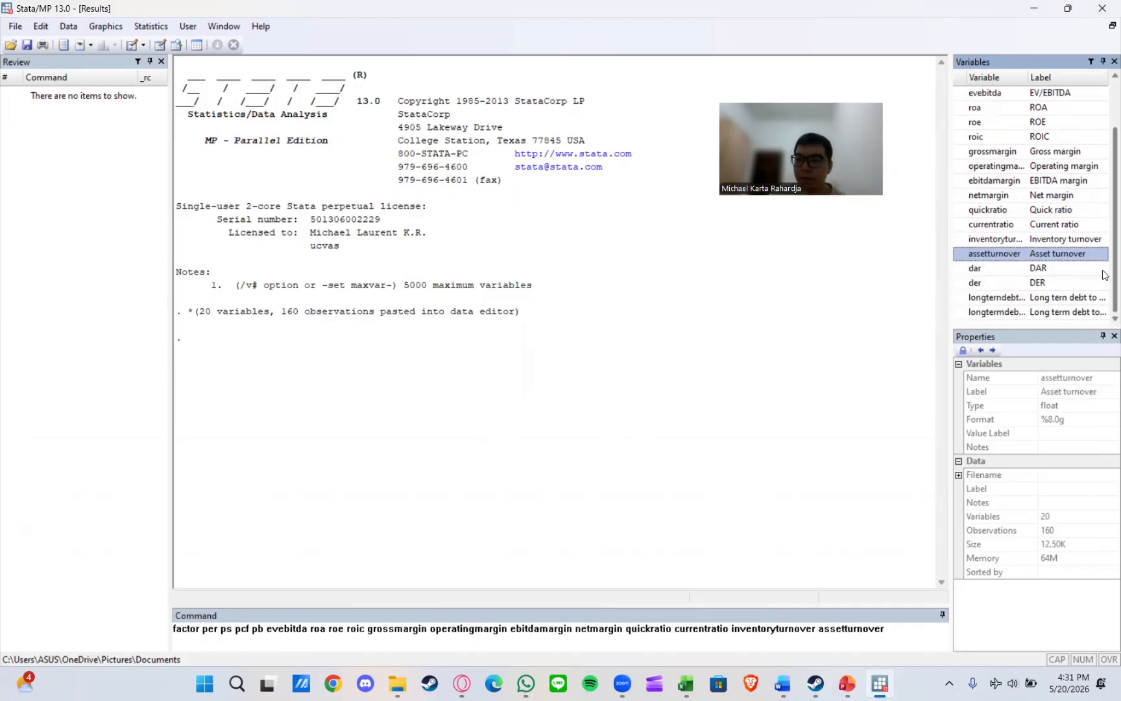
double_click(1023, 269)
double_click(1023, 283)
double_click(1016, 298)
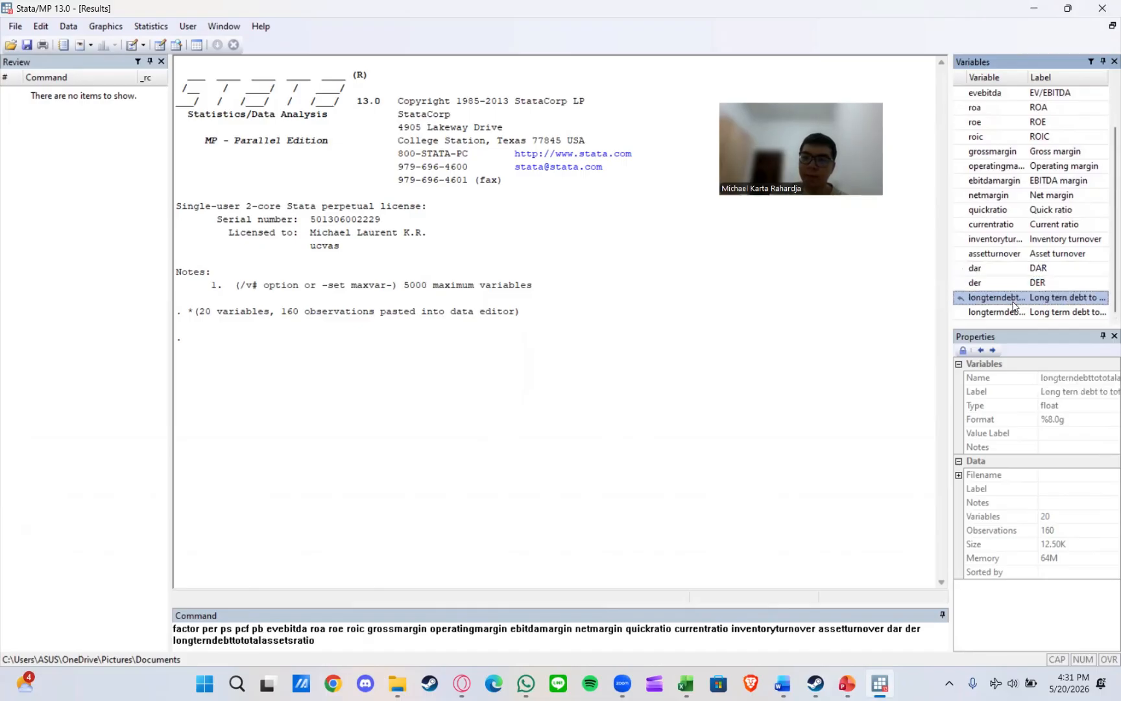
double_click(985, 314)
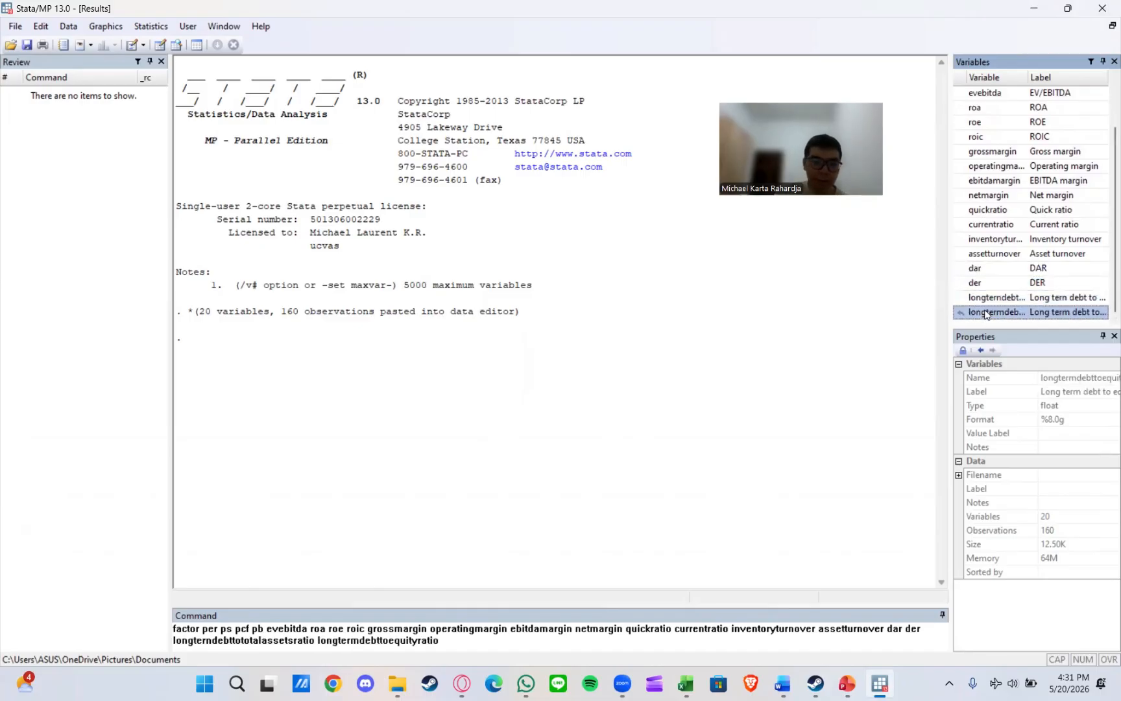
Run the factor command with the pcf option and display its full output, including eigenvalues and factor loadings
click(491, 637)
text(, )
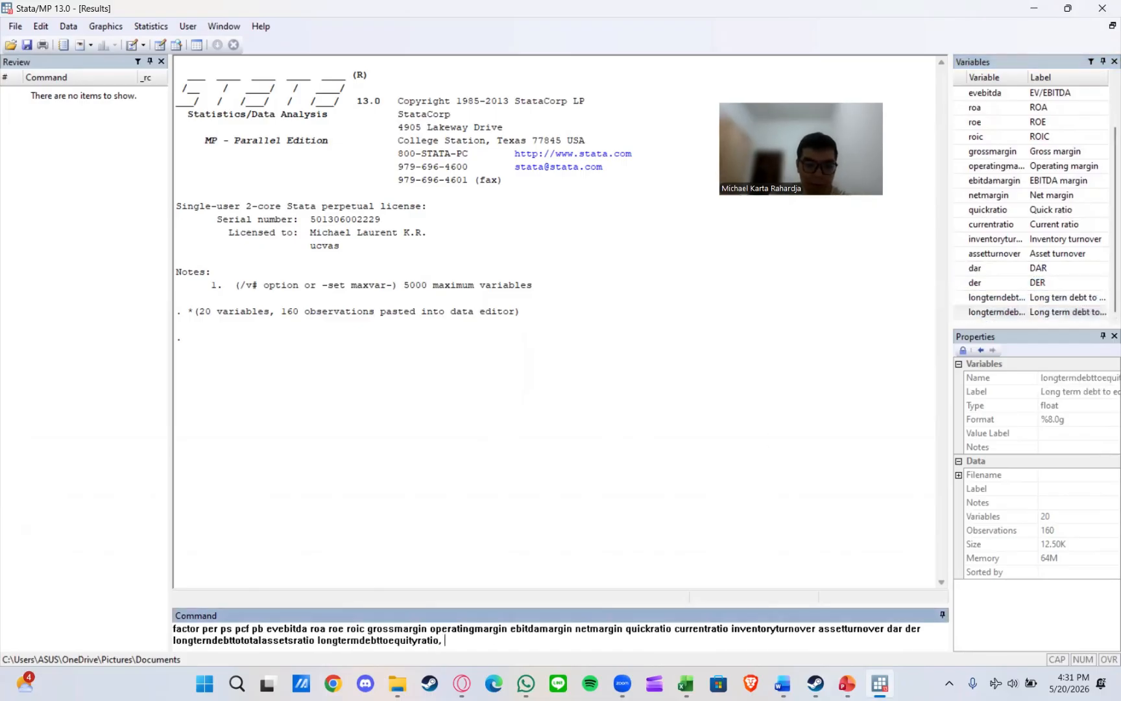
text(pcf)
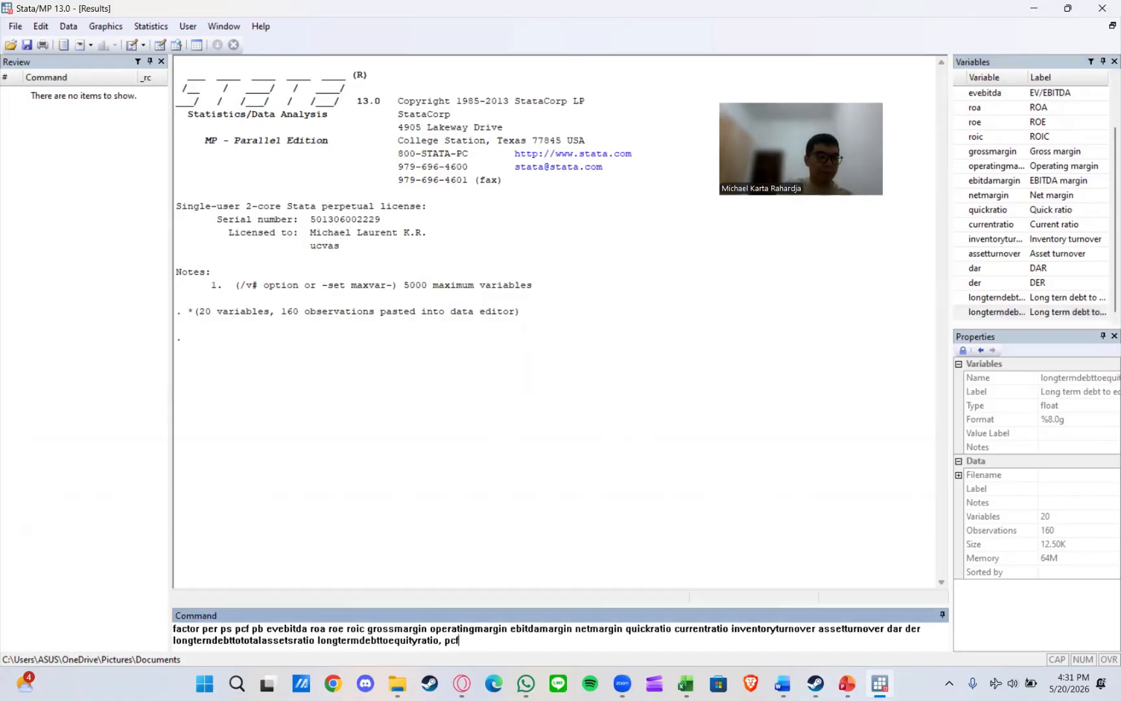
key(Return)
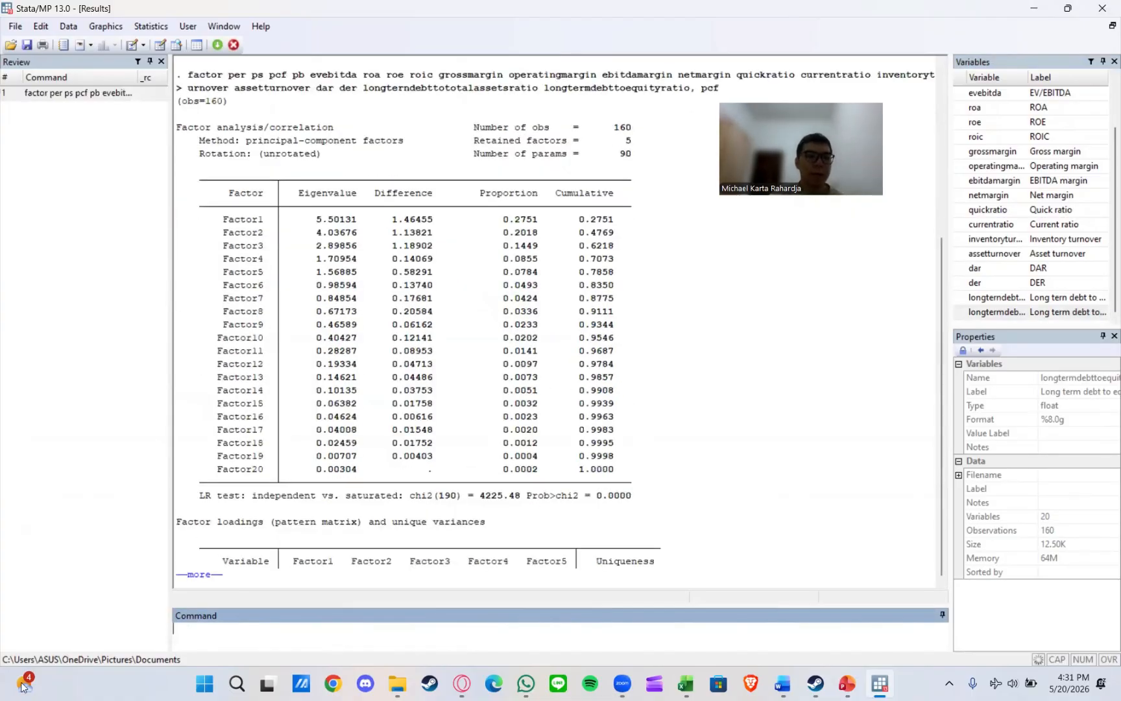
click(199, 574)
scroll(377, 207, up, 7)
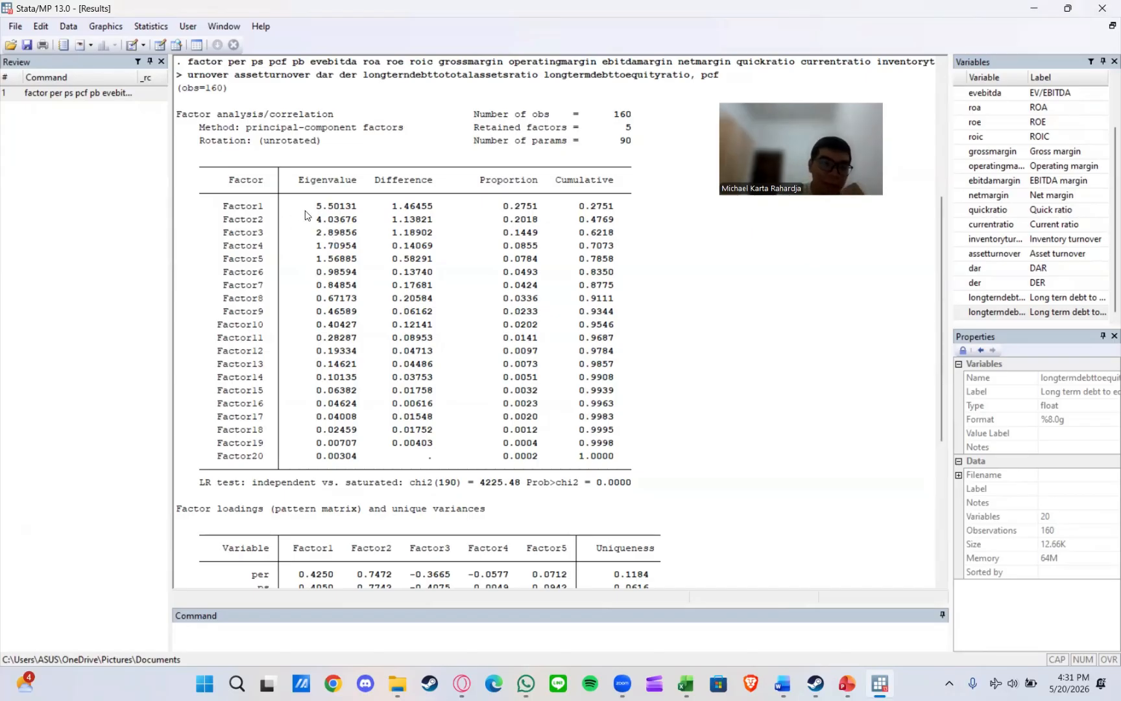
scroll(375, 283, down, 7)
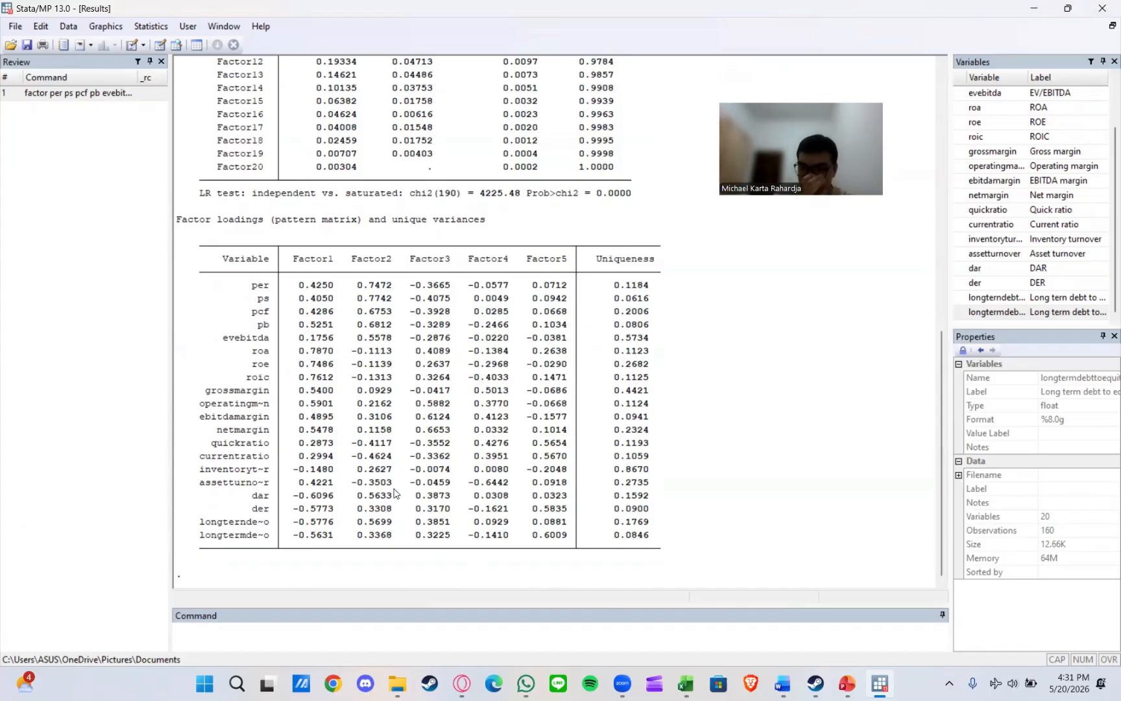
Run estat kmo to compute the Kaiser-Meyer-Olkin measure of sampling adequacy for the factor analysis variables
text(est)
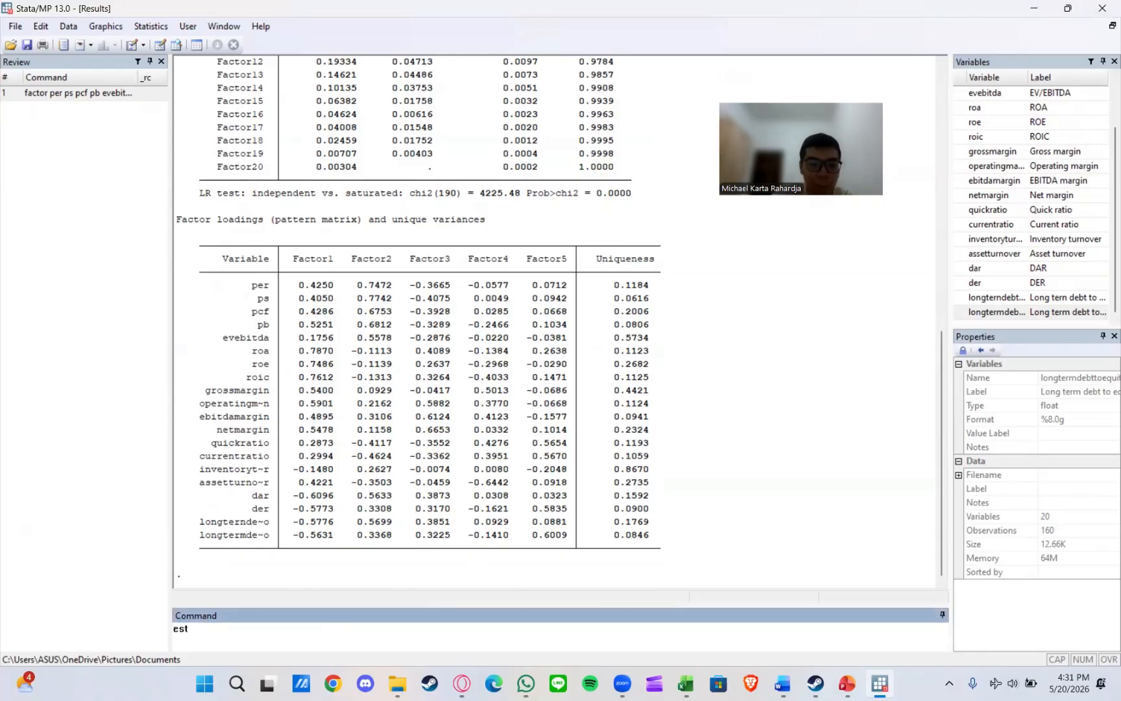
text(at kmo)
key(Return)
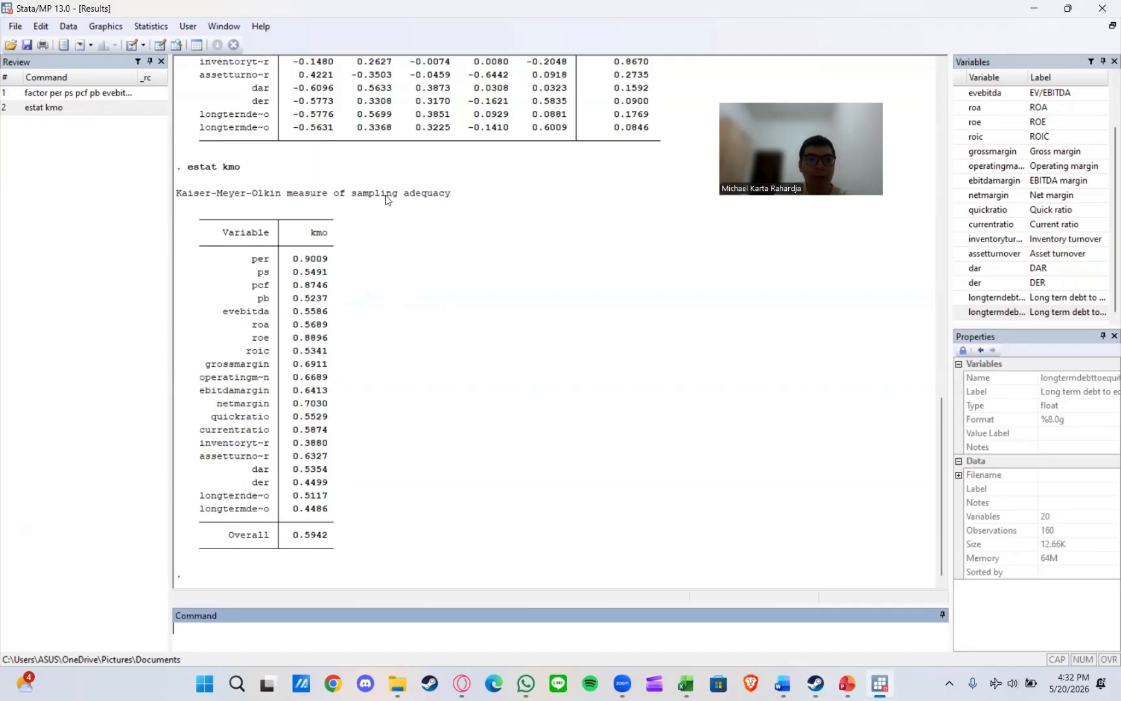
Drop the inventoryturnover variable from the dataset in the Data Editor
click(155, 47)
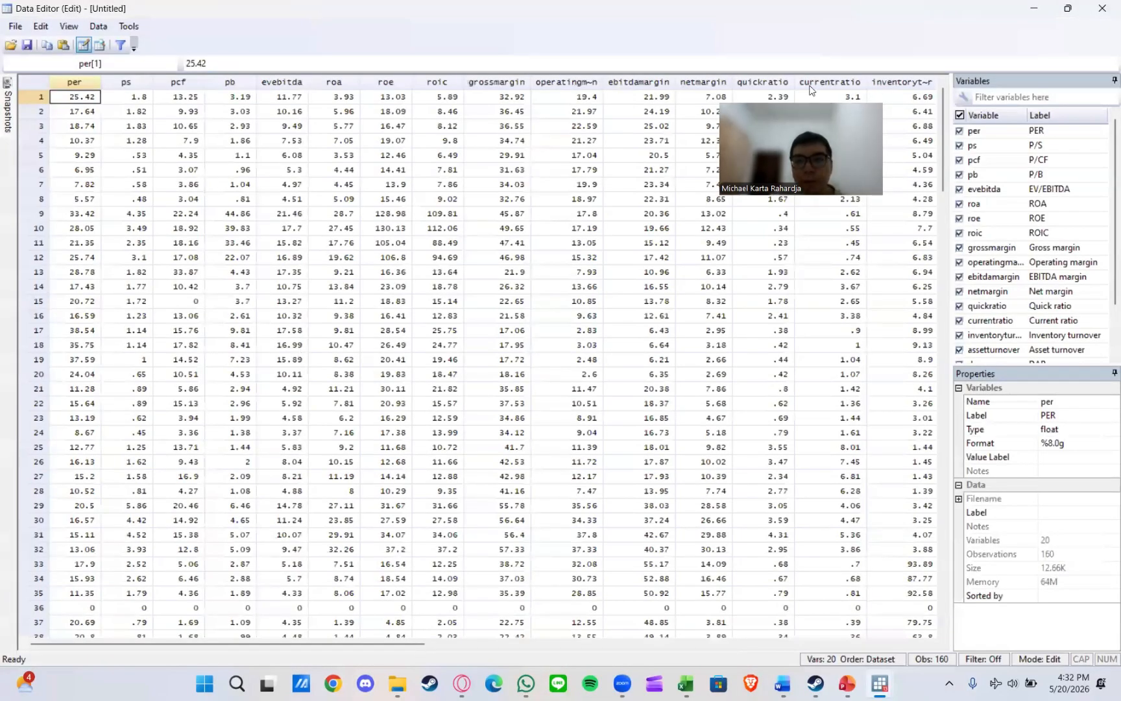
click(911, 84)
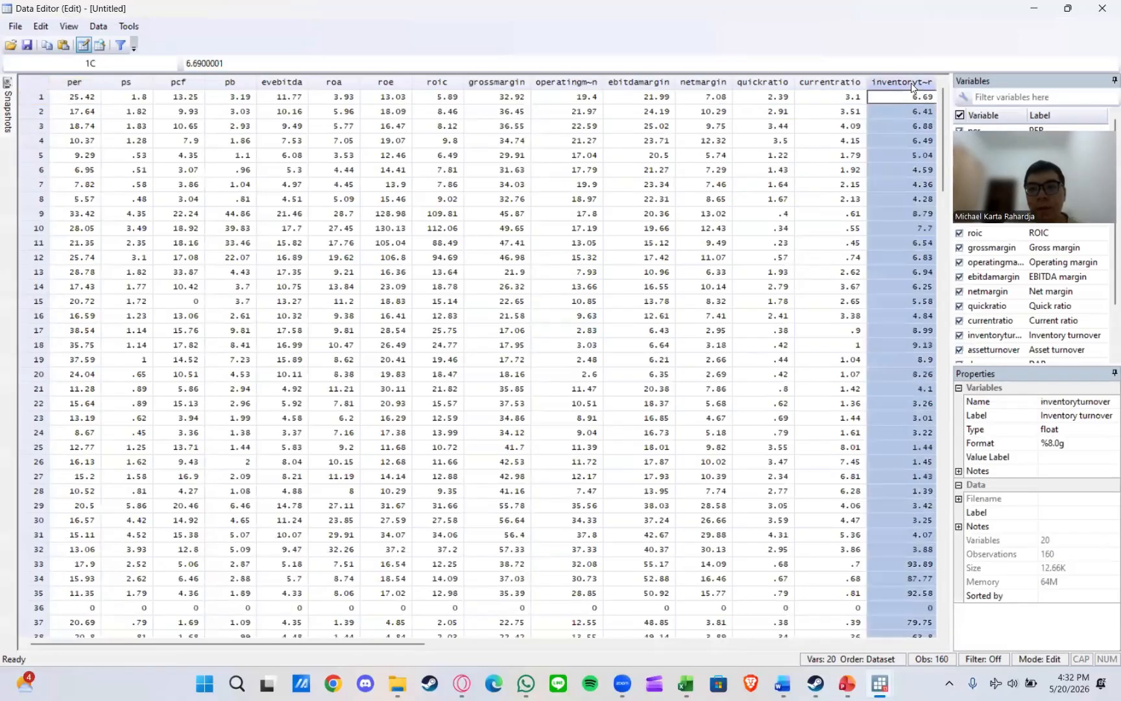
key(Delete)
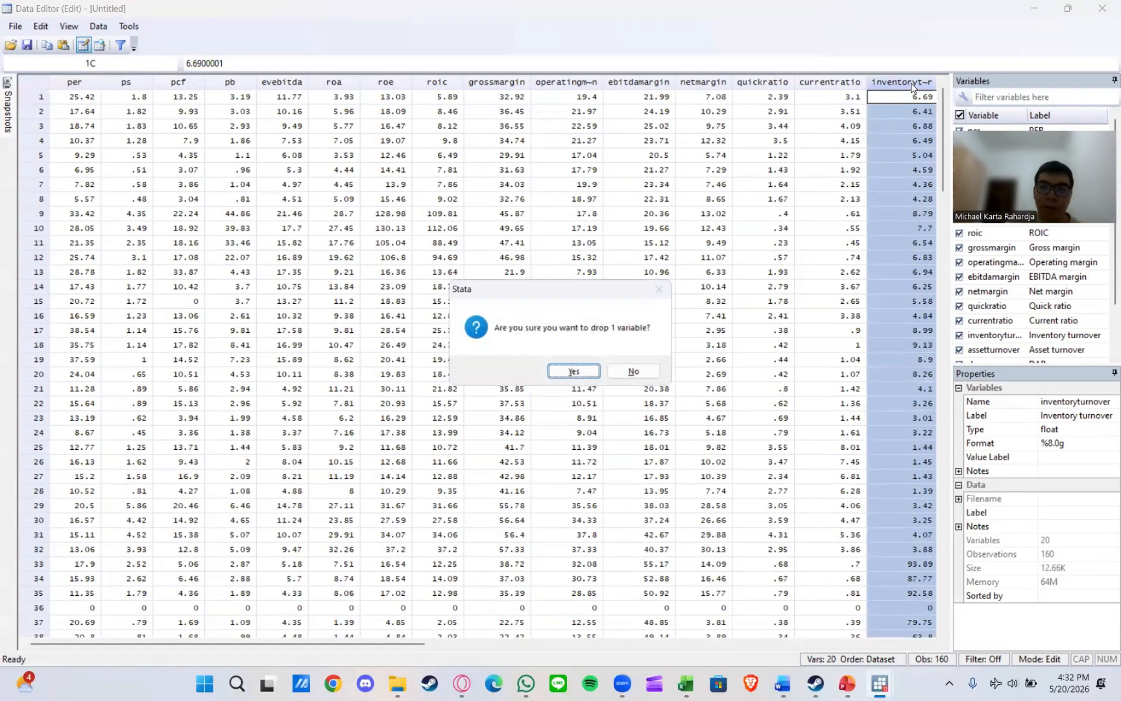
click(576, 370)
Drop the der variable from the dataset in the Data Editor
drag(361, 643, 604, 644)
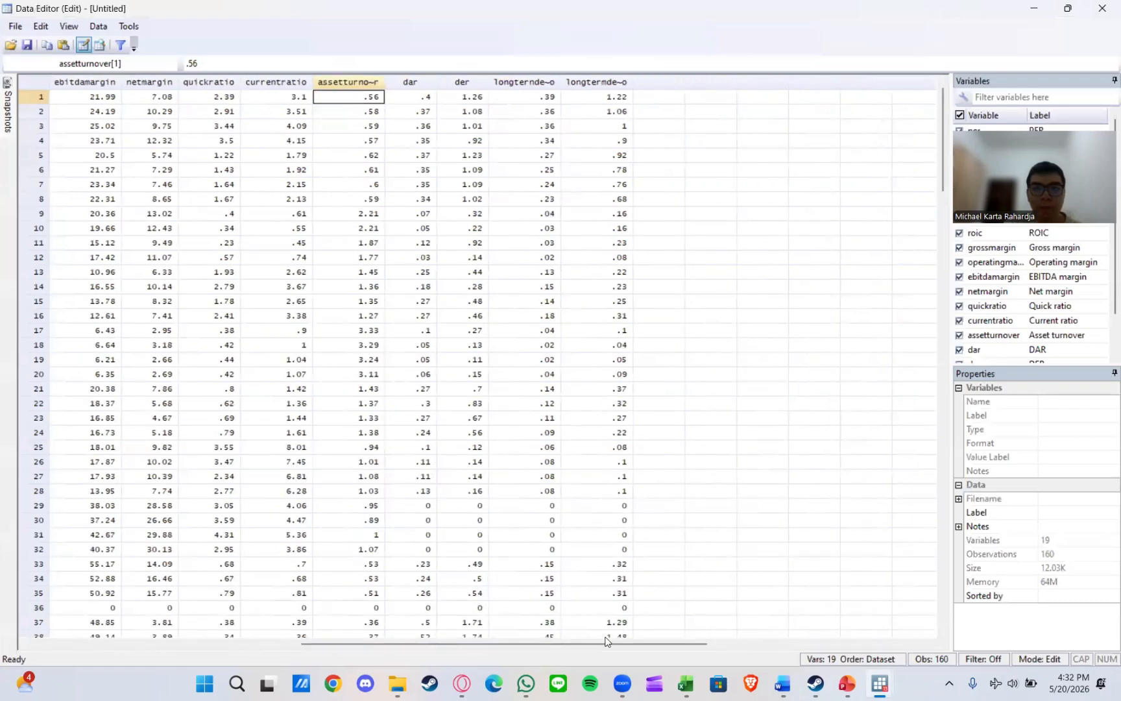
click(462, 84)
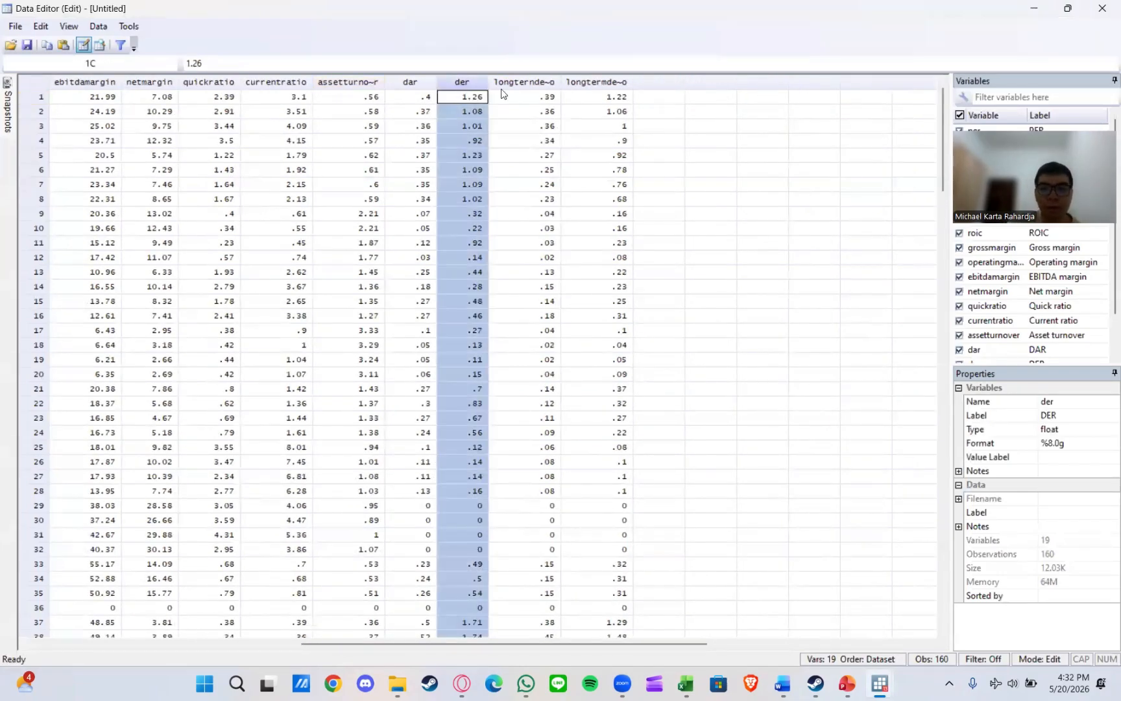
key(Delete)
click(577, 371)
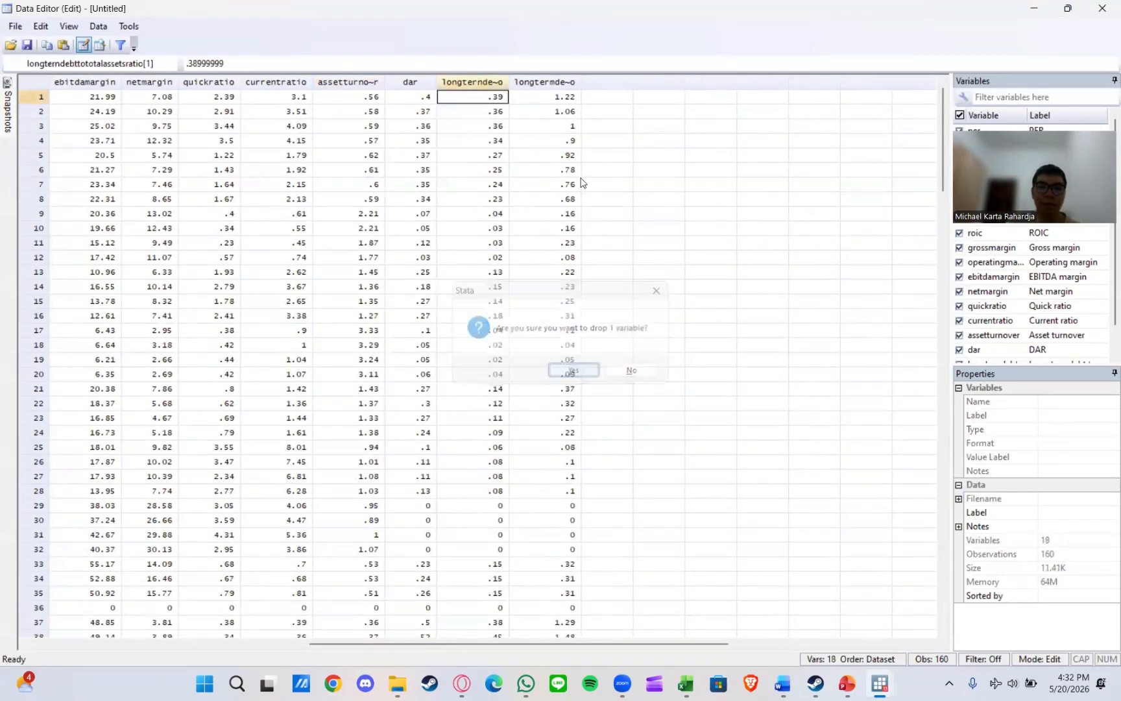
Drop the longtermdebttoequityratio variable from the dataset and close the Data Editor
click(572, 85)
key(Delete)
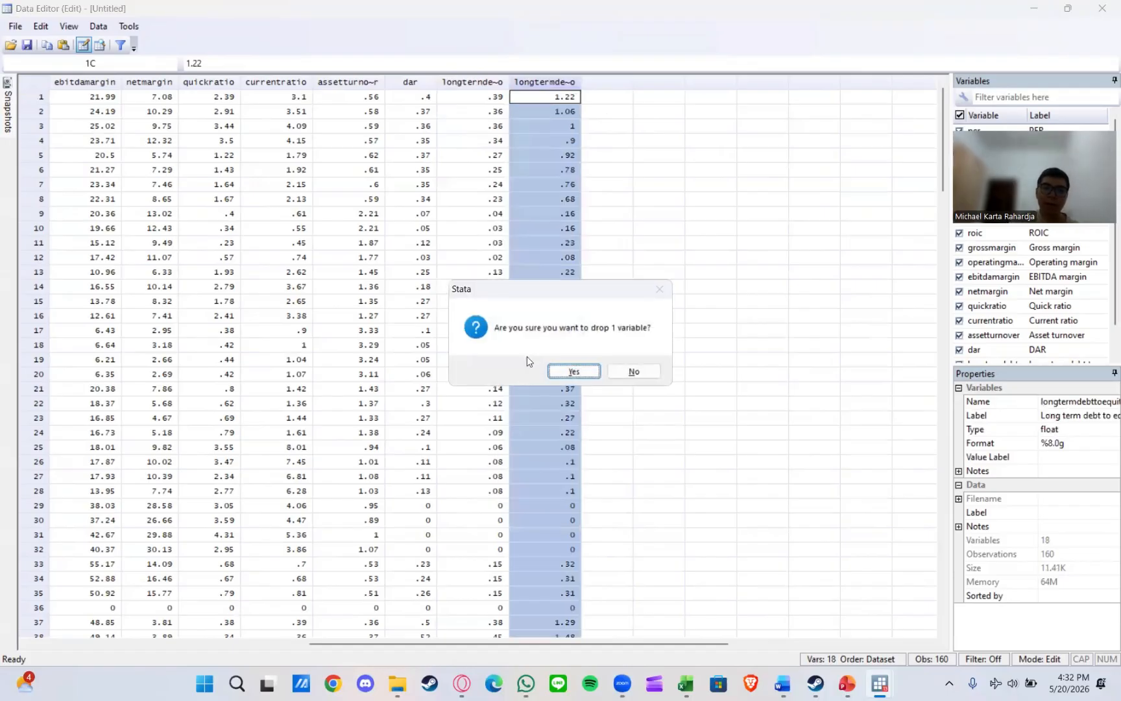
click(561, 373)
click(1102, 8)
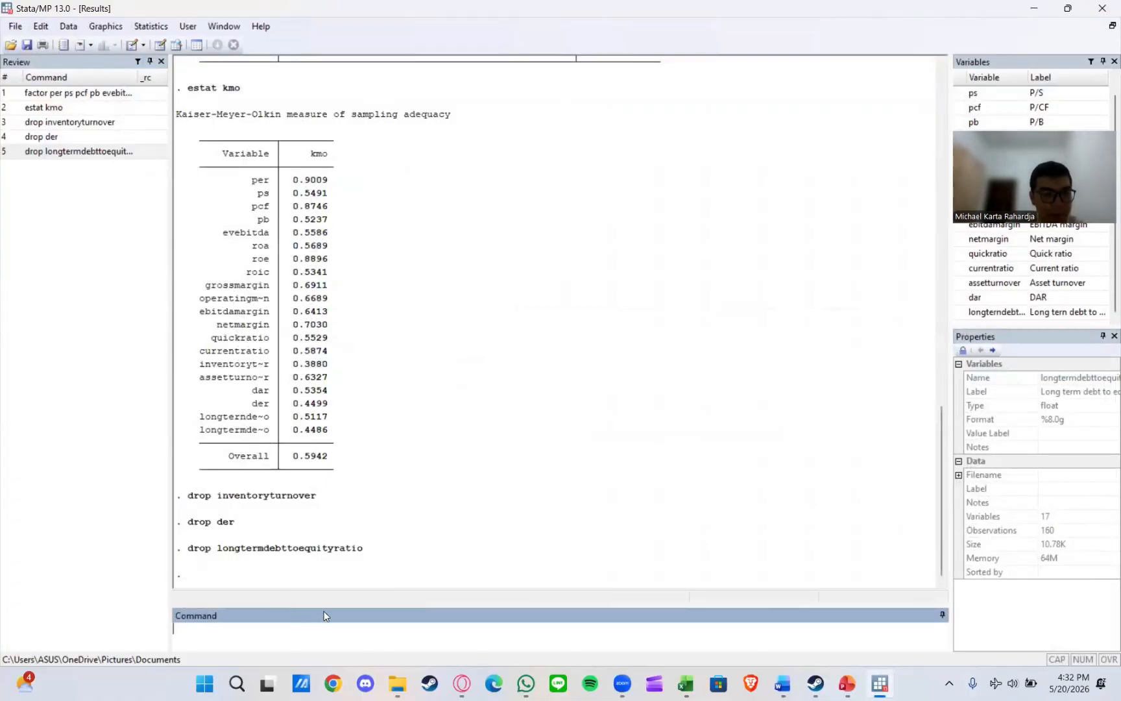
Recall the earlier factor command and remove longtermdebttoequityratio from its variable list, keeping the pcf option
text(fact)
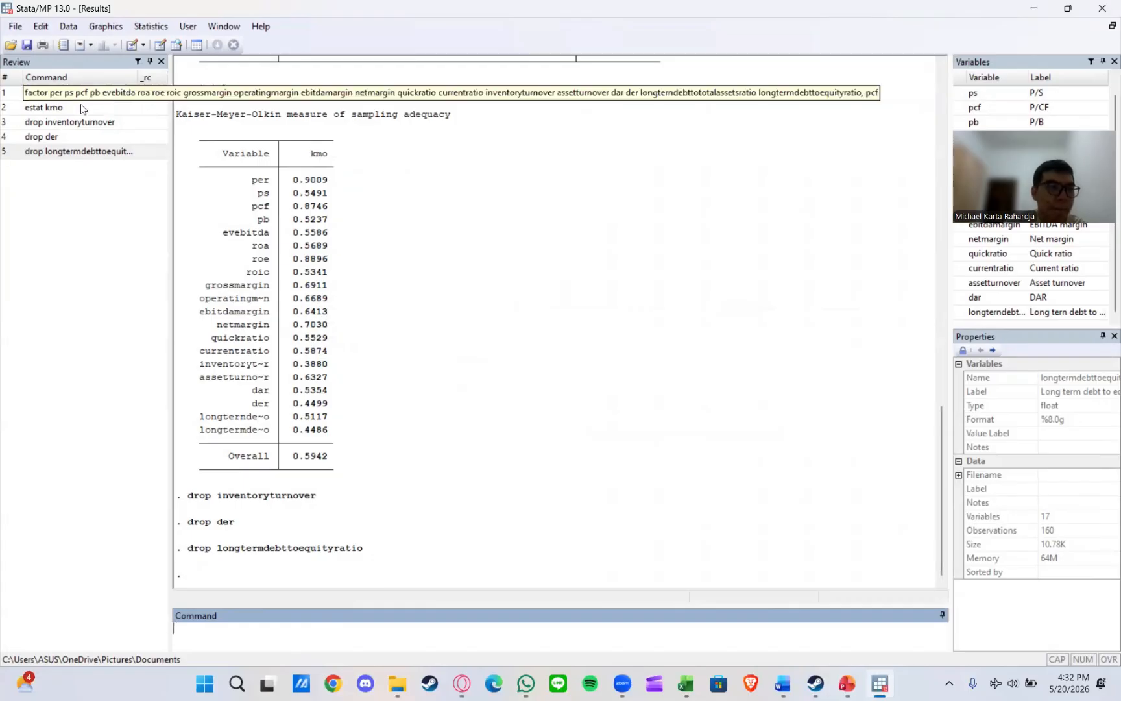
click(63, 95)
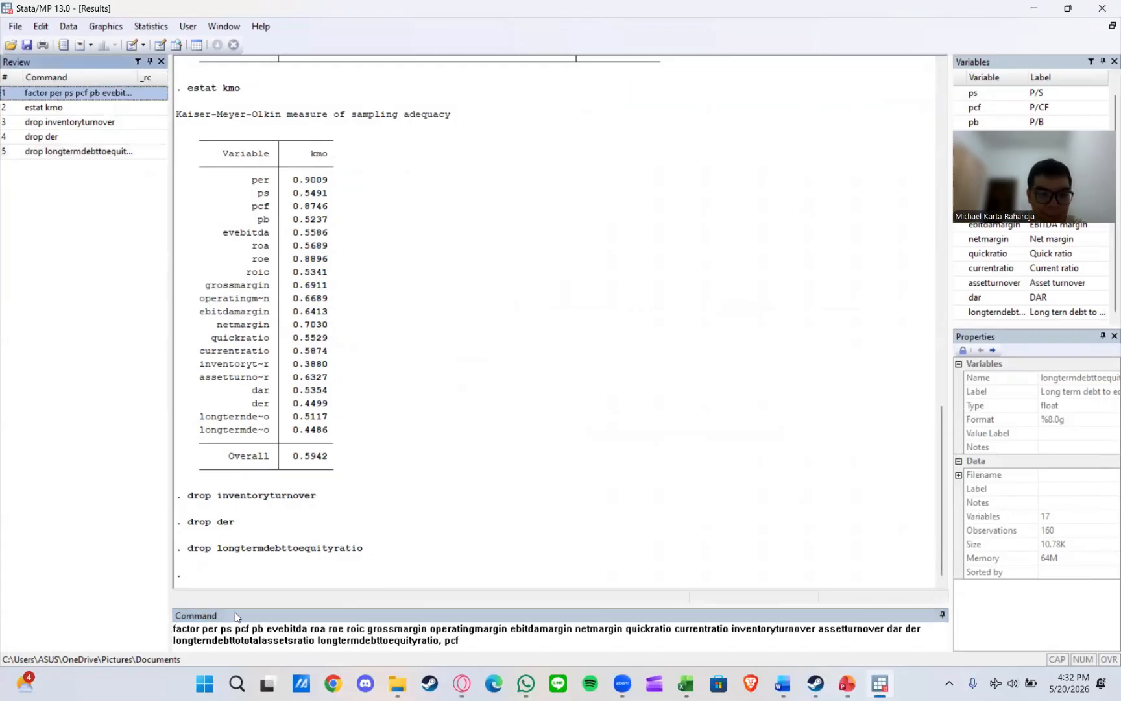
drag(438, 644, 326, 641)
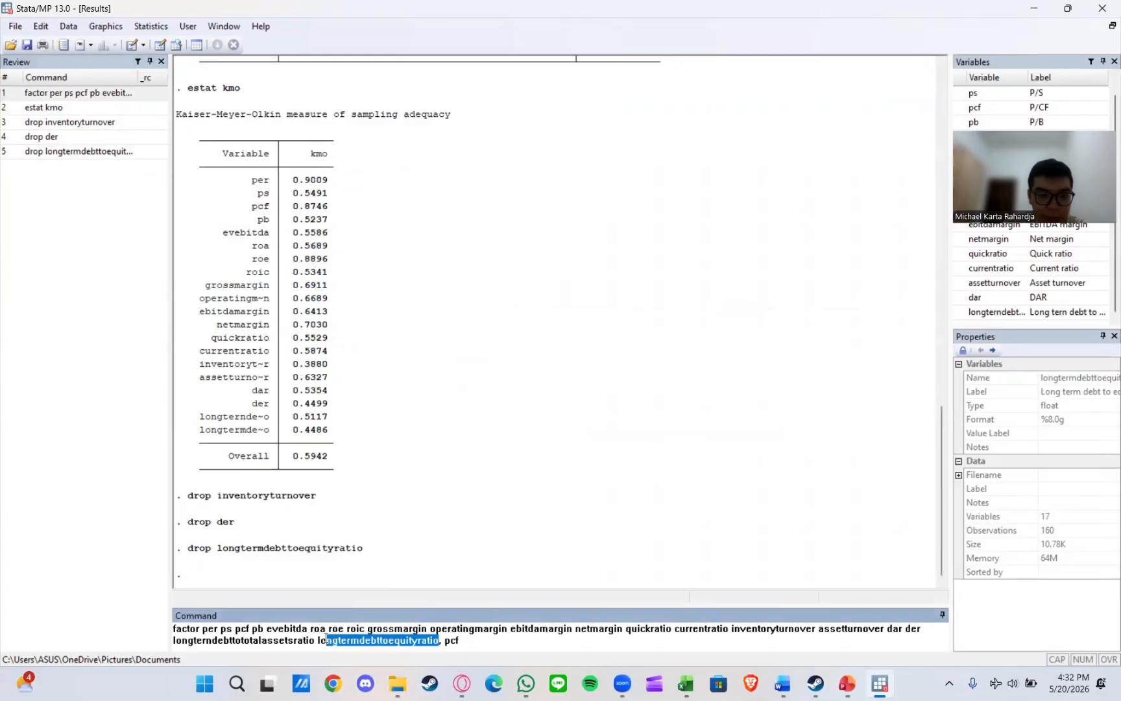
key(Delete)
key(Delete)
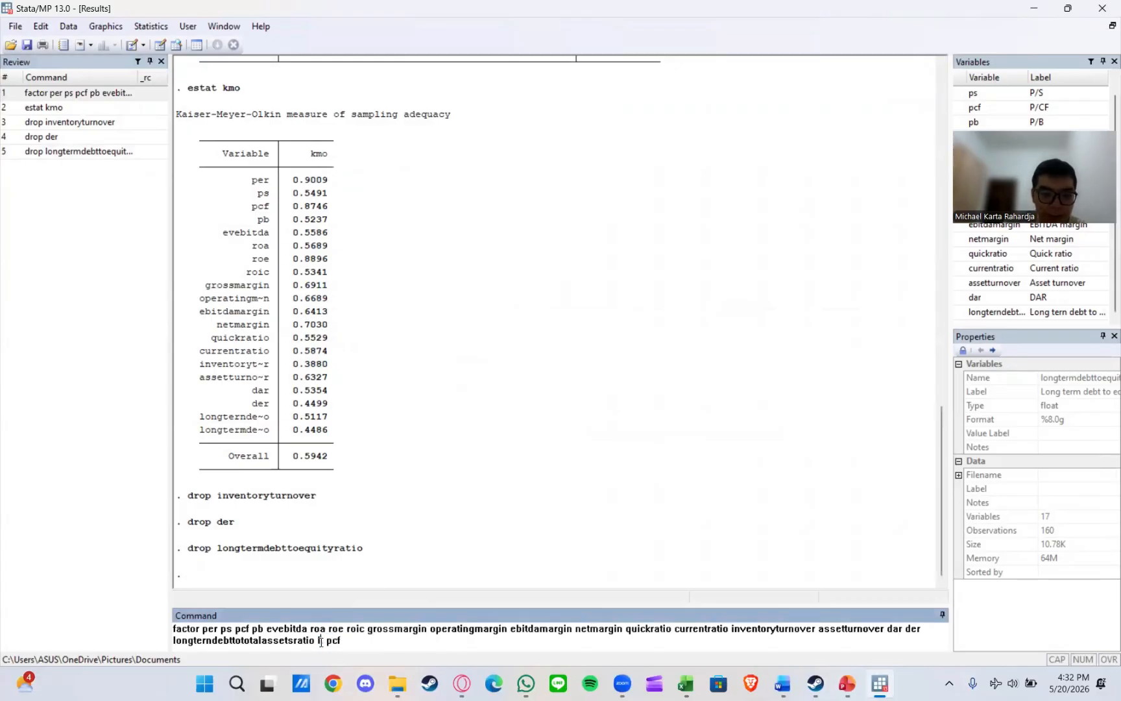
Remove der from the variable list of the recalled factor command
click(925, 631)
key(BackSpace)
key(BackSpace)
key(BackSpace)
key(BackSpace)
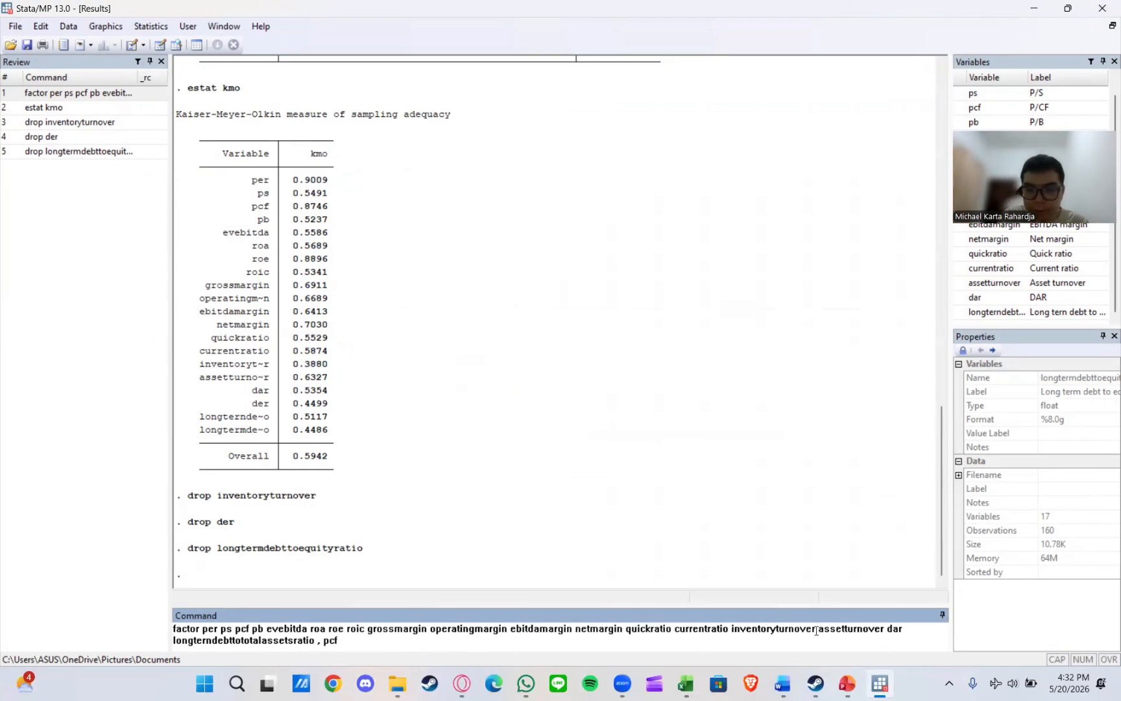
Remove inventoryturnover from the factor command and run the reduced command with the pcf option
key(BackSpace)
key(BackSpace)
key(BackSpace)
key(BackSpace)
key(BackSpace)
key(BackSpace)
key(BackSpace)
key(BackSpace)
key(BackSpace)
key(BackSpace)
key(BackSpace)
key(BackSpace)
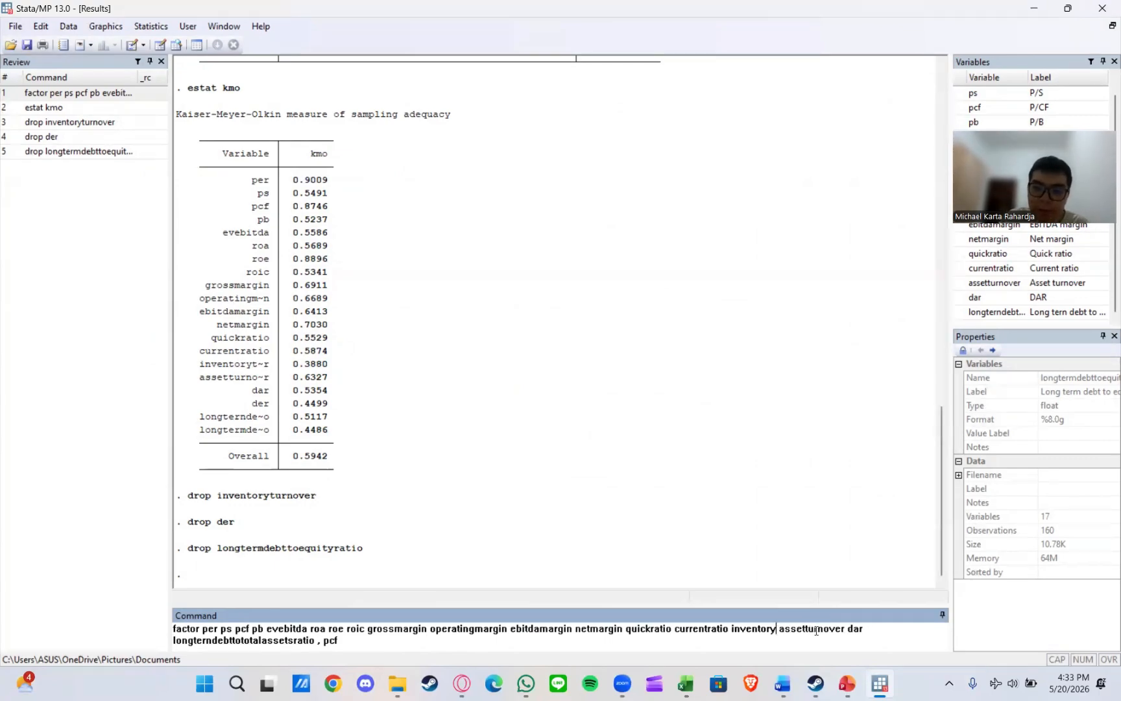
key(BackSpace)
key(BackSpace)
key(BackSpace)
key(BackSpace)
key(BackSpace)
key(BackSpace)
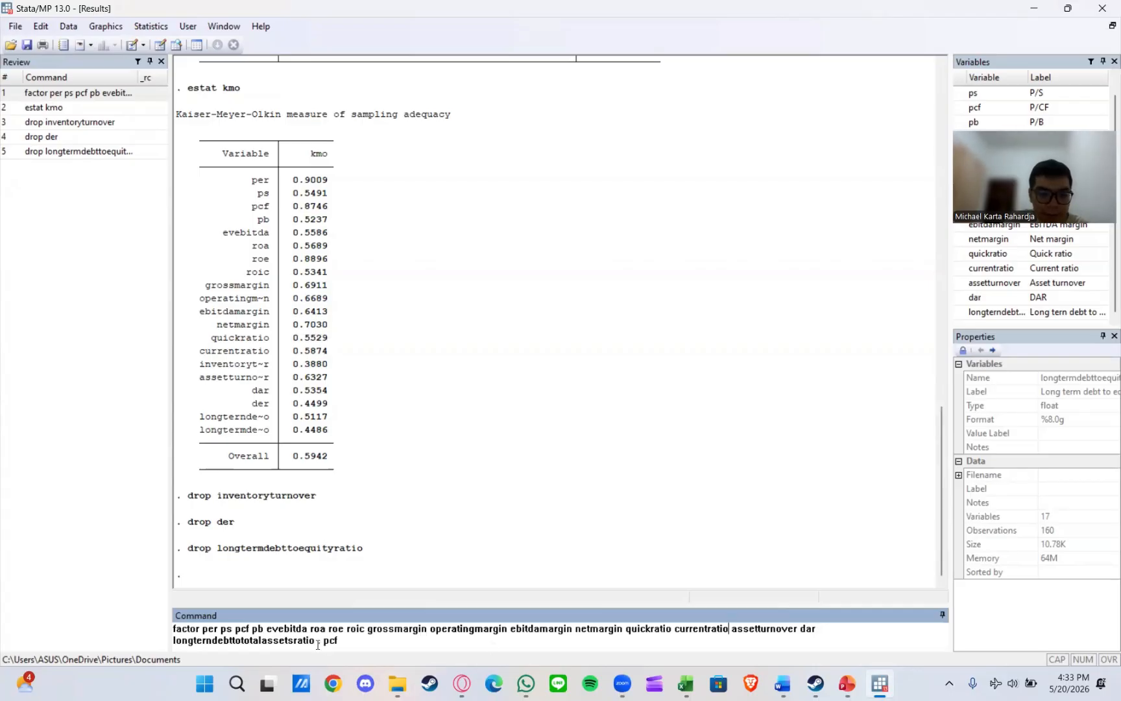
key(BackSpace)
key(Return)
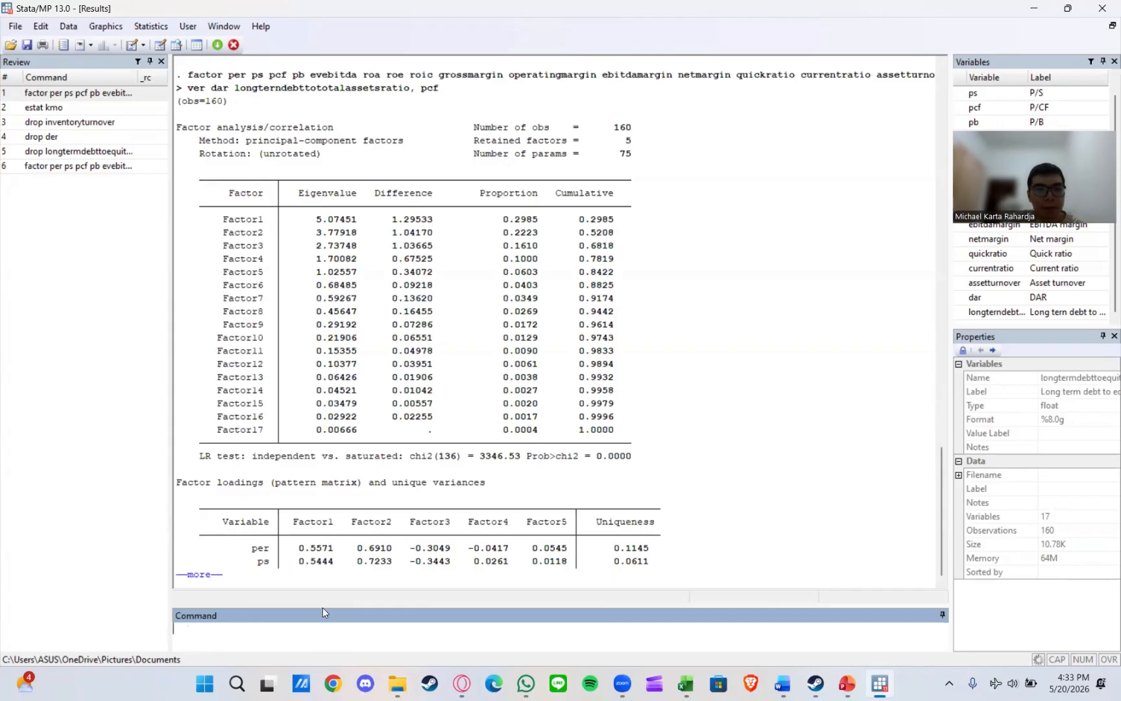
Show the rest of the factor output and run estat kmo to recompute sampling adequacy for the reduced variable set
text(st)
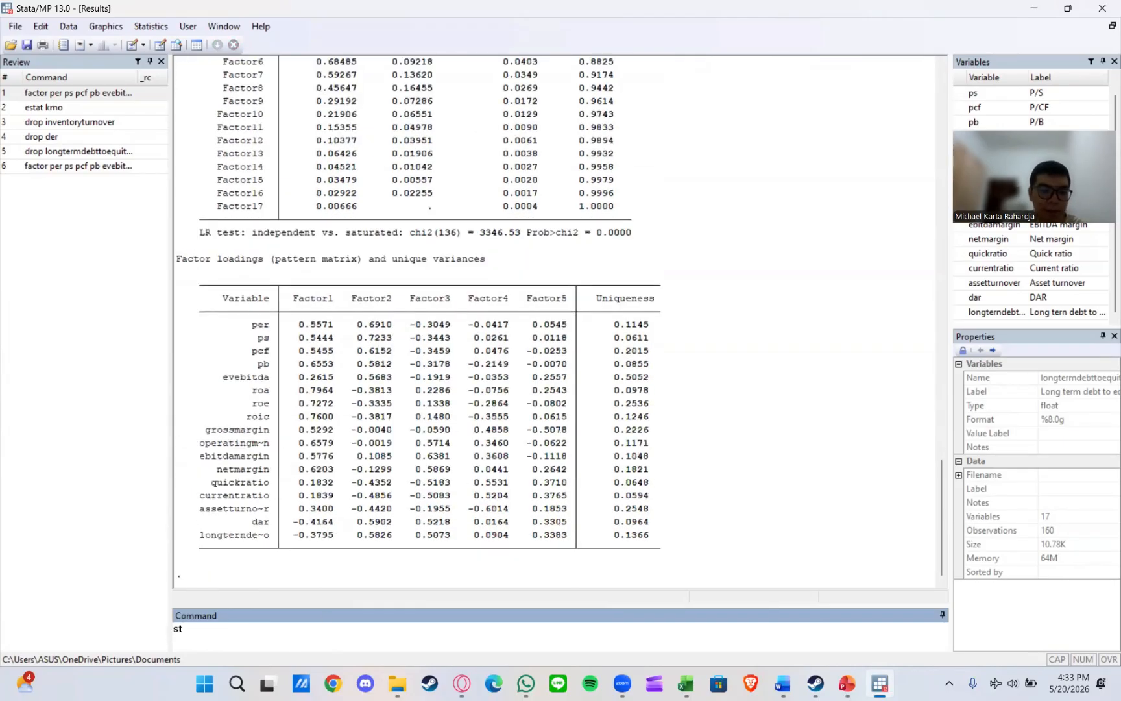
text(at )
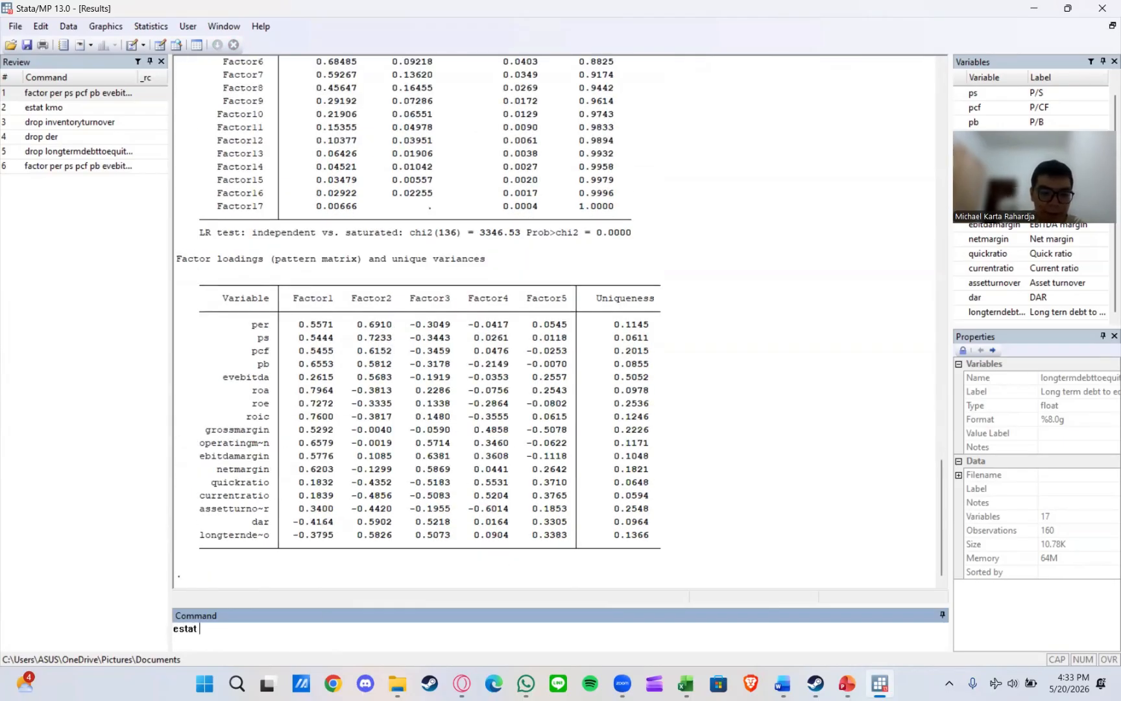
text(kmo)
key(Return)
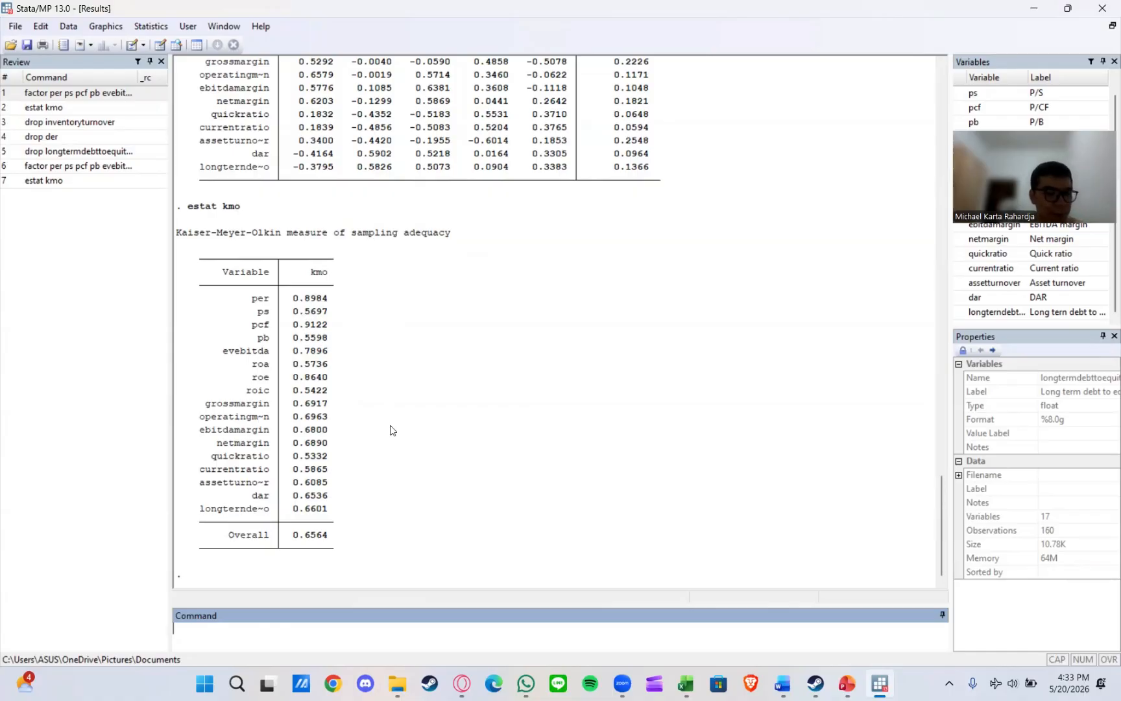
Rotate the factor solution with rotate, blanks(0.7) to blank out loadings below 0.7
text(r)
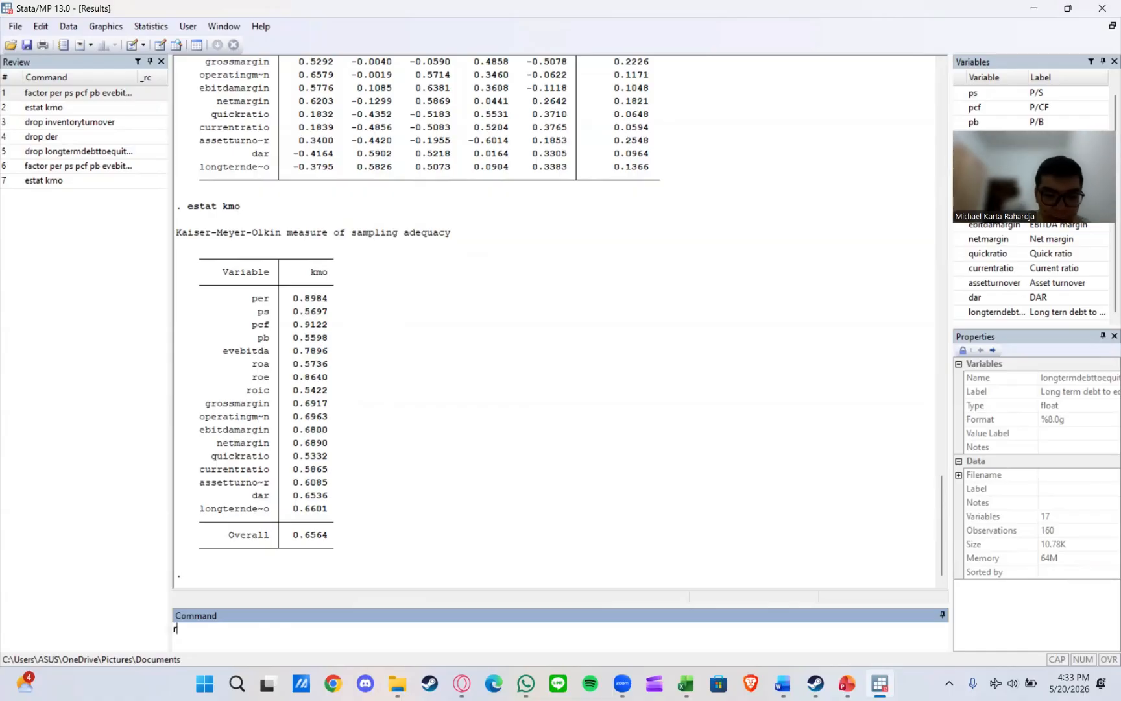
text(otate blanks)
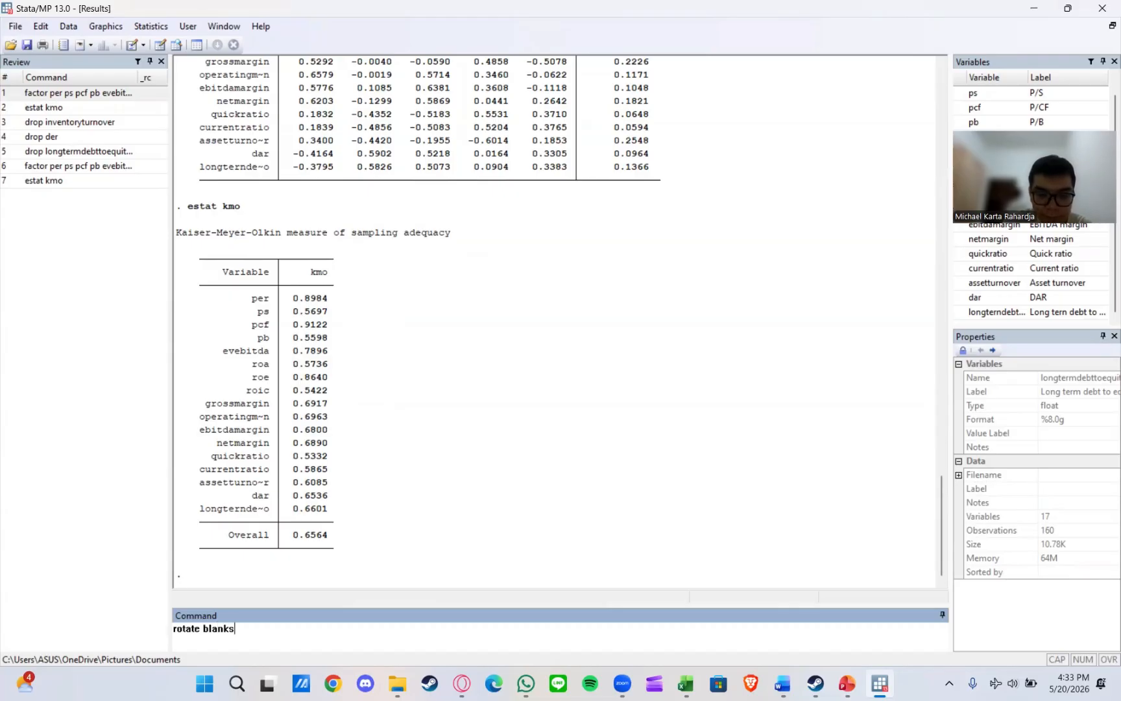
text(()
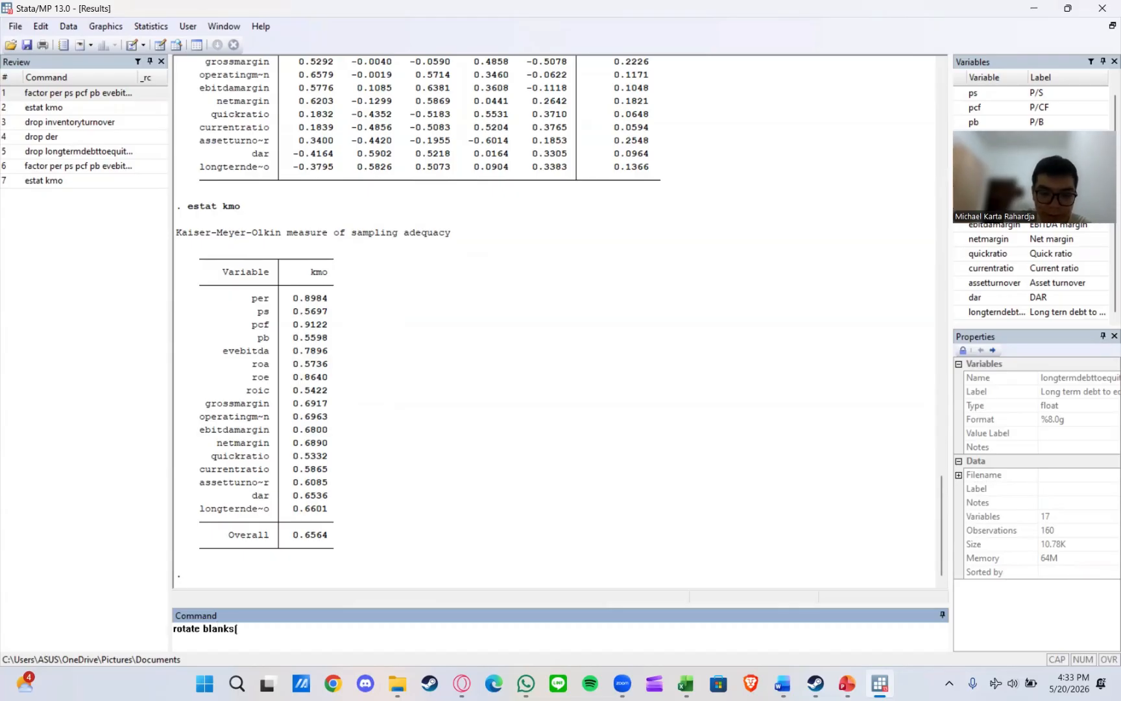
text(0.7)
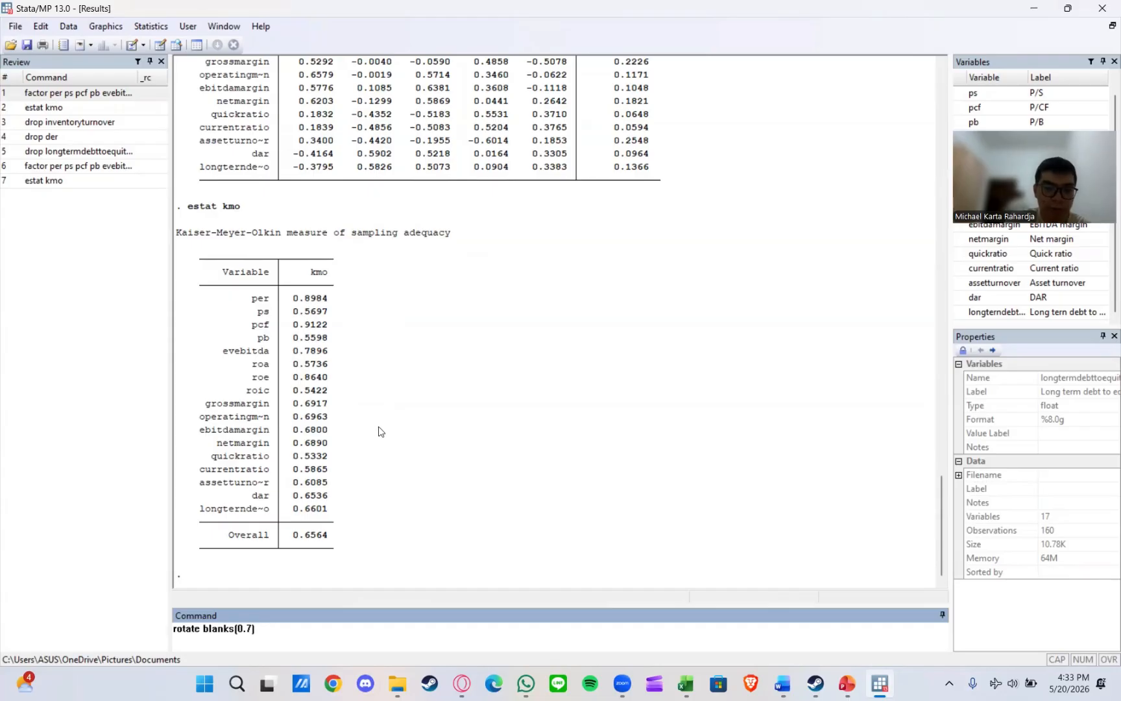
text())
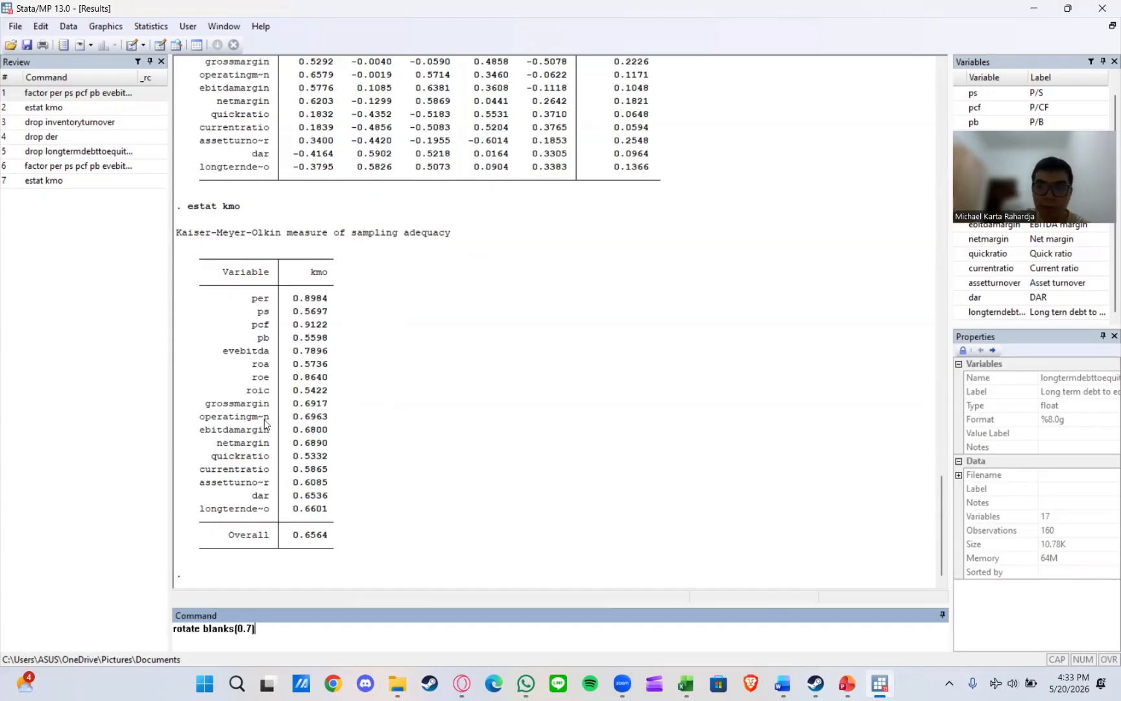
click(202, 628)
text(,)
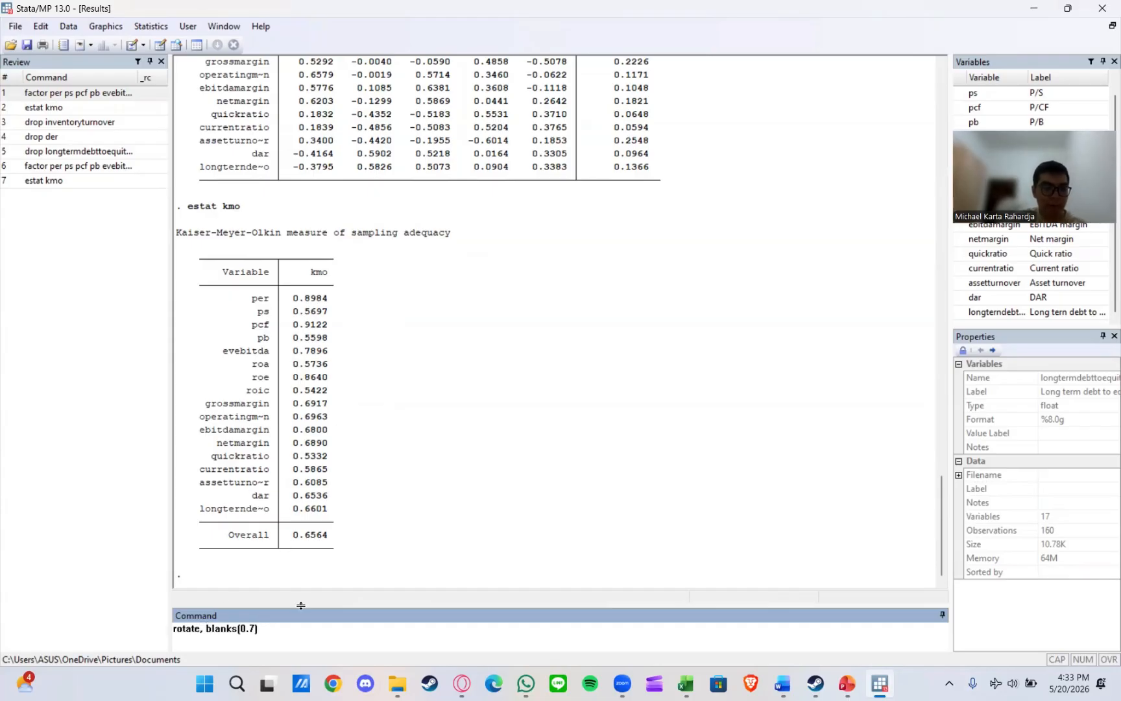
click(291, 626)
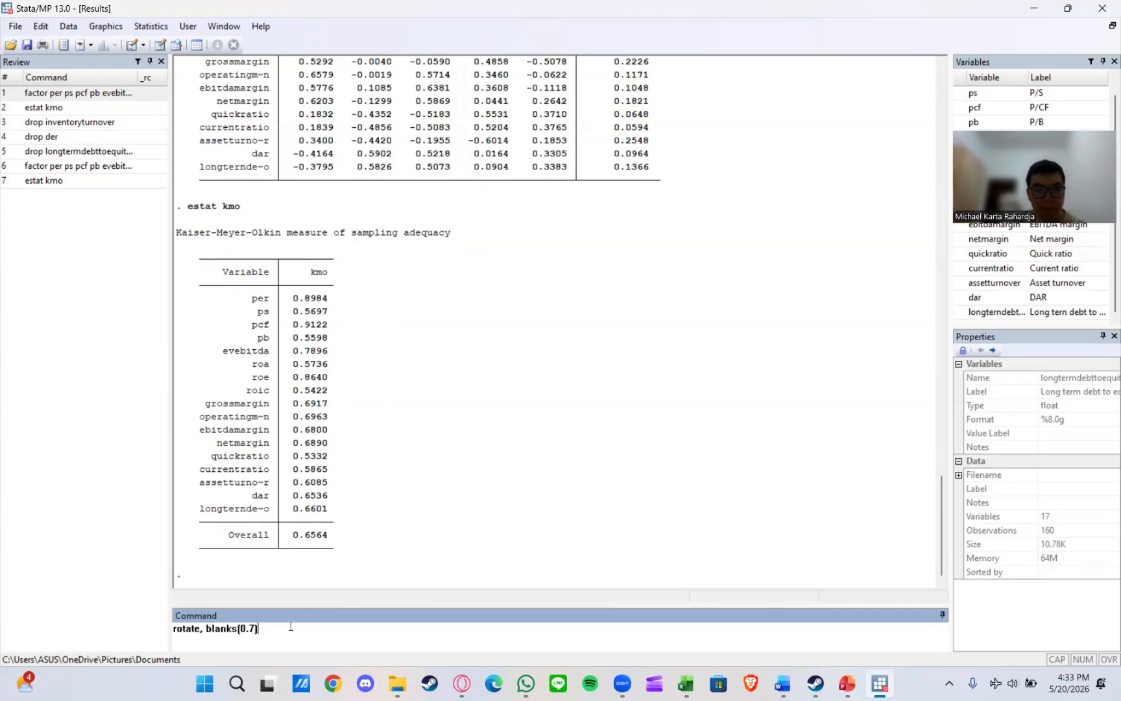
key(Return)
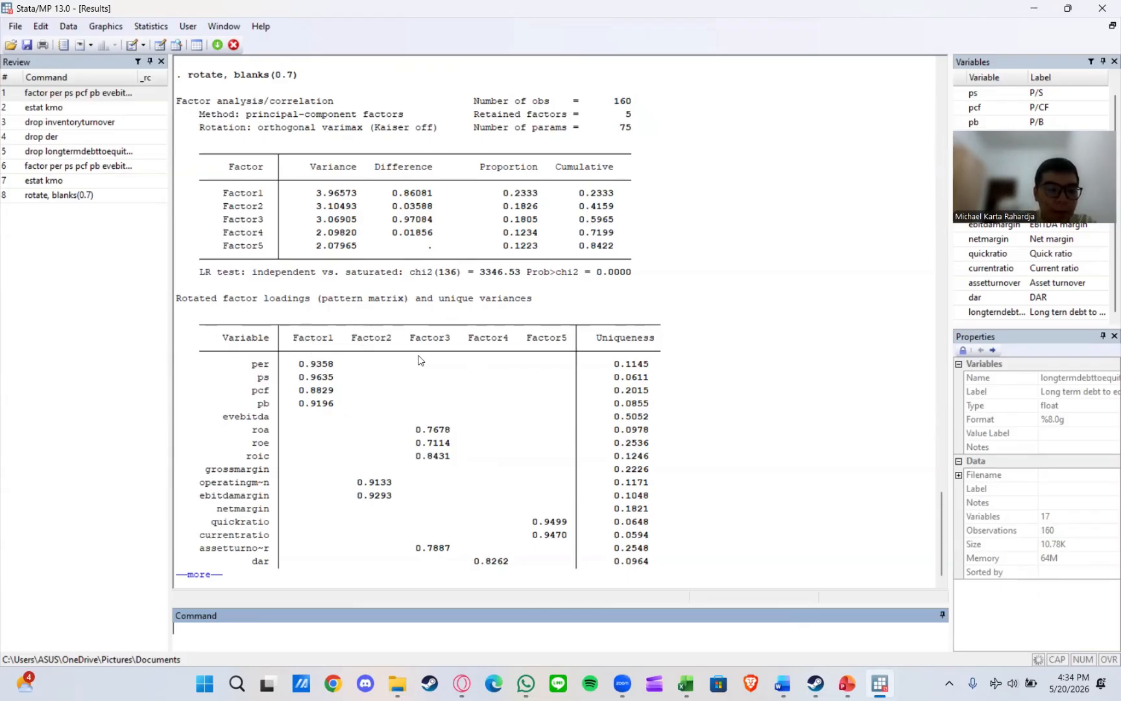
Examine the rotated factor loadings and display the remaining output down to the factor rotation matrix
scroll(322, 172, up, 1)
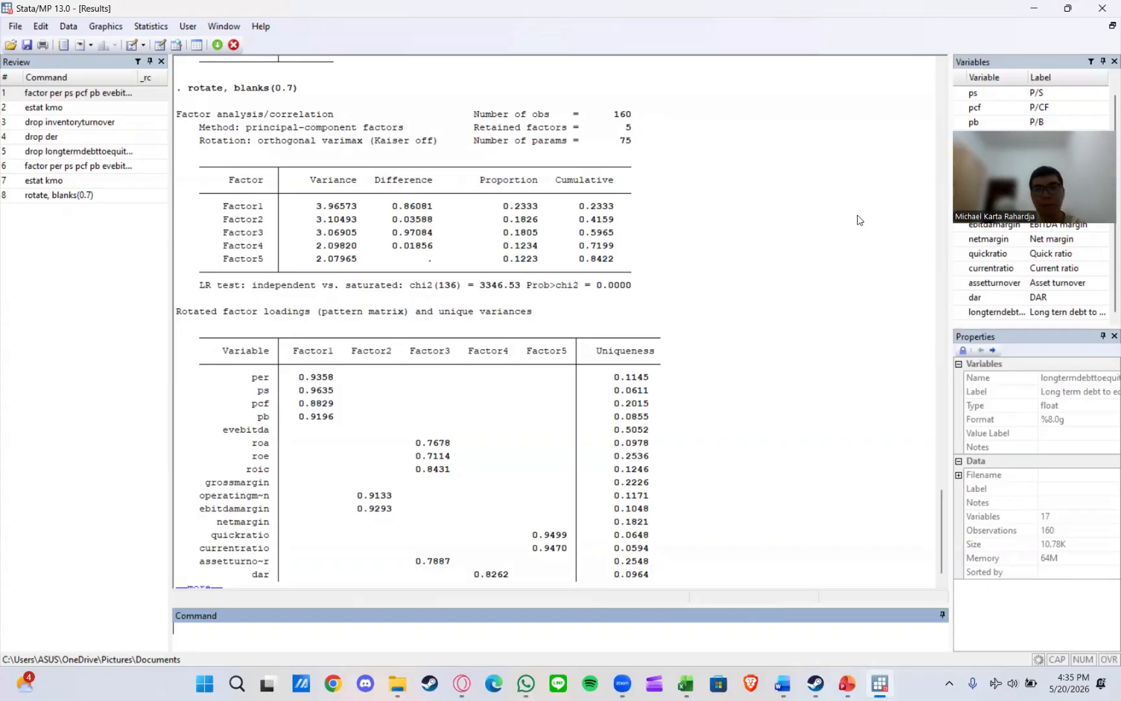
click(919, 80)
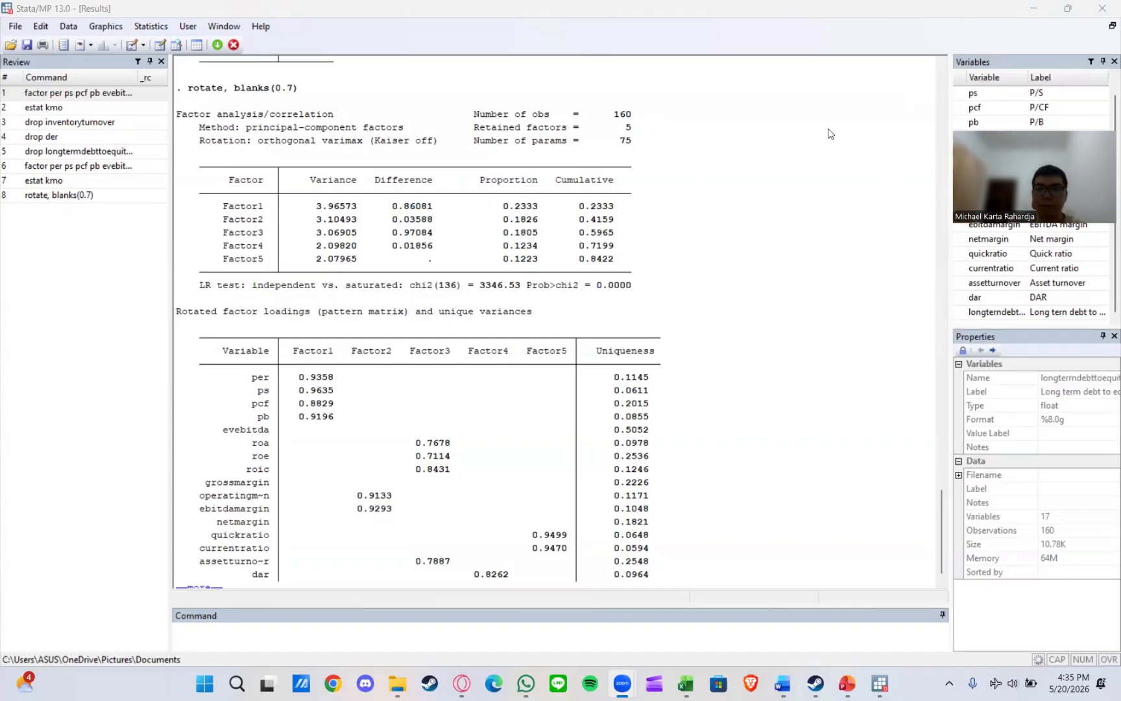
key(space)
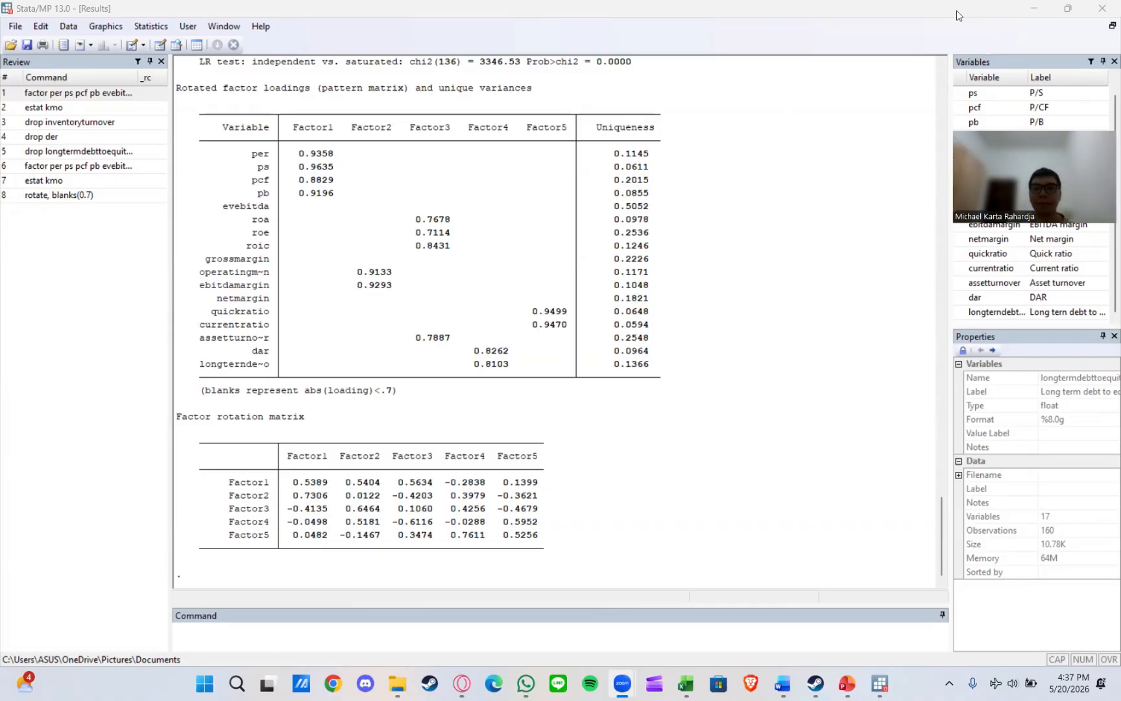
Clear all variables and observations from memory with drop _all
text(drop _all)
key(Return)
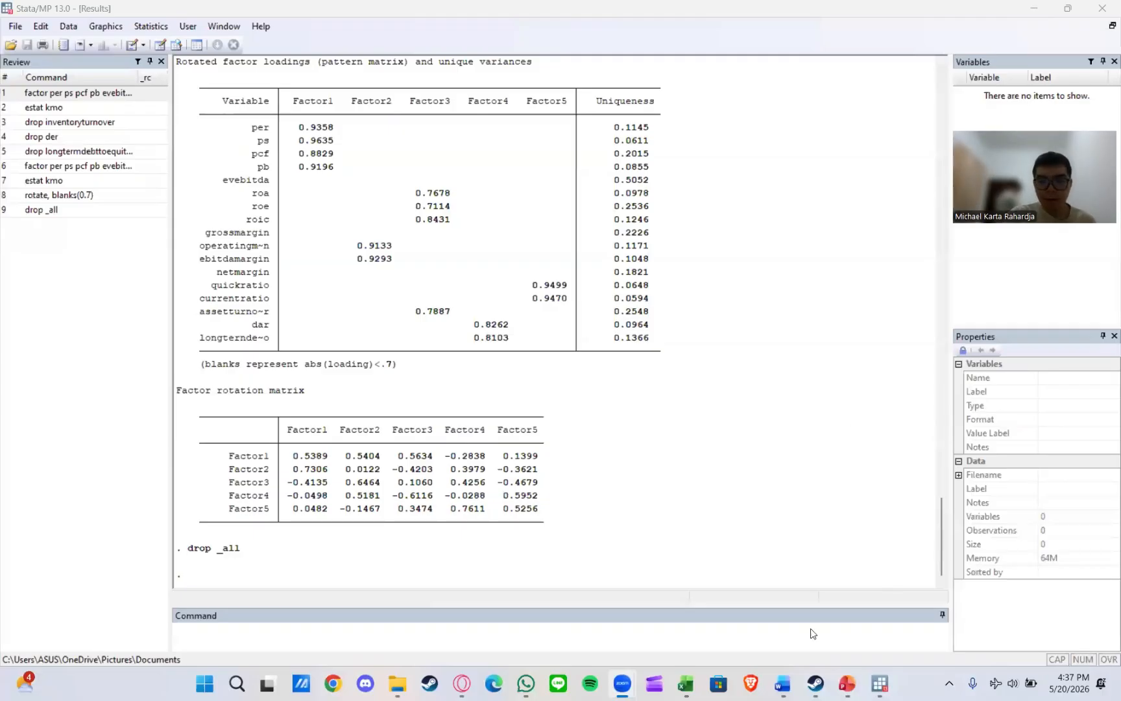
Switch to the Excel workbook data afl 3 and copy the ROA_z, ROE_y and Net margin_x columns with headers from Sheet1
mouse_move(685, 683)
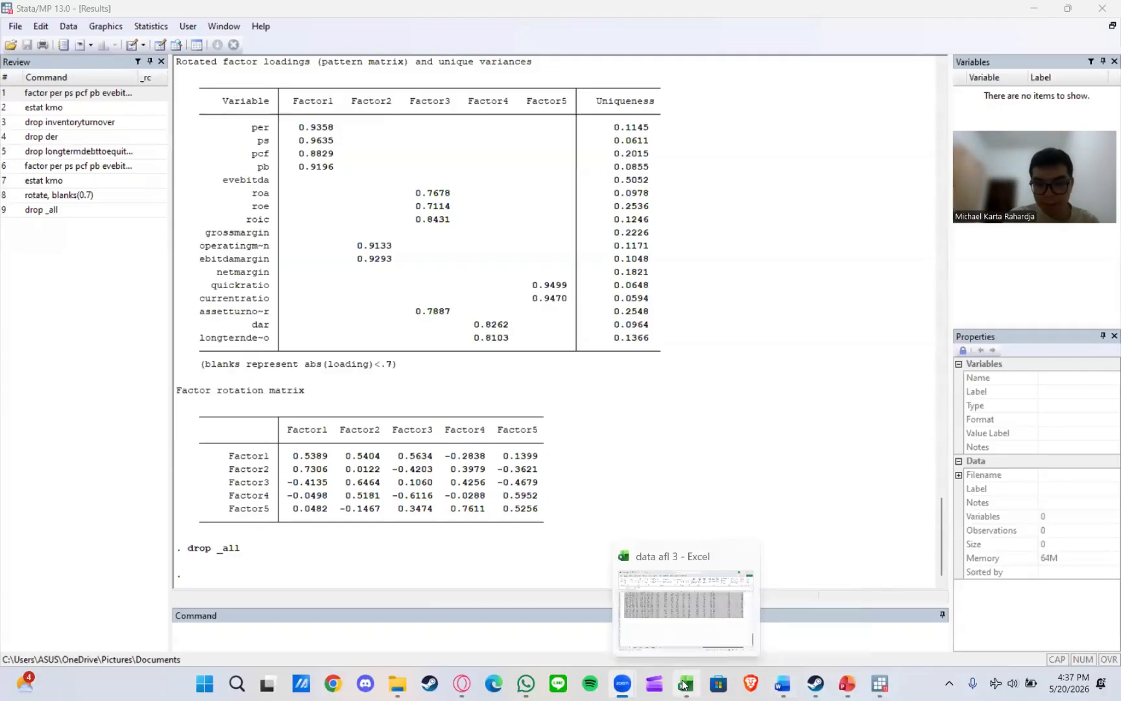
click(688, 610)
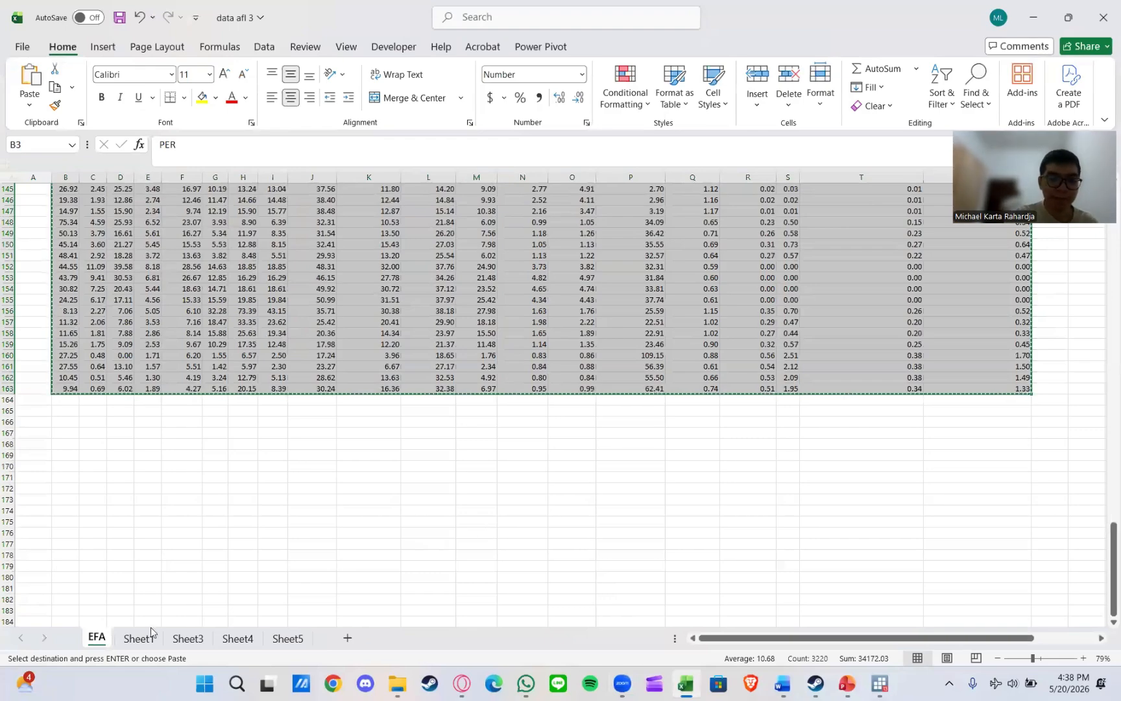
click(140, 638)
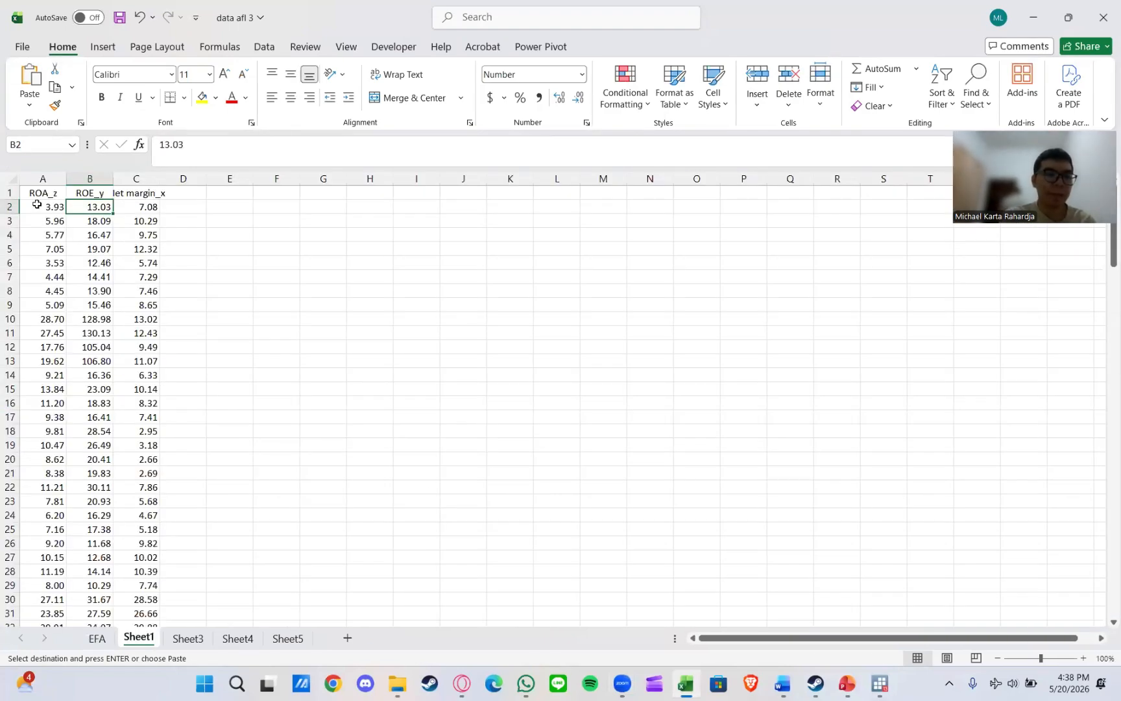
drag(37, 193, 143, 195)
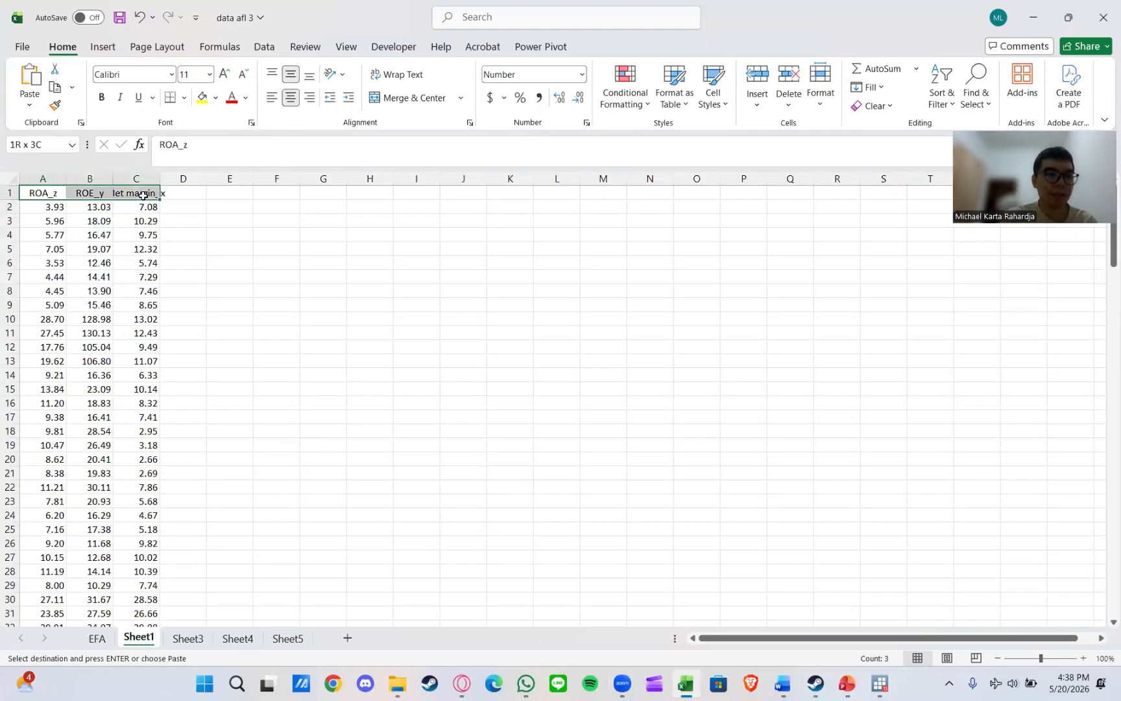
key(ctrl+shift+Down)
key(ctrl+c)
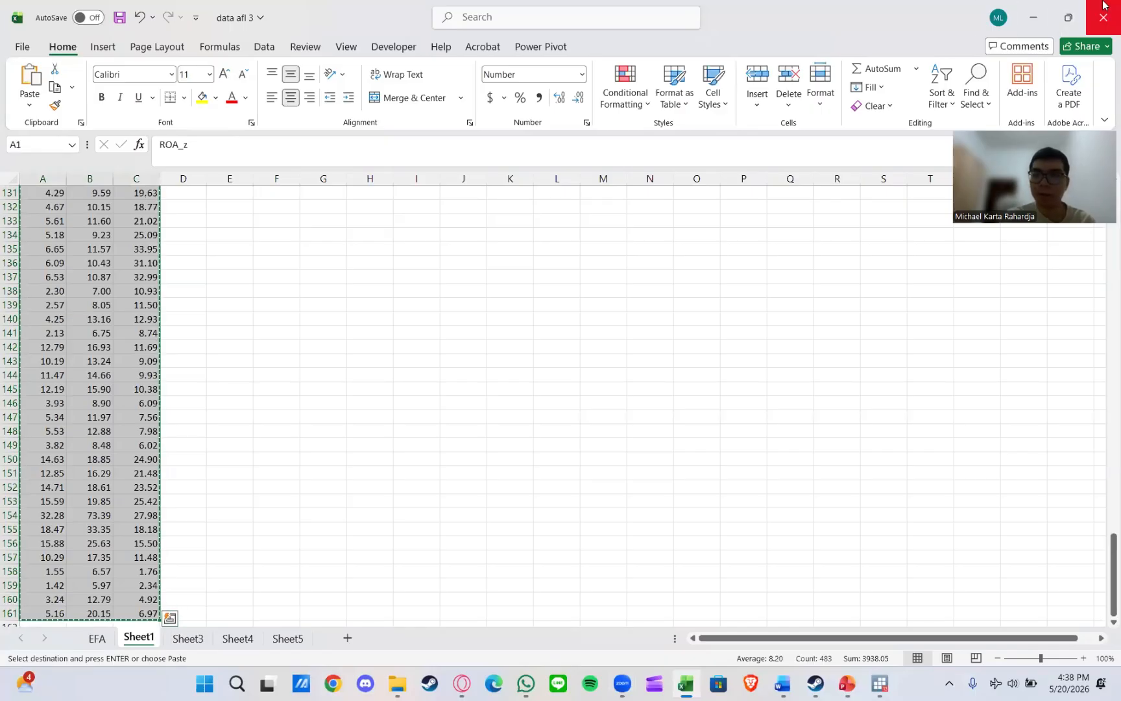
Switch to Stata and paste the copied ROA_z, ROE_y and Net margin_x data into the Data Editor, using the first row as variable names
click(1031, 19)
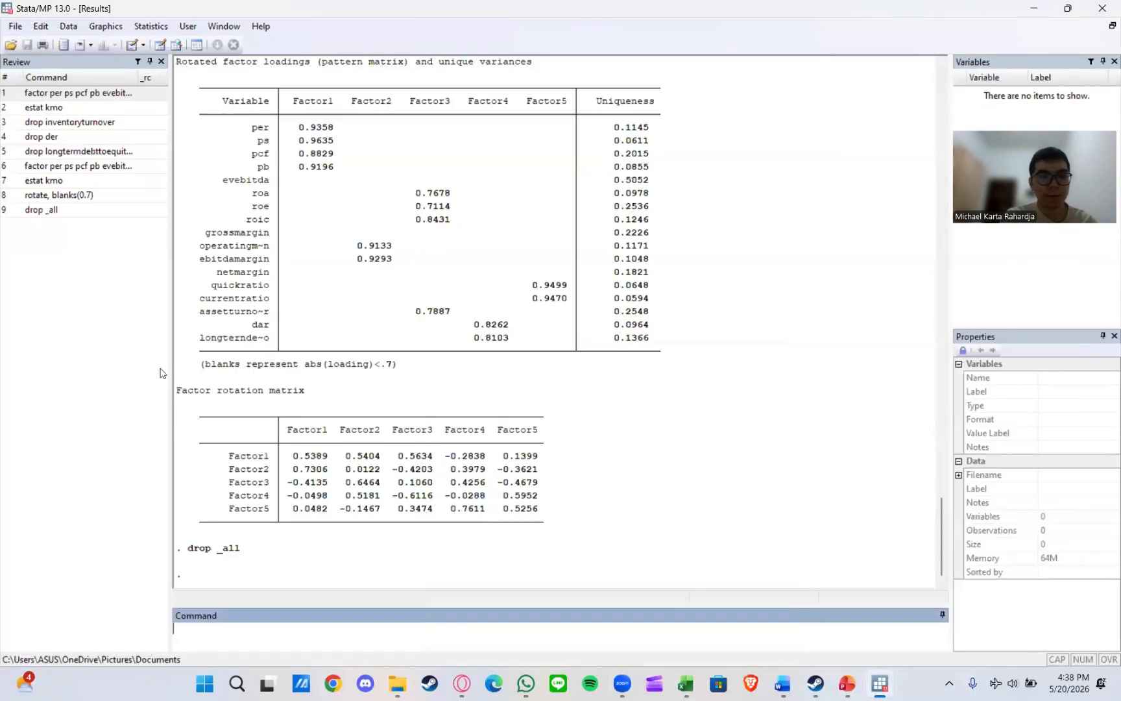
click(160, 45)
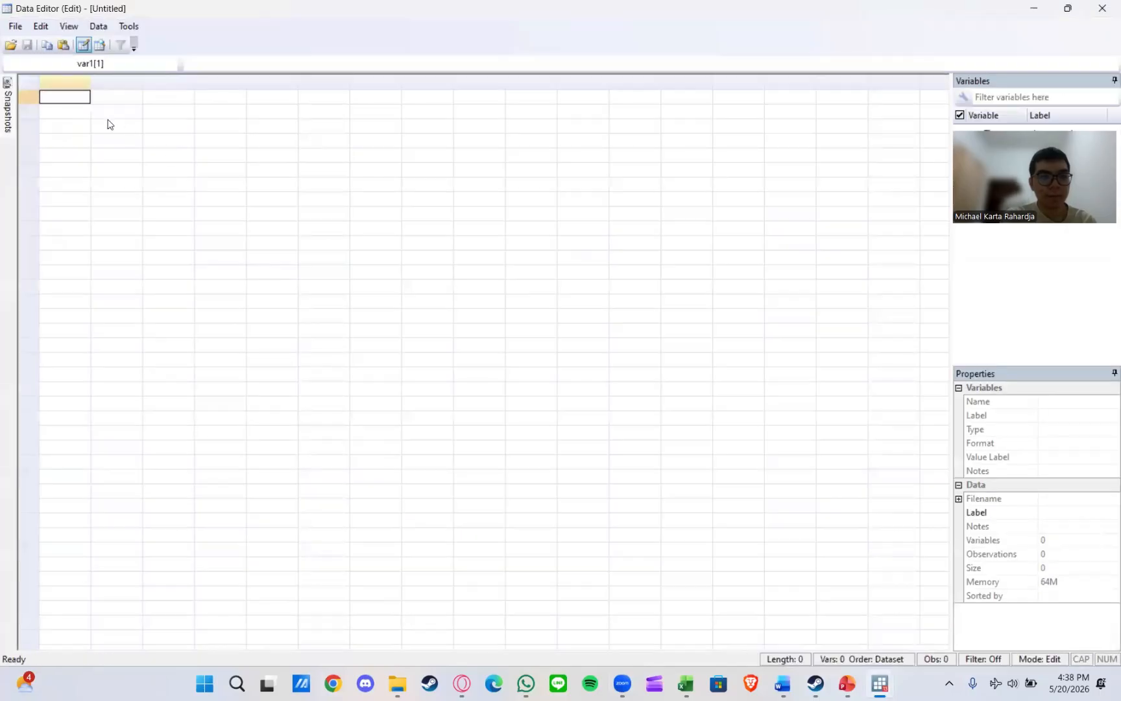
key(ctrl+v)
click(421, 380)
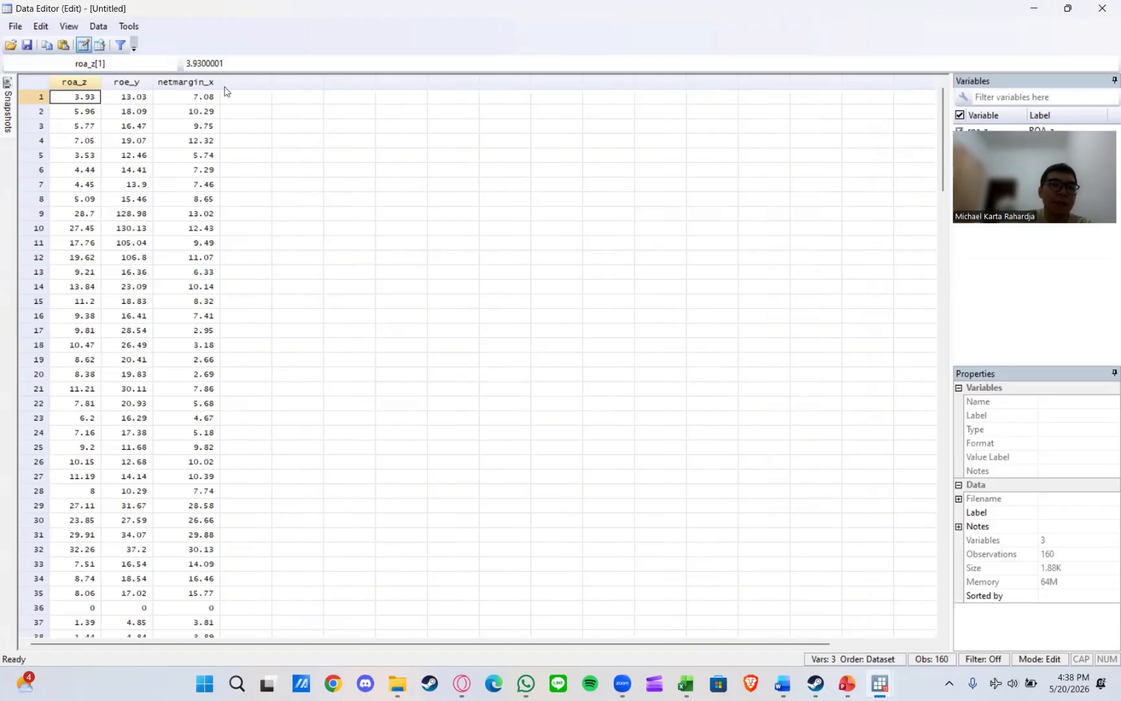
click(1102, 8)
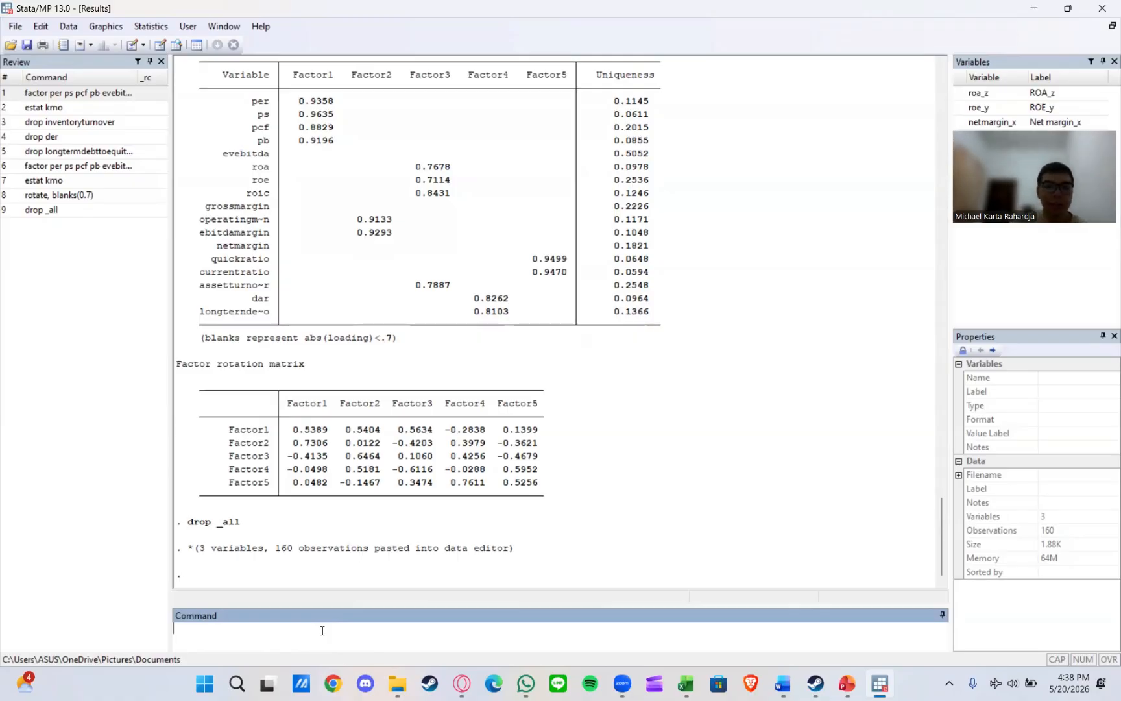
Regress roe_y on netmargin_x with reg roe_y netmargin_x
text(reg)
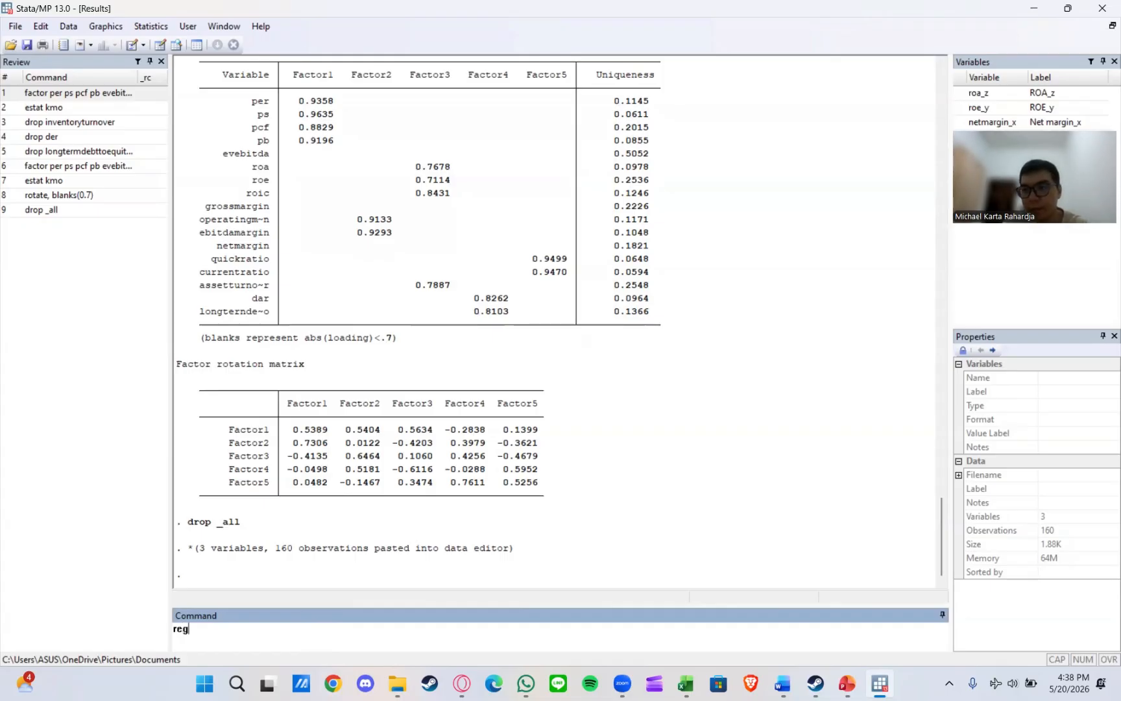
double_click(1020, 109)
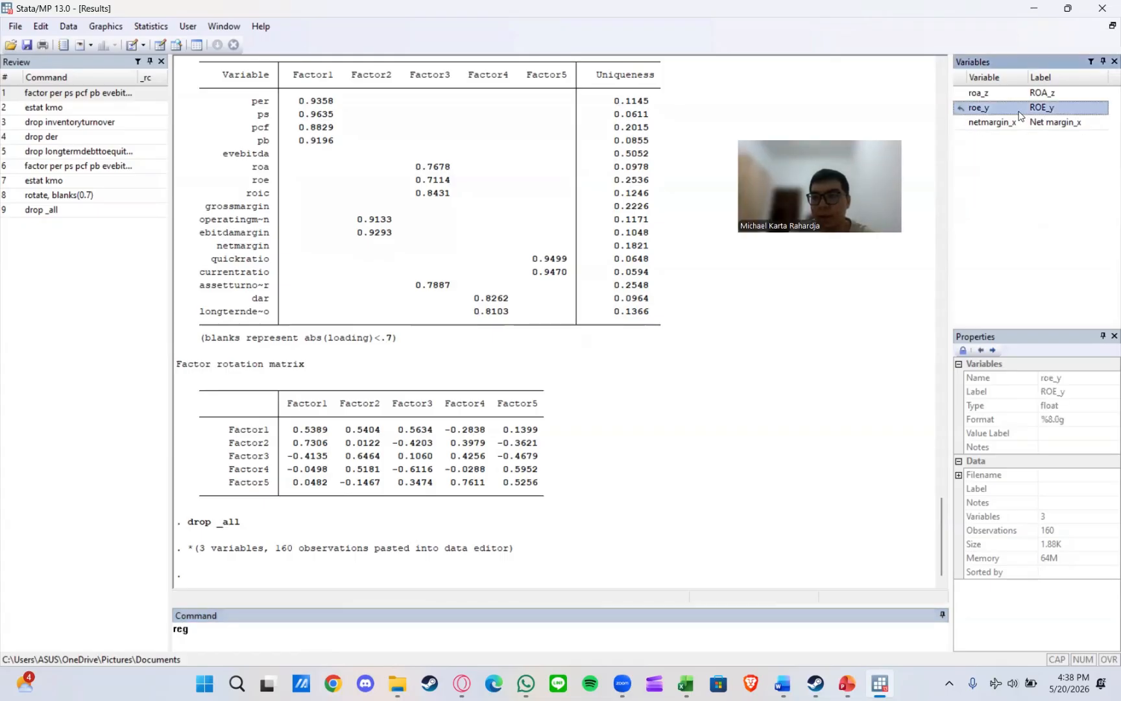
double_click(1005, 122)
key(Return)
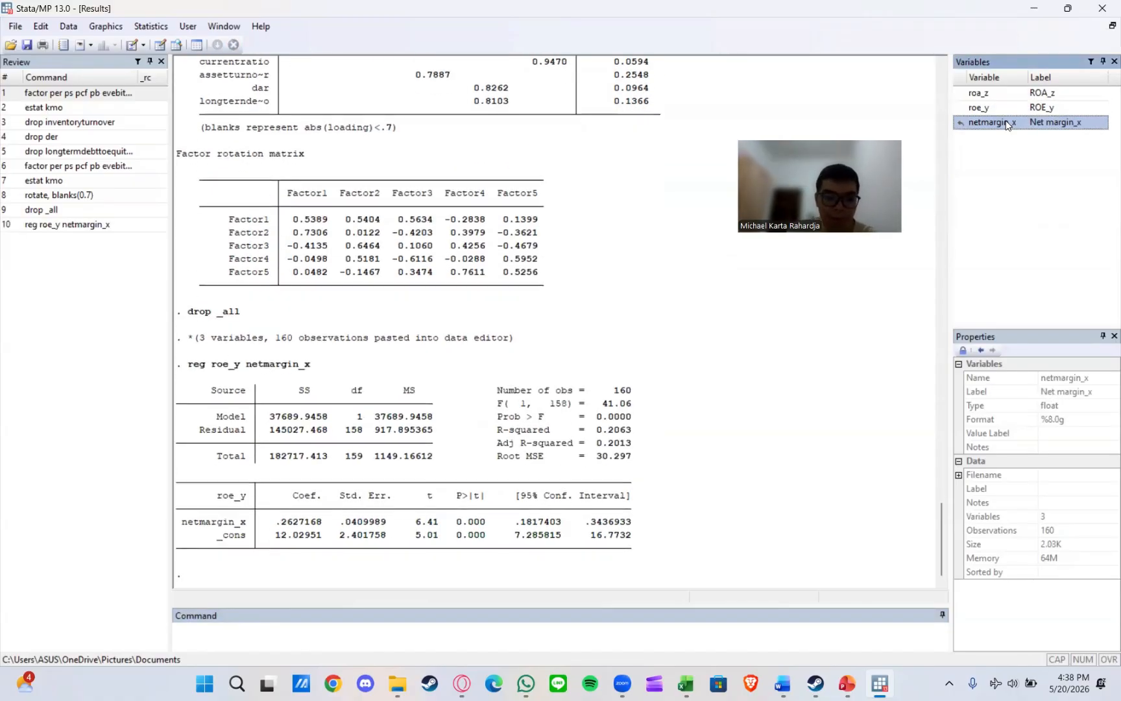
Save the regression residuals with predict res, r and test their normality with sktest res
text(predict re)
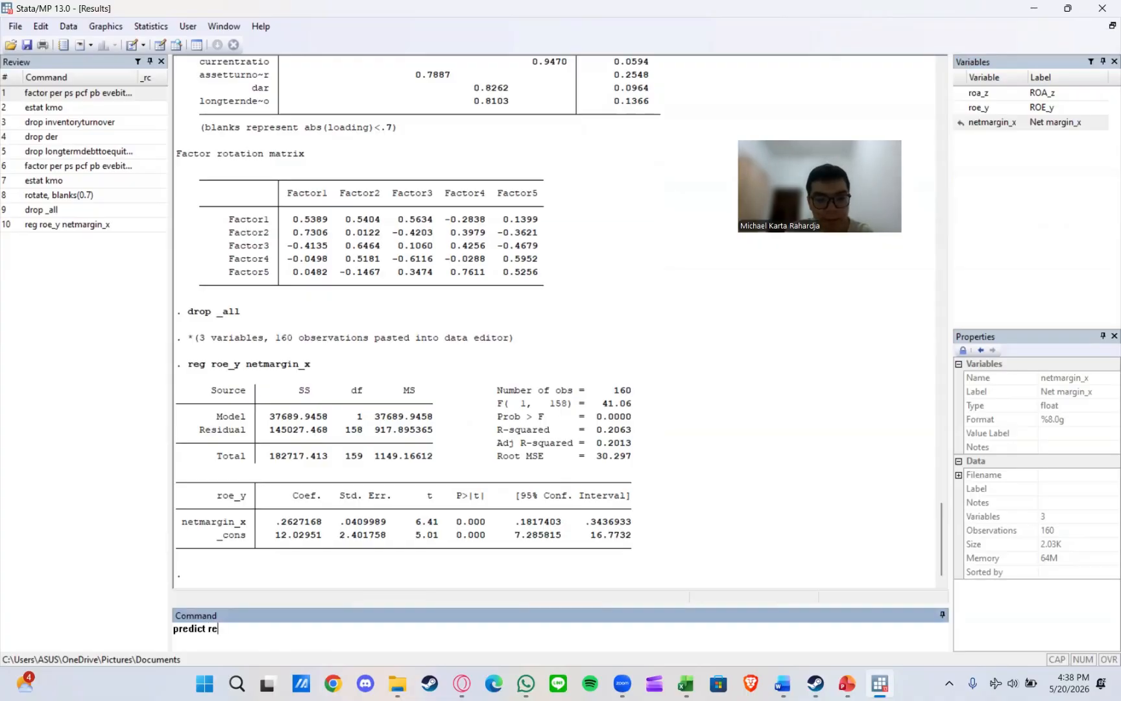
text(s, r)
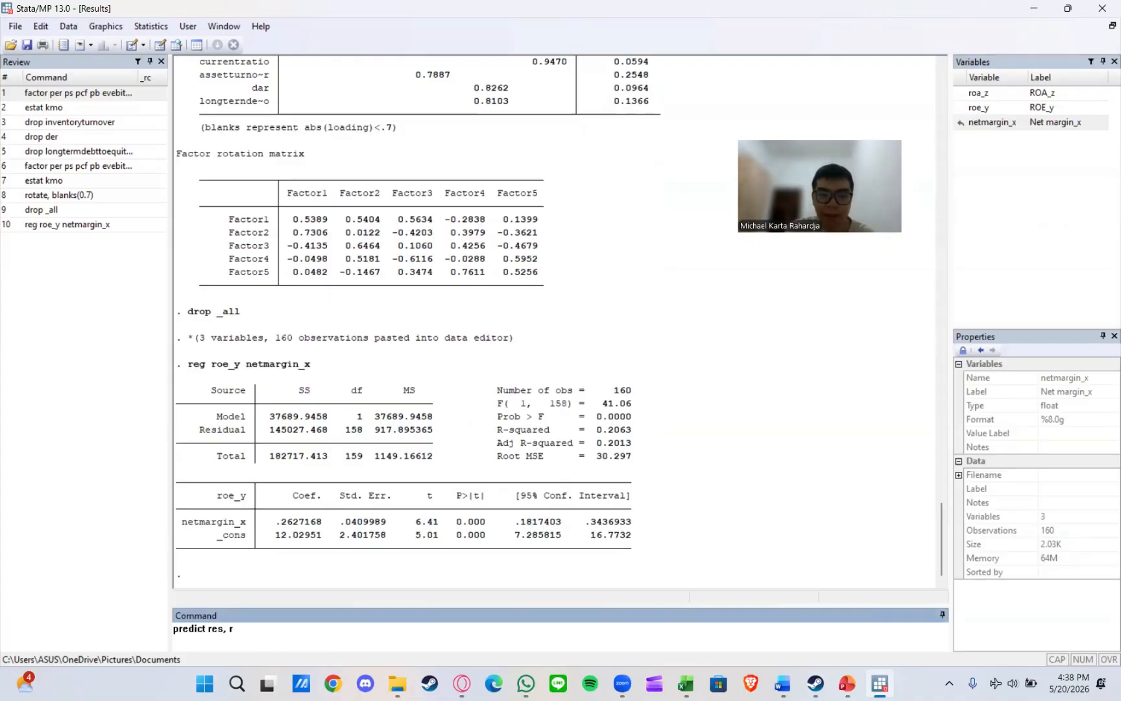
key(Return)
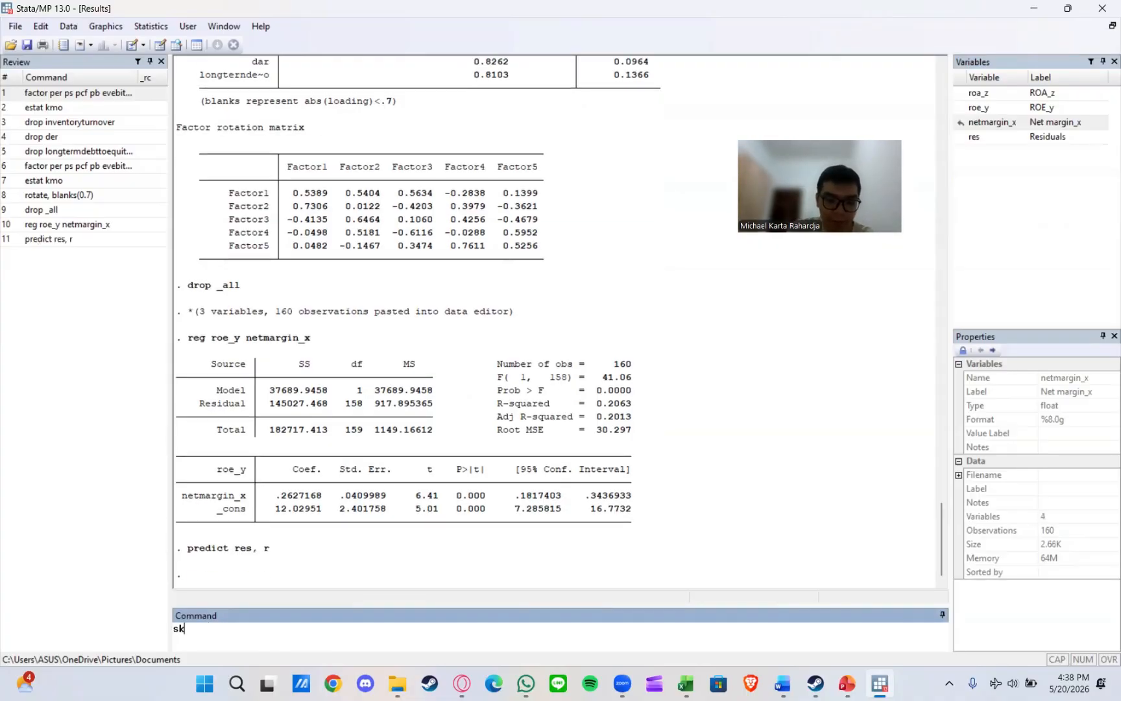
text(sktest res)
key(Return)
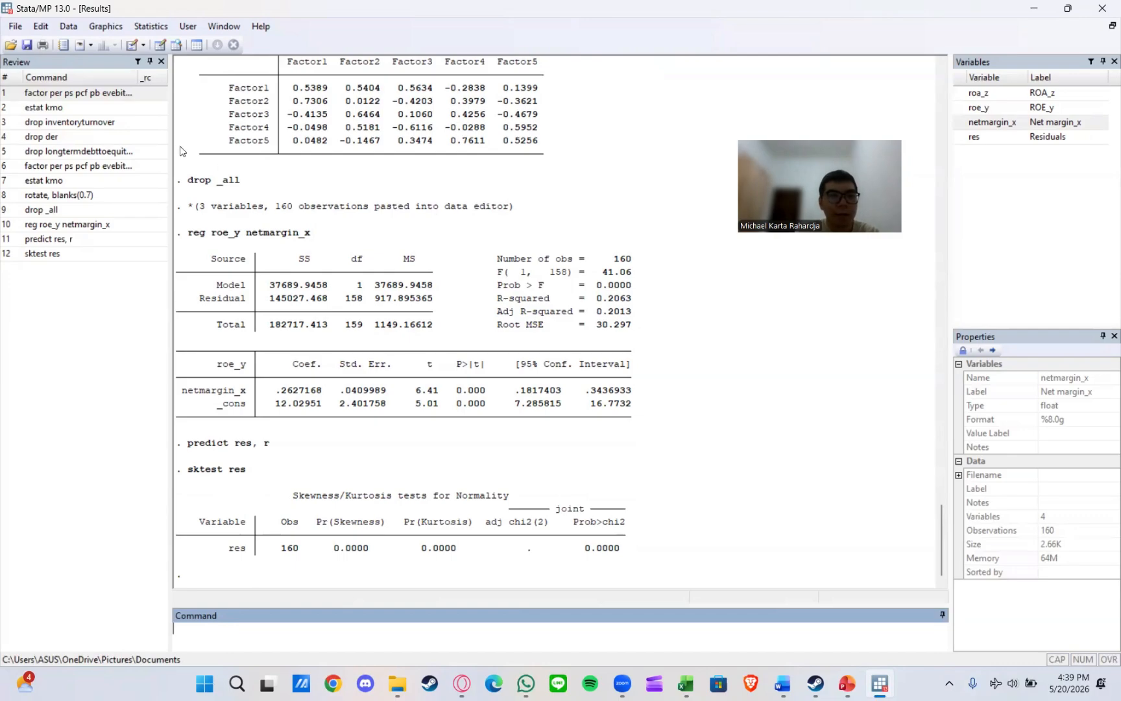
Sort the observations by res and check the residuals for outliers with graph box res
click(157, 47)
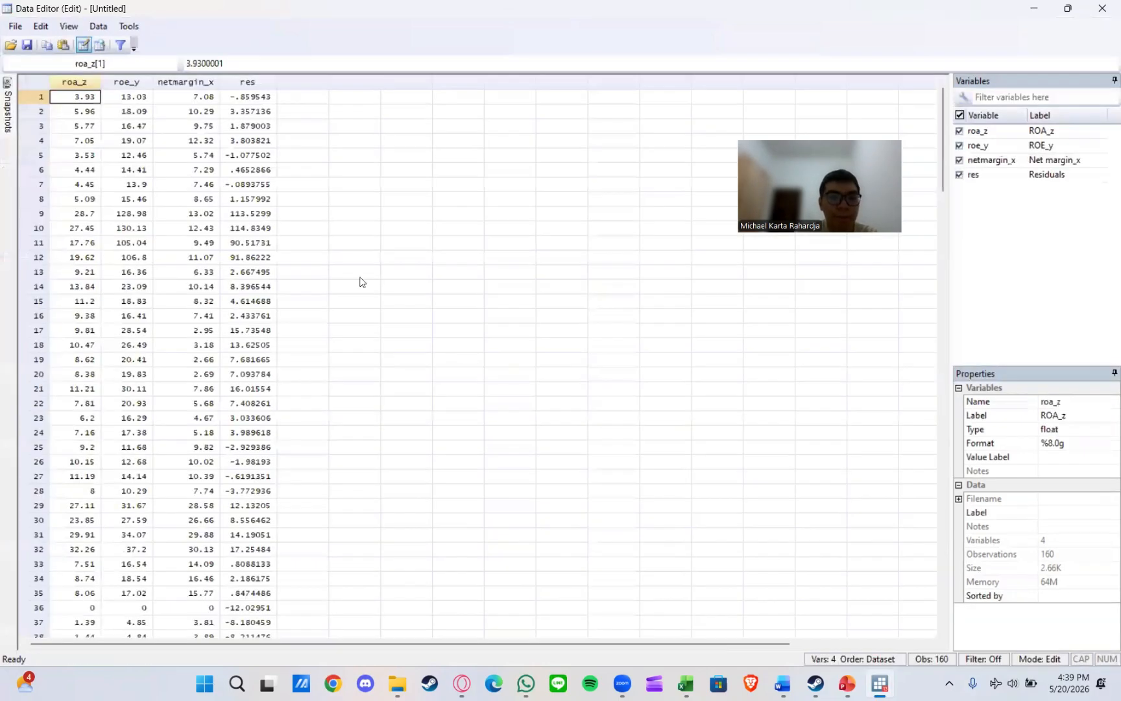
click(1102, 8)
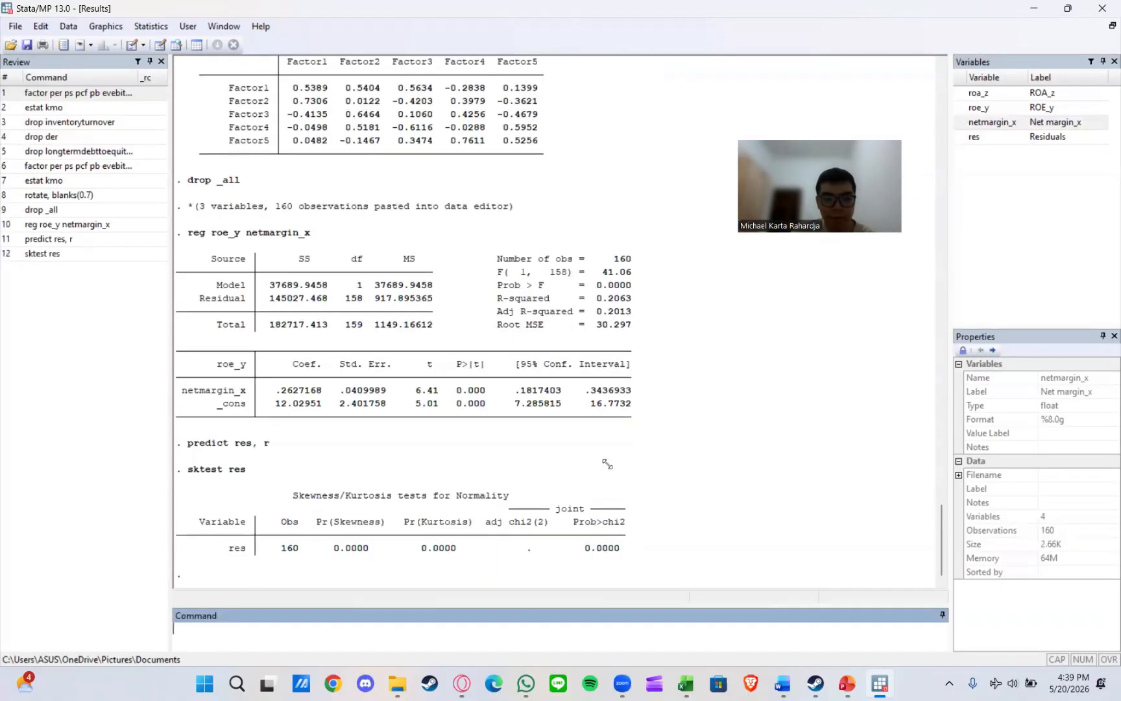
text(sort res)
key(Return)
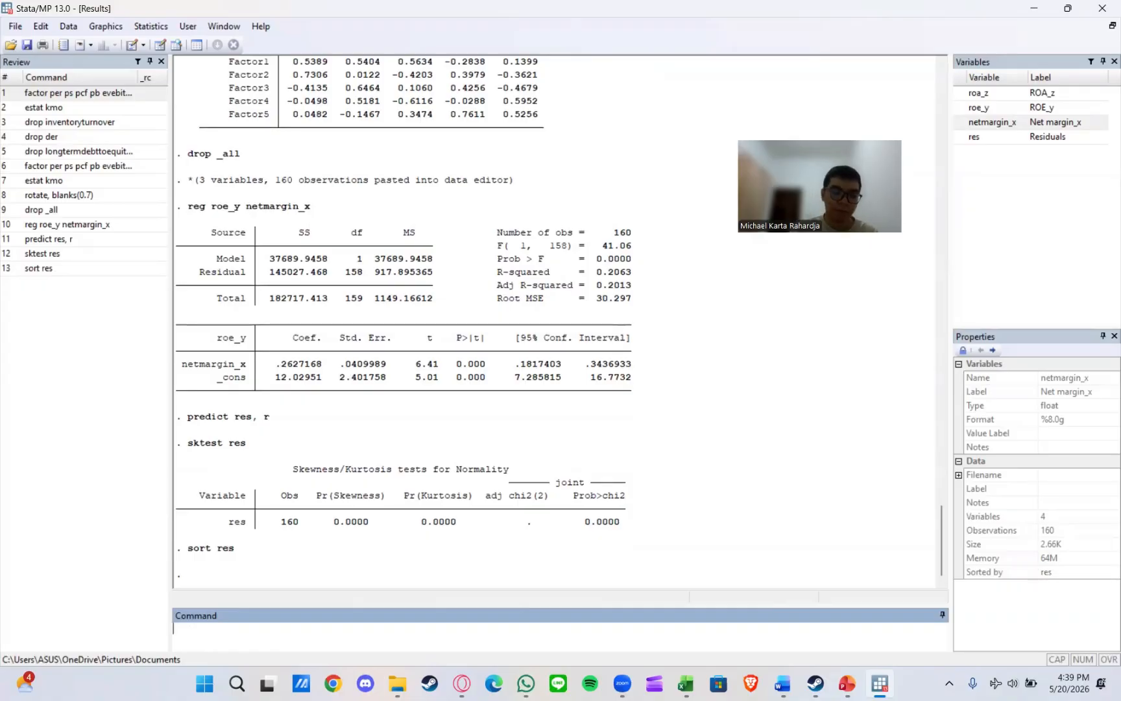
text(grap)
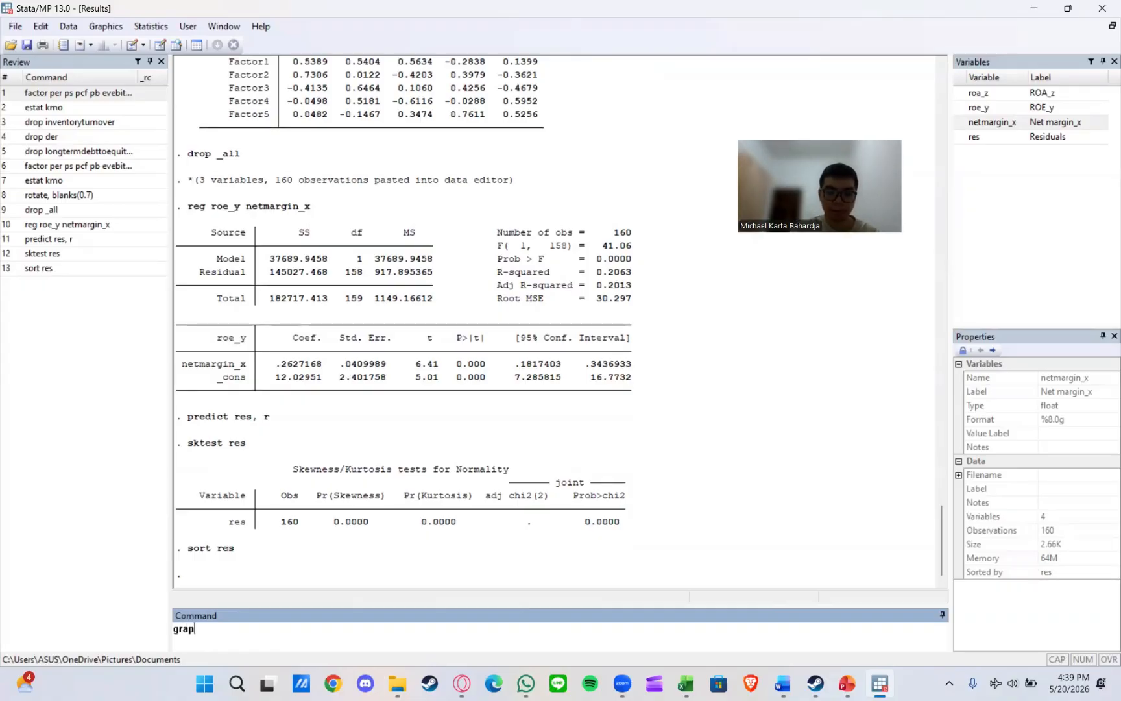
text(h box res)
key(Return)
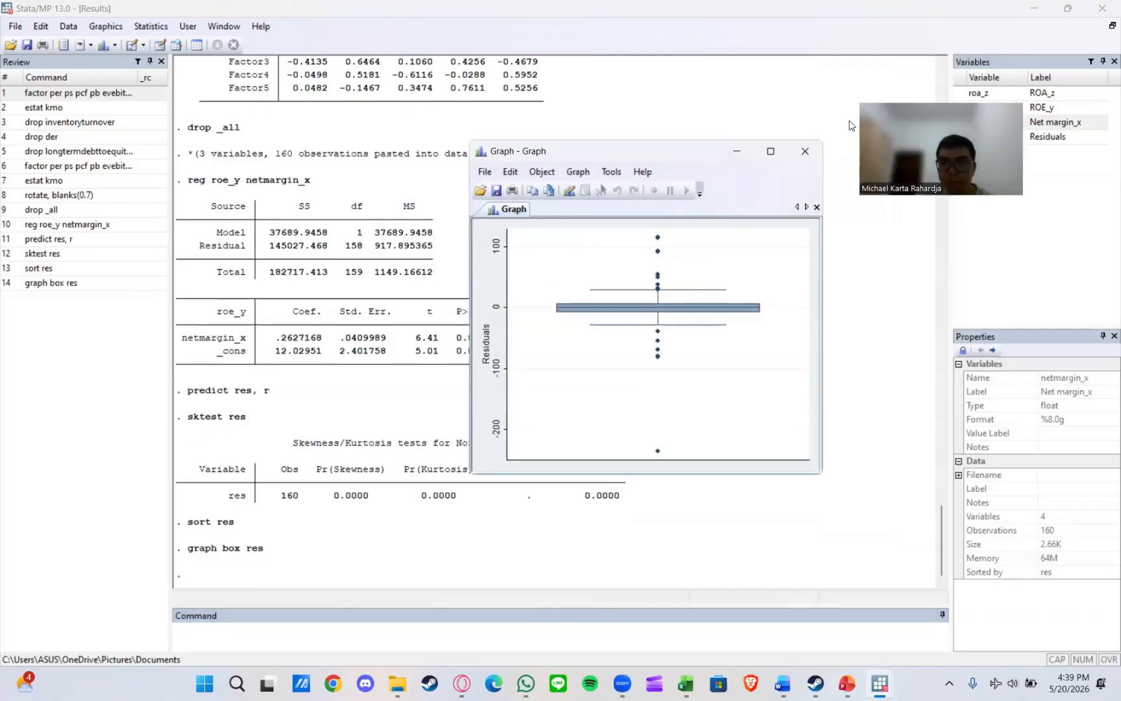
click(805, 151)
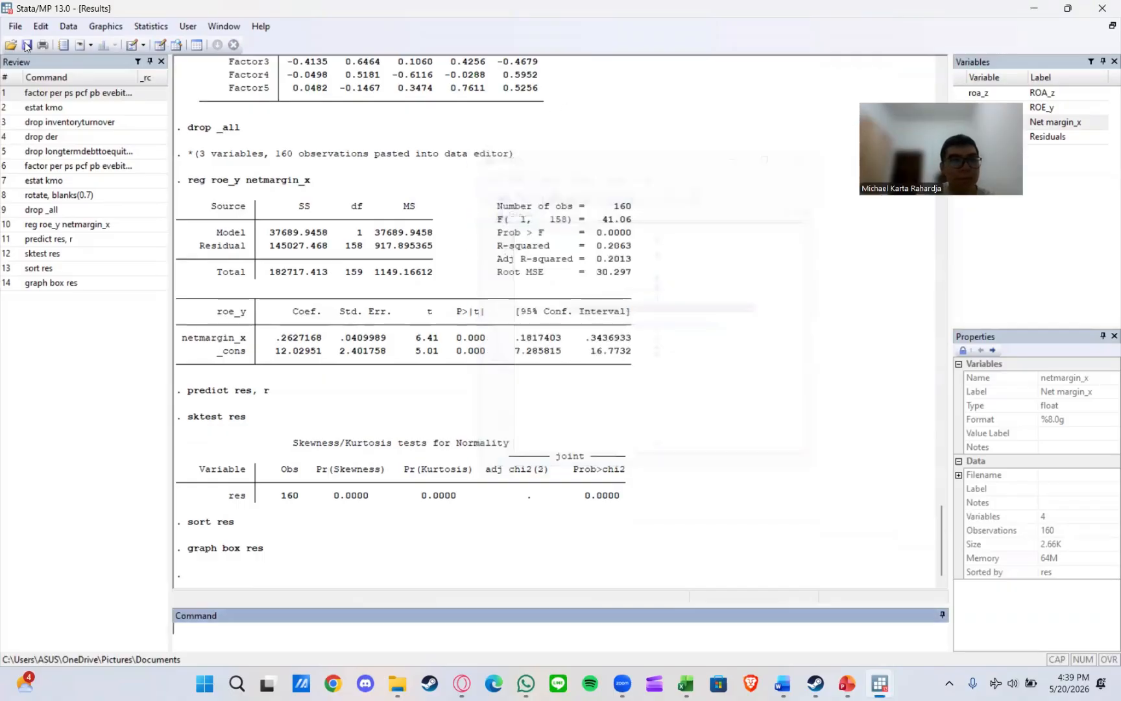
Look through the sorted residuals in the Data Editor and drop observation 1, the most negative residual
click(159, 45)
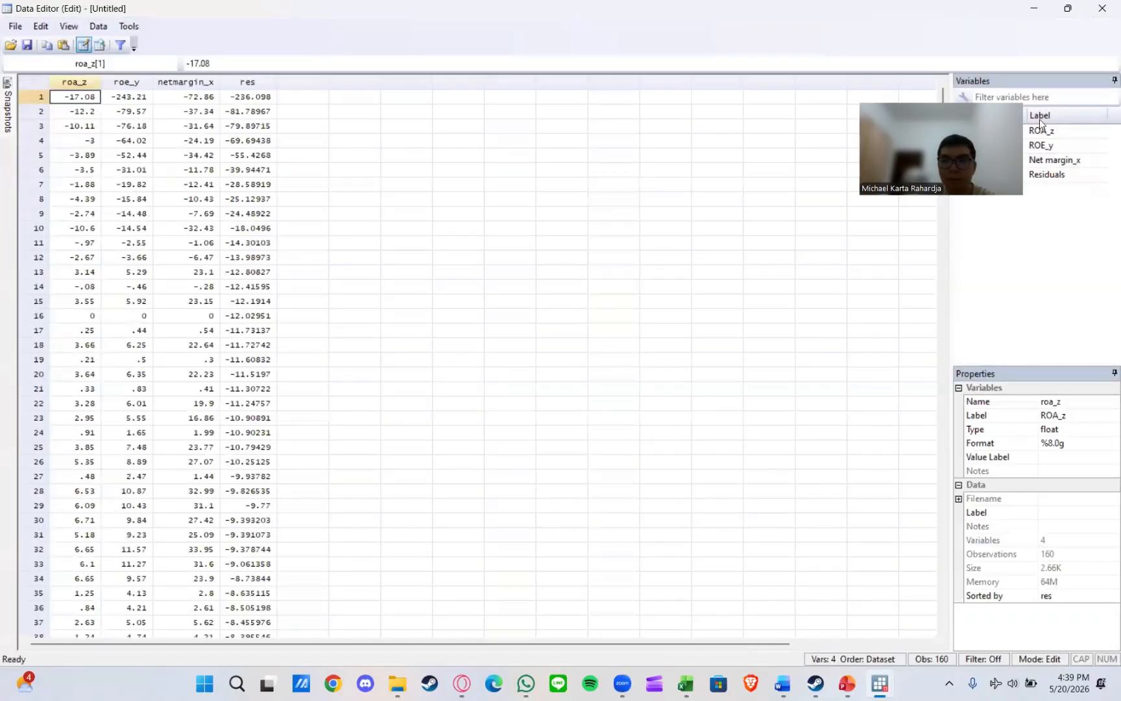
scroll(165, 272, down, 20)
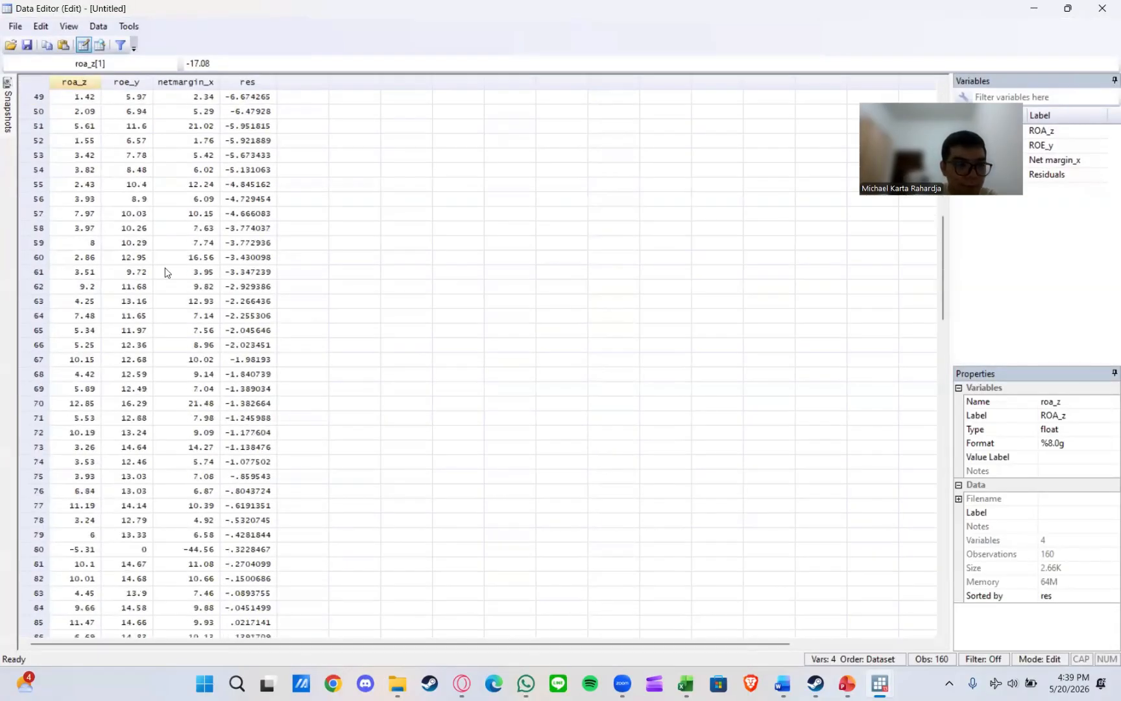
scroll(165, 272, down, 6)
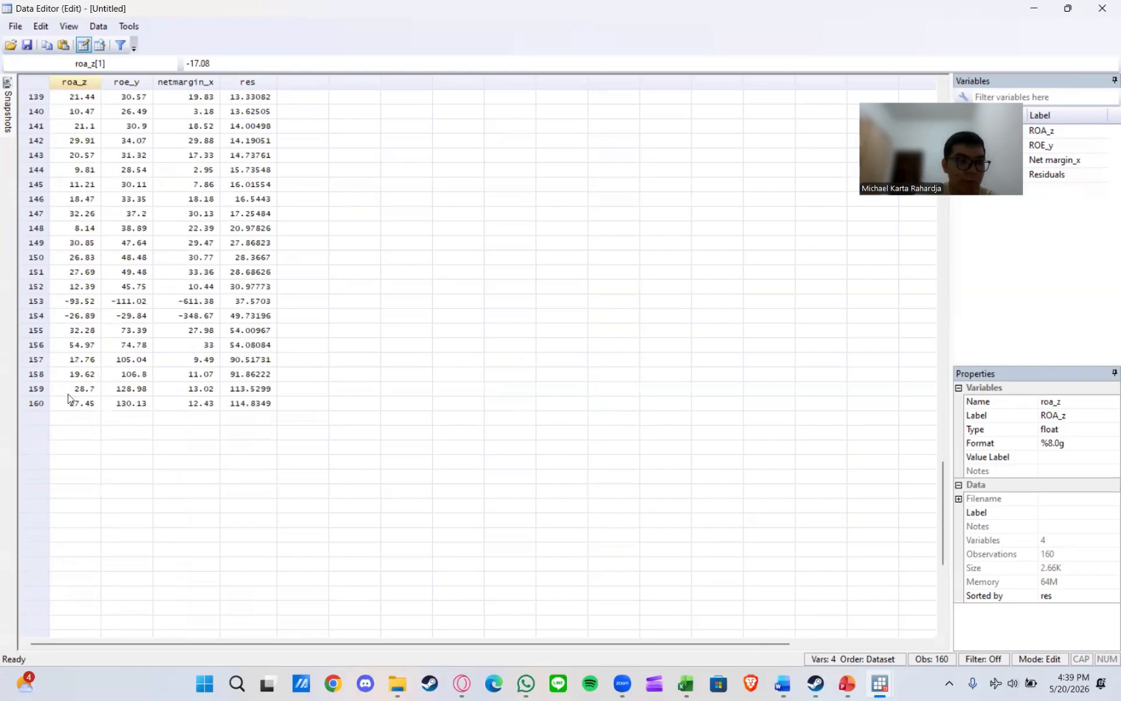
scroll(93, 269, up, 20)
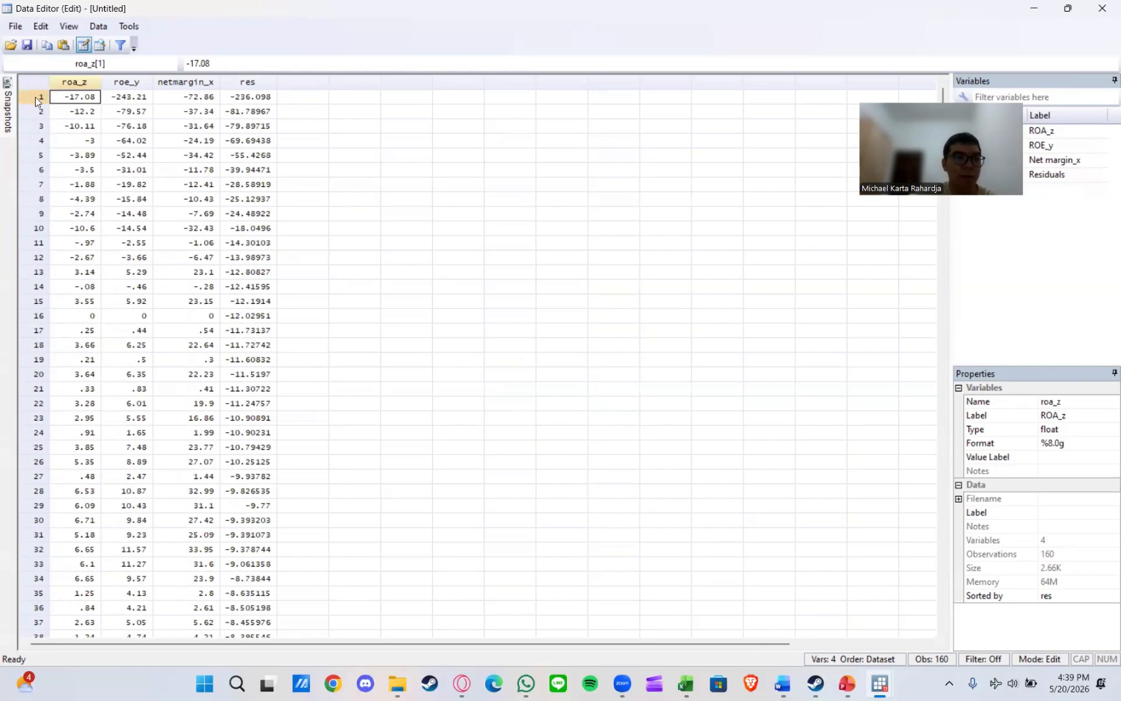
click(37, 97)
key(Delete)
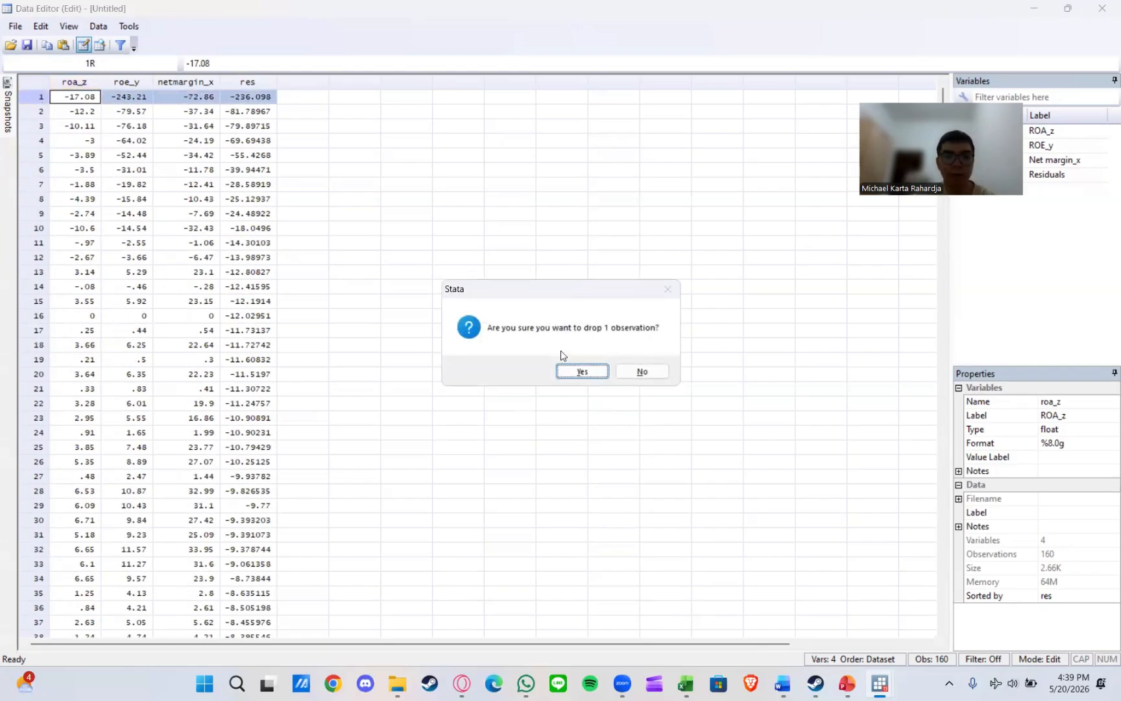
click(576, 373)
Drop observation 159, the row with the largest positive residual, in the Data Editor
scroll(331, 367, down, 20)
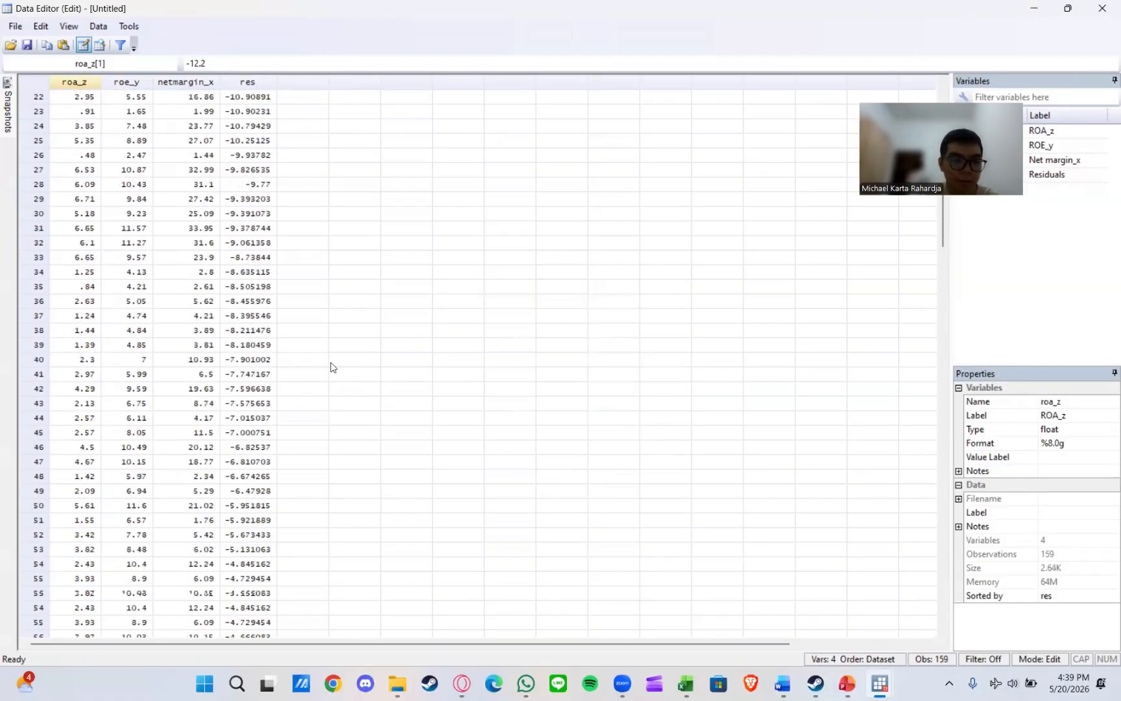
scroll(331, 367, down, 7)
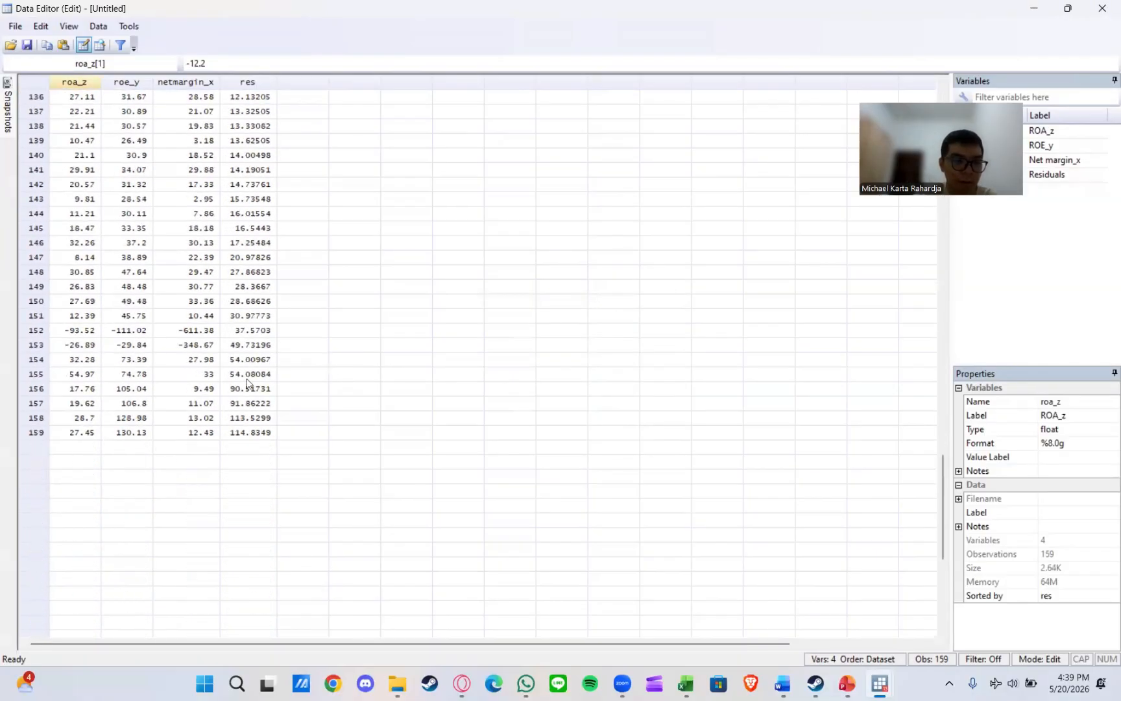
click(23, 431)
key(Delete)
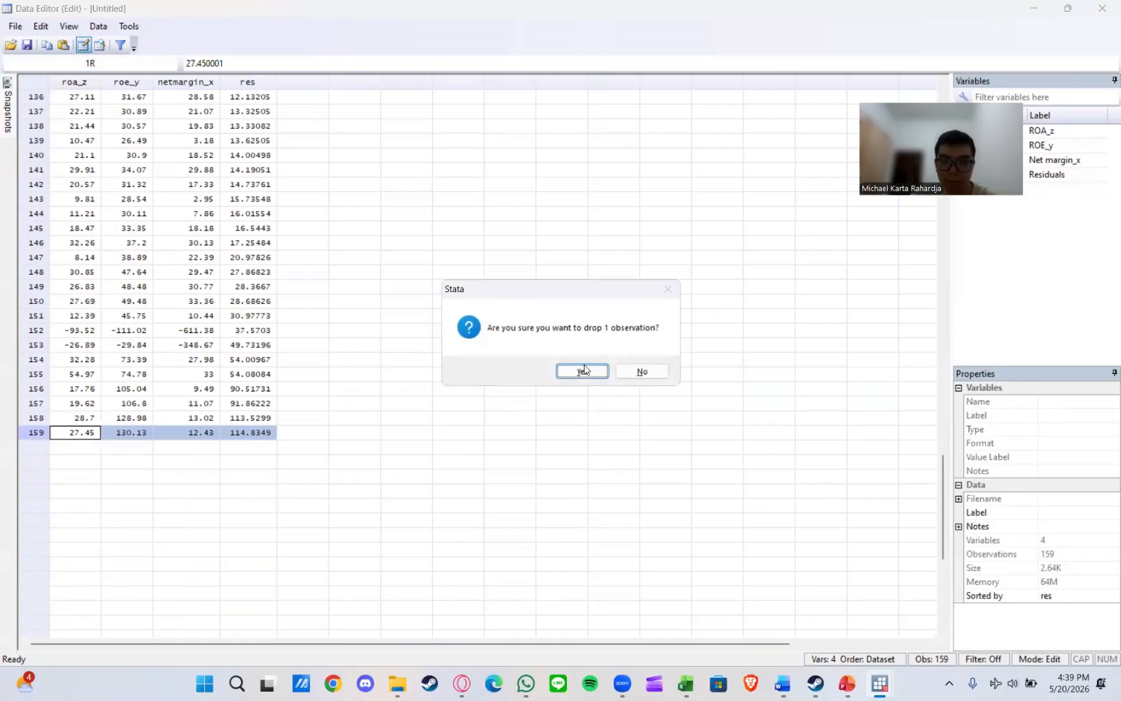
click(582, 370)
click(1102, 8)
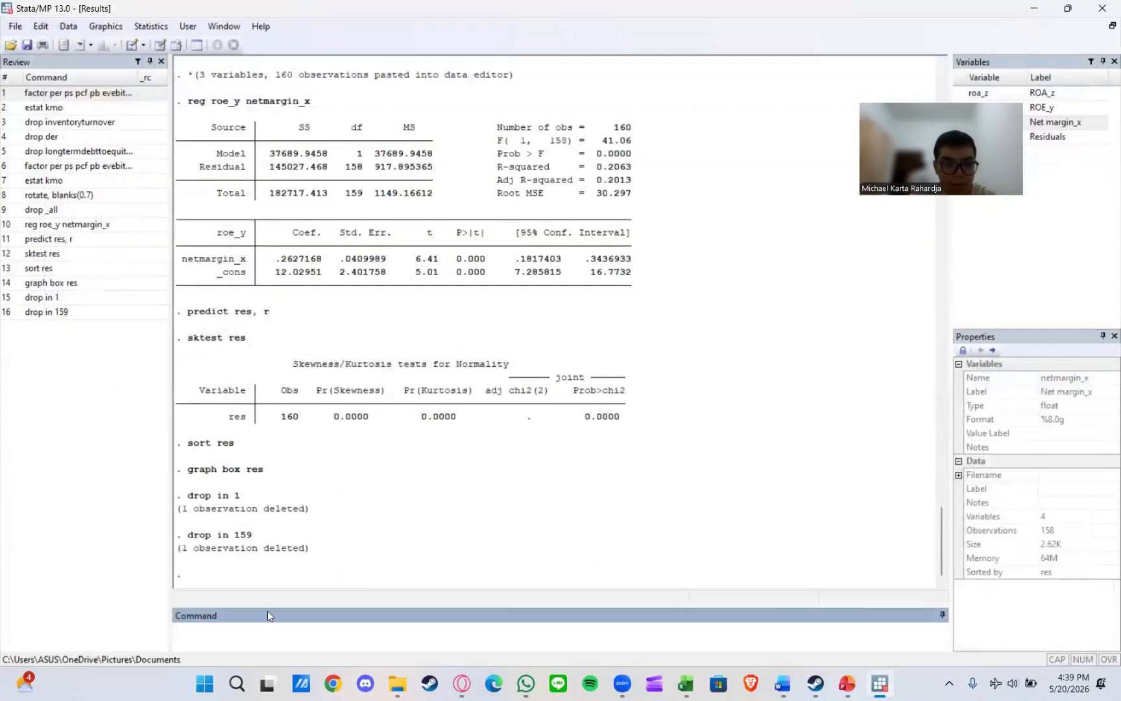
Drop the res variable, regenerate it with predict res, r and rerun the normality test with sktest res
text(skte)
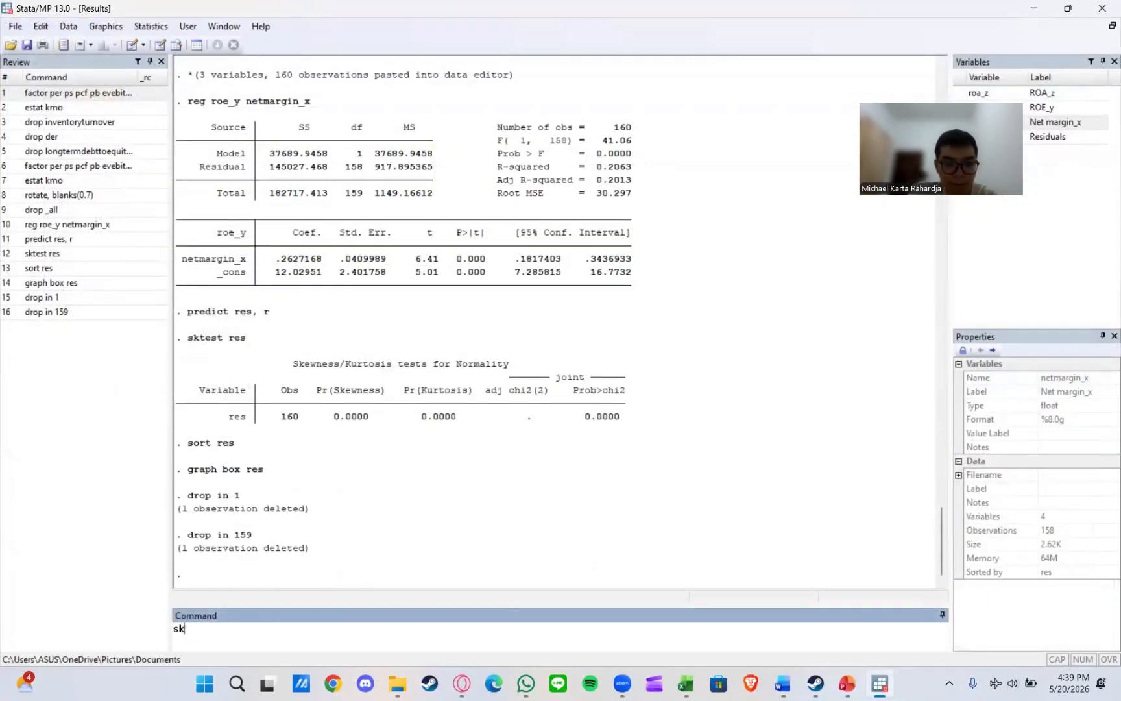
key(BackSpace)
key(BackSpace)
text(drop re)
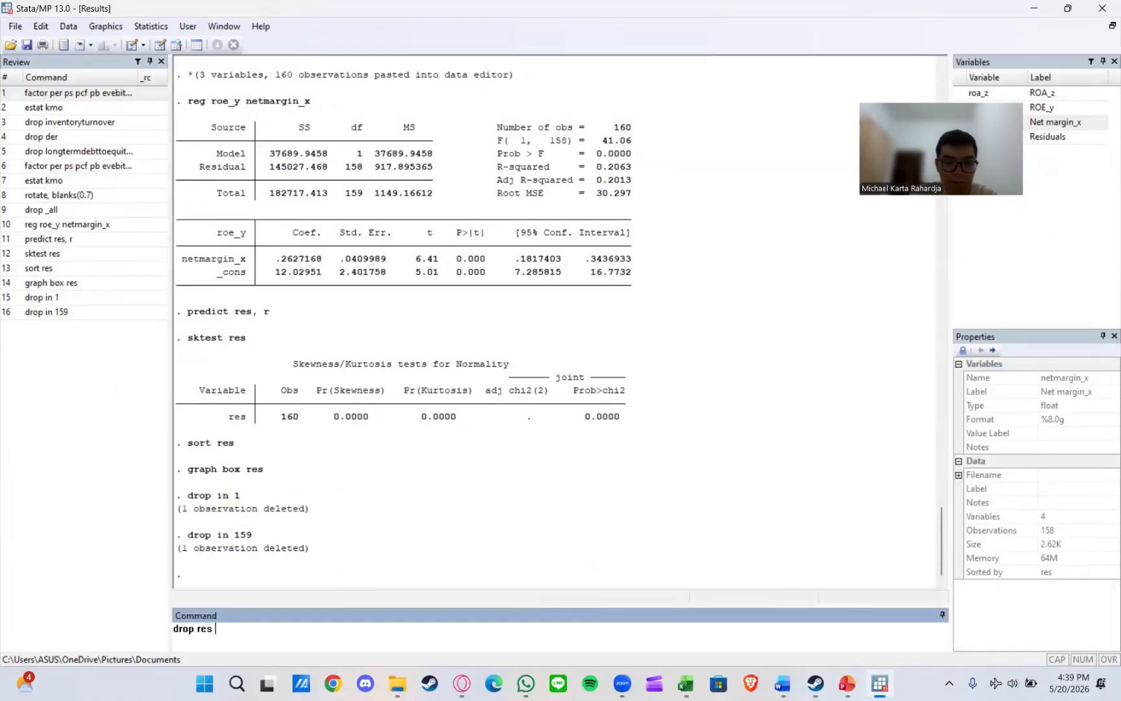
key(Return)
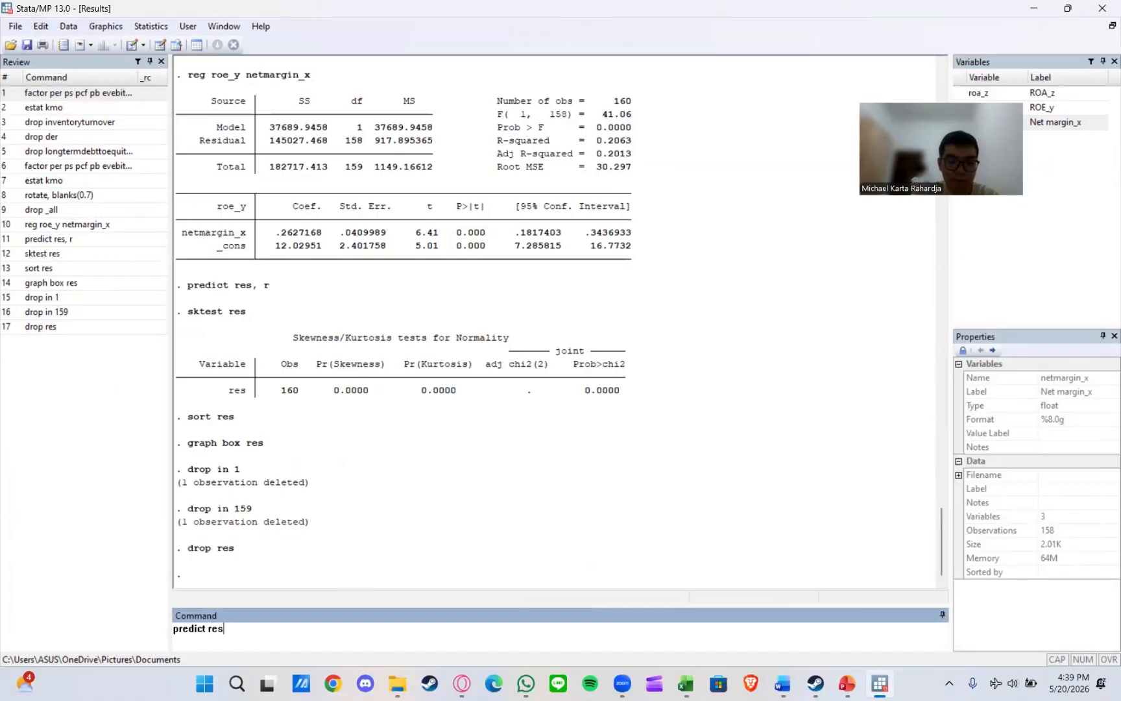
key(Return)
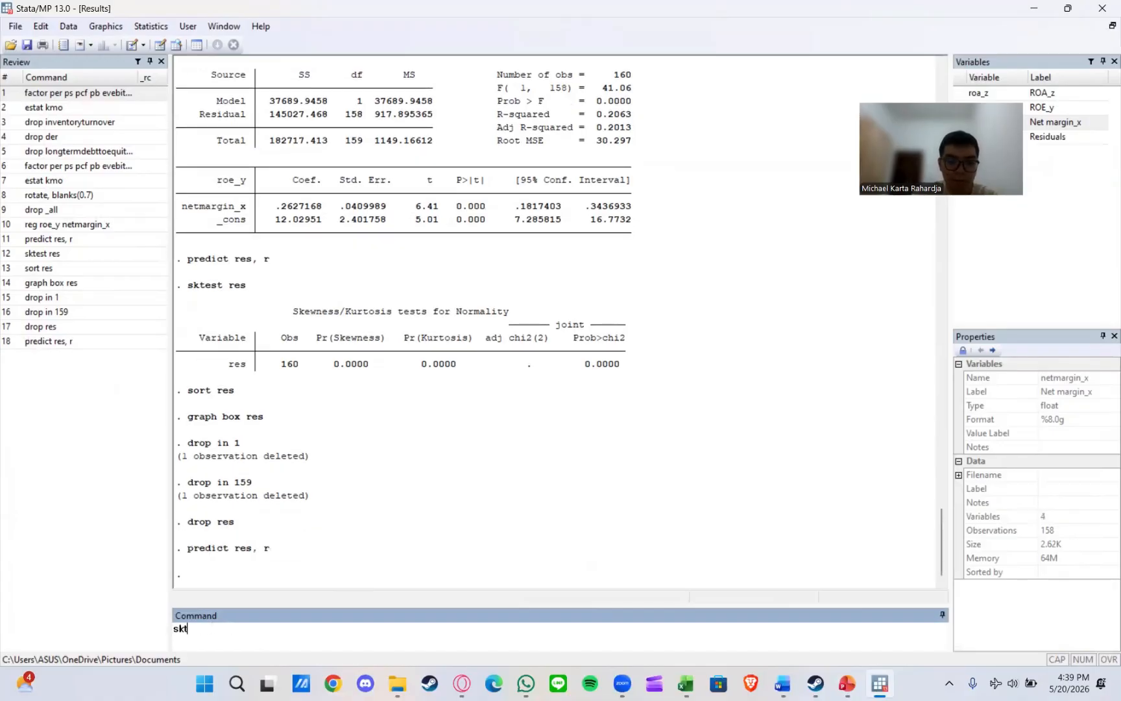
text(sktest res)
key(Return)
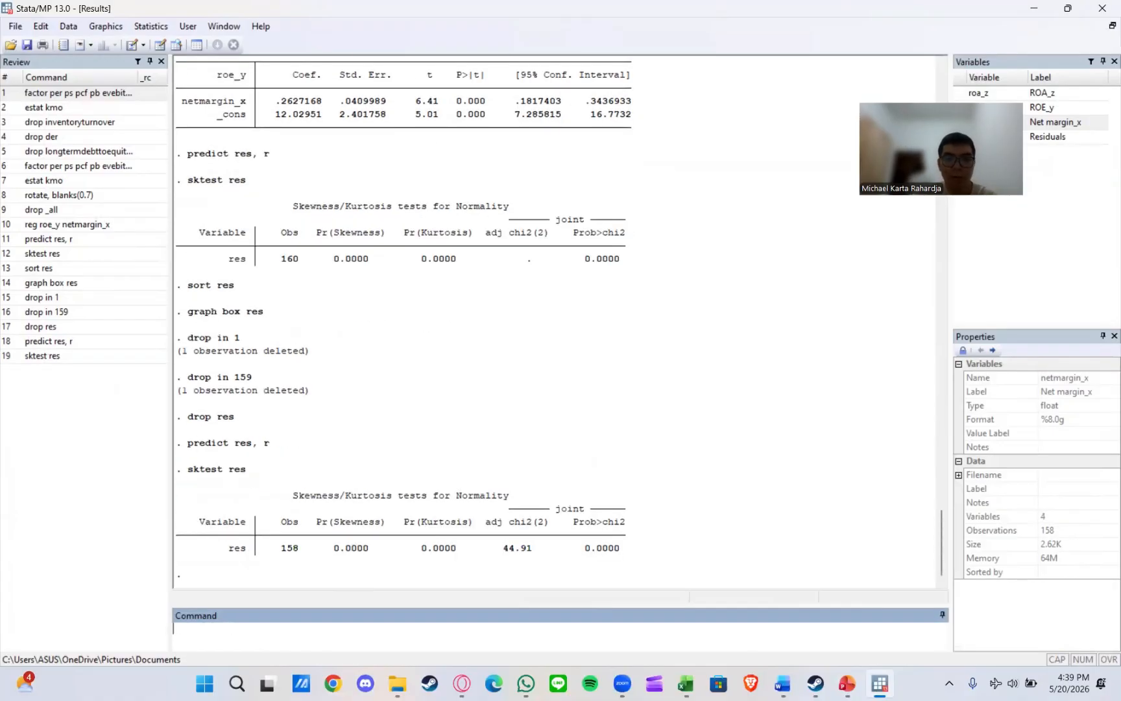
Drop observation 158, the remaining row with the largest residual, in the Data Editor
click(159, 45)
scroll(363, 369, down, 20)
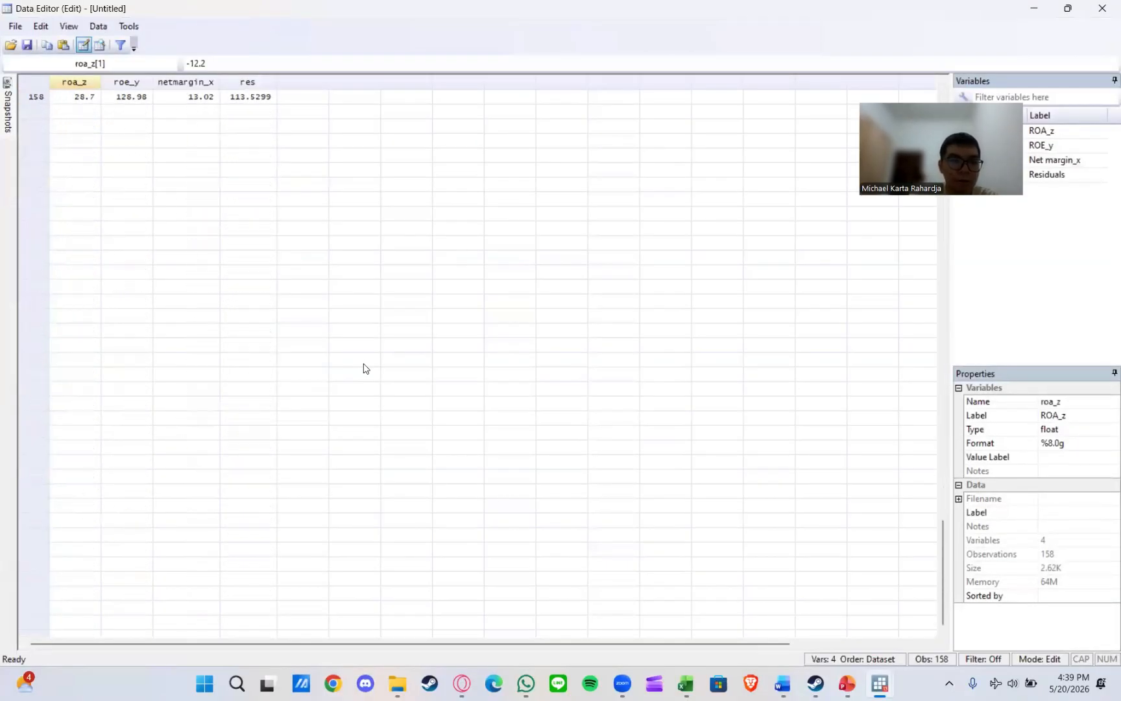
scroll(363, 369, up, 3)
click(31, 229)
key(Delete)
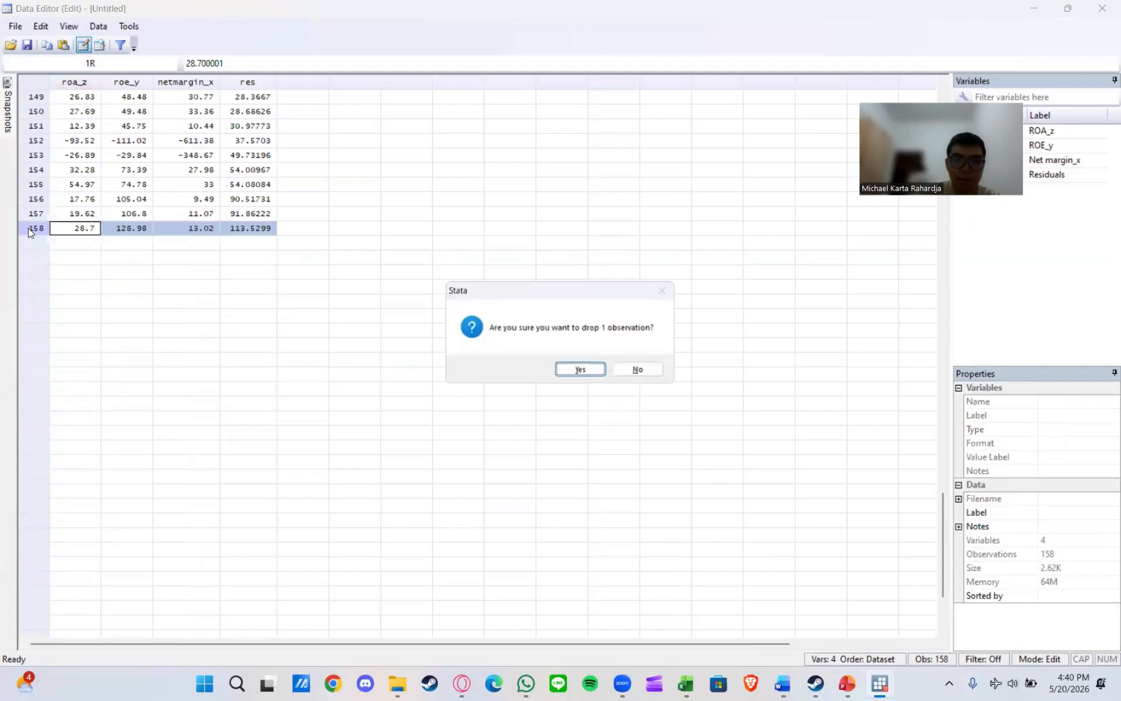
click(582, 371)
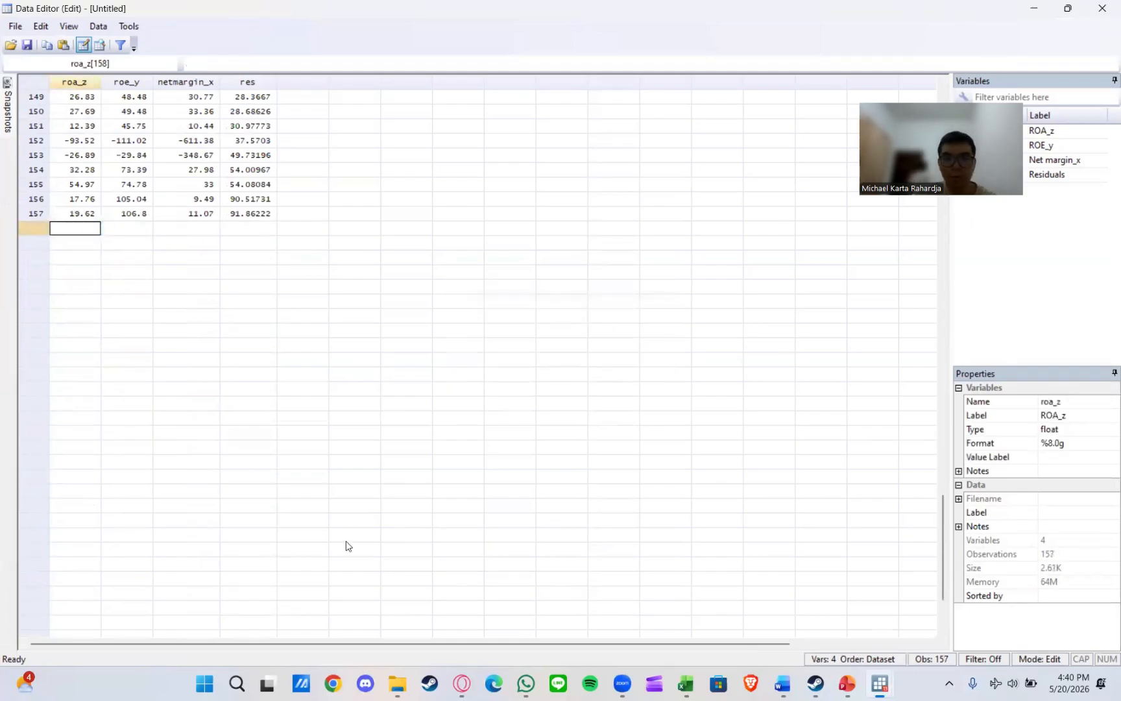
key(alt+F4)
Drop the res variable, regenerate it with predict res, r and rerun sktest res on the 157 remaining observations
text(sk)
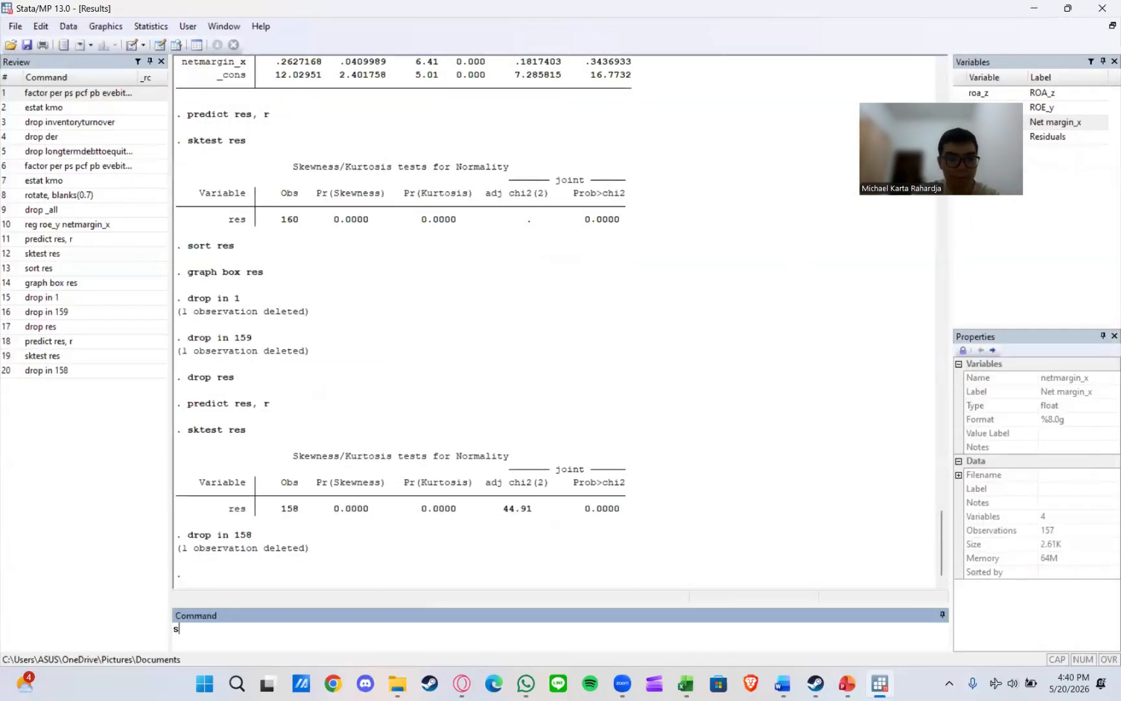
key(BackSpace)
double_click(83, 325)
click(67, 341)
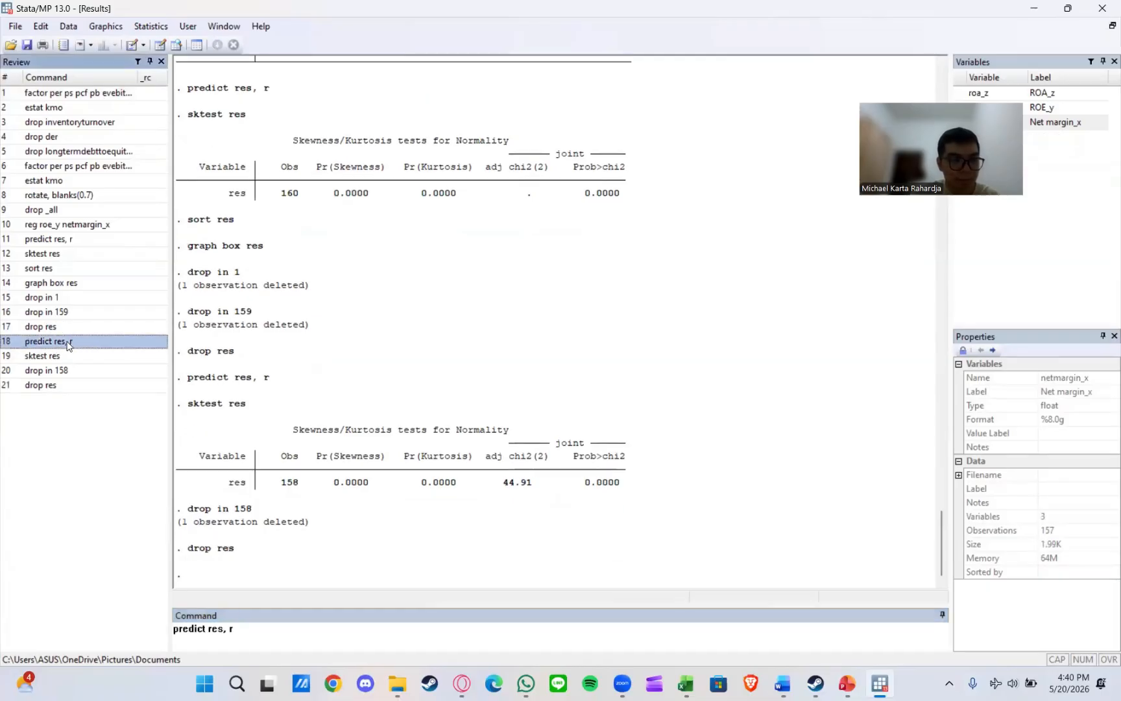
double_click(67, 342)
double_click(56, 357)
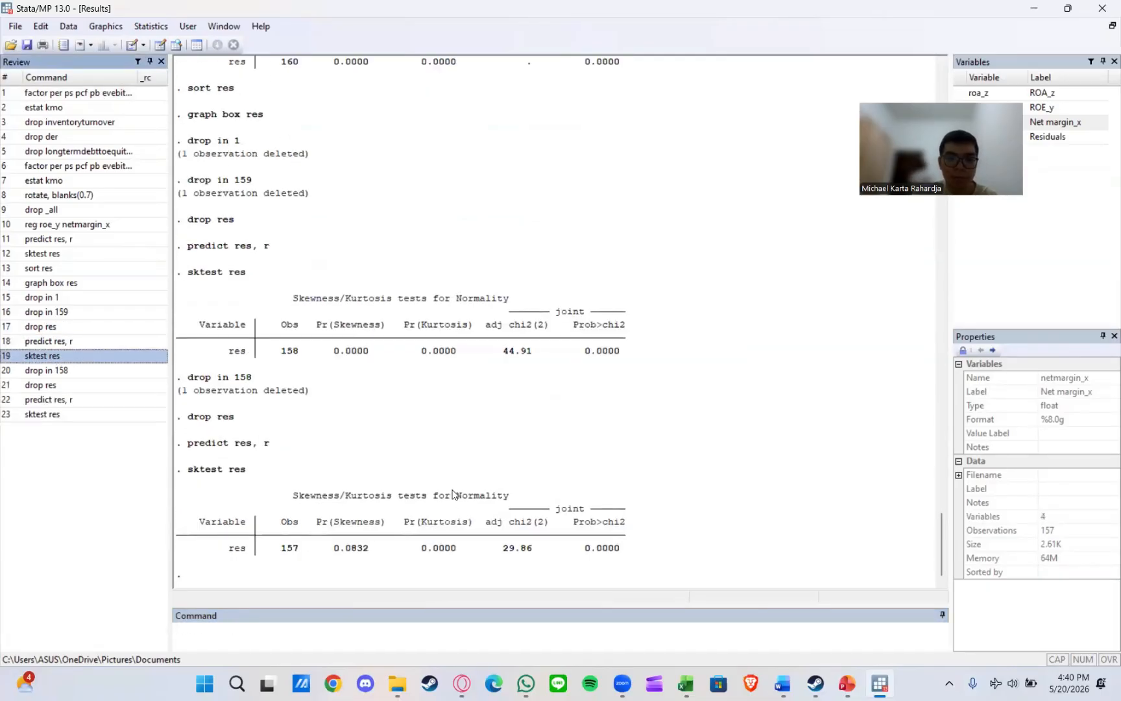
Drop observation 1, the row with the most negative residual, in the Data Editor
click(164, 46)
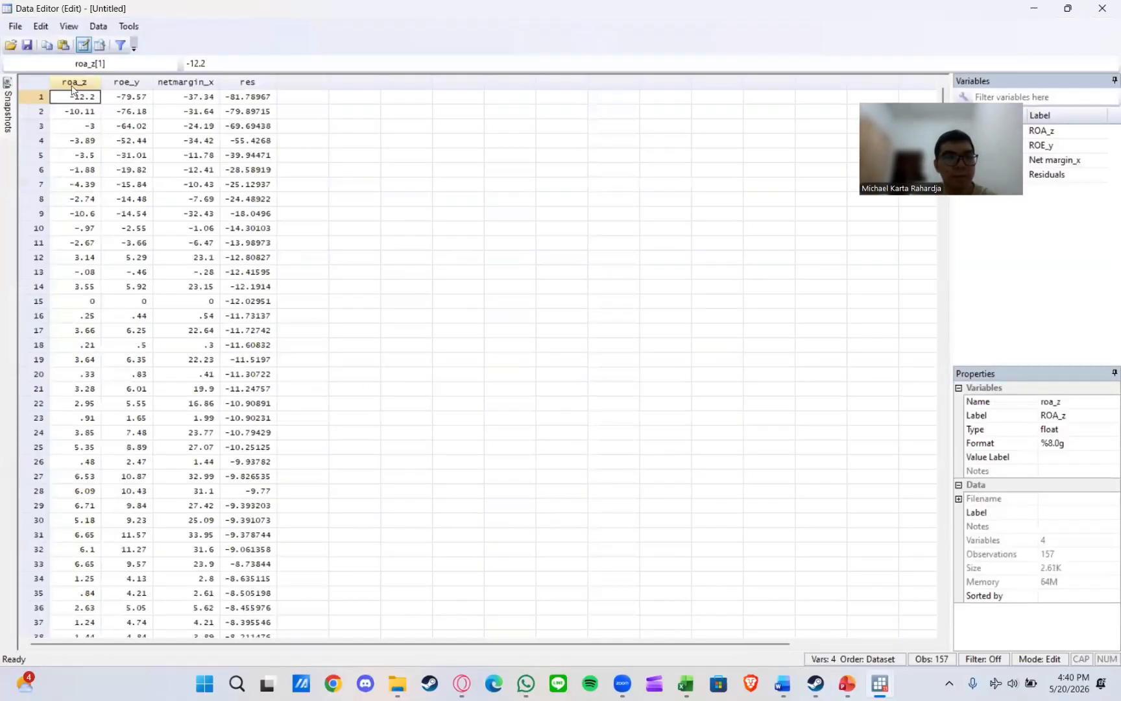
click(40, 97)
key(Delete)
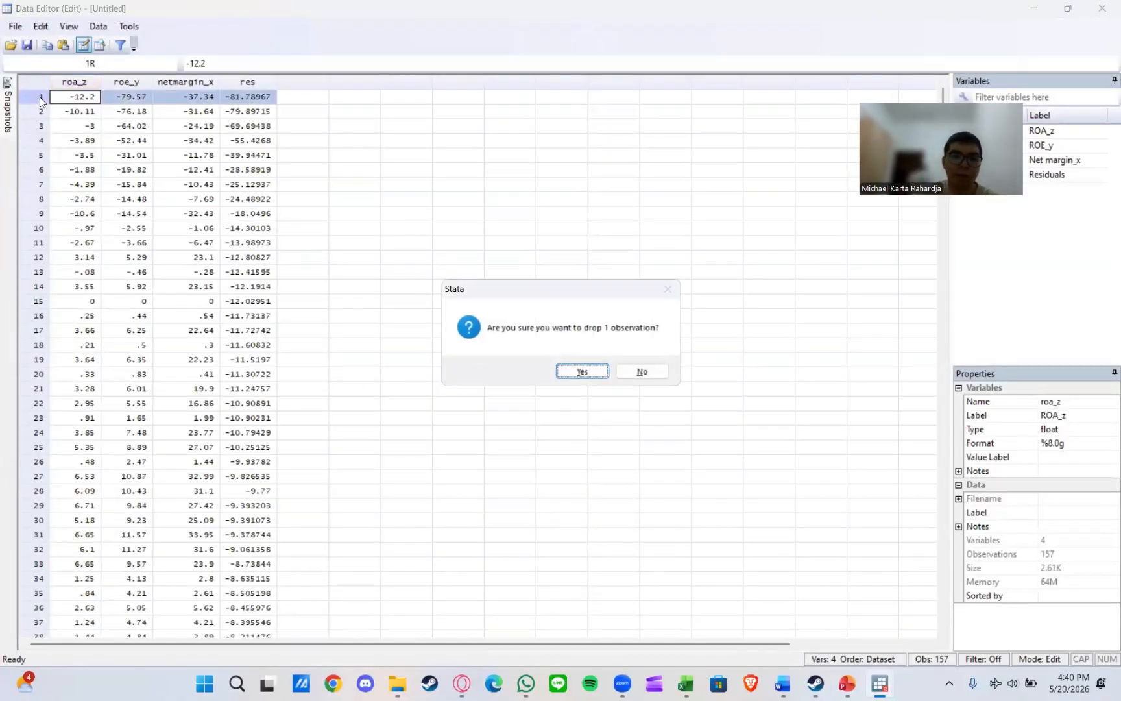
click(575, 375)
key(alt+Tab)
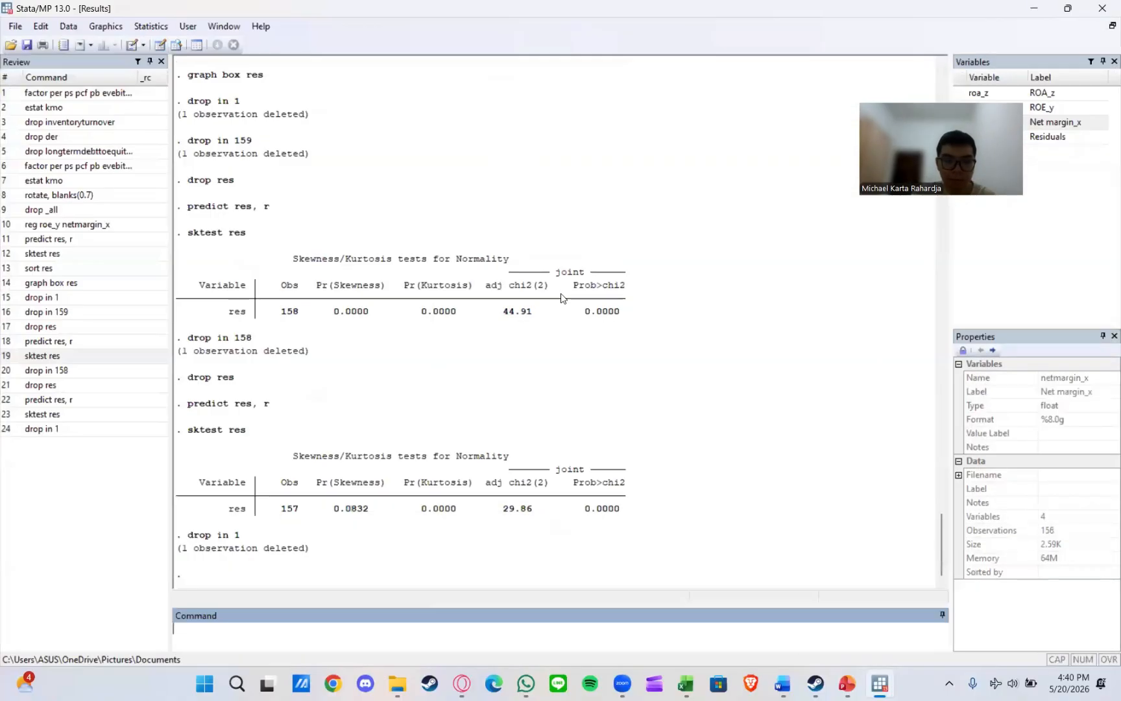
Rerun drop res, predict res, r and sktest res to retest residual normality without the removed negative outlier
double_click(54, 384)
double_click(59, 399)
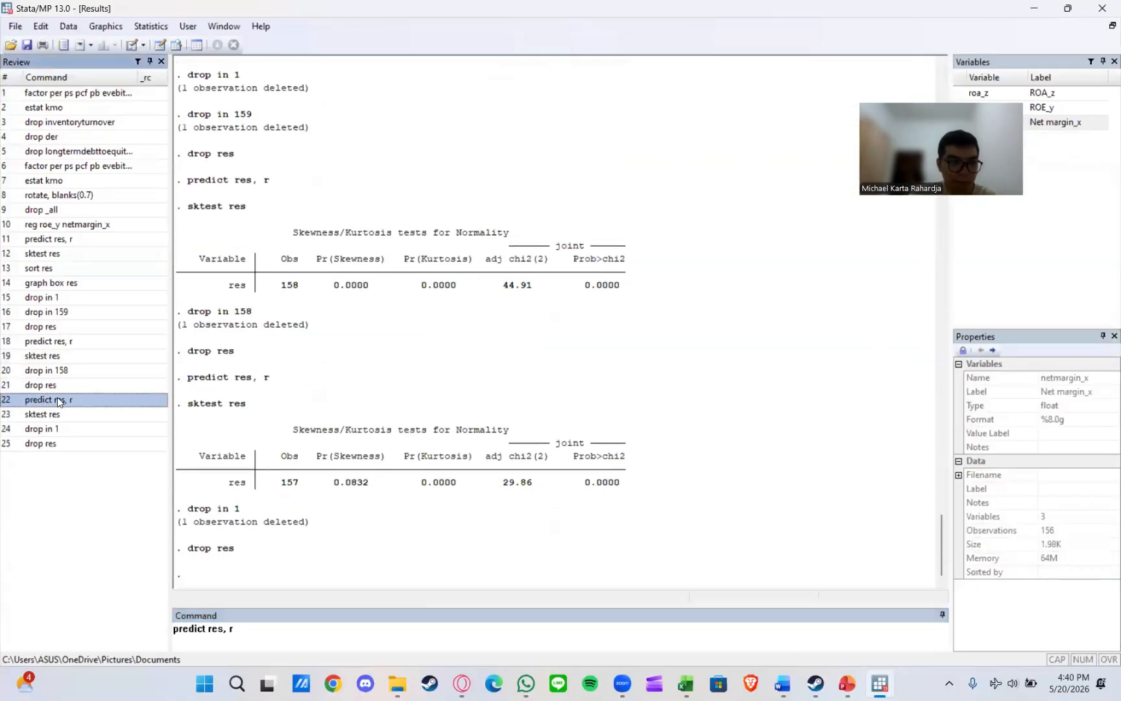
double_click(47, 414)
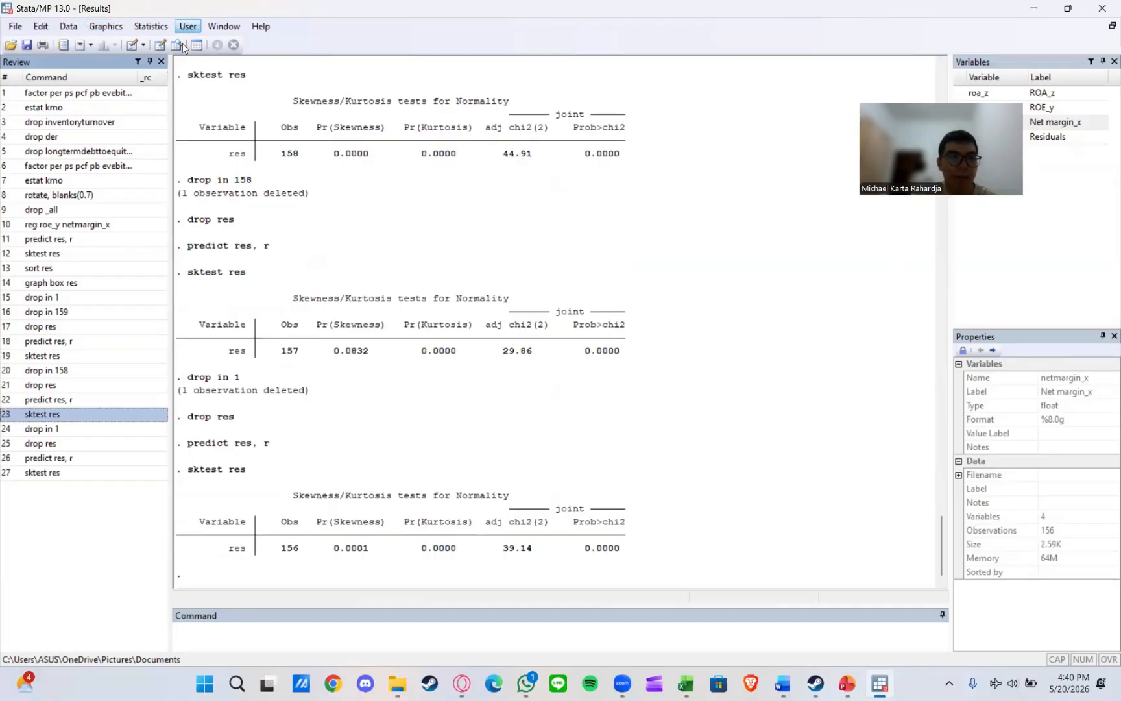
Open the Data Editor at the last observations, where the largest positive residuals are listed
click(159, 45)
scroll(208, 452, down, 20)
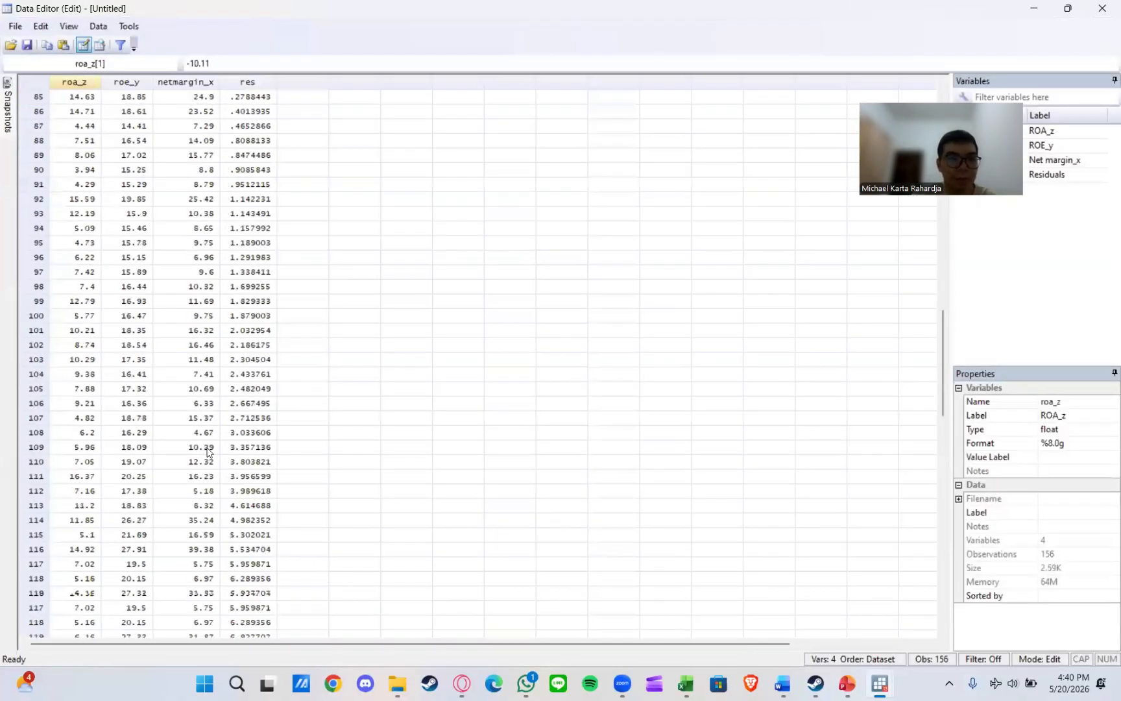
scroll(207, 452, up, 4)
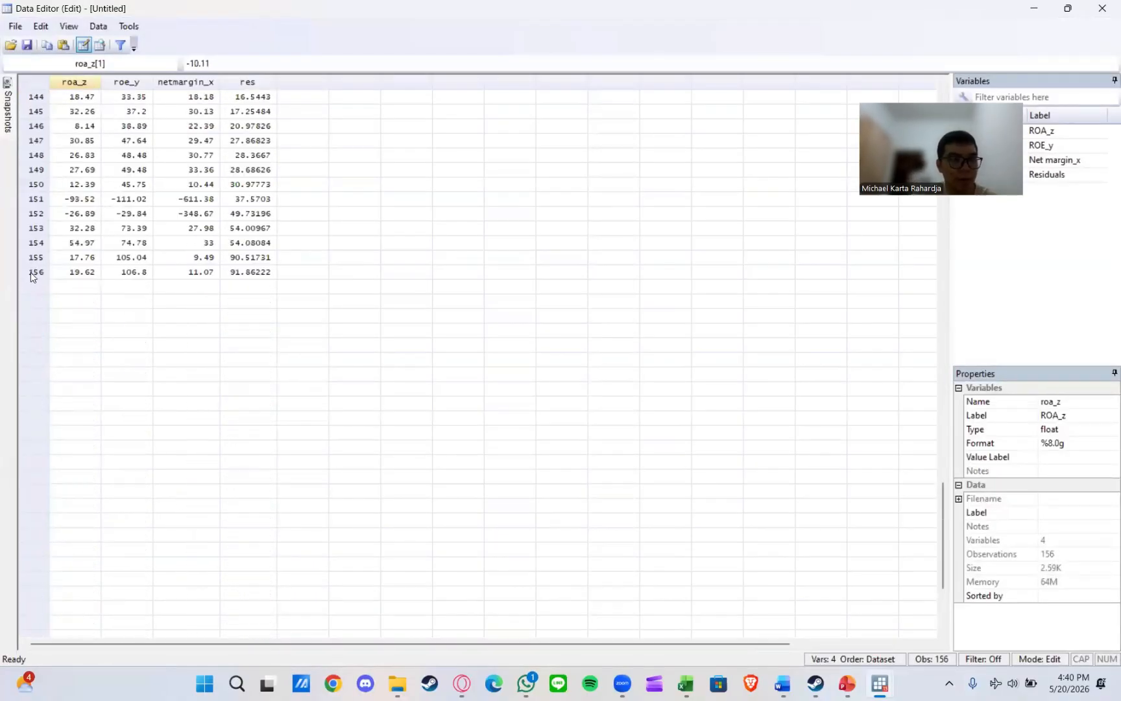
drag(31, 274, 36, 247)
key(Delete)
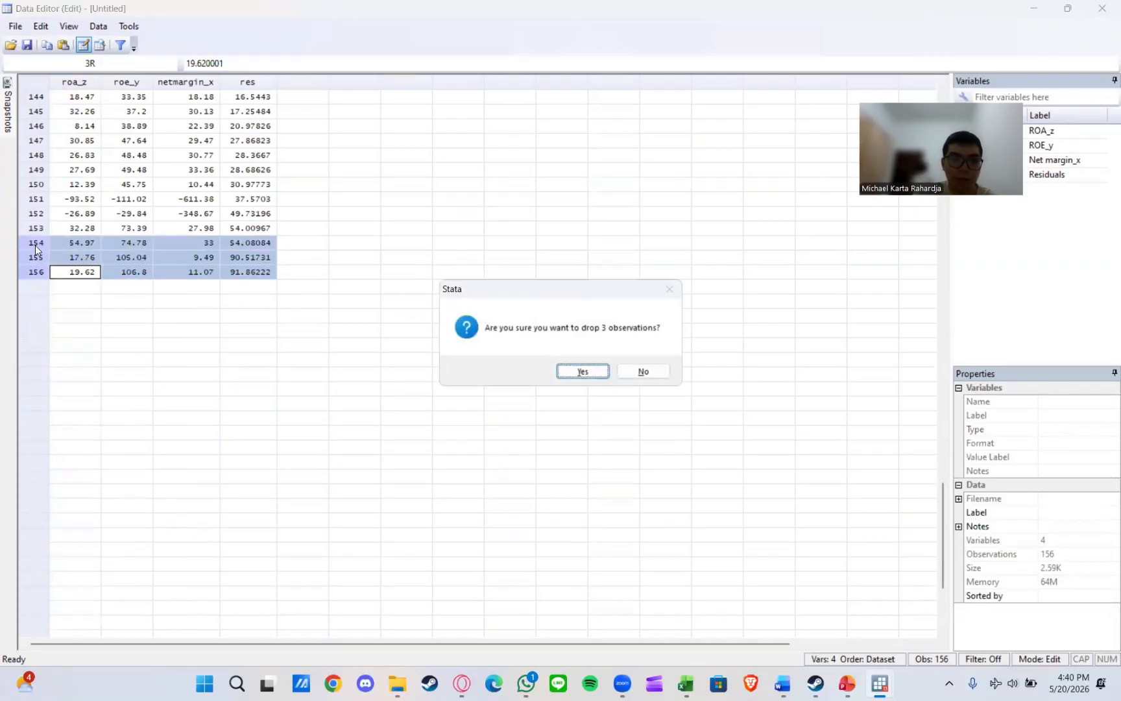
click(643, 371)
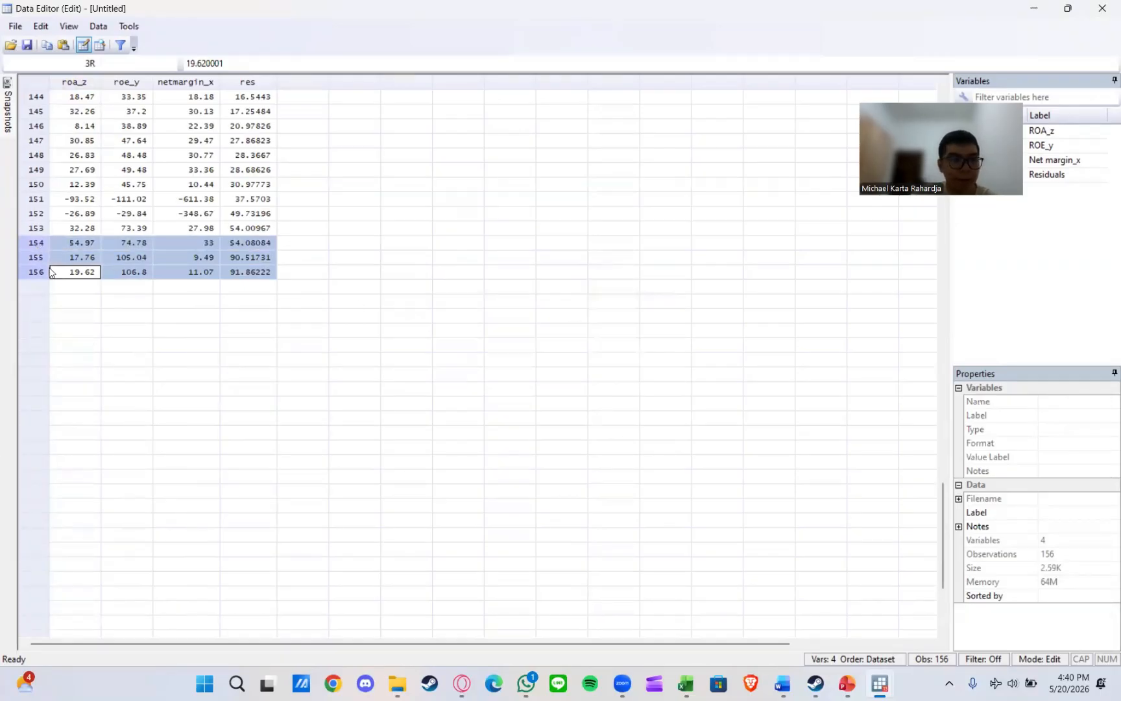
Drop observations 155 and 156 in the Data Editor, and run drop in 1 to remove the most negative residual
drag(52, 272, 44, 258)
key(Delete)
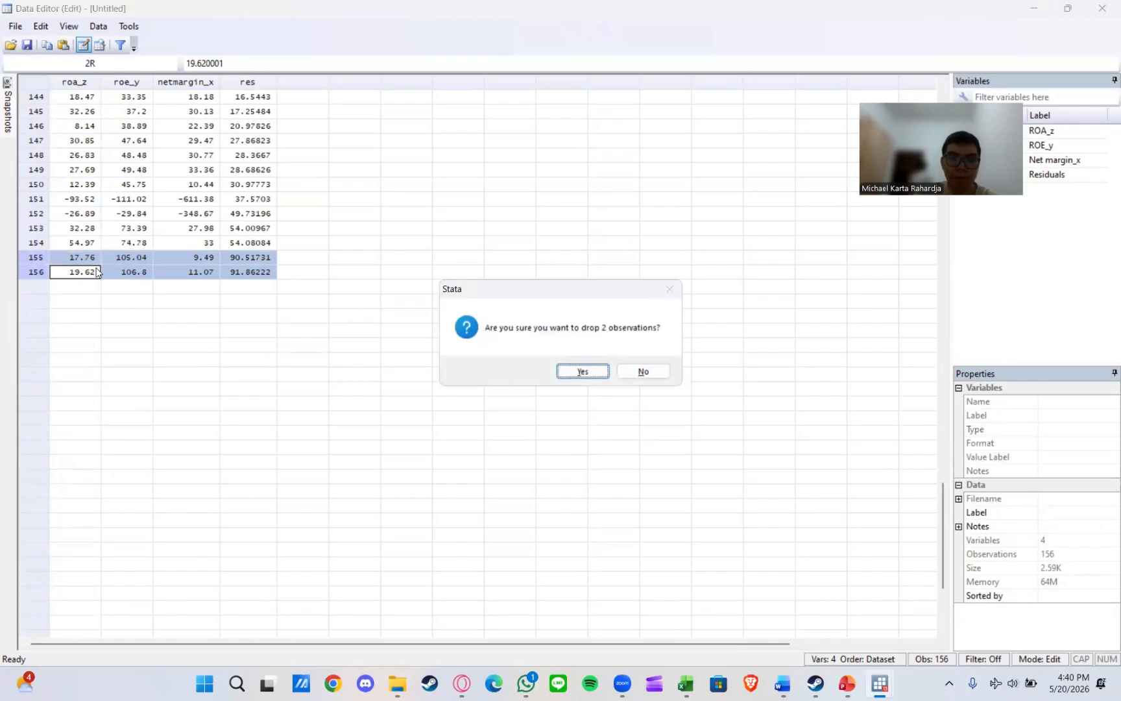
click(582, 371)
click(1101, 8)
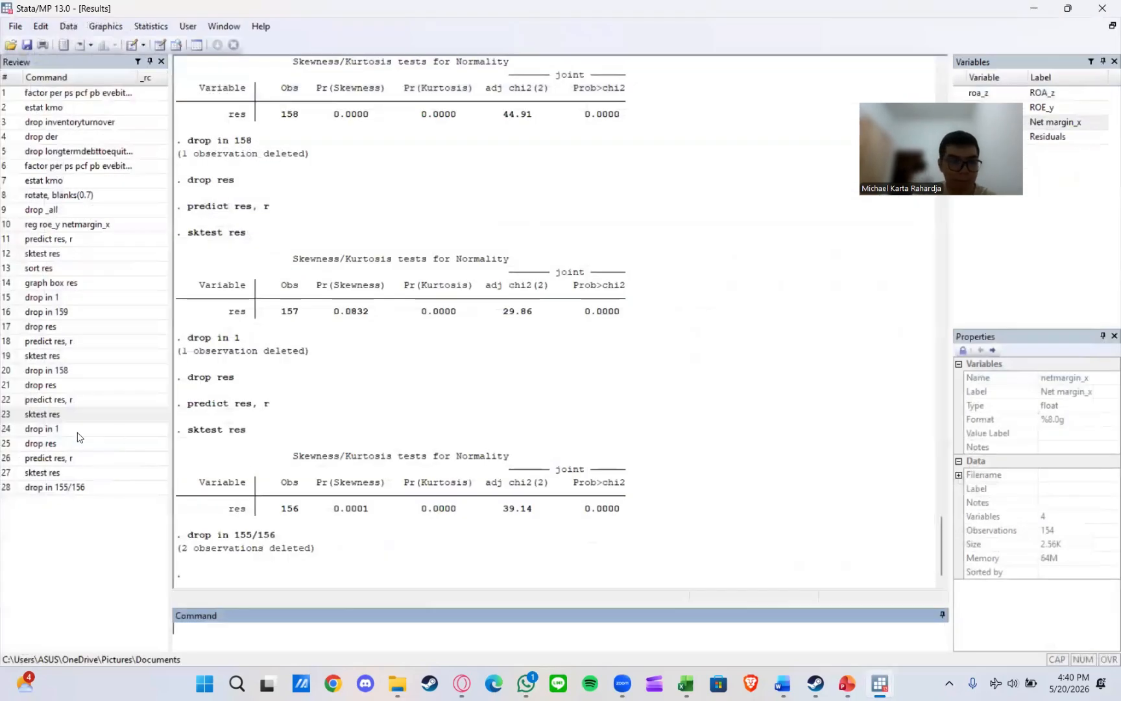
double_click(61, 432)
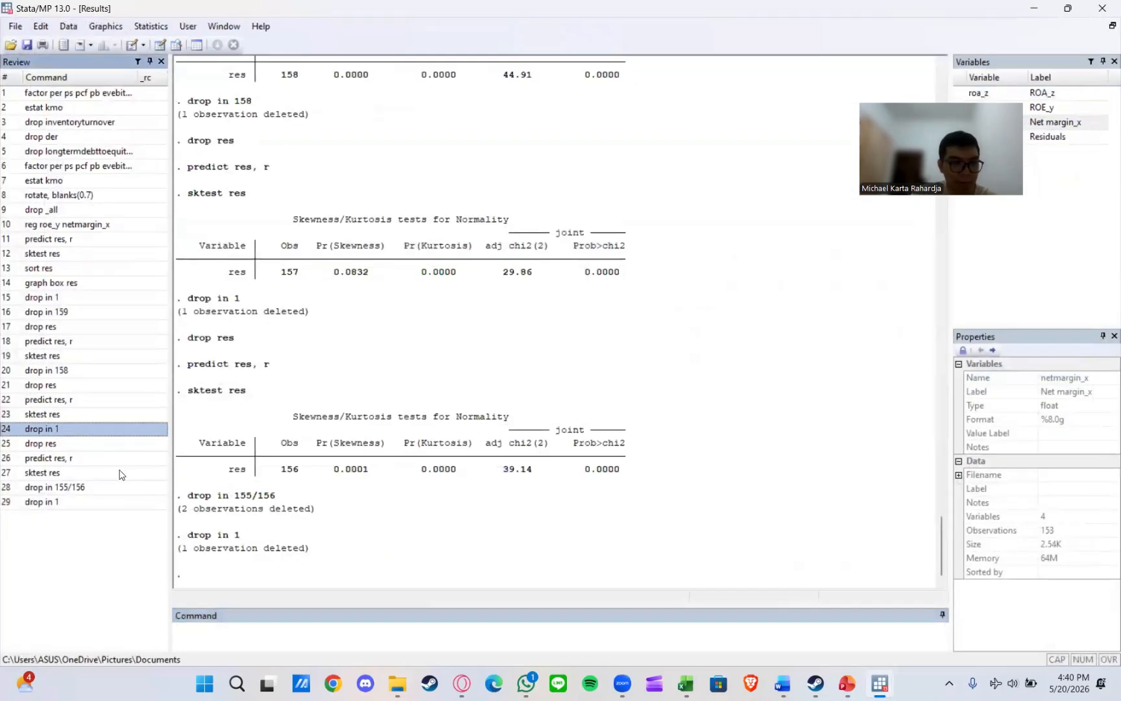
Replace the res variable using drop res and predict res, r, and repeat the sktest res normality test
double_click(62, 447)
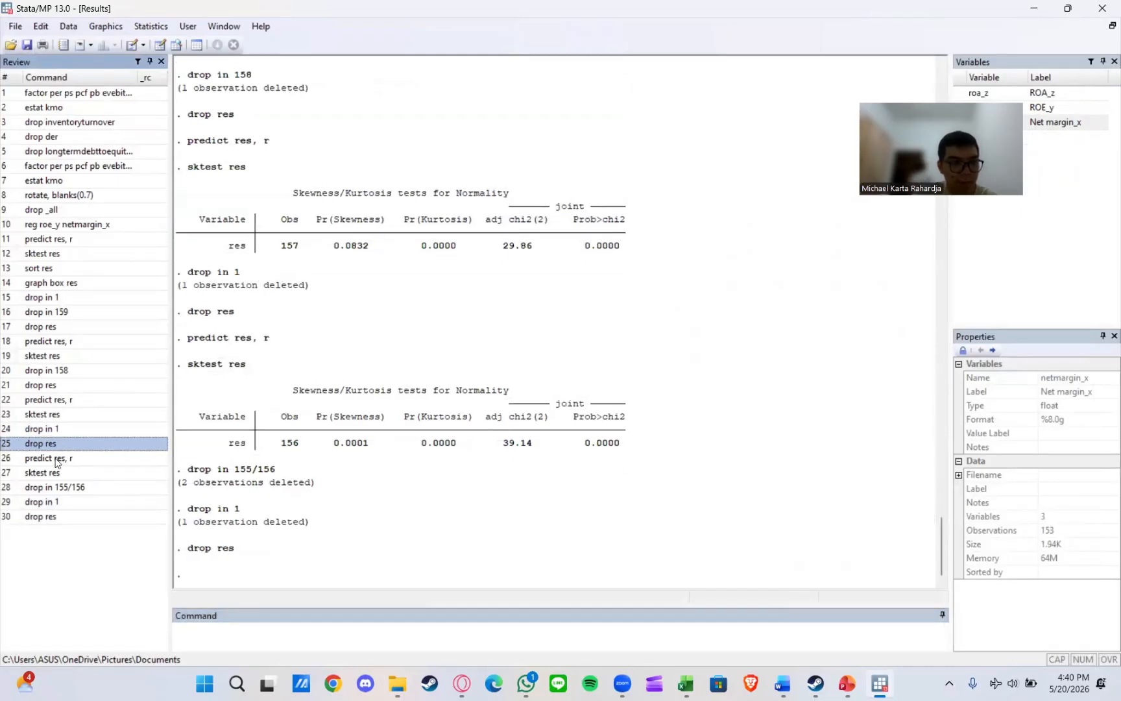
double_click(56, 459)
double_click(44, 473)
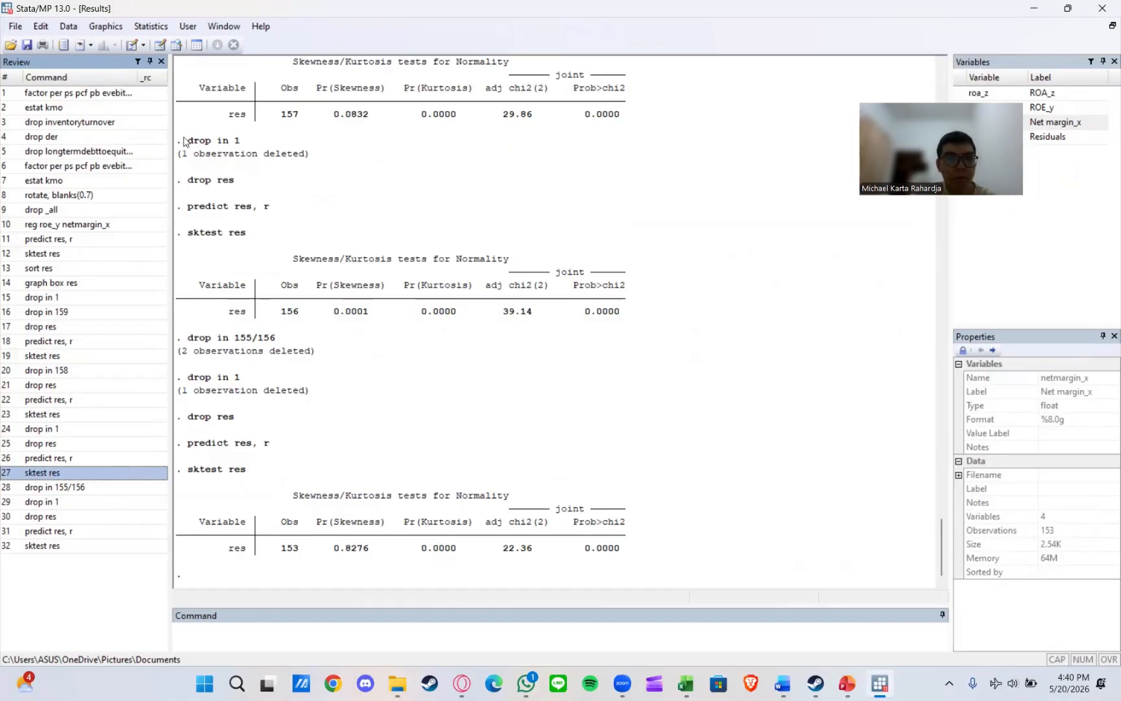
Check the sorted residuals in the Data Editor and drop observation 1, the most negative one
click(159, 45)
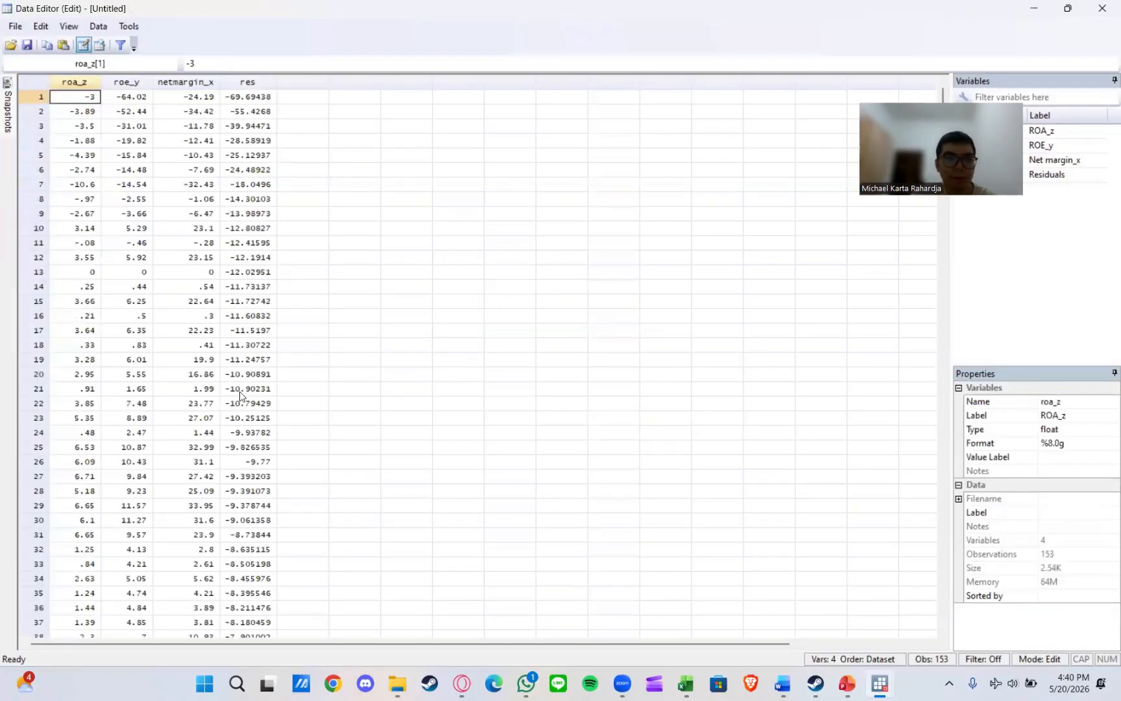
scroll(240, 394, down, 13)
scroll(240, 395, up, 13)
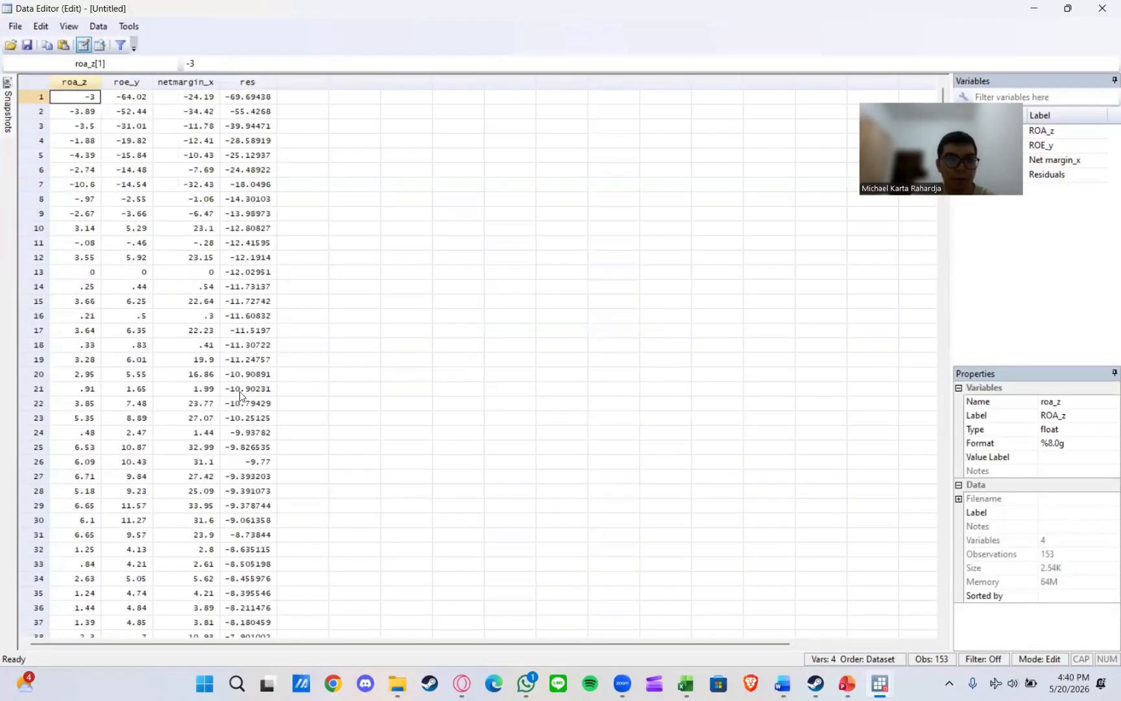
click(29, 100)
key(Delete)
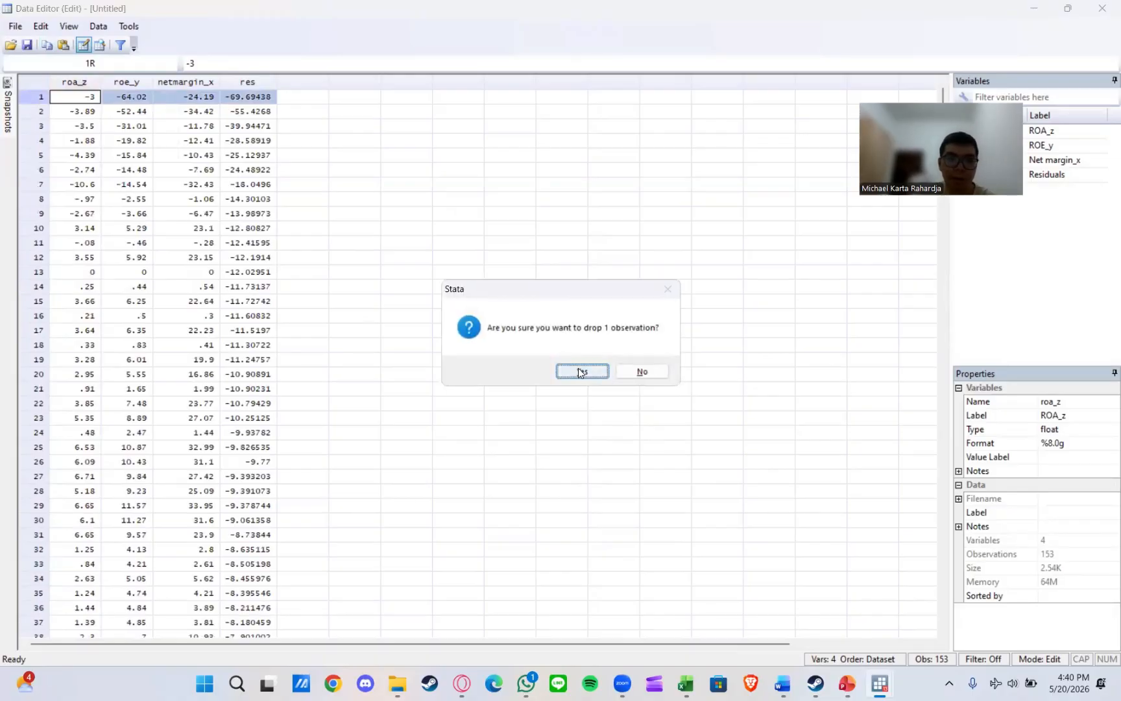
click(579, 369)
click(1103, 7)
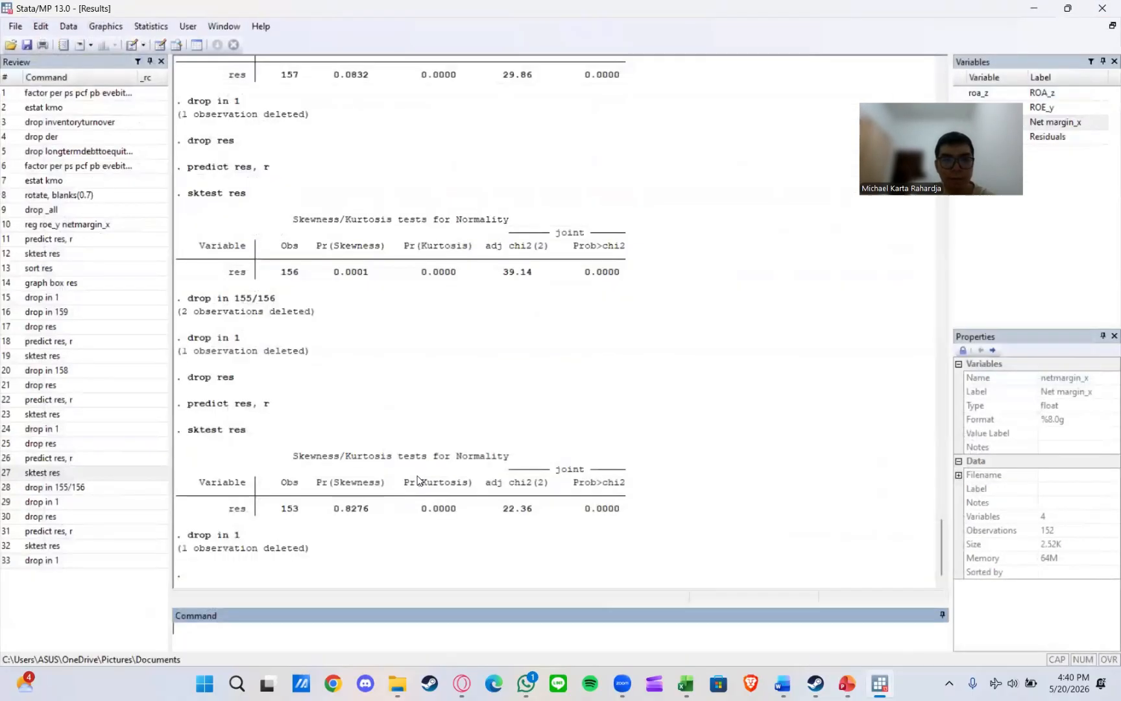
Drop res, recreate the residuals with predict res, r and run sktest res on the reduced dataset
double_click(74, 516)
click(68, 532)
double_click(69, 532)
double_click(59, 546)
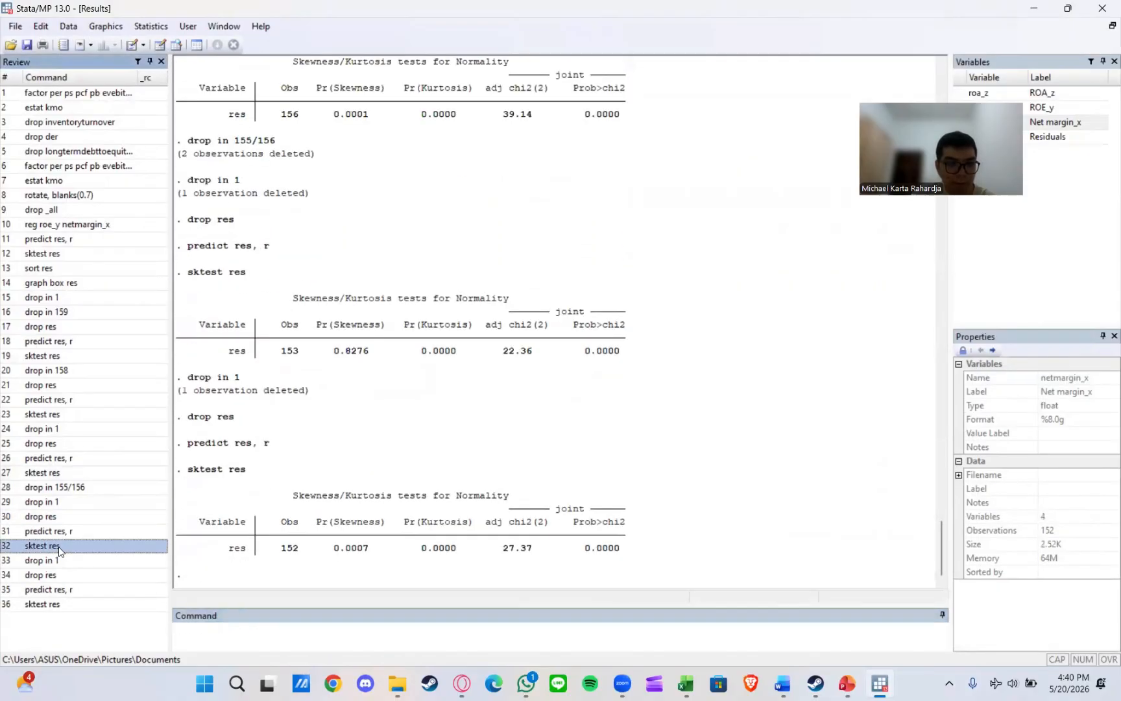
Drop observations 151 and 152, the two rows with the largest positive residuals, in the Data Editor
click(161, 46)
scroll(269, 307, down, 20)
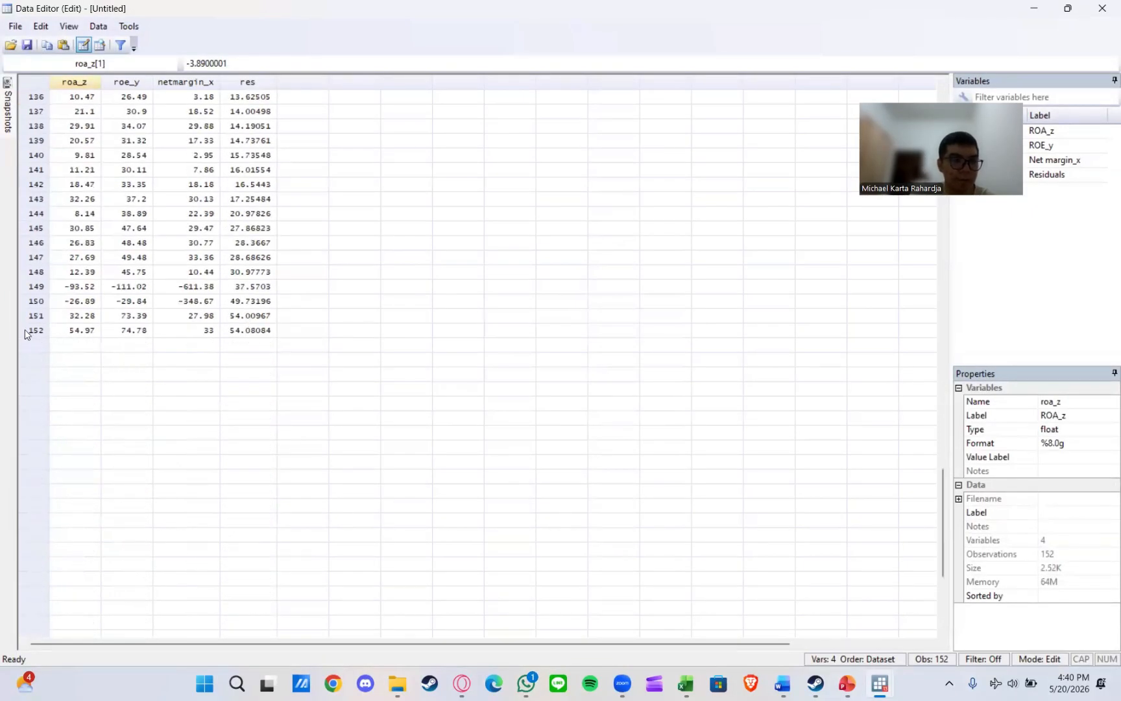
drag(27, 330, 28, 317)
key(Delete)
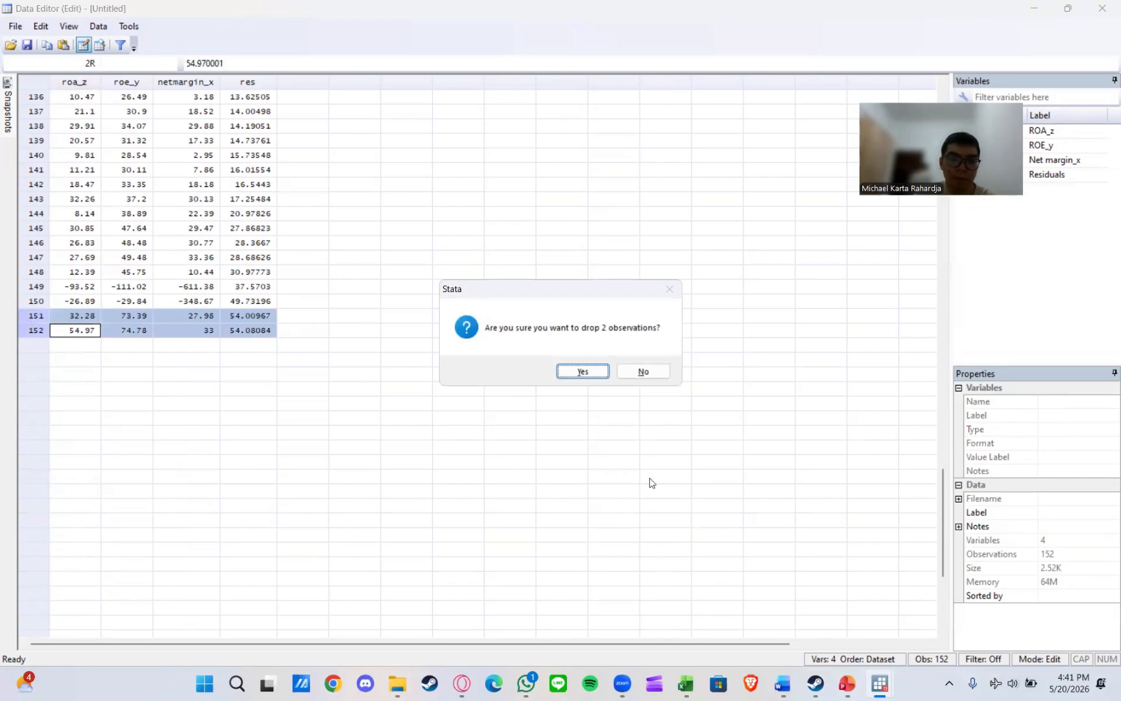
click(577, 371)
click(1102, 8)
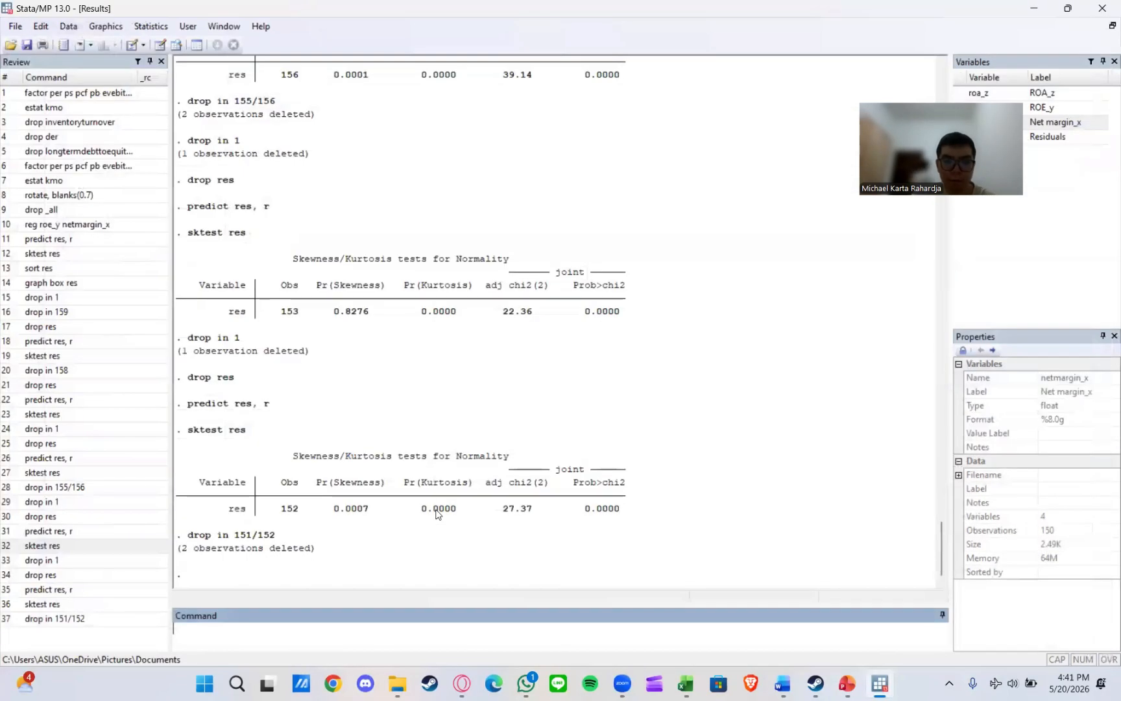
text(graph)
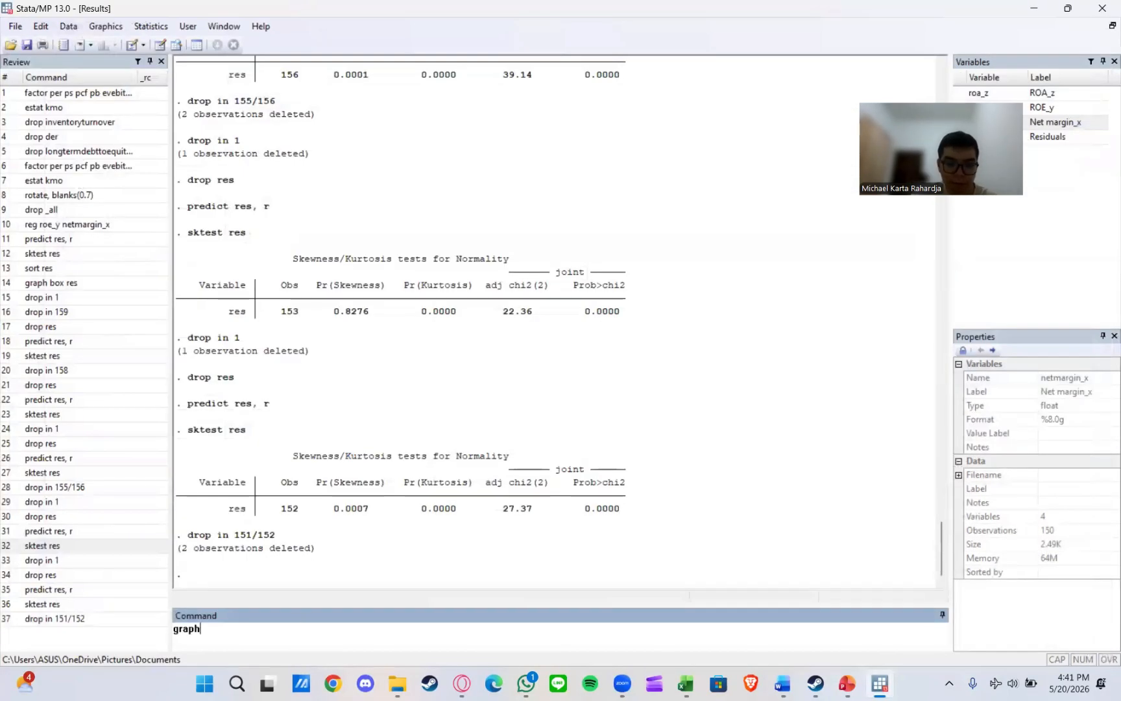
key(BackSpace)
key(BackSpace)
key(BackSpace)
key(BackSpace)
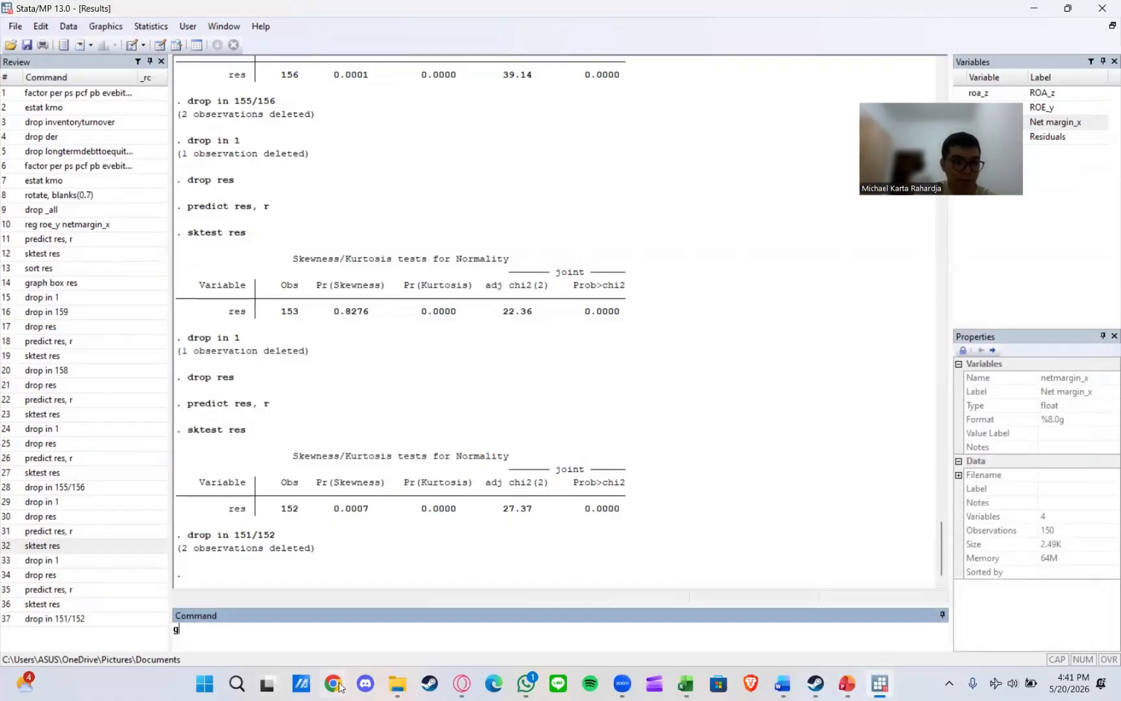
Rerun drop res, predict res, r and sktest res to test the residuals after removing observations 151 and 152
click(77, 577)
key(Return)
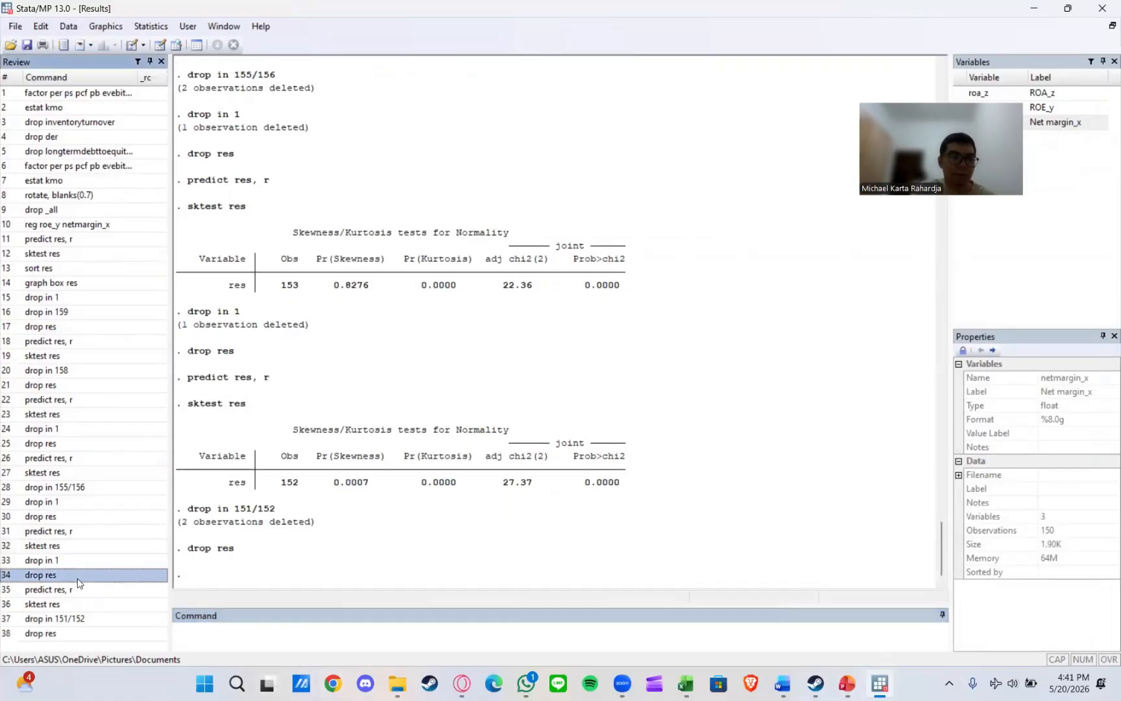
key(Down)
key(Return)
key(Down)
key(Return)
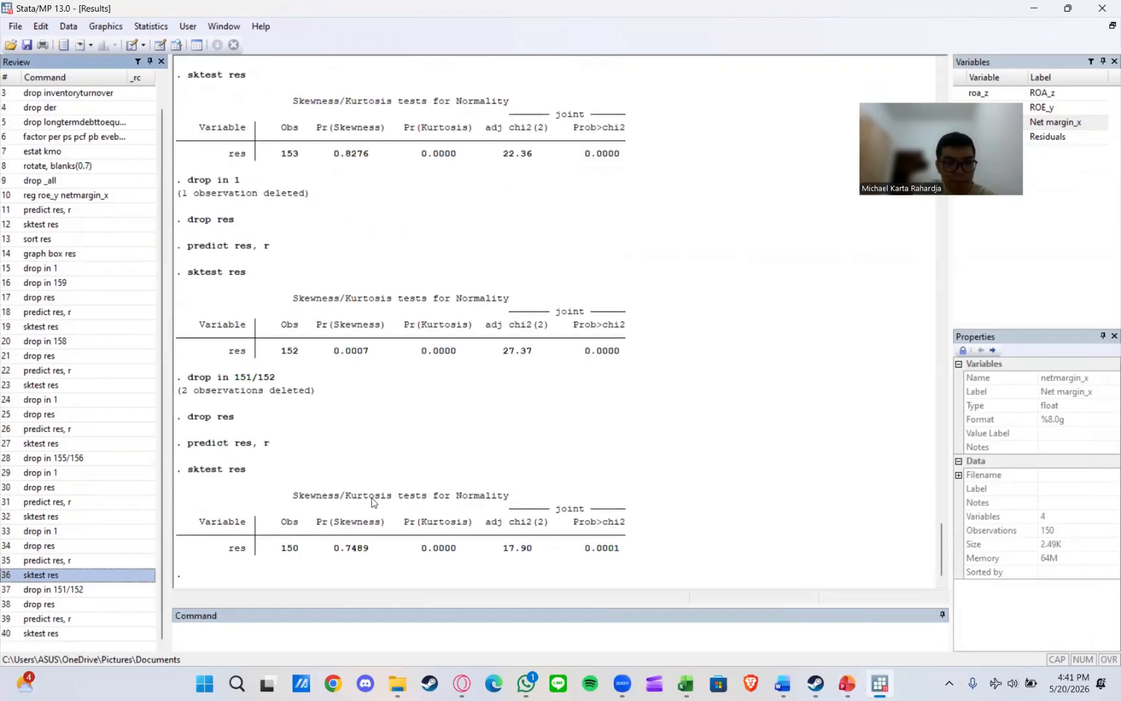
Plot the residuals with graph box res to inspect the remaining outliers, and close the graph
click(251, 628)
text(graph box res)
key(Return)
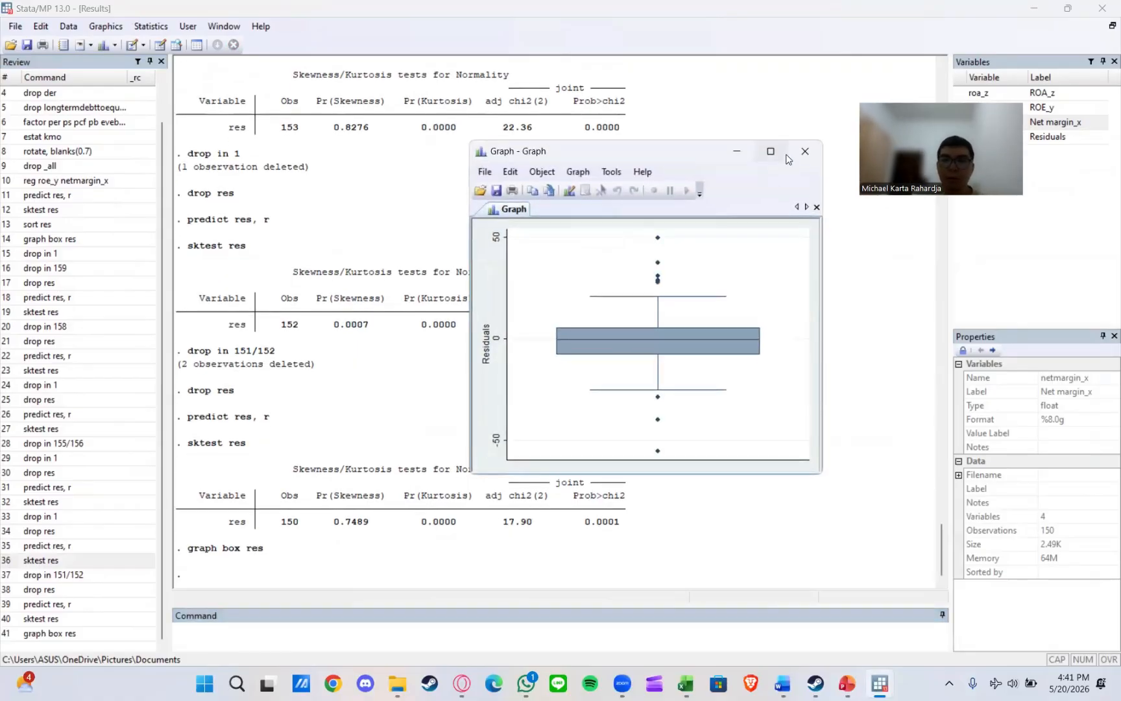
click(804, 152)
Drop observation 1, the lowest residual left in the sorted data, in the Data Editor
click(160, 45)
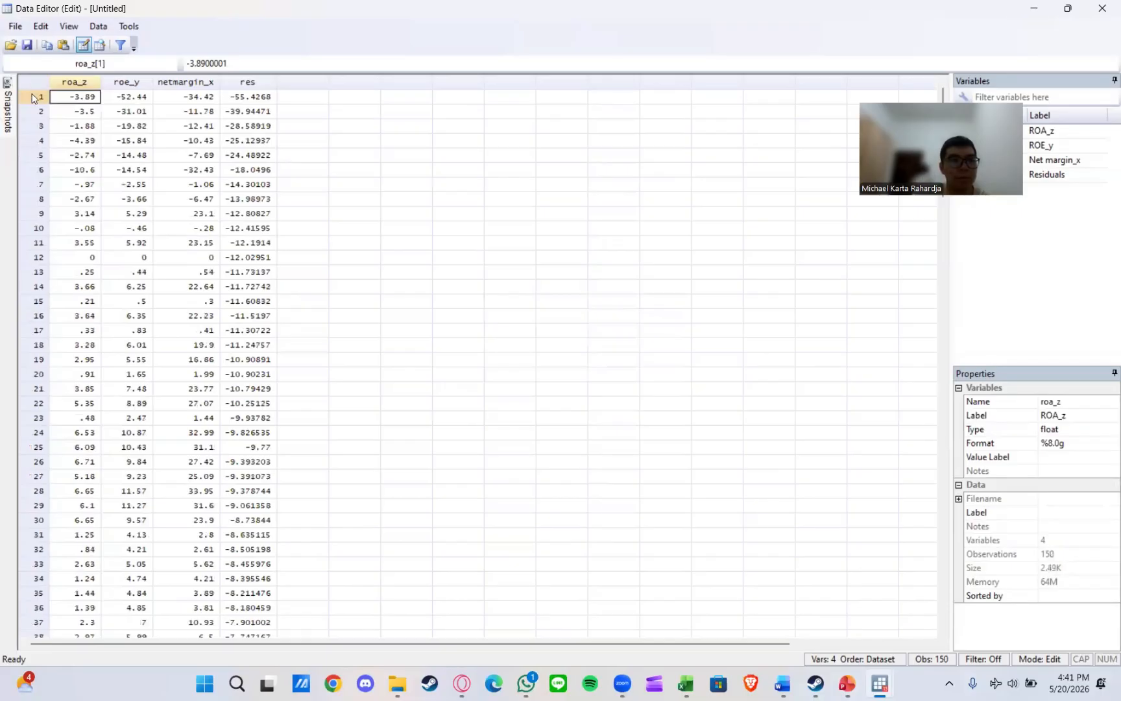
click(36, 98)
key(Delete)
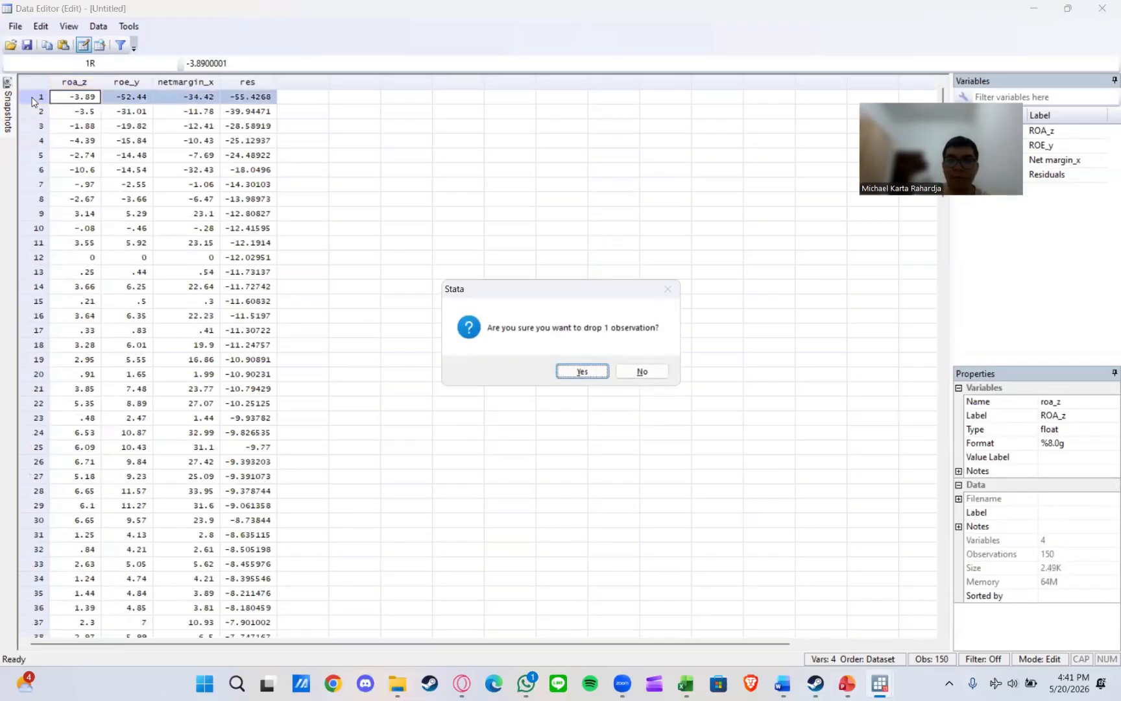
click(582, 371)
click(1103, 8)
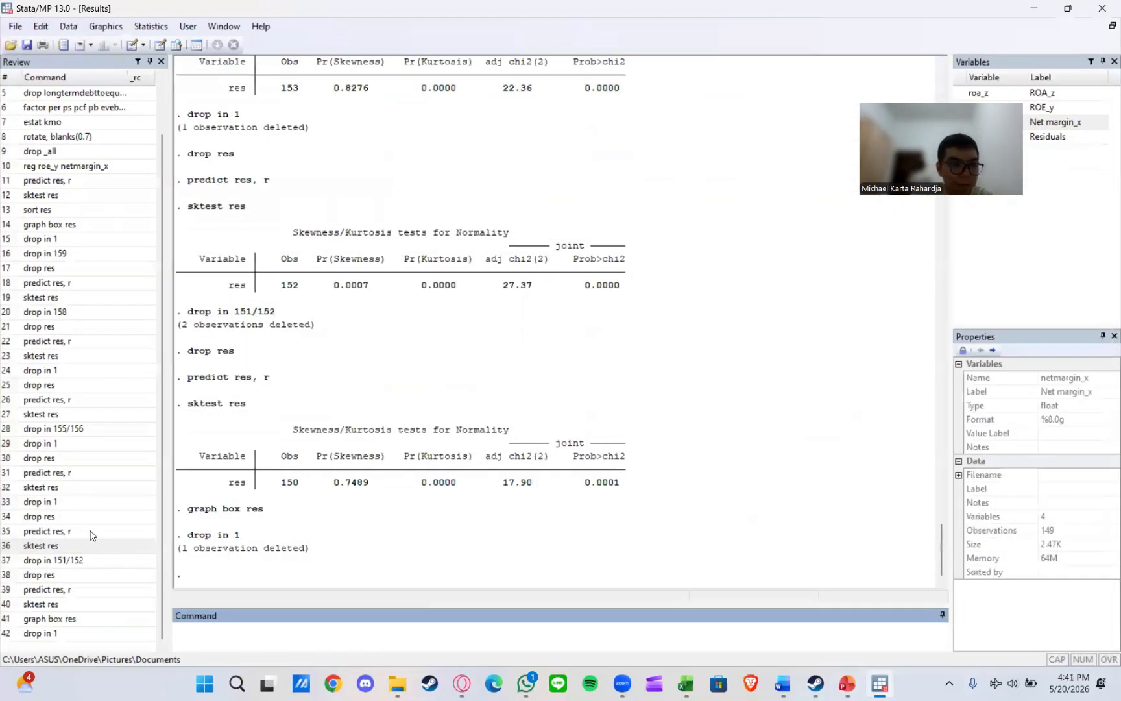
Drop the existing res variable, regenerate it with predict res, r and rerun the sktest res normality test
double_click(54, 531)
click(52, 532)
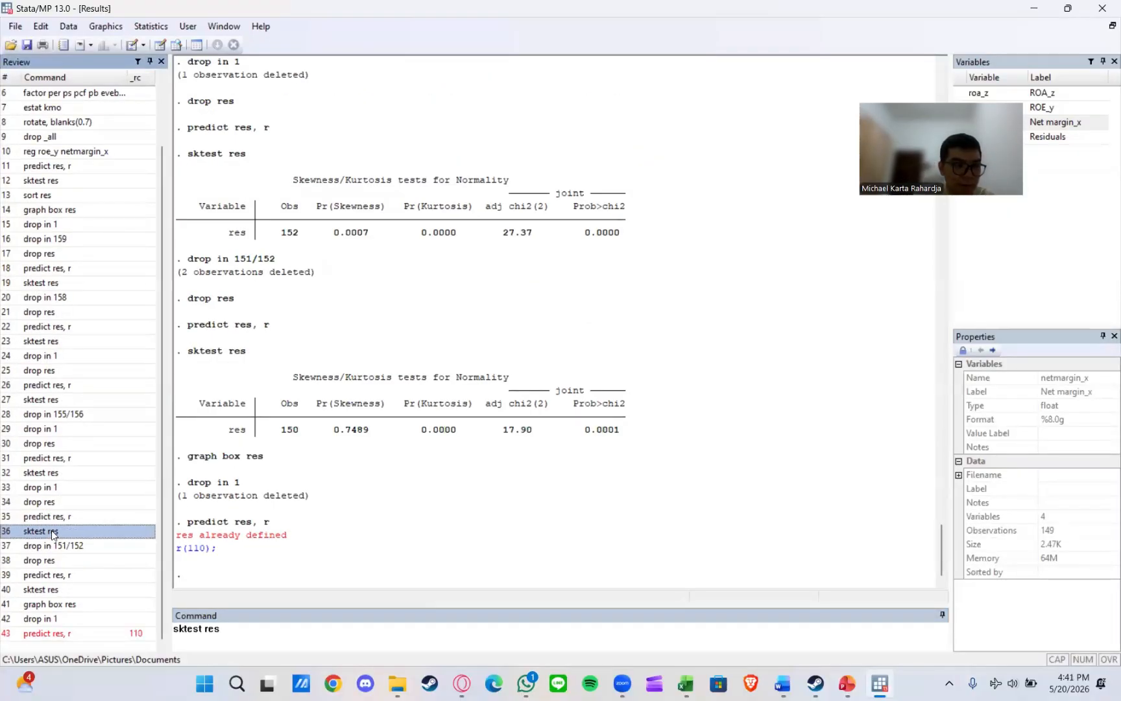
double_click(58, 504)
double_click(55, 501)
double_click(52, 496)
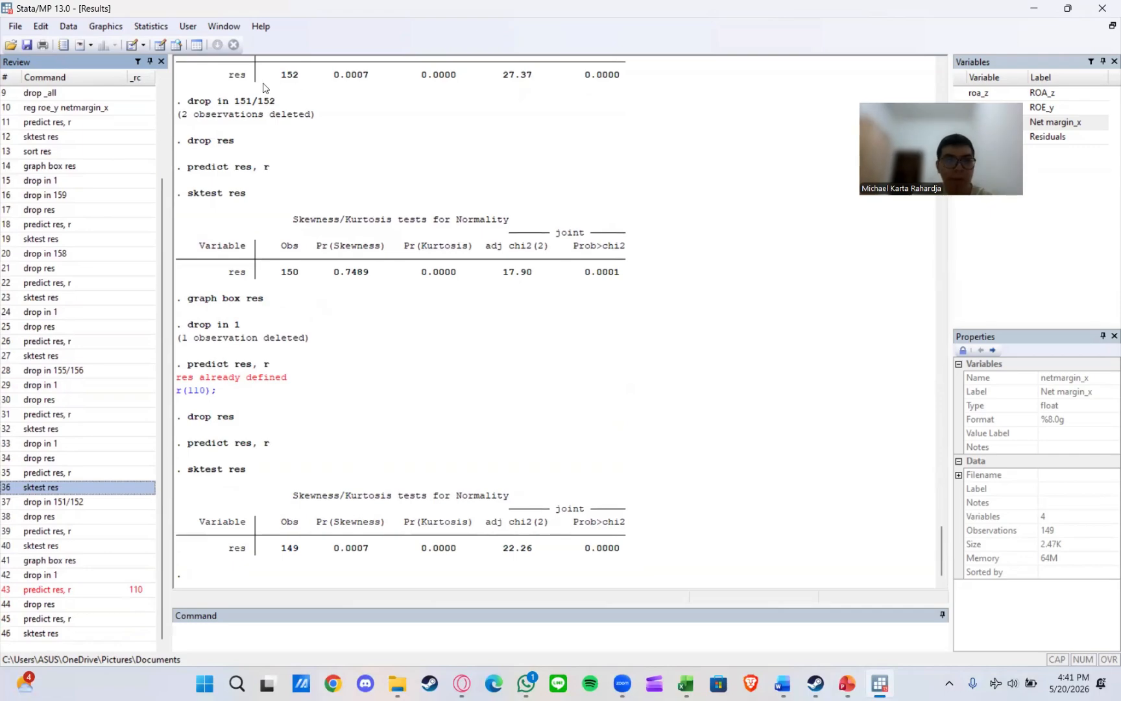
Drop observations 148 and 149, the two highest residuals at the end of the data, in the Data Editor
click(160, 45)
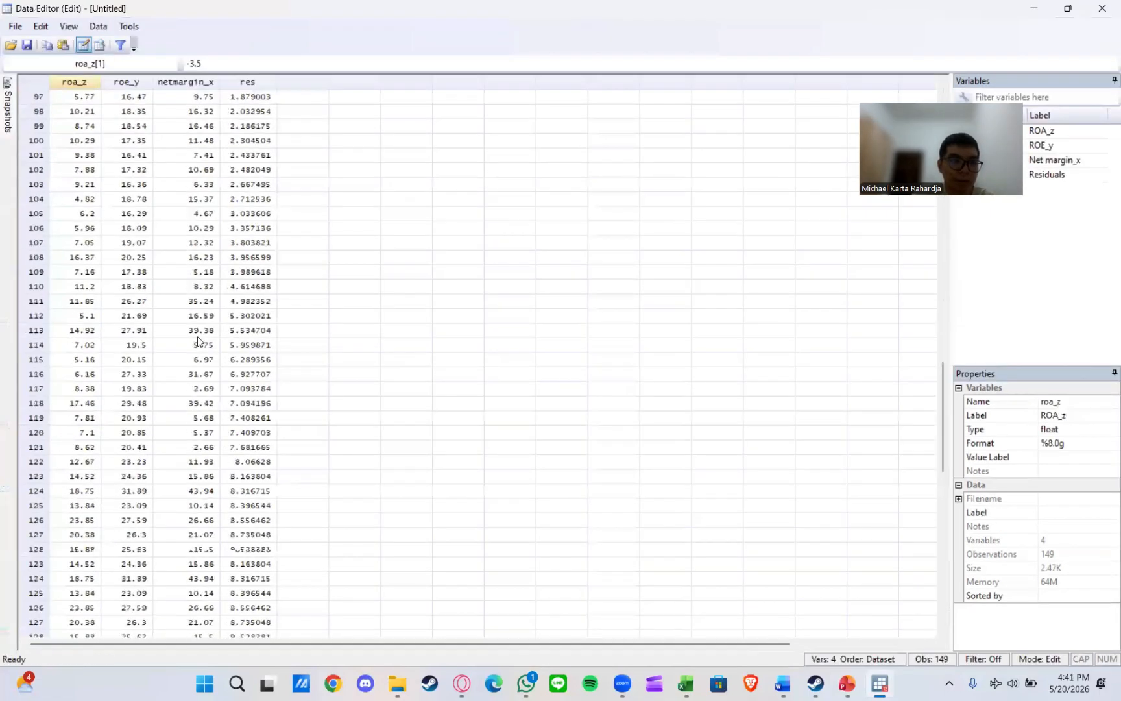
scroll(198, 336, down, 17)
scroll(197, 336, up, 3)
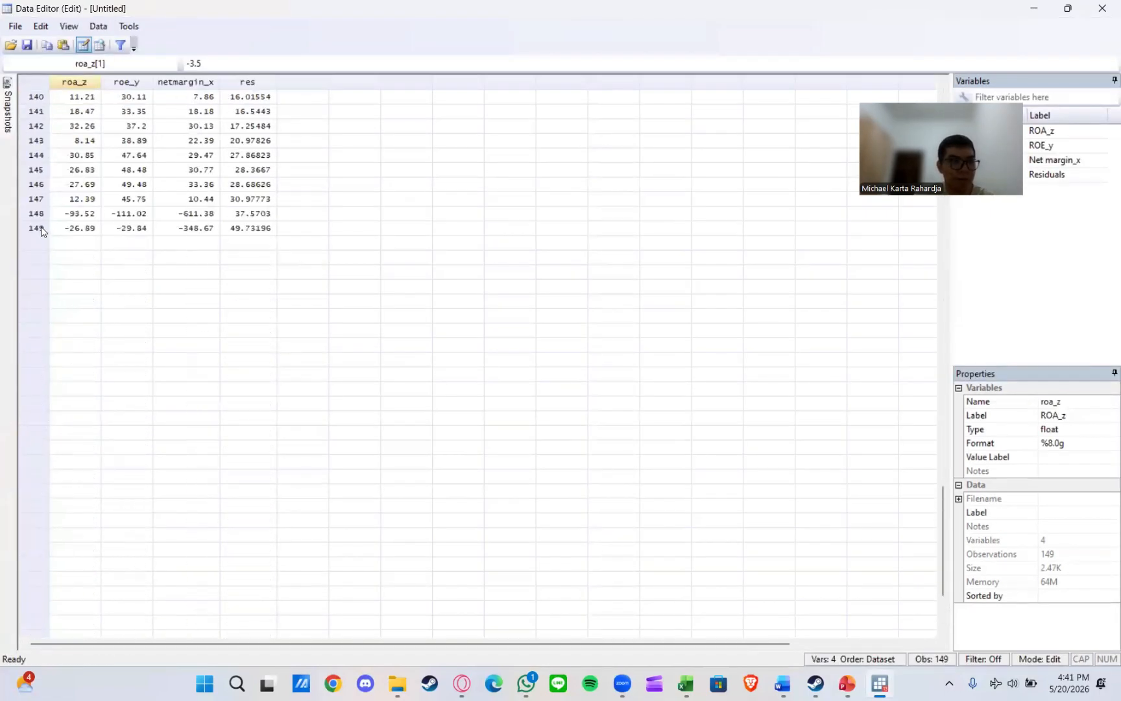
drag(41, 227, 41, 204)
key(Delete)
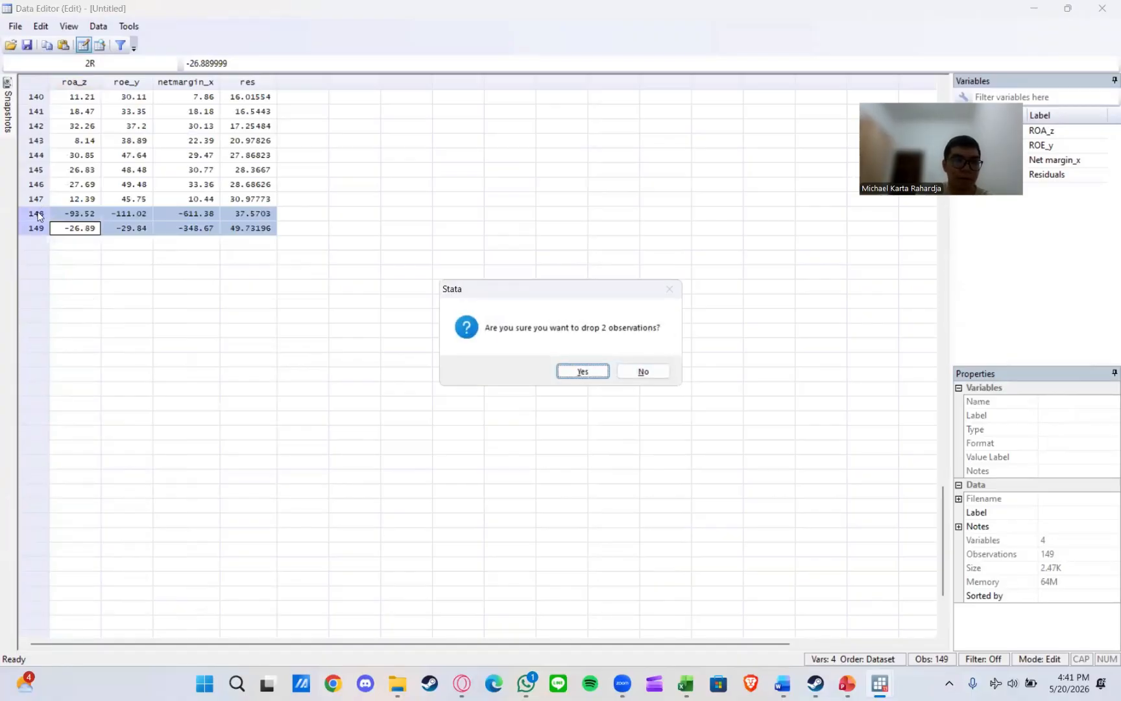
click(582, 370)
click(1103, 8)
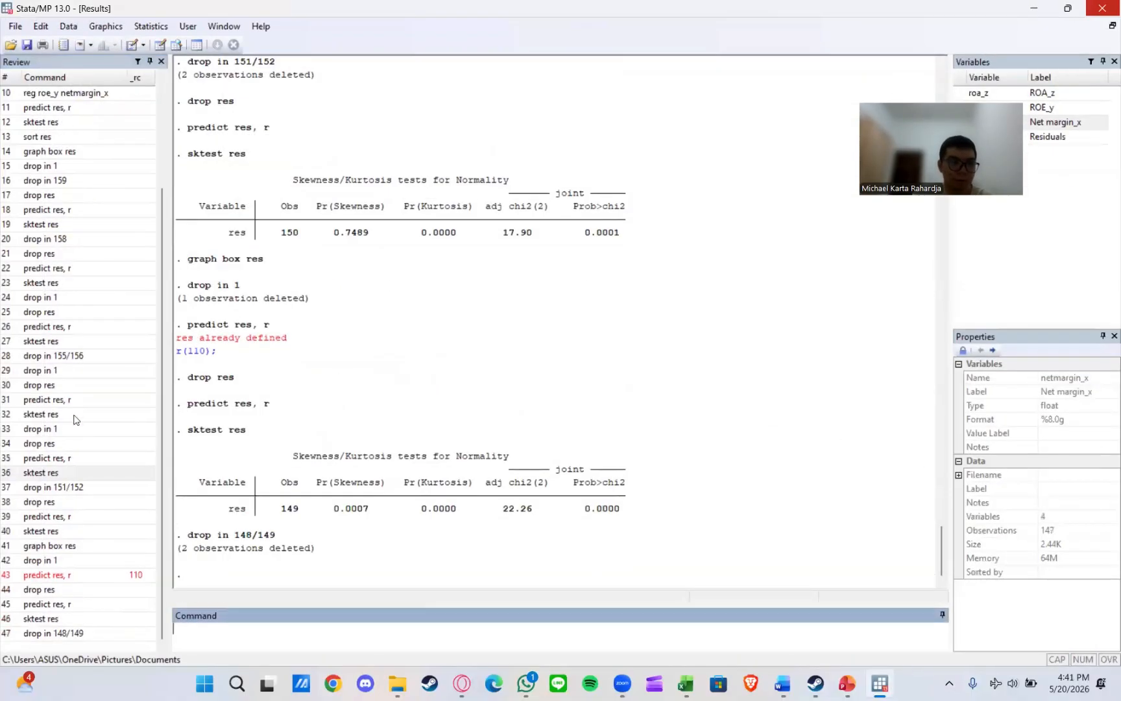
Rerun drop res, predict res, r and sktest res on the data without observations 148 and 149
click(62, 386)
double_click(60, 386)
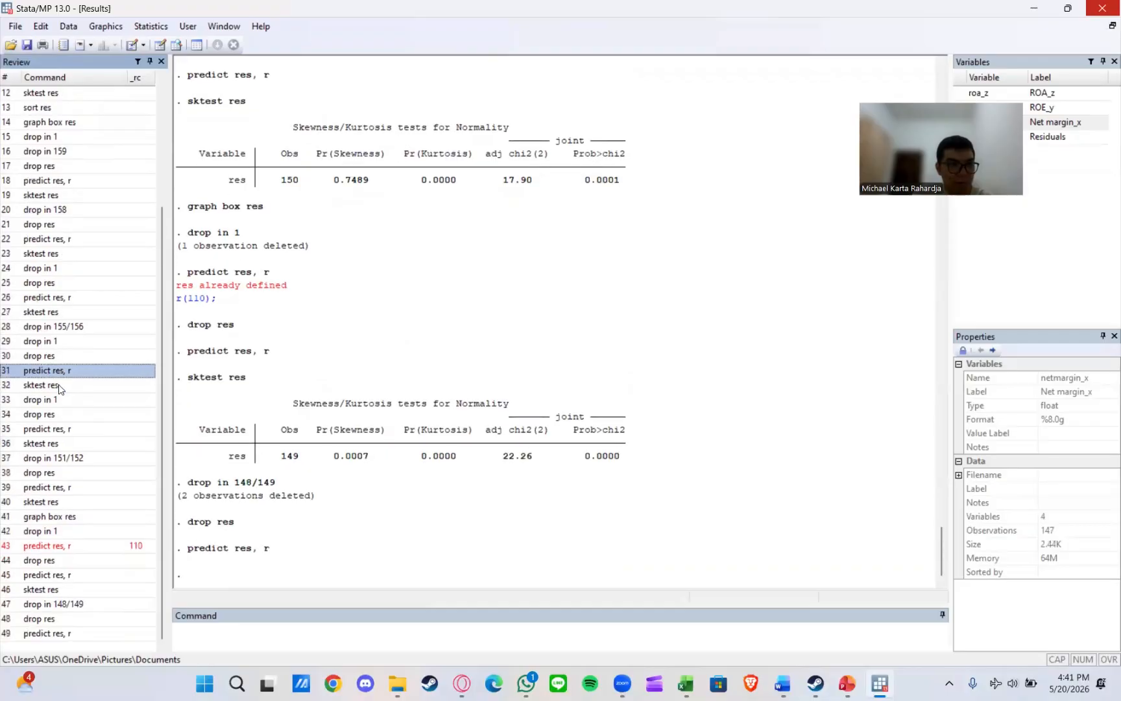
double_click(57, 385)
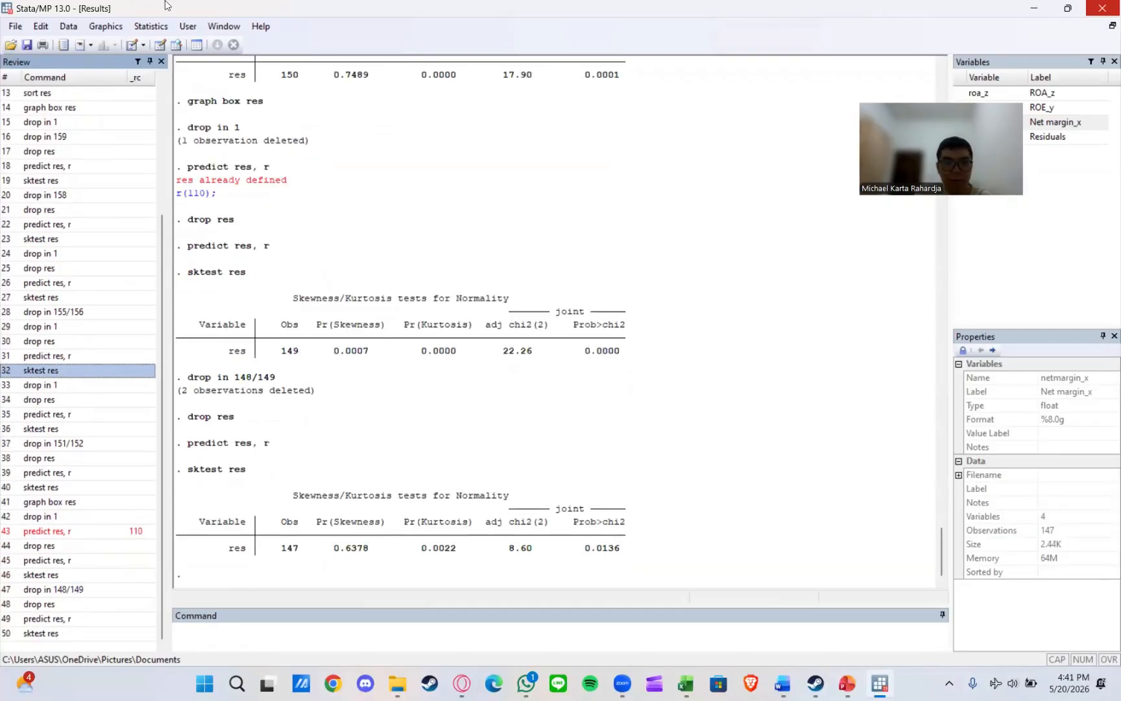
Drop observations 146 and 147, the two highest remaining residuals, in the Data Editor
click(160, 44)
scroll(141, 384, down, 20)
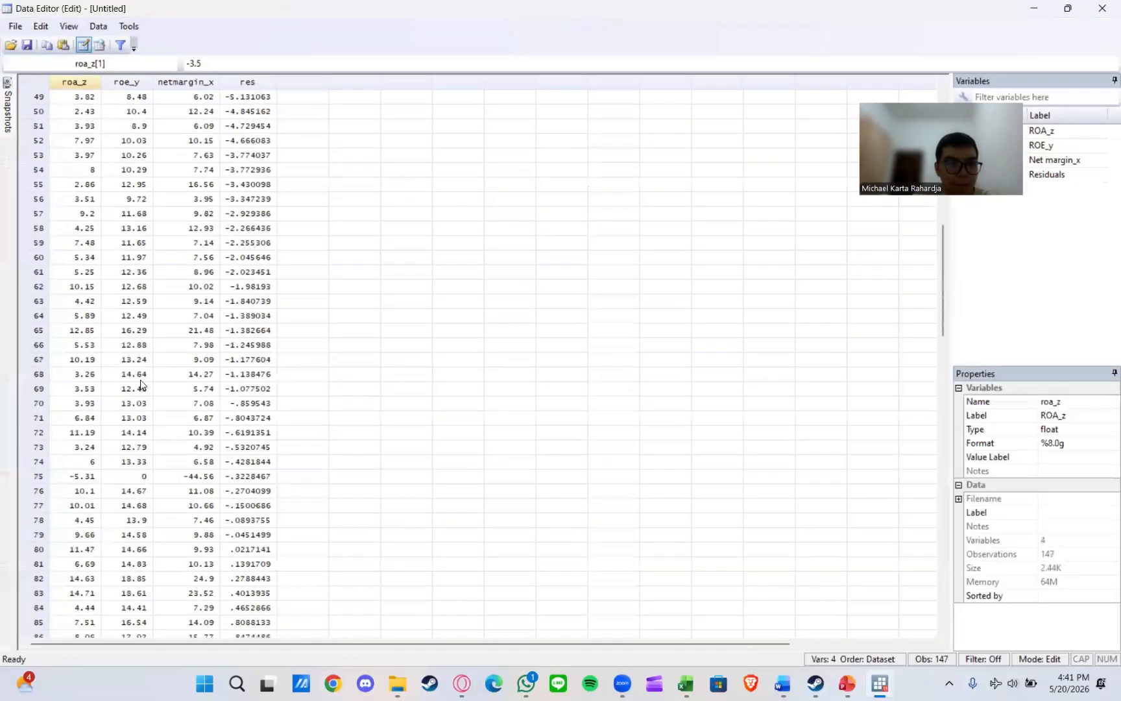
scroll(142, 385, down, 7)
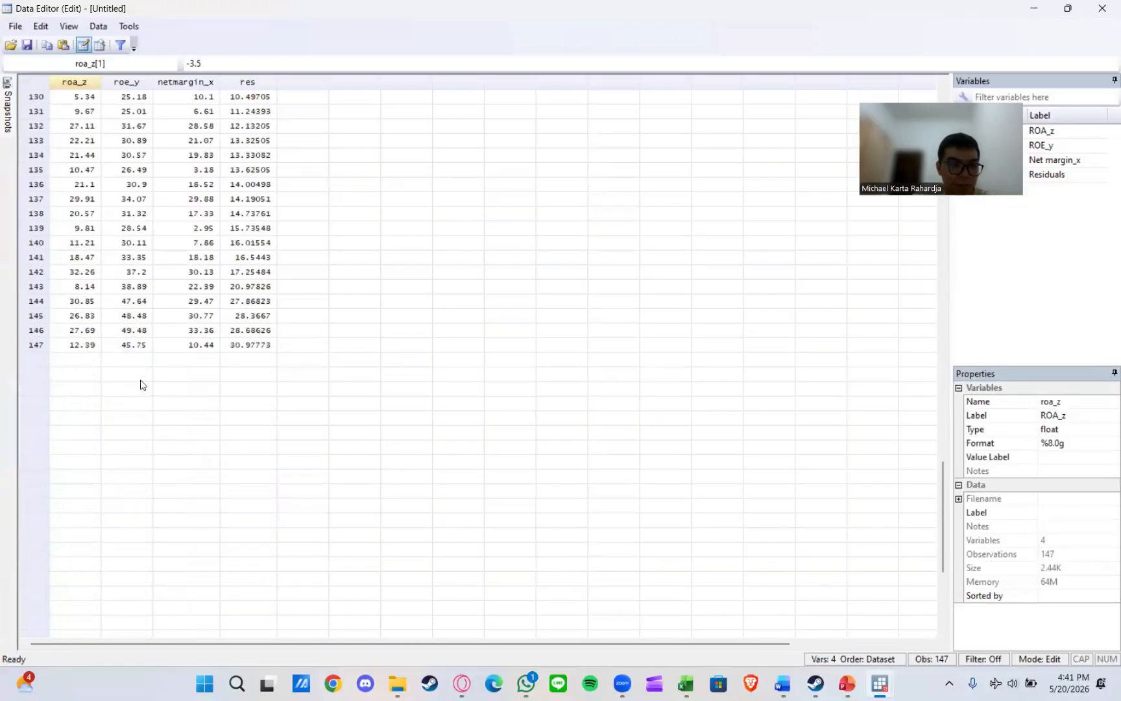
drag(29, 348, 39, 336)
key(Delete)
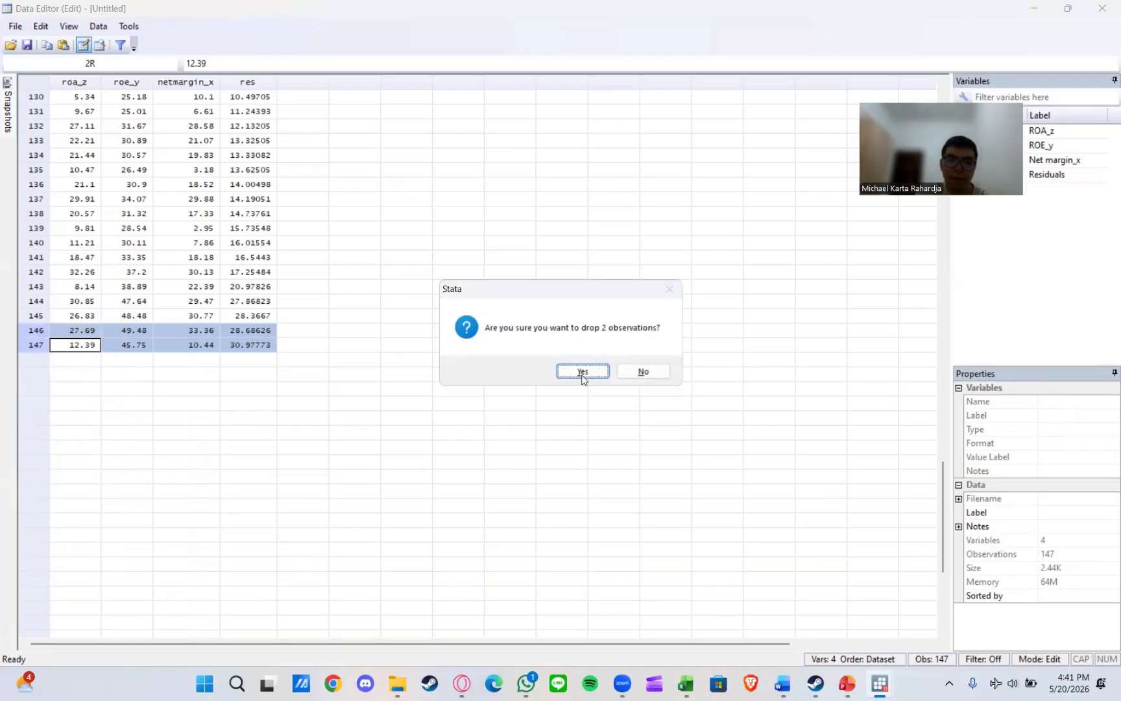
click(582, 371)
click(1103, 8)
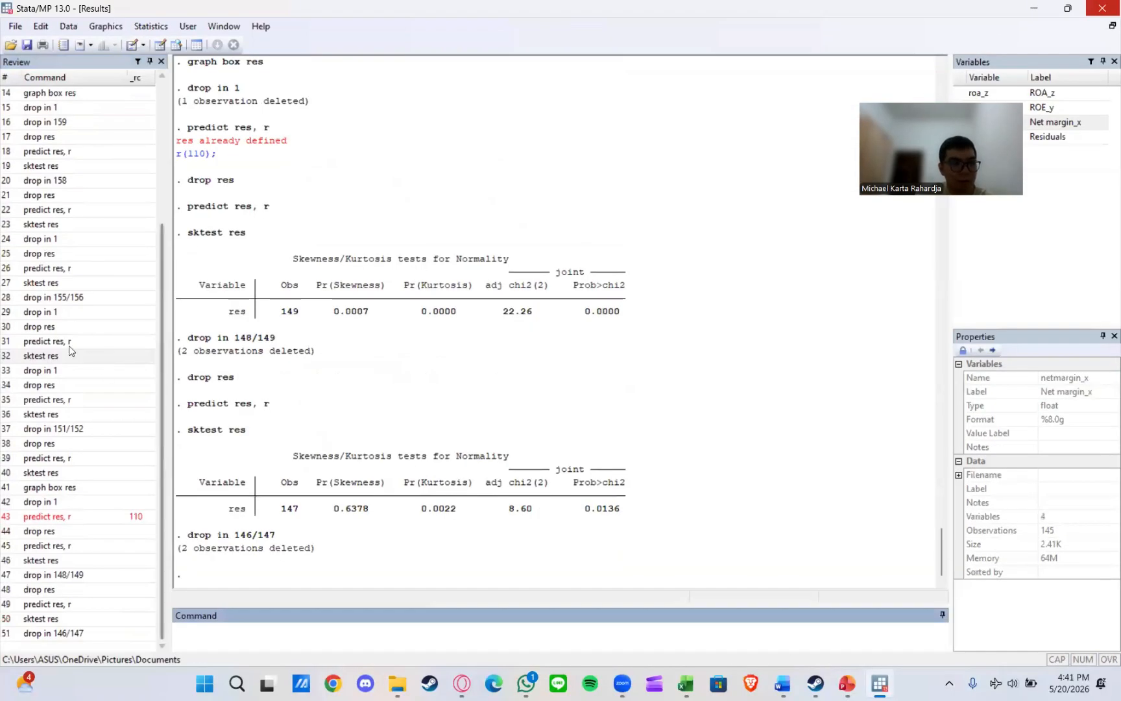
Regenerate the residuals with drop res and predict res, r, and repeat sktest res after removing observations 146 and 147
double_click(38, 390)
double_click(37, 389)
double_click(37, 389)
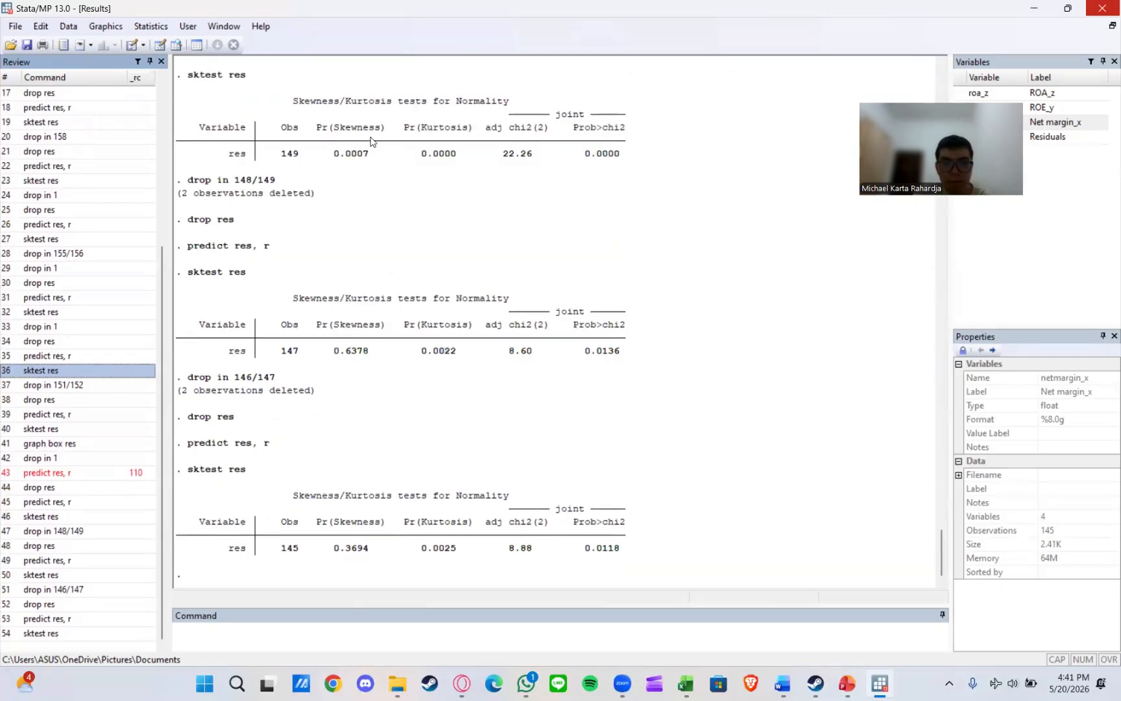
Drop observation 1, the lowest residual at the start of the data, in the Data Editor
key(ctrl+8)
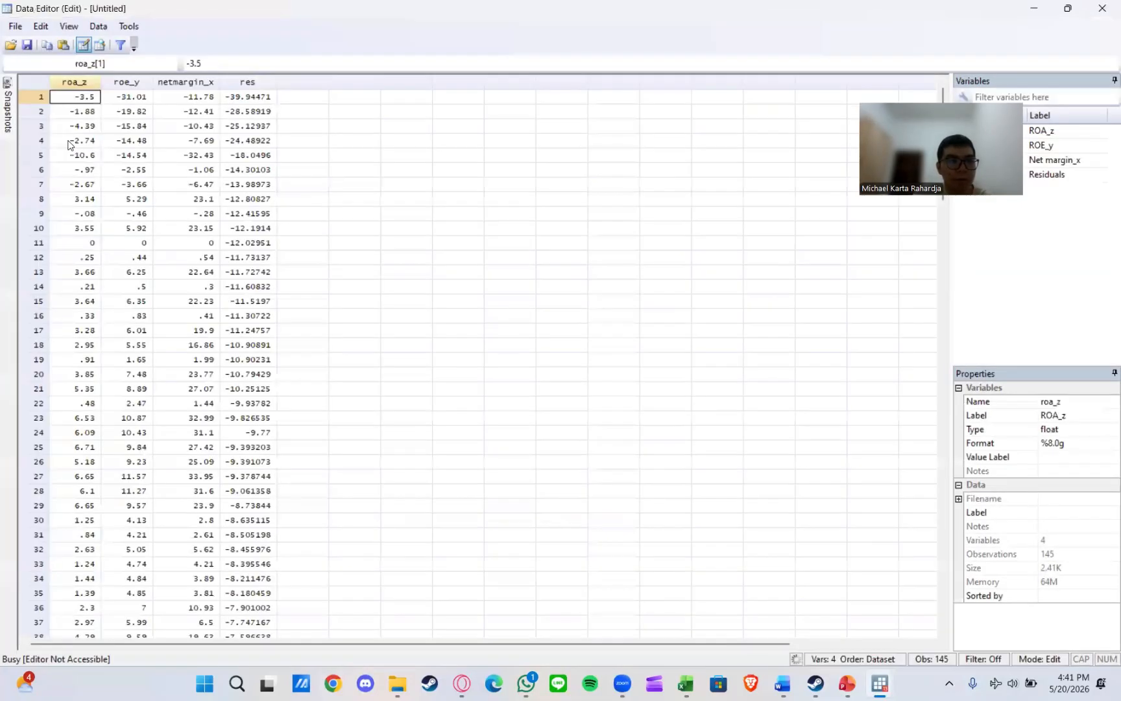
click(39, 100)
key(Delete)
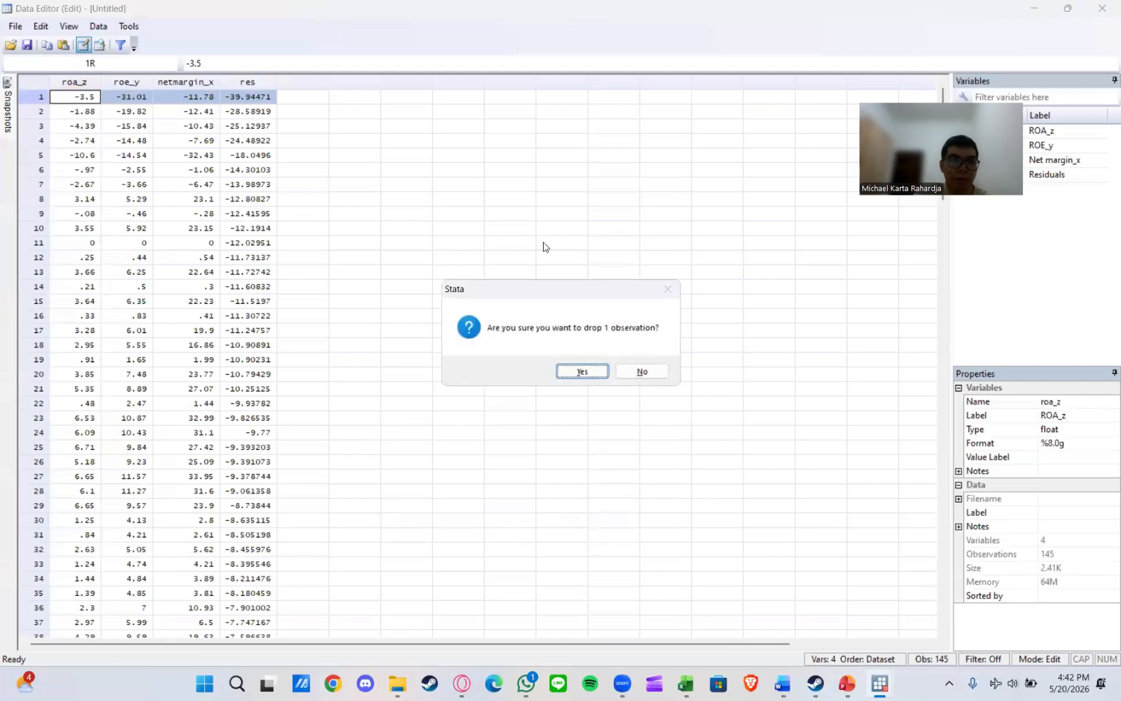
click(582, 370)
click(1102, 8)
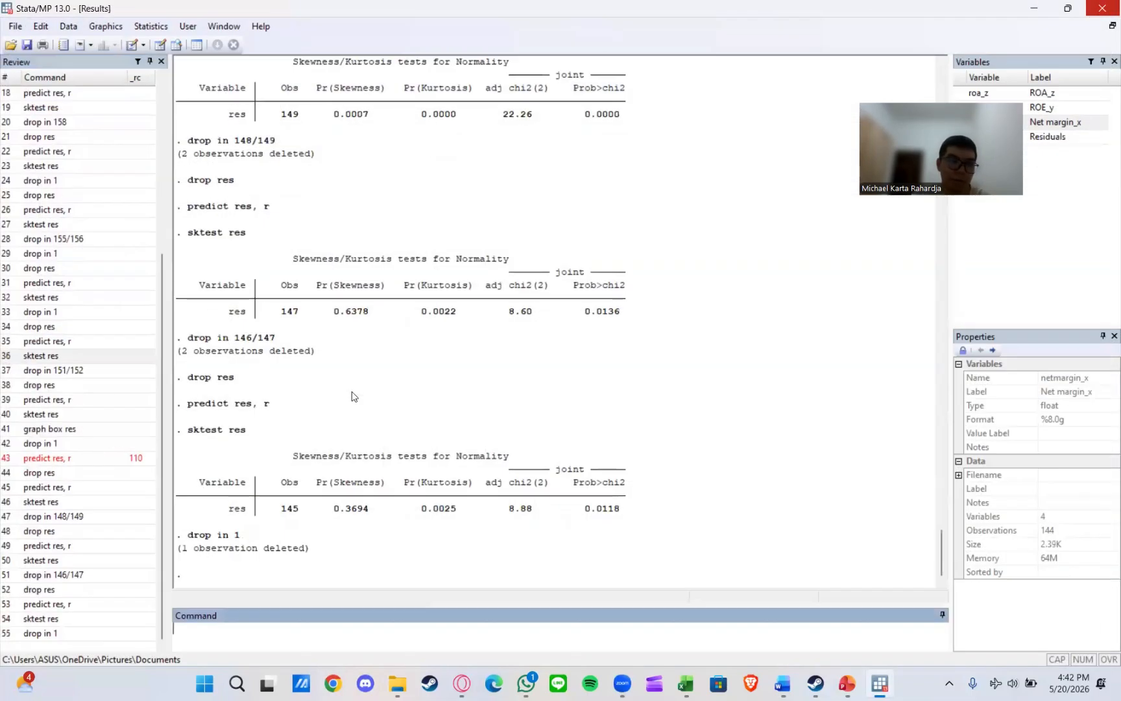
Rerun drop res, predict res, r and sktest res to test the residuals after removing observation 1
double_click(57, 474)
double_click(57, 474)
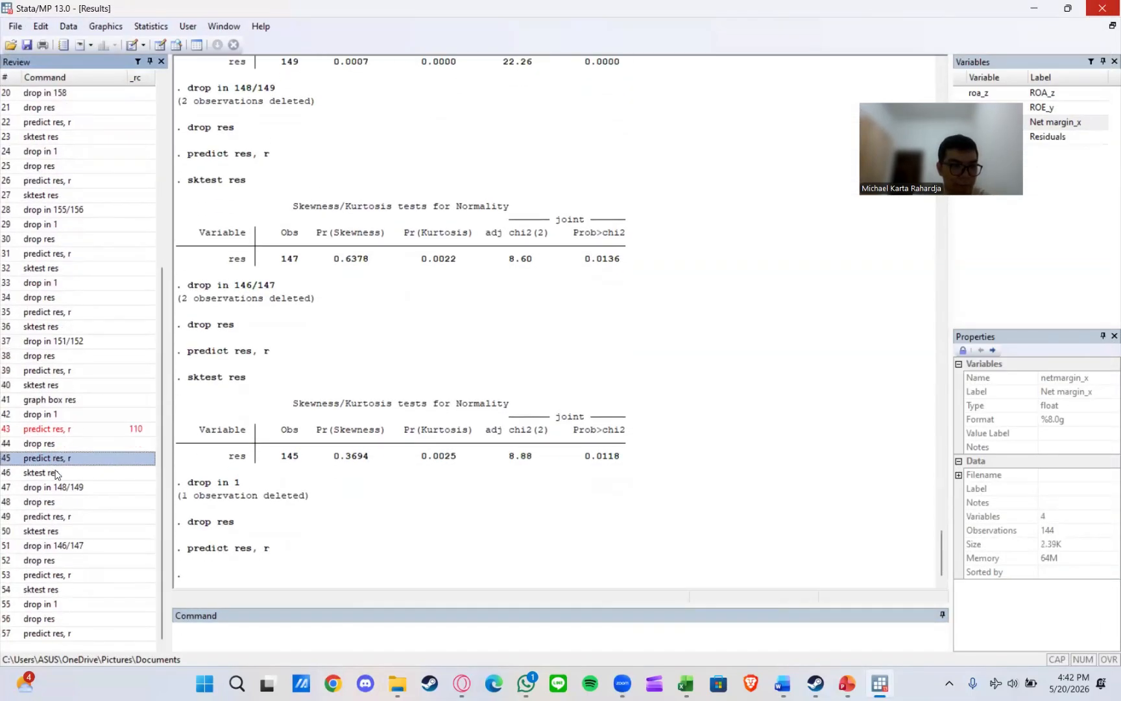
double_click(57, 474)
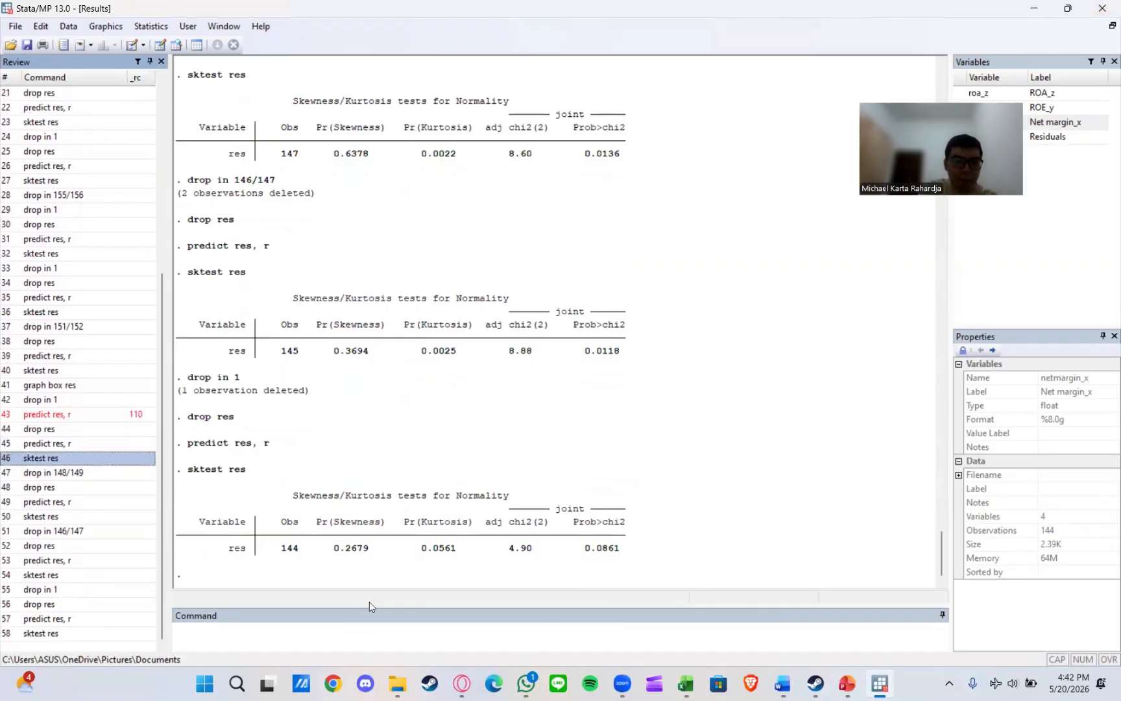
Remove the res variable from the dataset with drop res
click(364, 619)
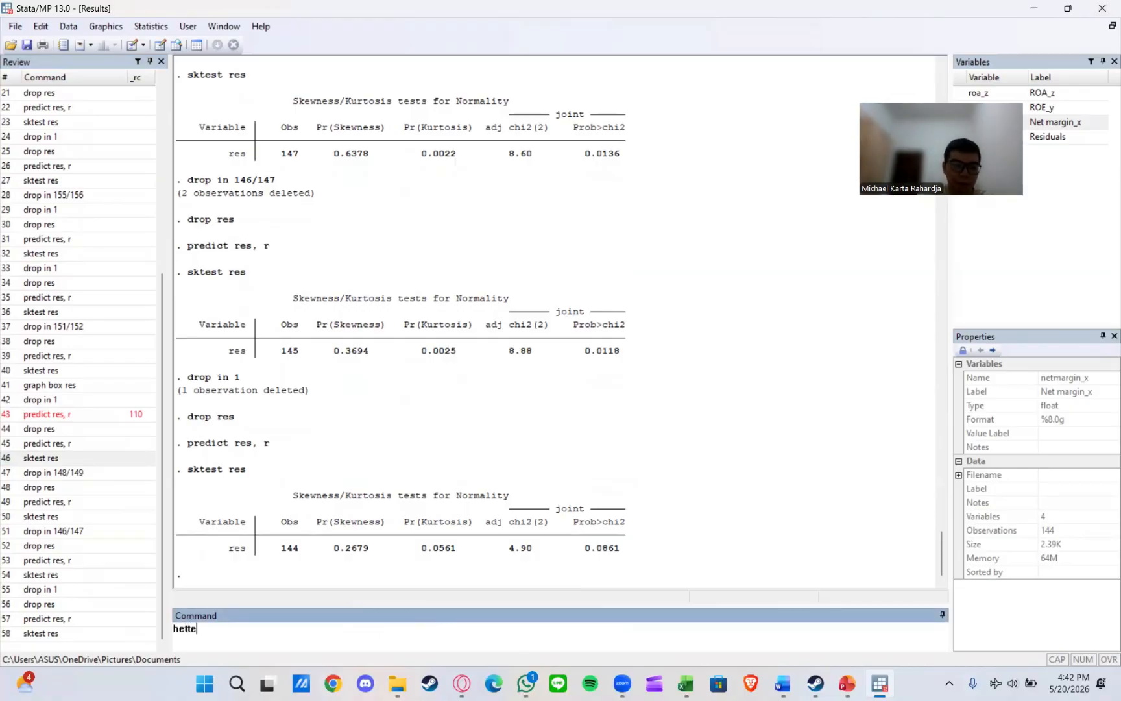
key(BackSpace)
key(BackSpace)
key(BackSpace)
key(BackSpace)
key(BackSpace)
key(BackSpace)
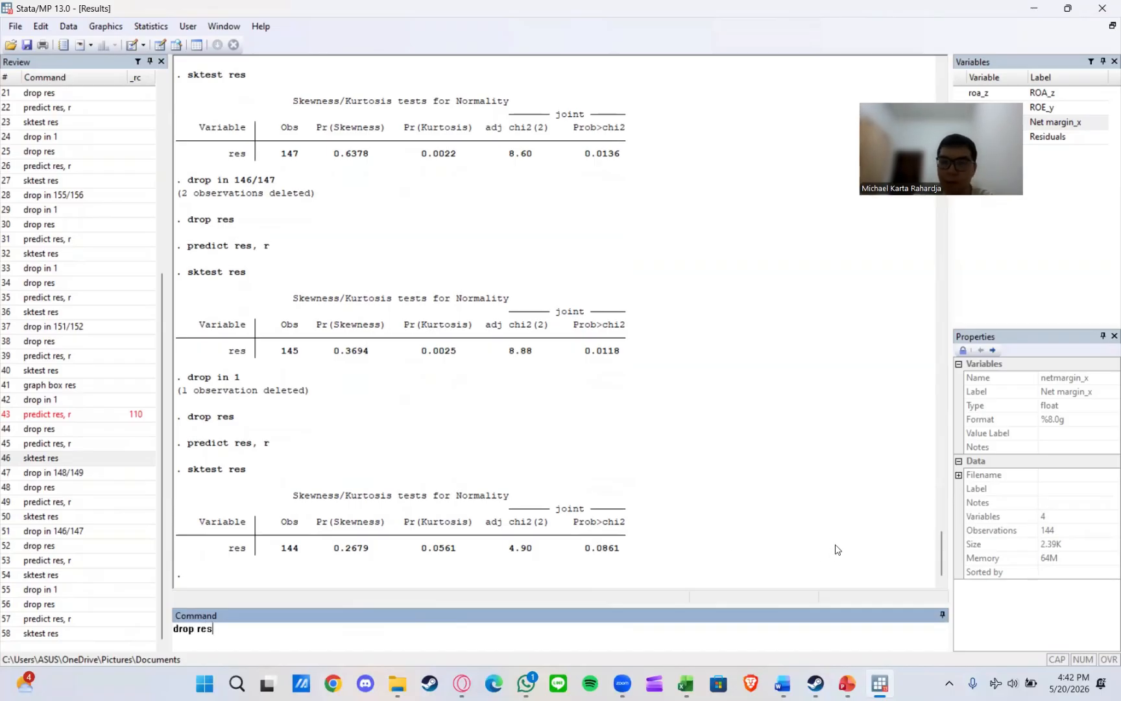
text(drop res)
key(Return)
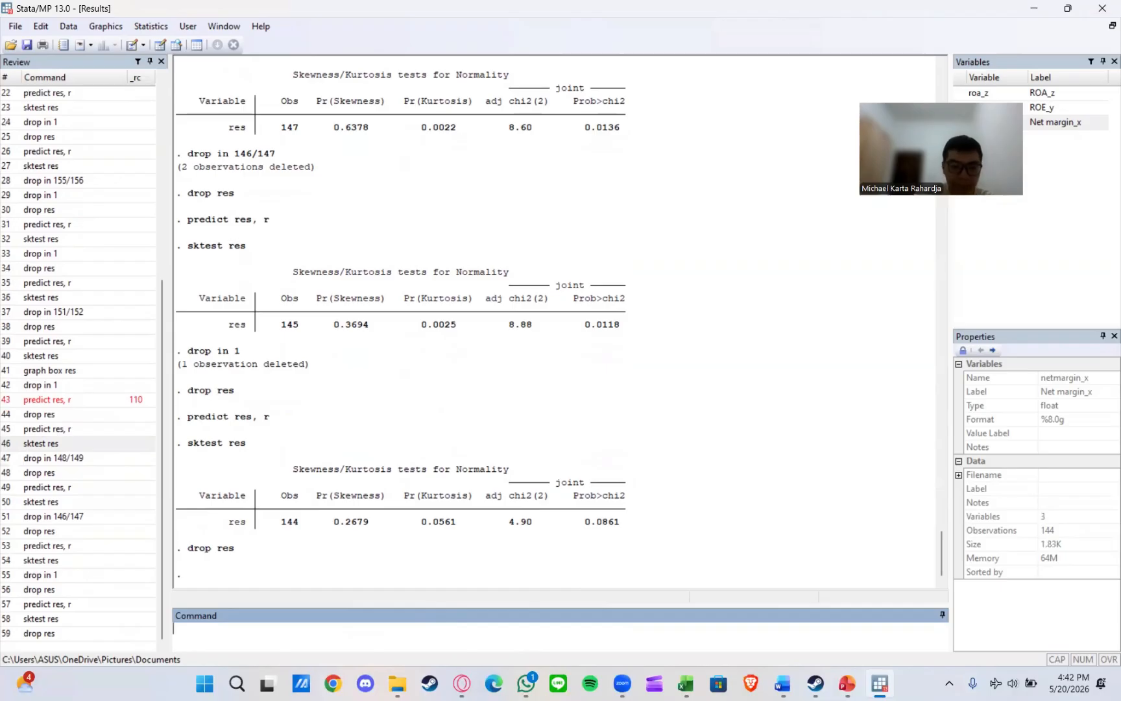
Run hettest to check the ROE regression for heteroskedasticity
text(hettes)
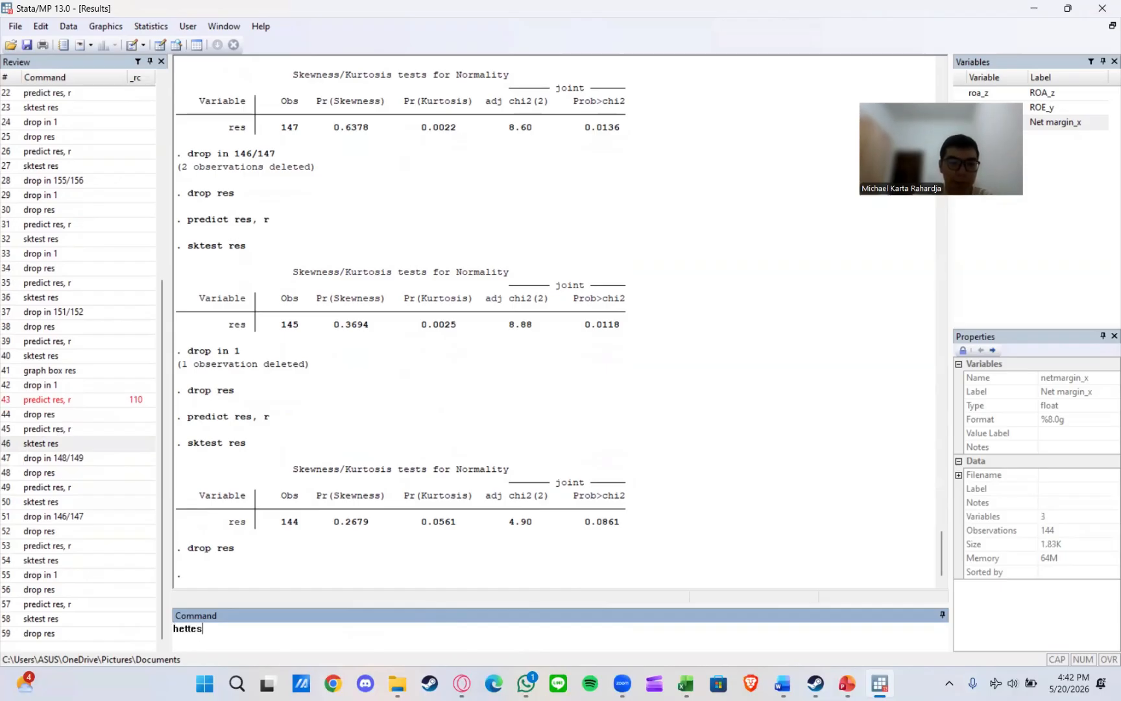
text(t)
key(Return)
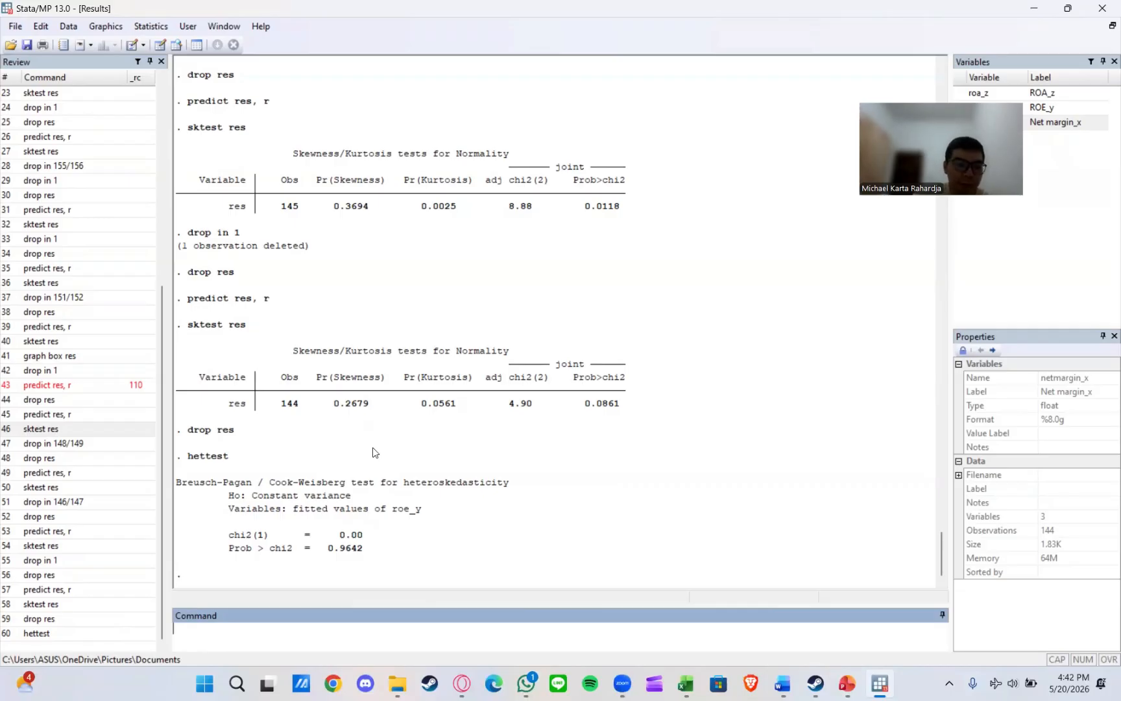
Regress ROE on net margin on the cleaned data with reg roe_y netmargin_x
text(reg)
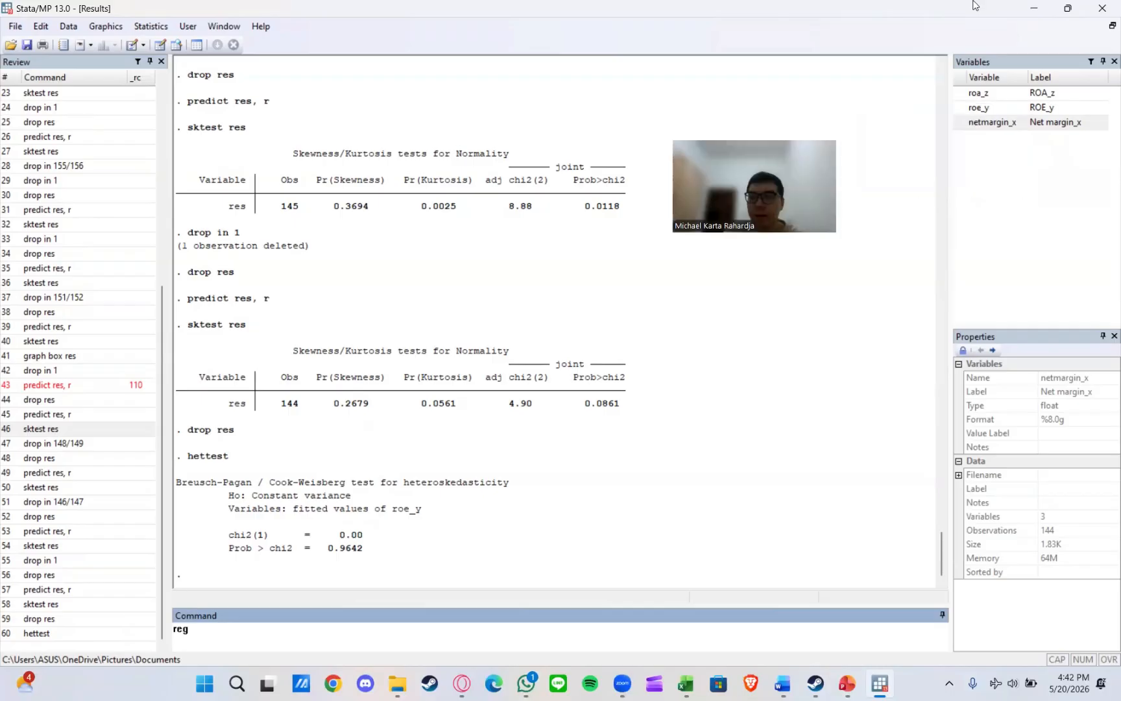
double_click(1017, 111)
double_click(1016, 122)
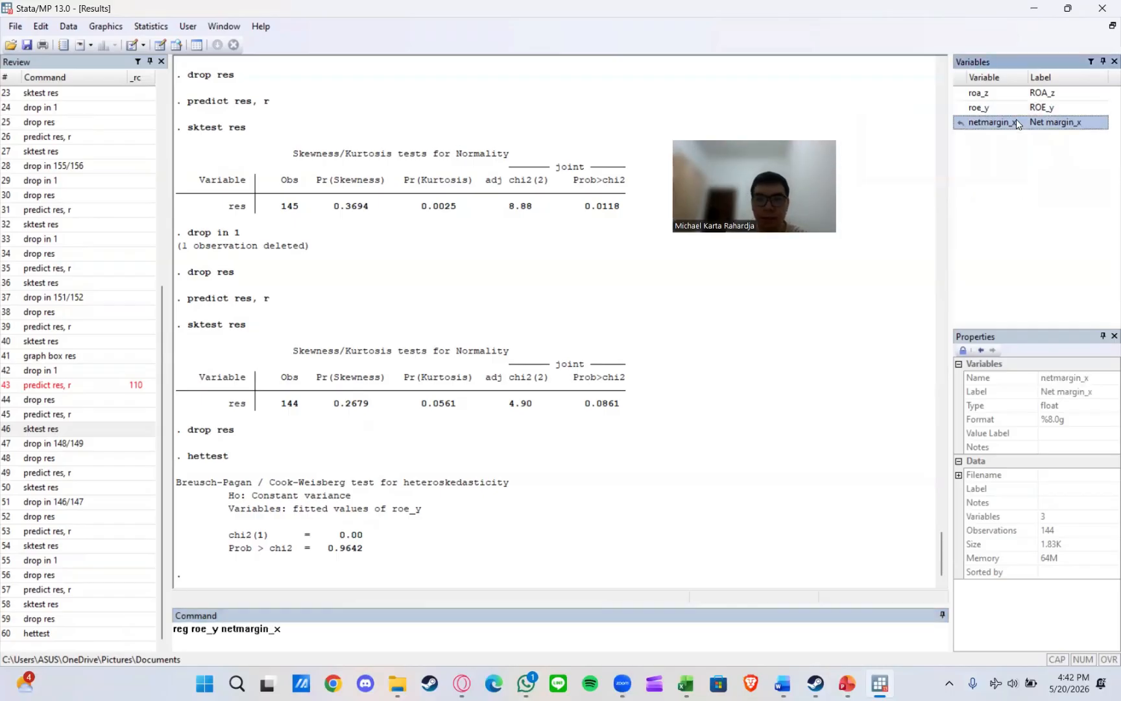
key(Return)
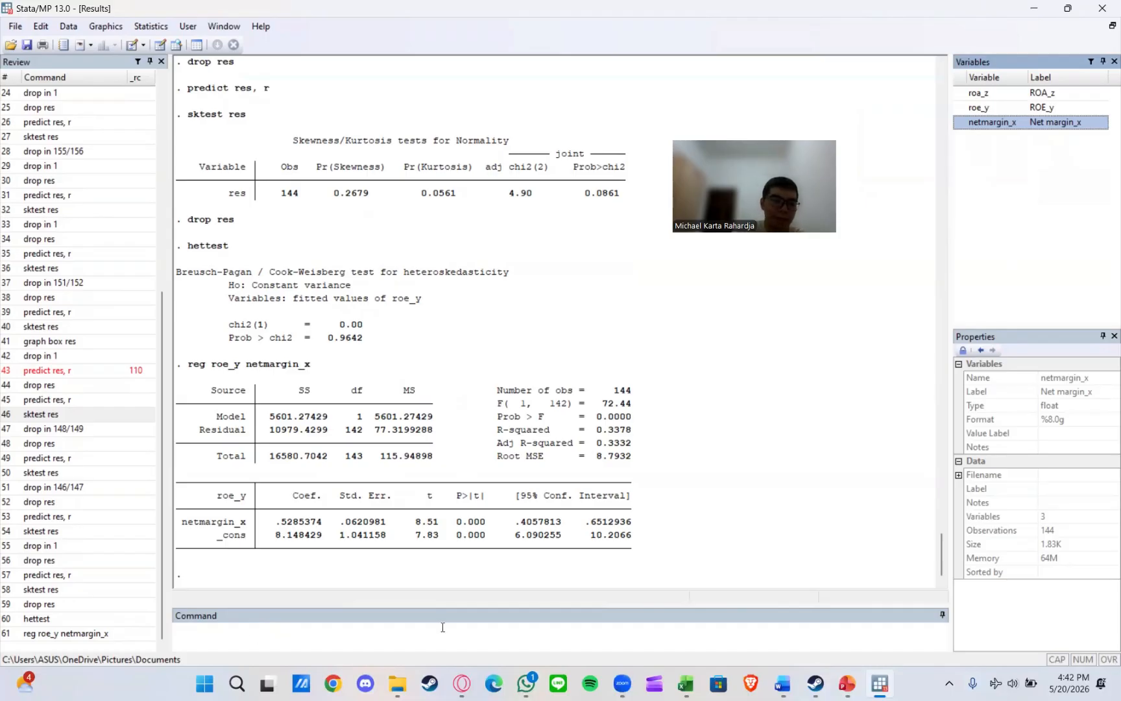
Regress ROA on net margin with reg roa_z netmargin_x
click(297, 623)
text(re)
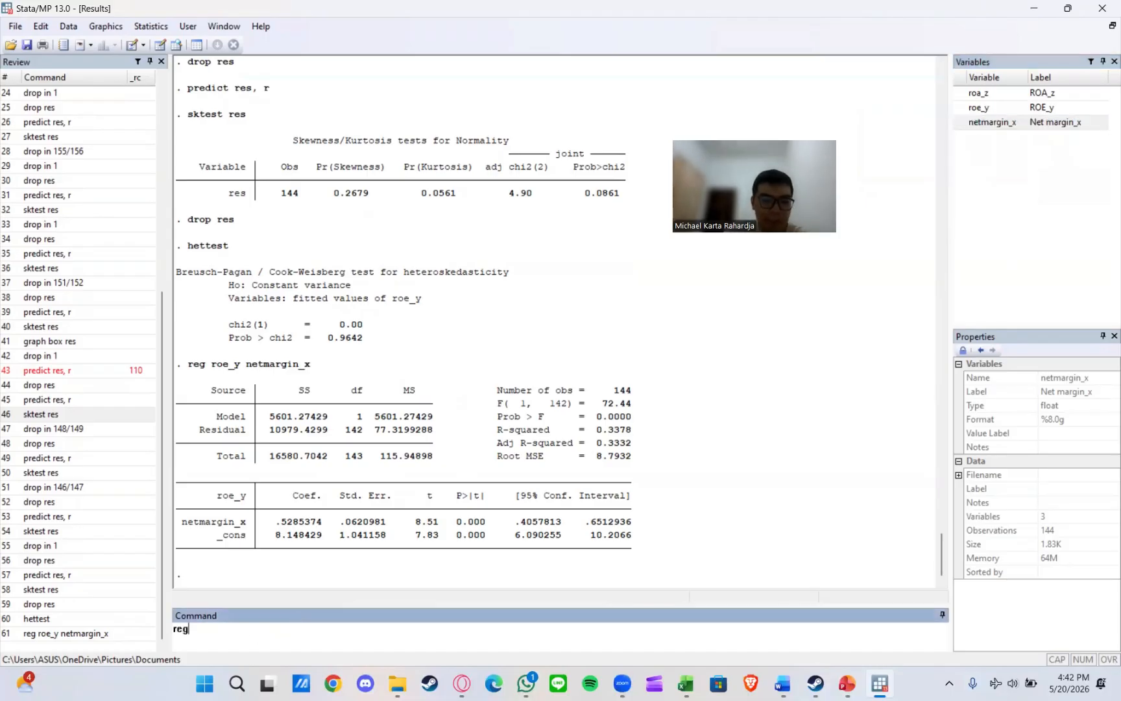
text(g)
click(1043, 94)
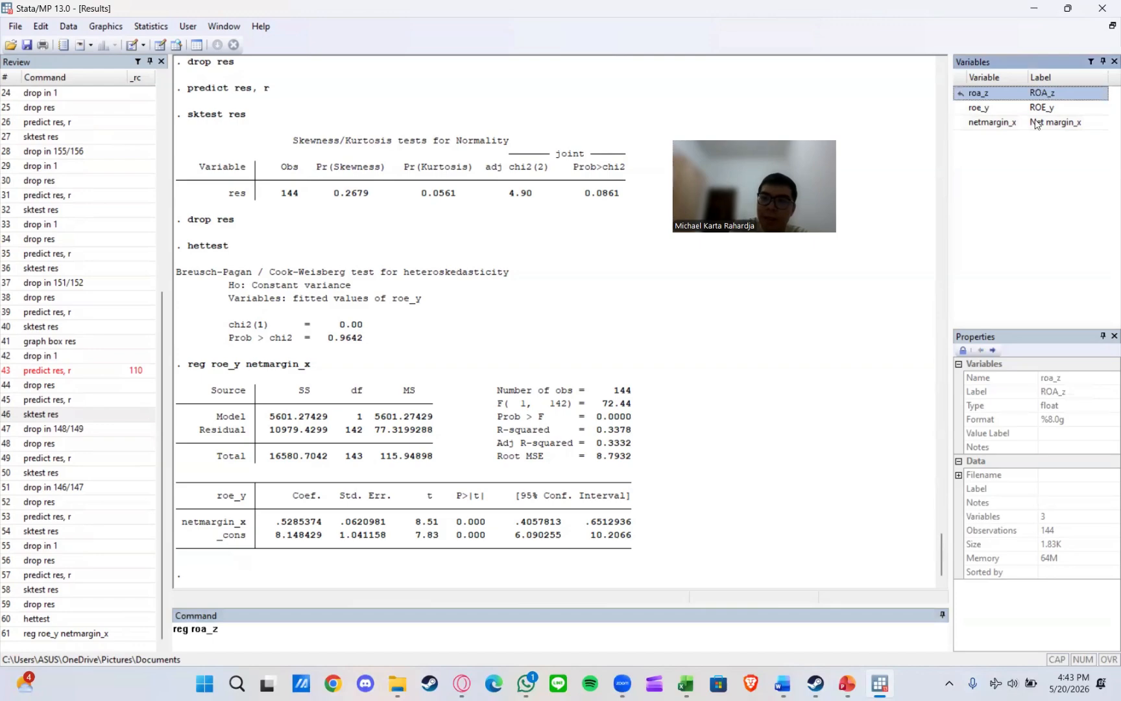
click(992, 122)
key(Return)
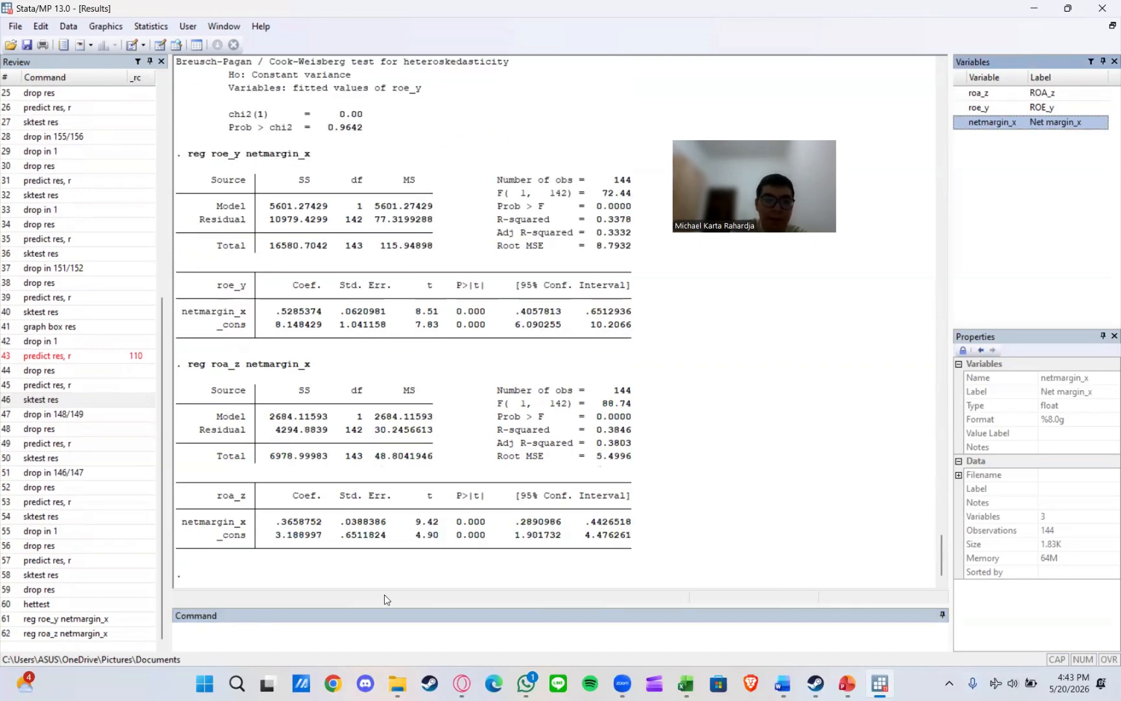
Generate the ROA regression residuals with predict res, r and test their normality with sktest res
click(302, 623)
text(pred)
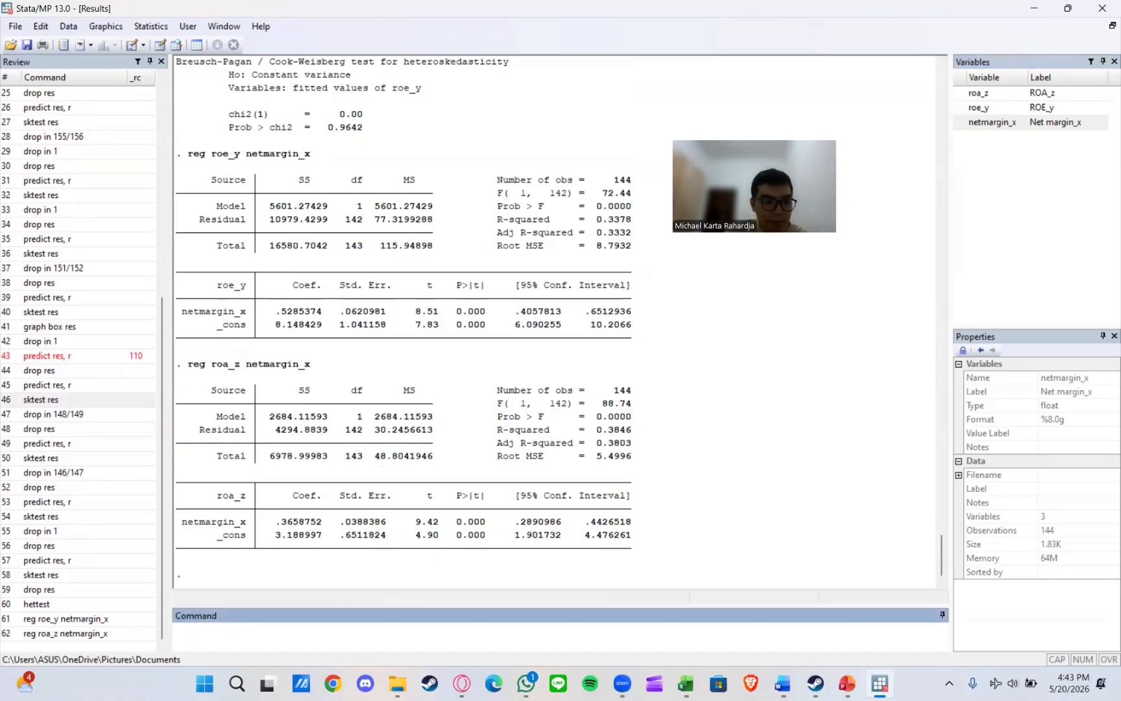
double_click(64, 560)
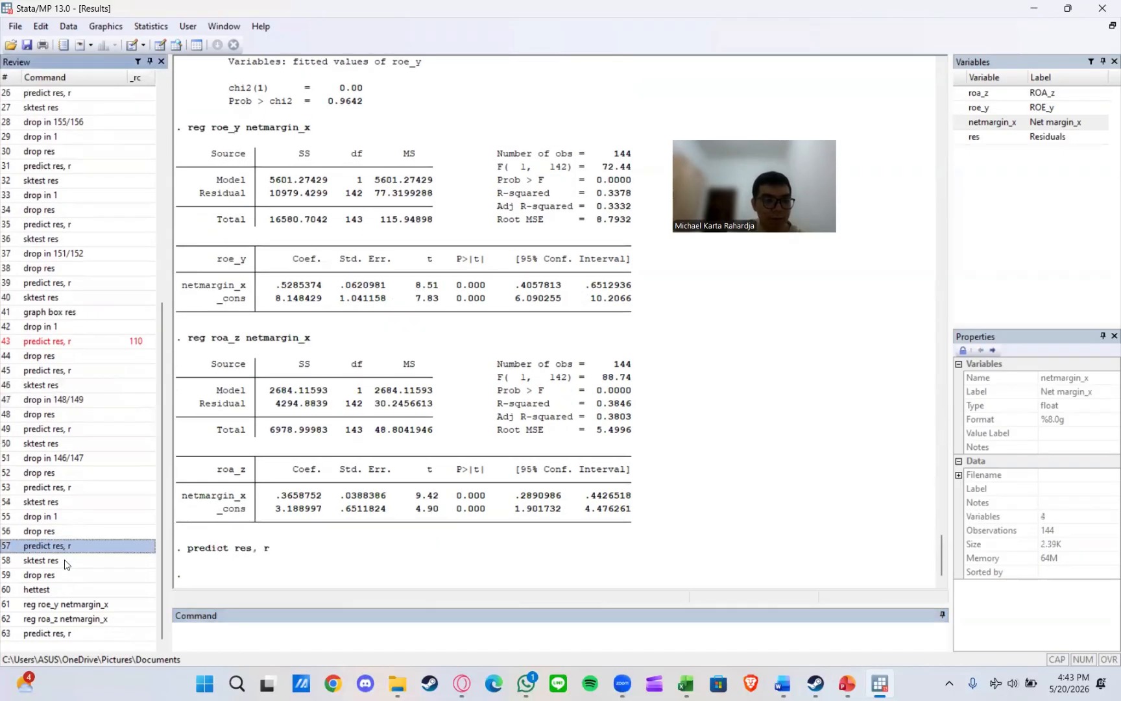
double_click(64, 560)
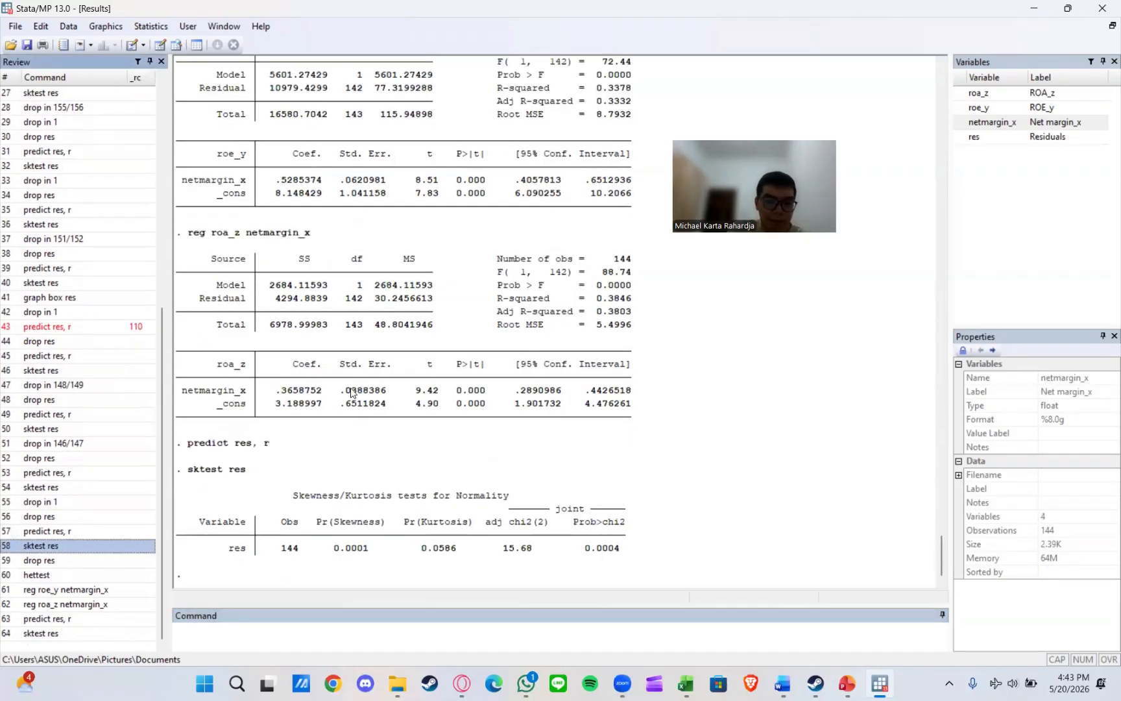
Plot the ROA regression residuals with graph box res to inspect outliers, and close the graph
text(gr)
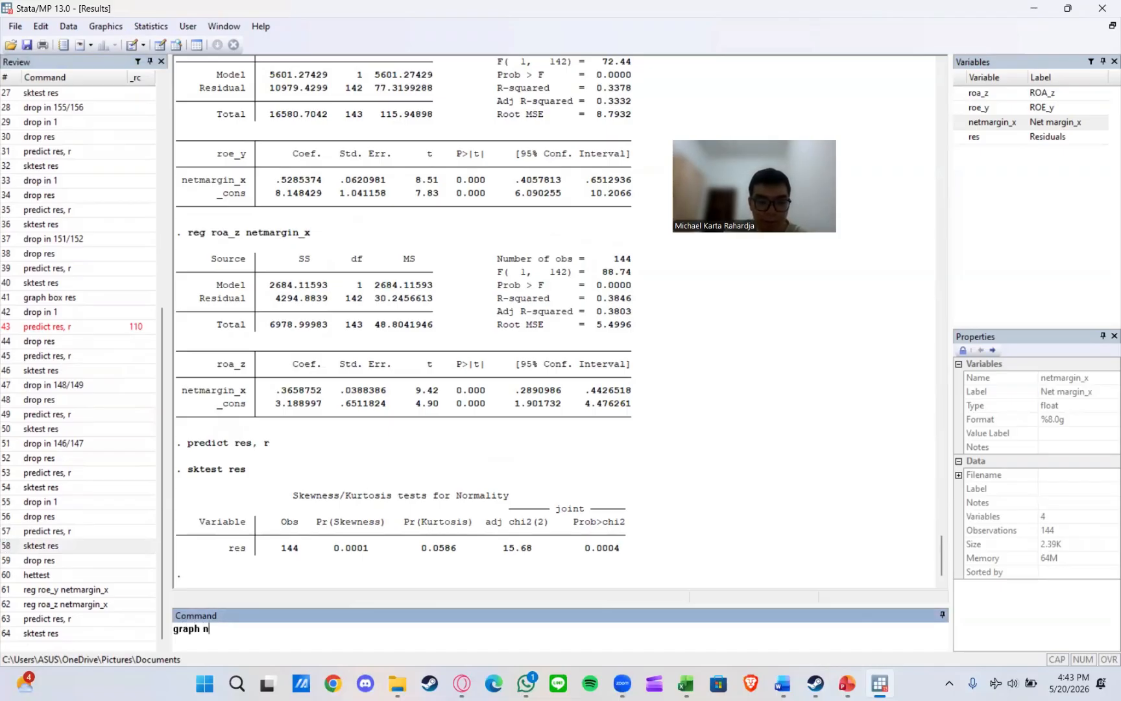
text(aph box res)
key(Return)
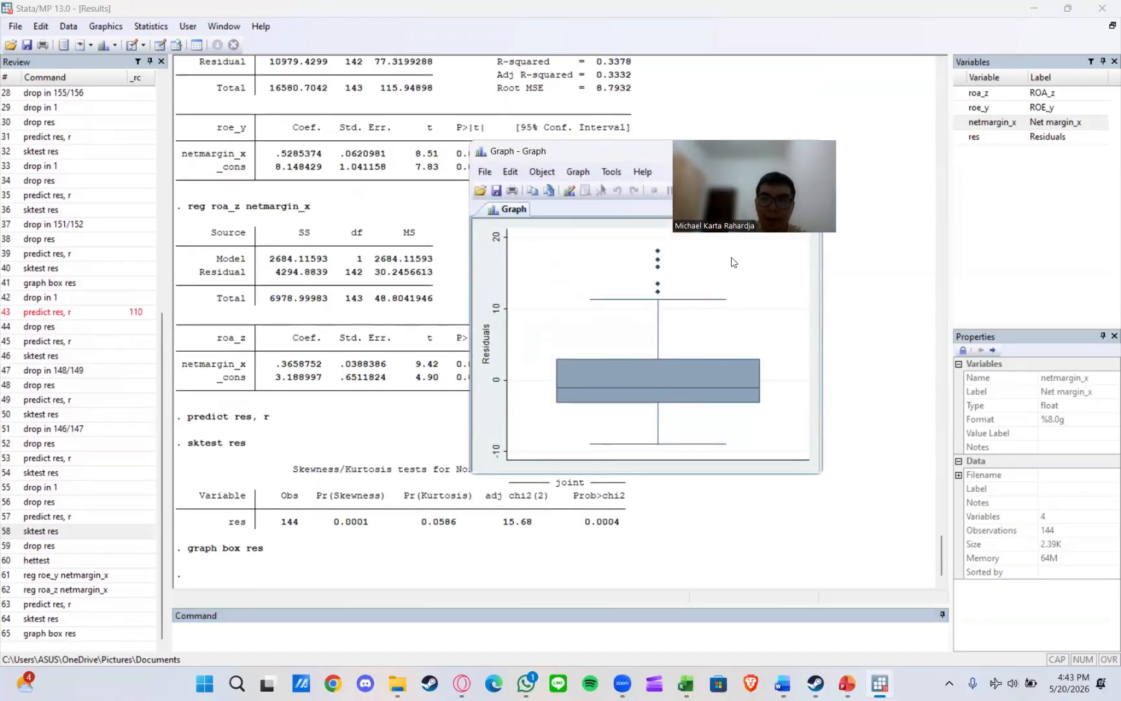
click(232, 400)
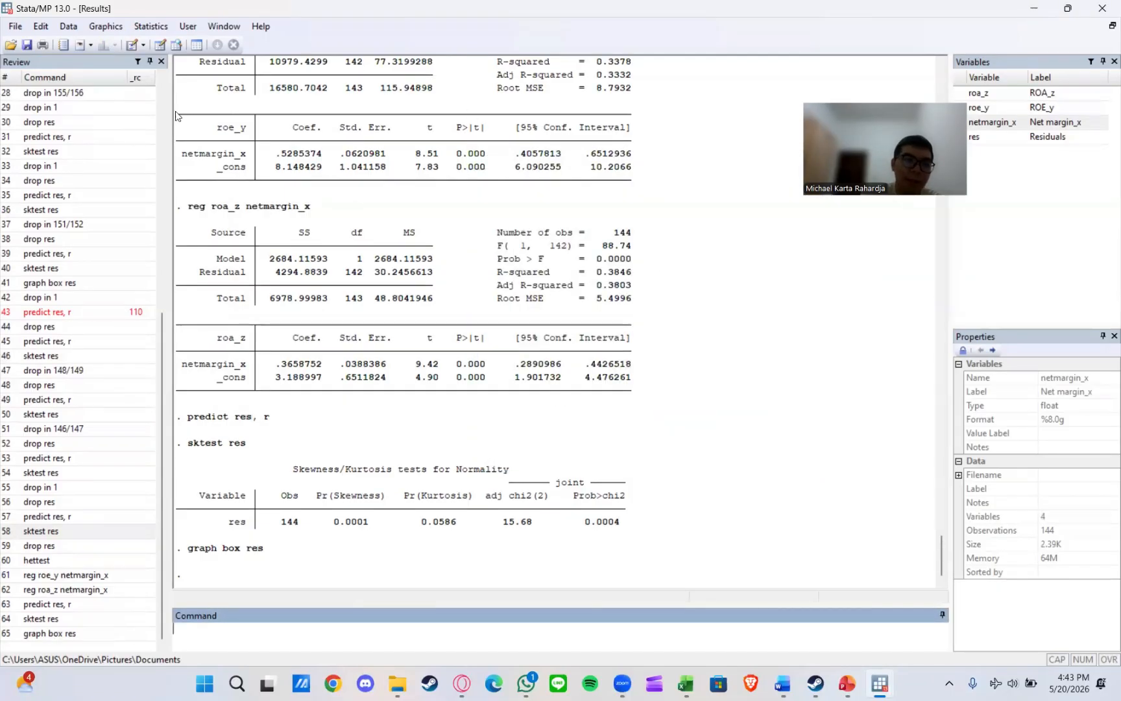
Delete observation 144, the last row of the dataset, in the Data Editor and close the editor
click(160, 45)
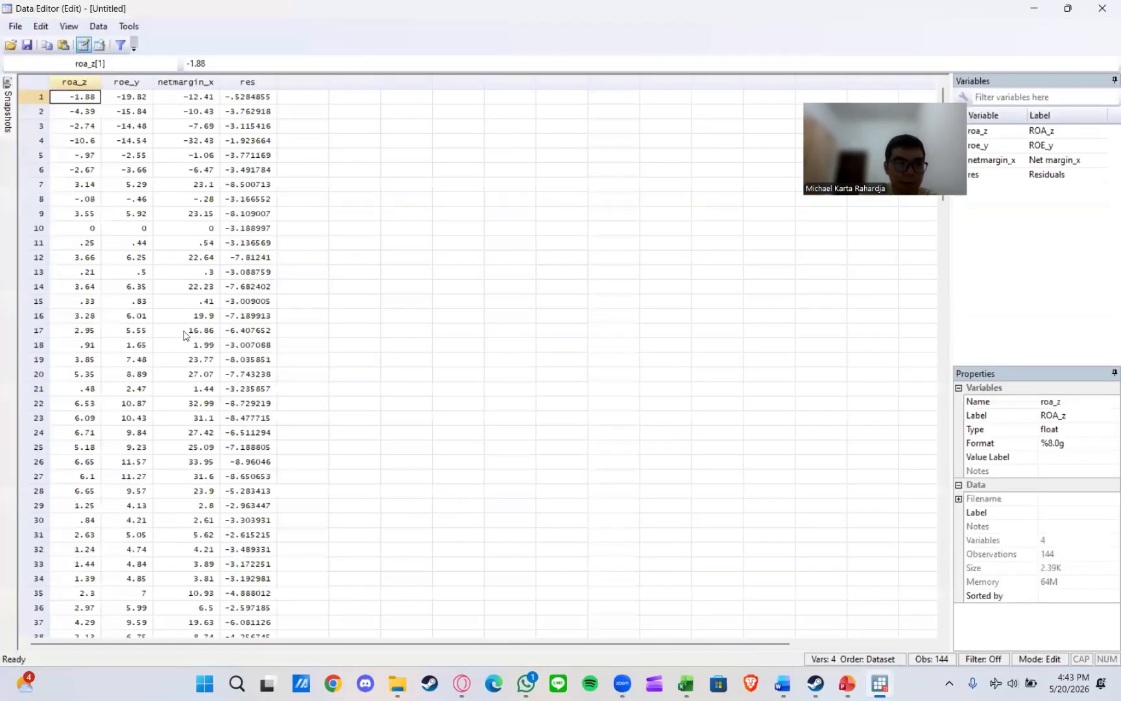
scroll(186, 336, down, 20)
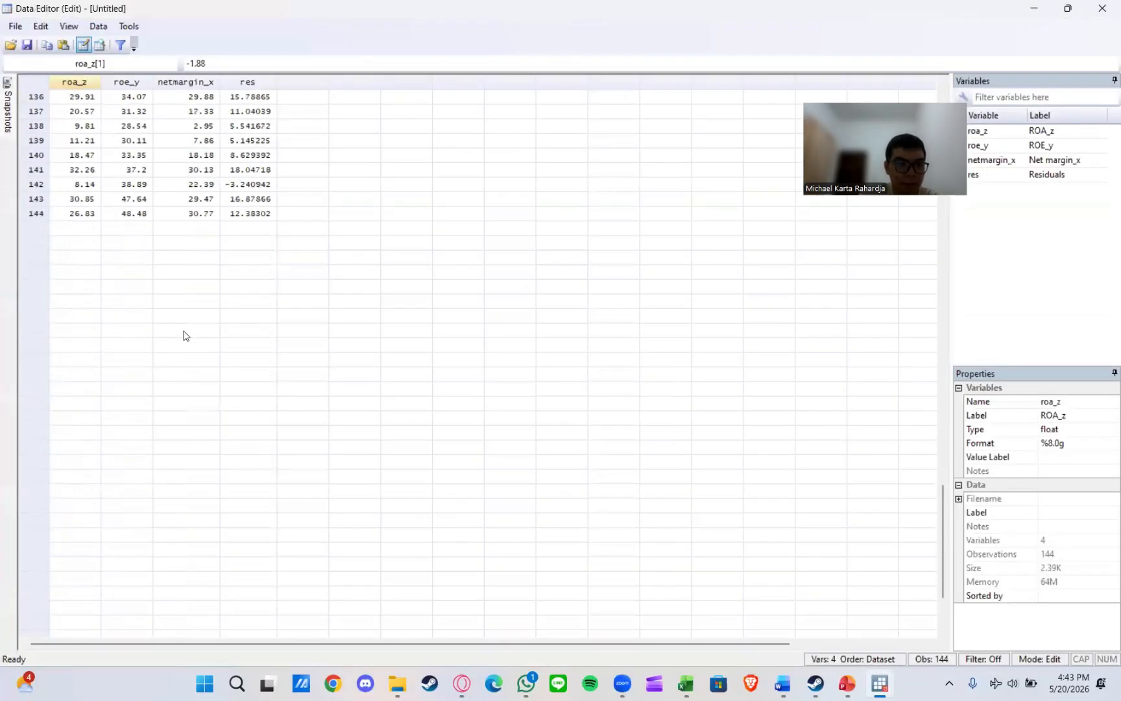
click(35, 214)
key(Delete)
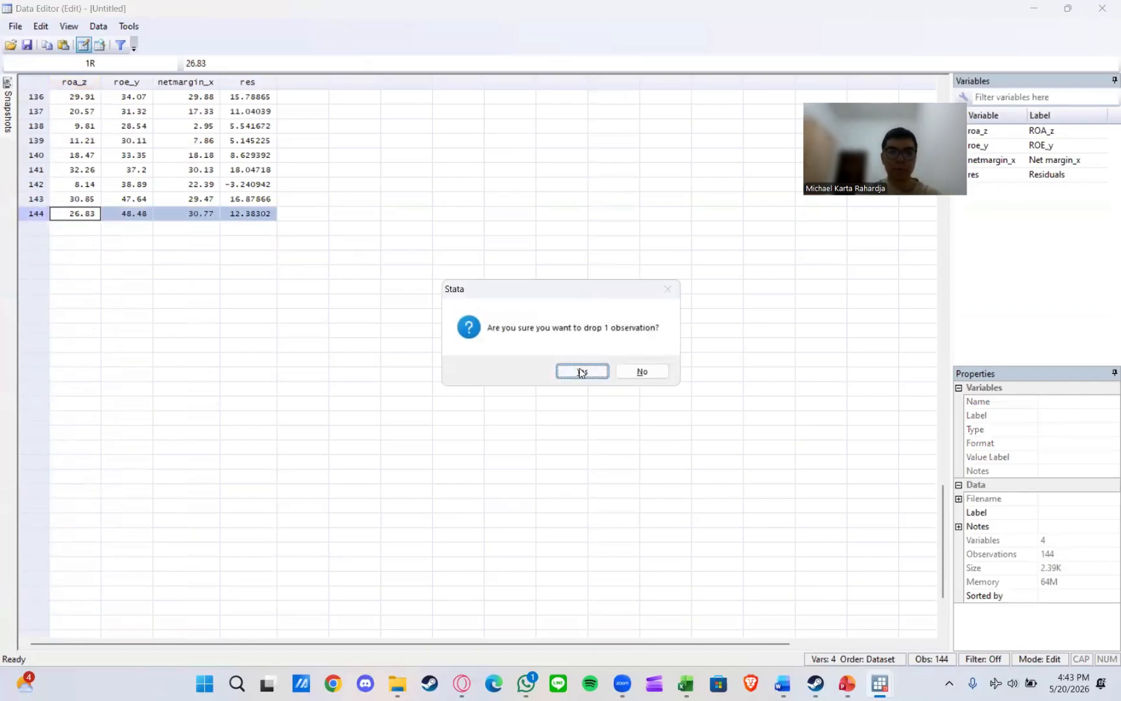
click(582, 372)
key(alt+F4)
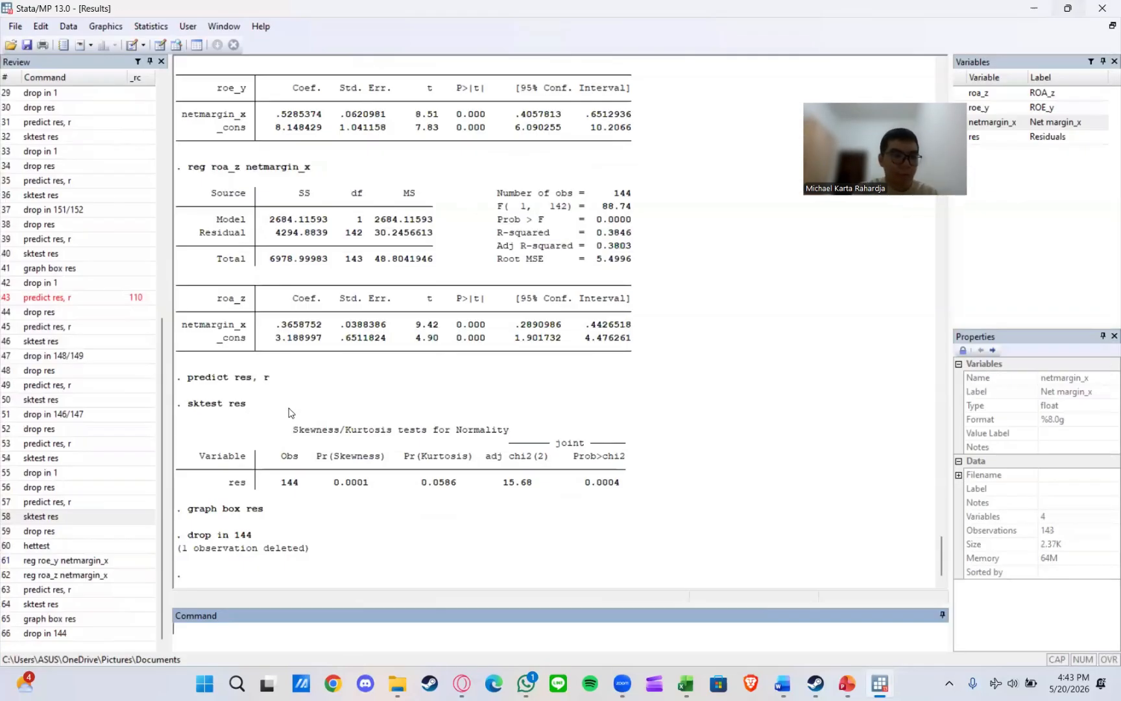
Drop the old residuals, regenerate them with predict res, r and test their normality with sktest res
double_click(60, 502)
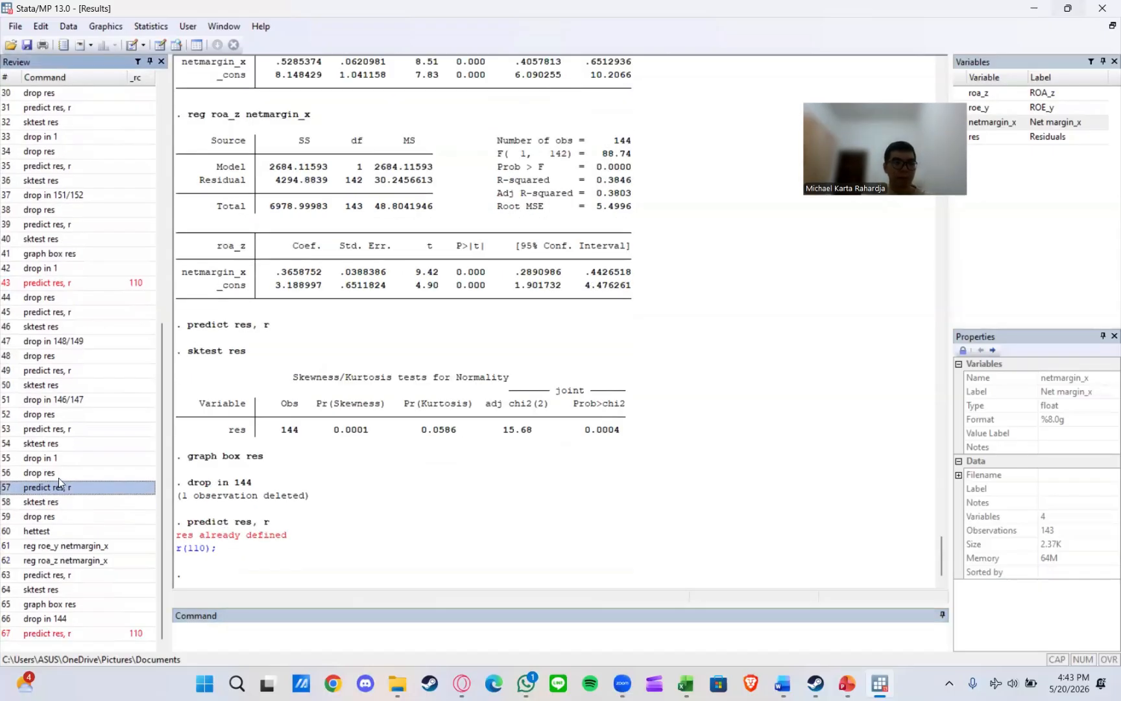
double_click(58, 477)
double_click(58, 478)
double_click(58, 477)
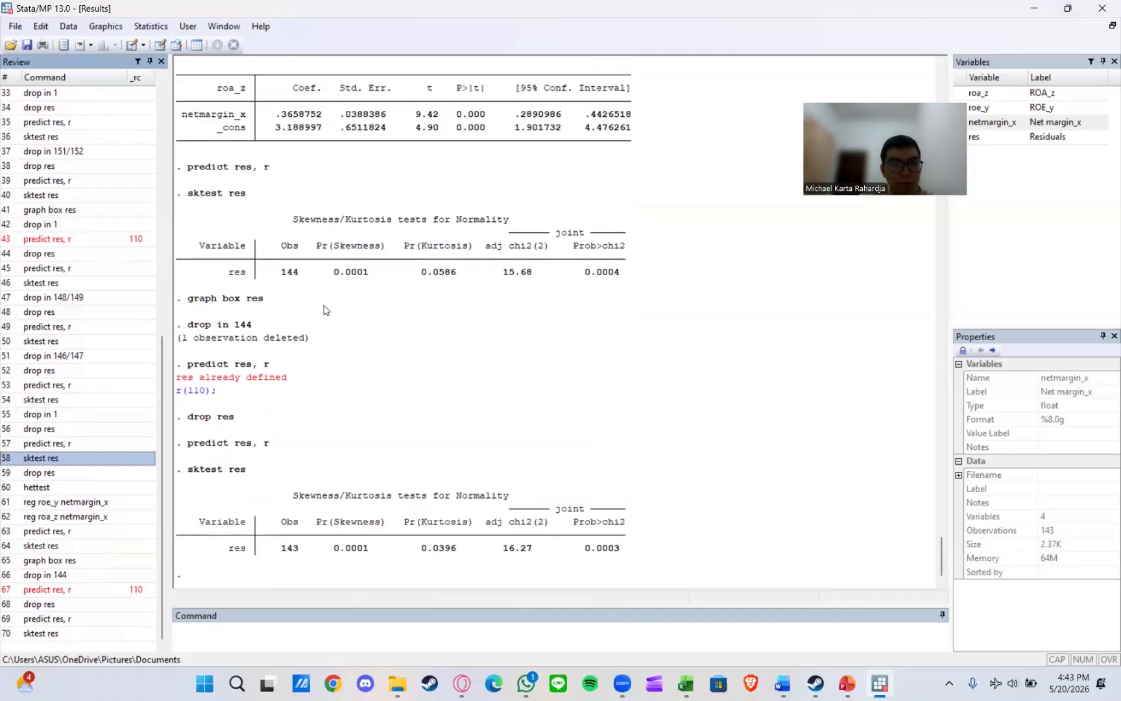
Sort the dataset by residual with sort res
click(271, 626)
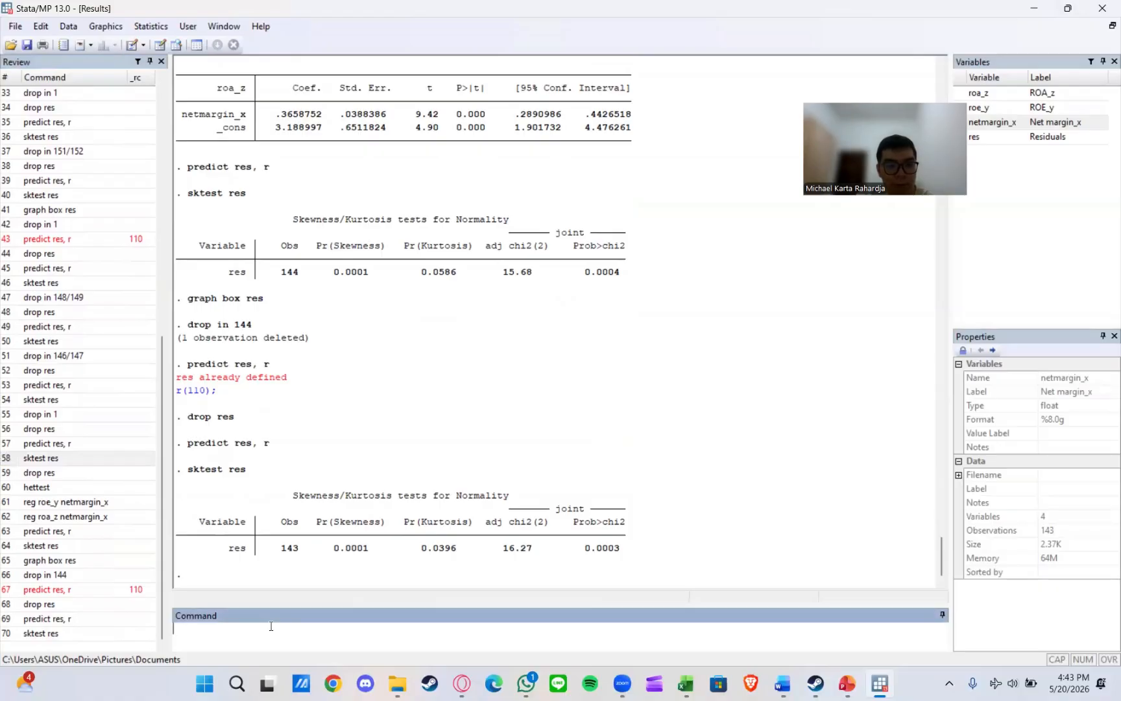
text(s)
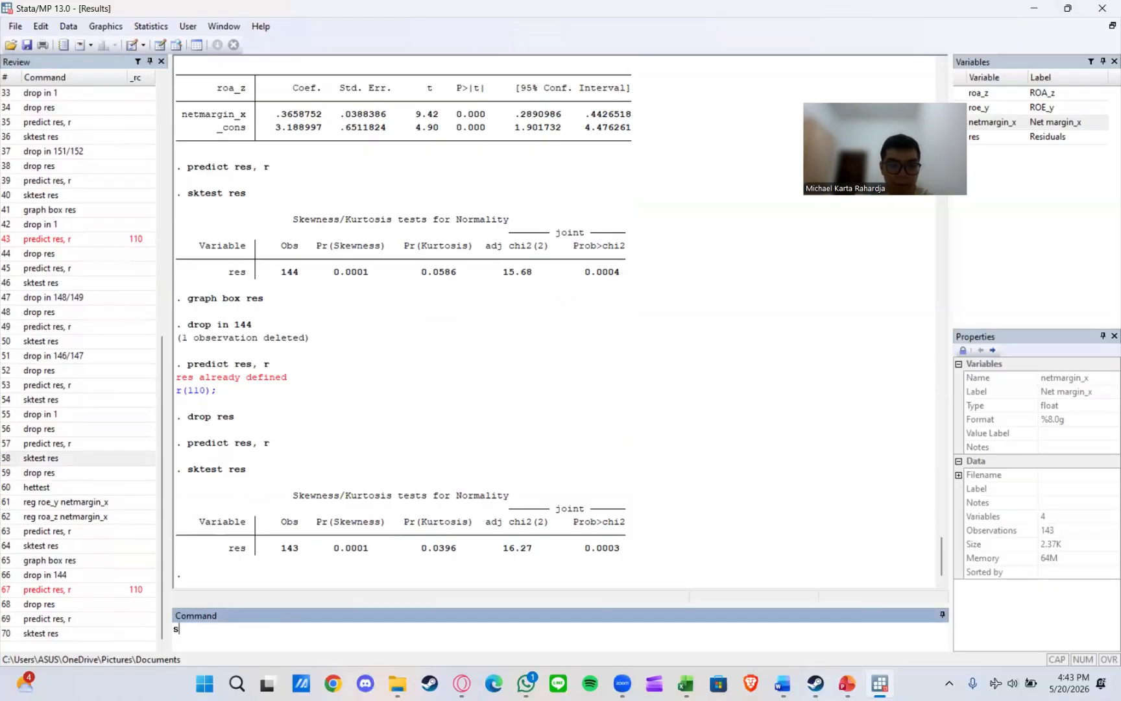
text(ort res)
key(Return)
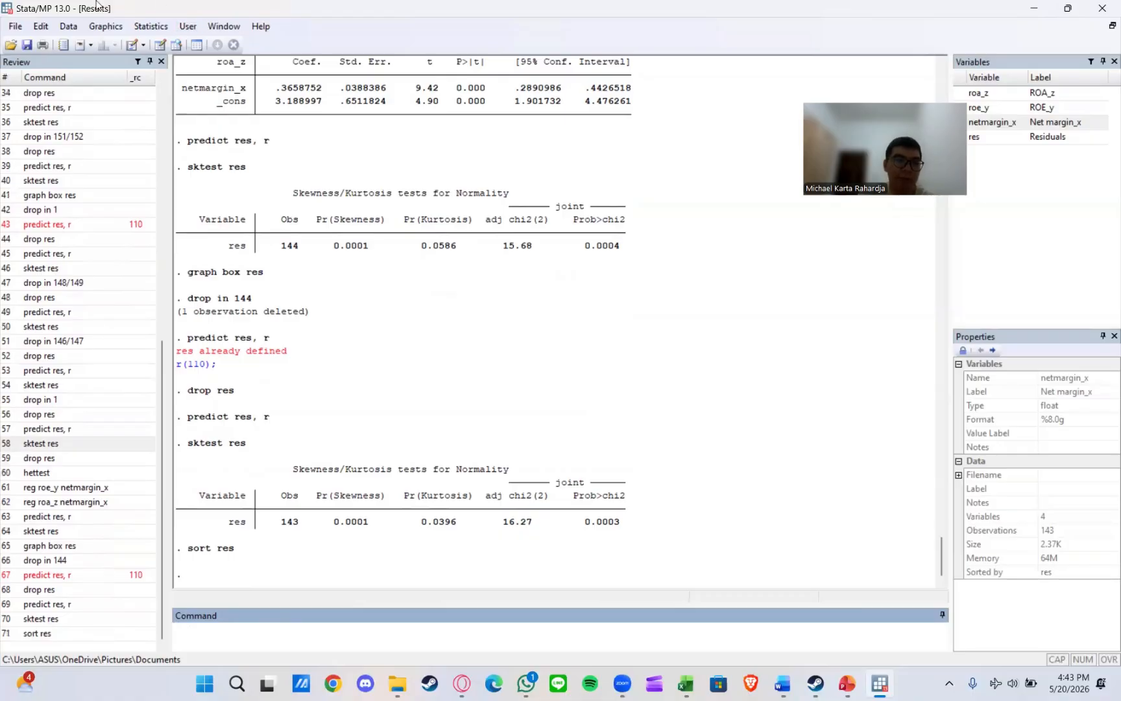
Delete observation 143, the row with the largest residual, in the Data Editor and close the editor
click(159, 45)
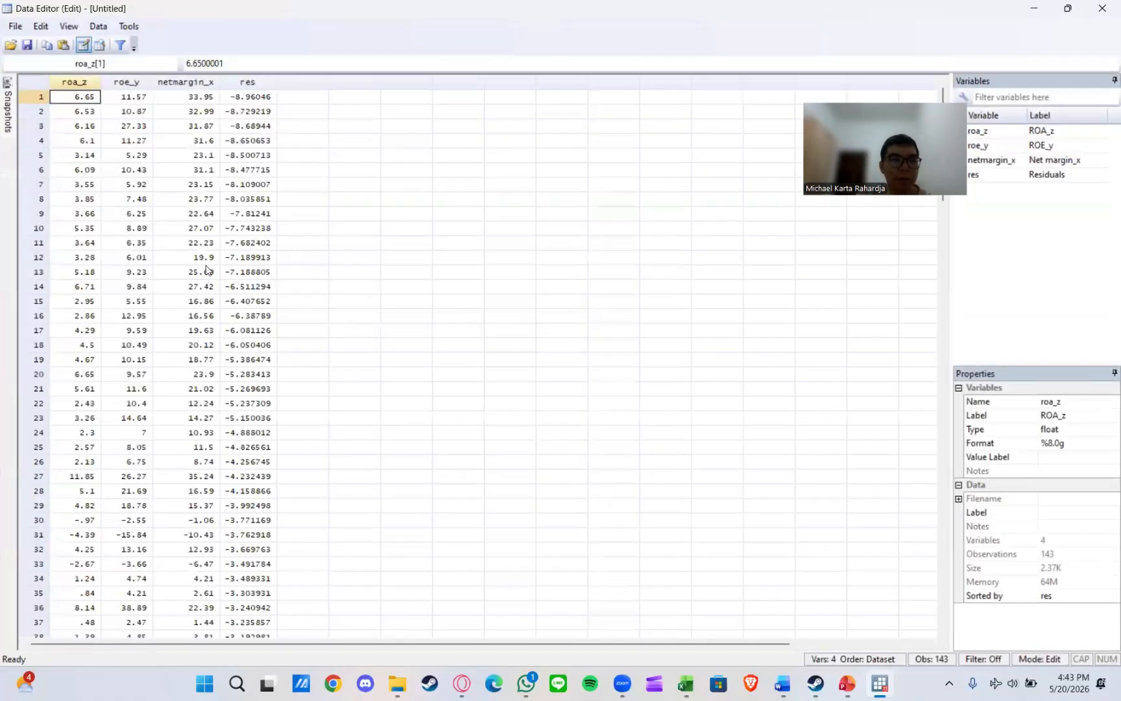
click(32, 465)
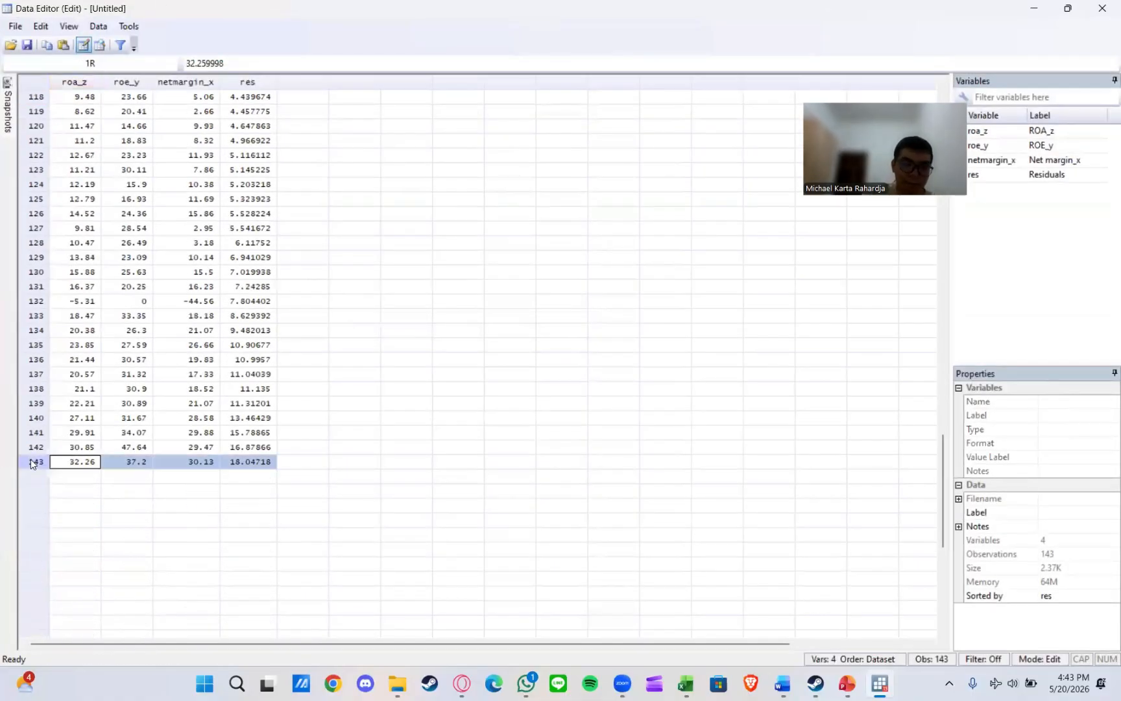
key(Delete)
click(581, 371)
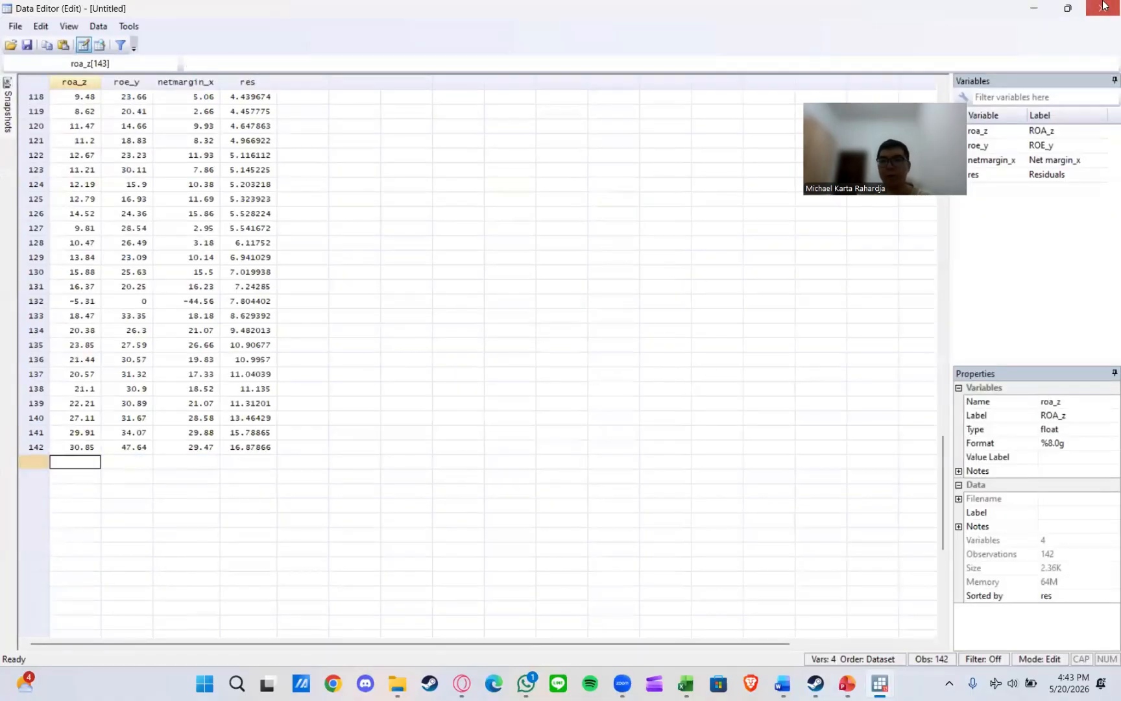
click(1102, 7)
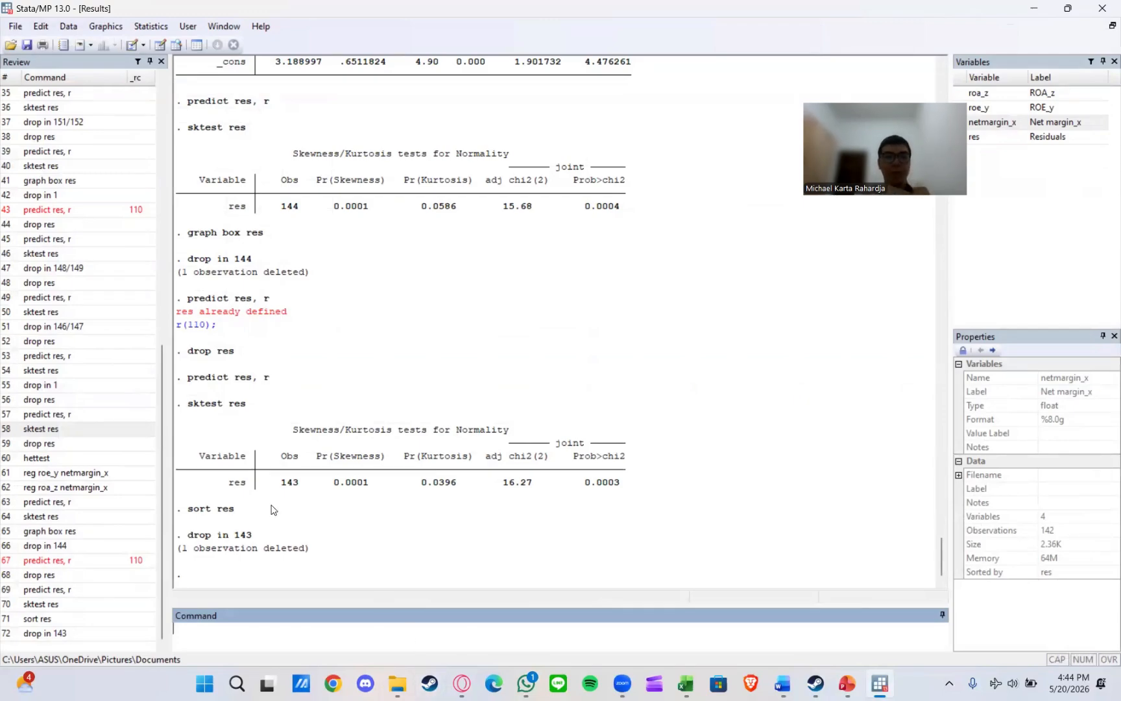
Rerun drop res, predict res, r and sktest res to retest residual normality without observation 143
double_click(70, 574)
double_click(69, 577)
double_click(68, 576)
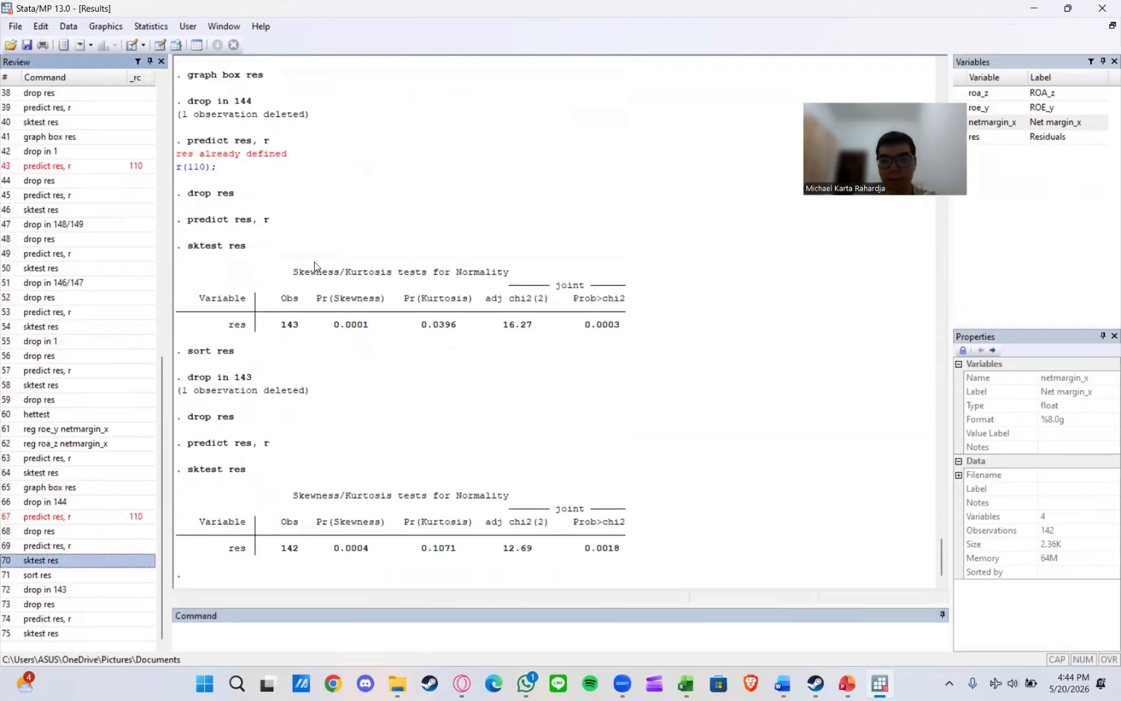
Delete observation 142, the last row with the largest residual, in the Data Editor and close the editor
click(160, 47)
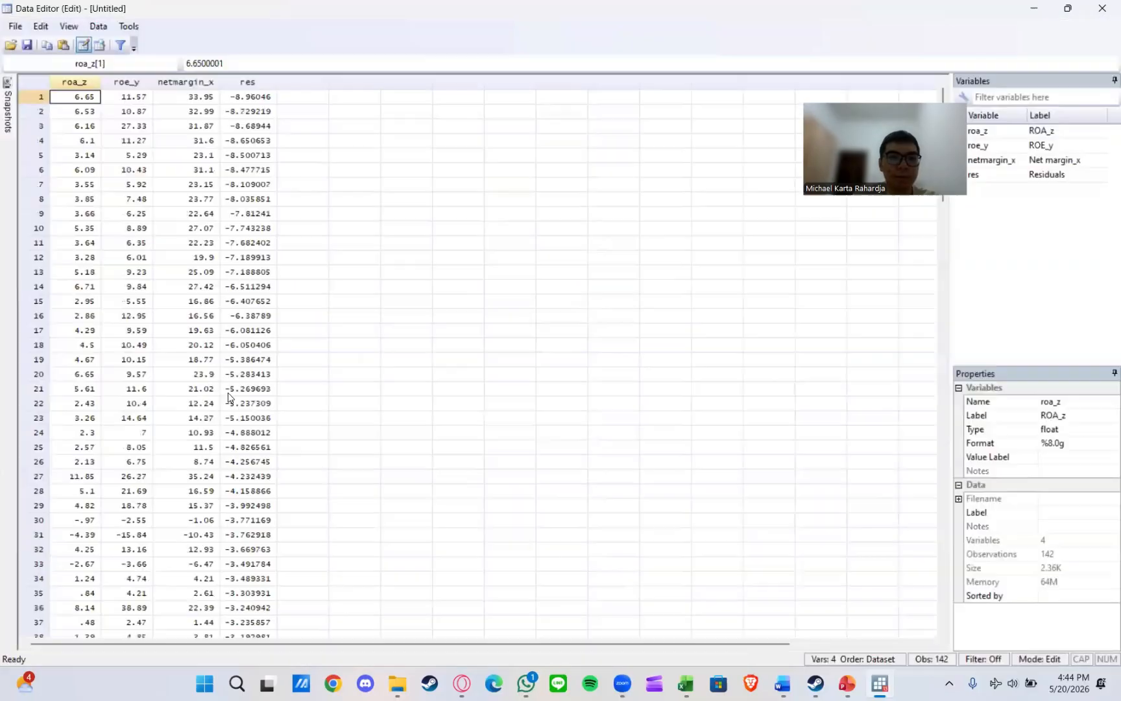
scroll(228, 397, down, 20)
click(29, 402)
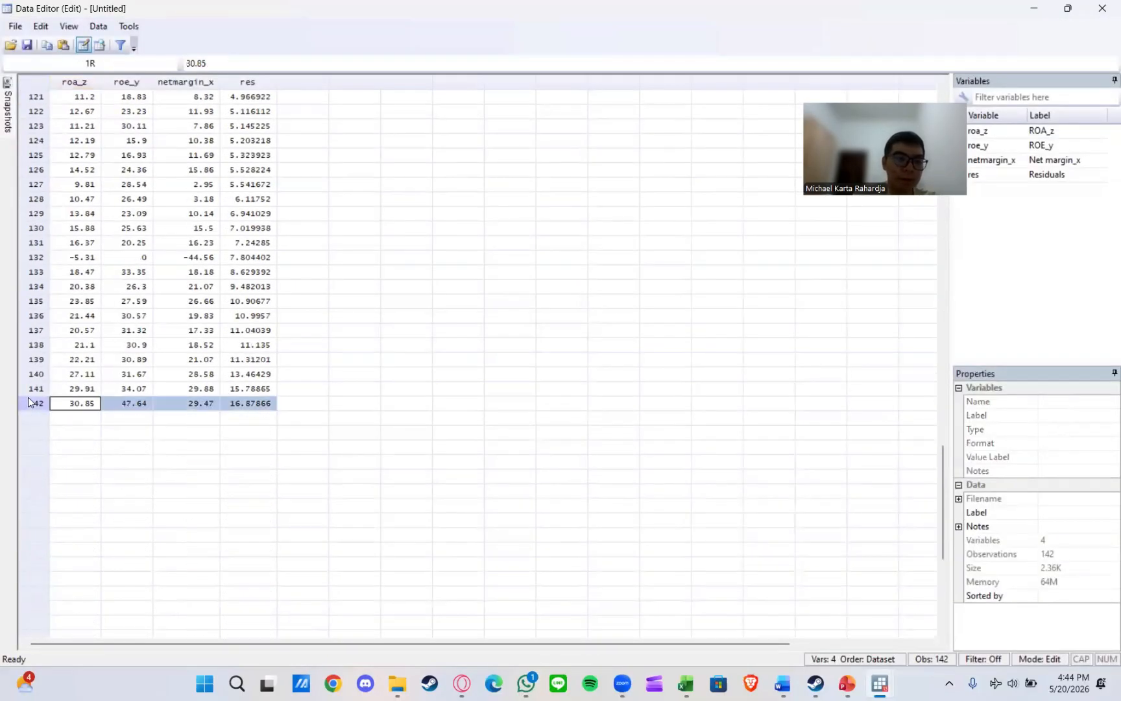
key(Delete)
click(574, 370)
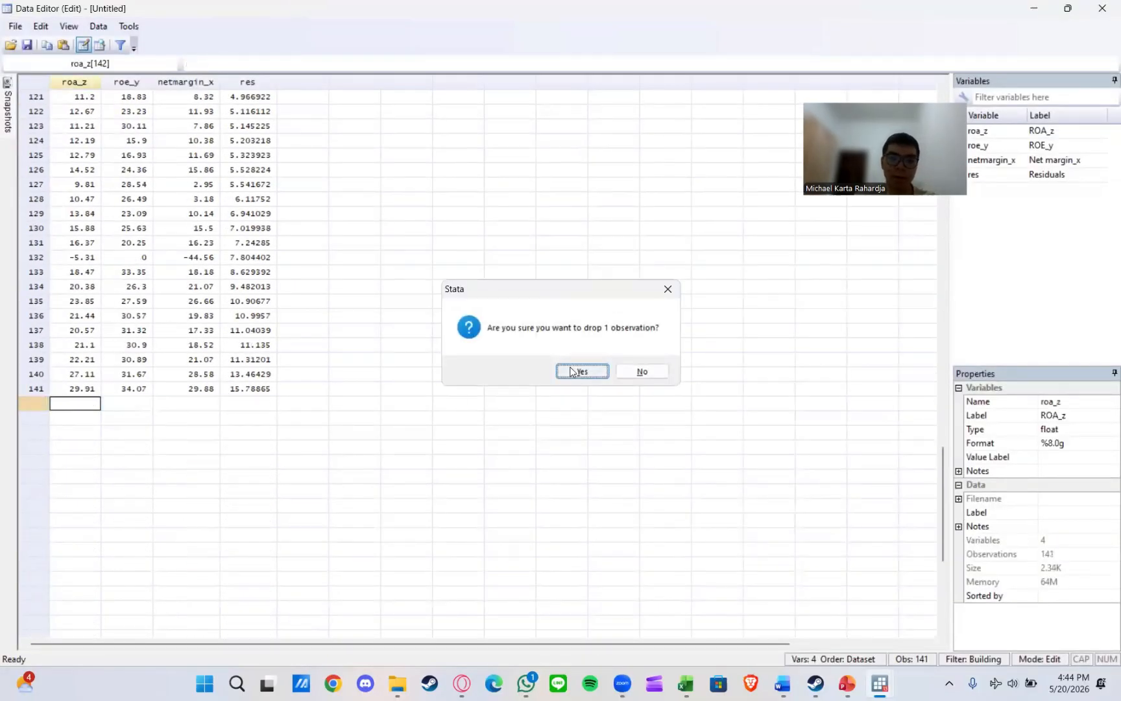
click(1103, 8)
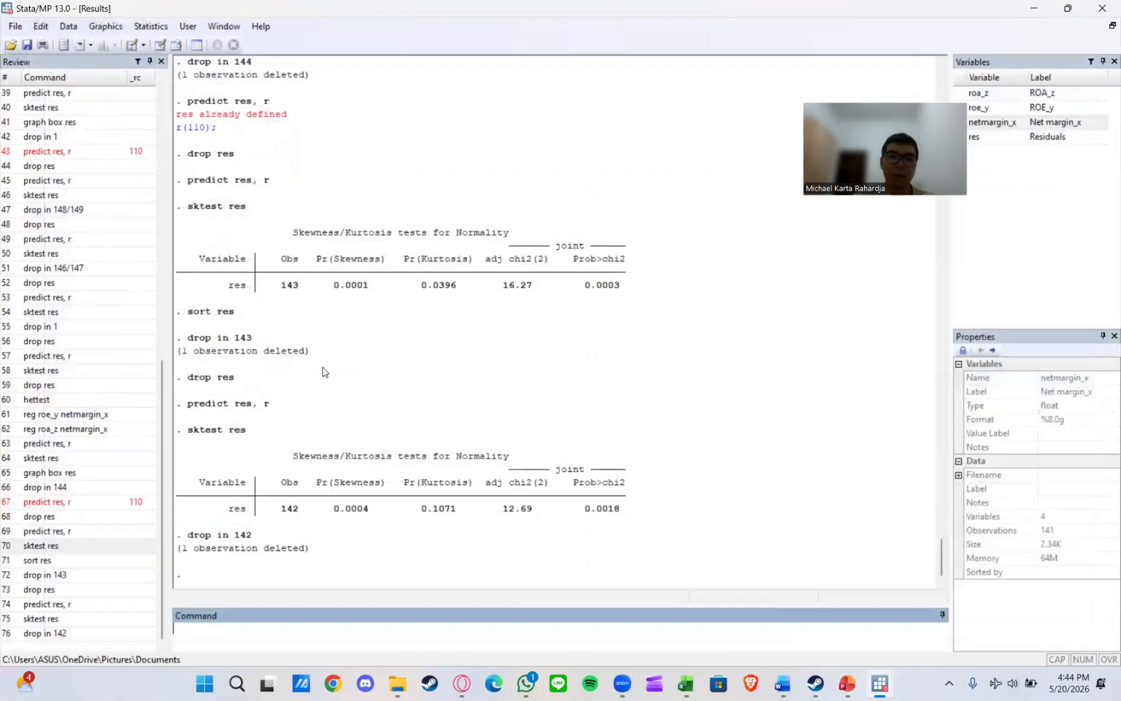
Rerun drop res, predict res, r and sktest res to retest residual normality without observation 142
double_click(57, 518)
double_click(57, 518)
double_click(57, 518)
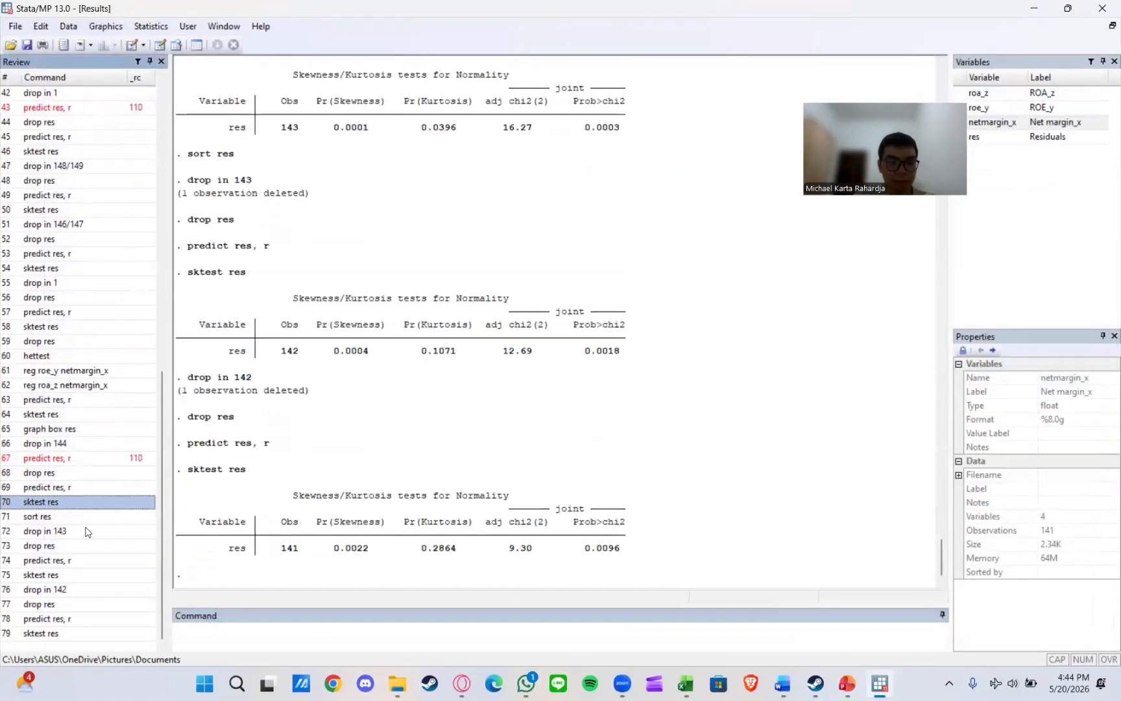
Delete observation 141, the last row with the largest residual, in the Data Editor and close the editor
click(161, 45)
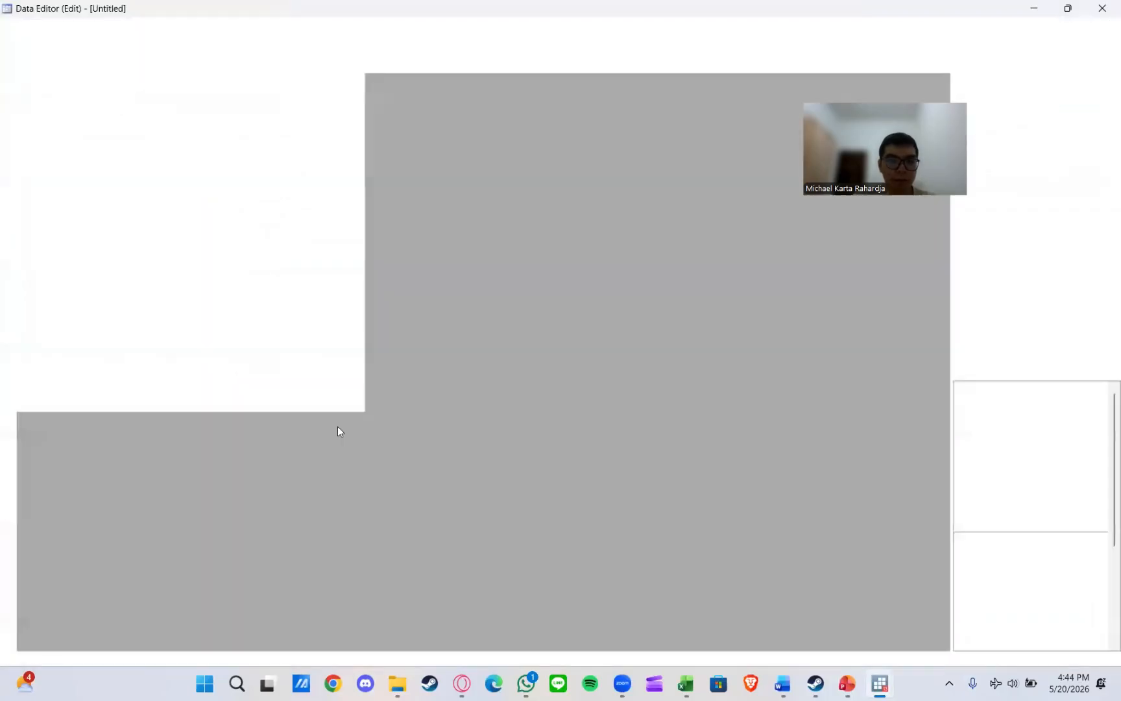
scroll(132, 611, down, 20)
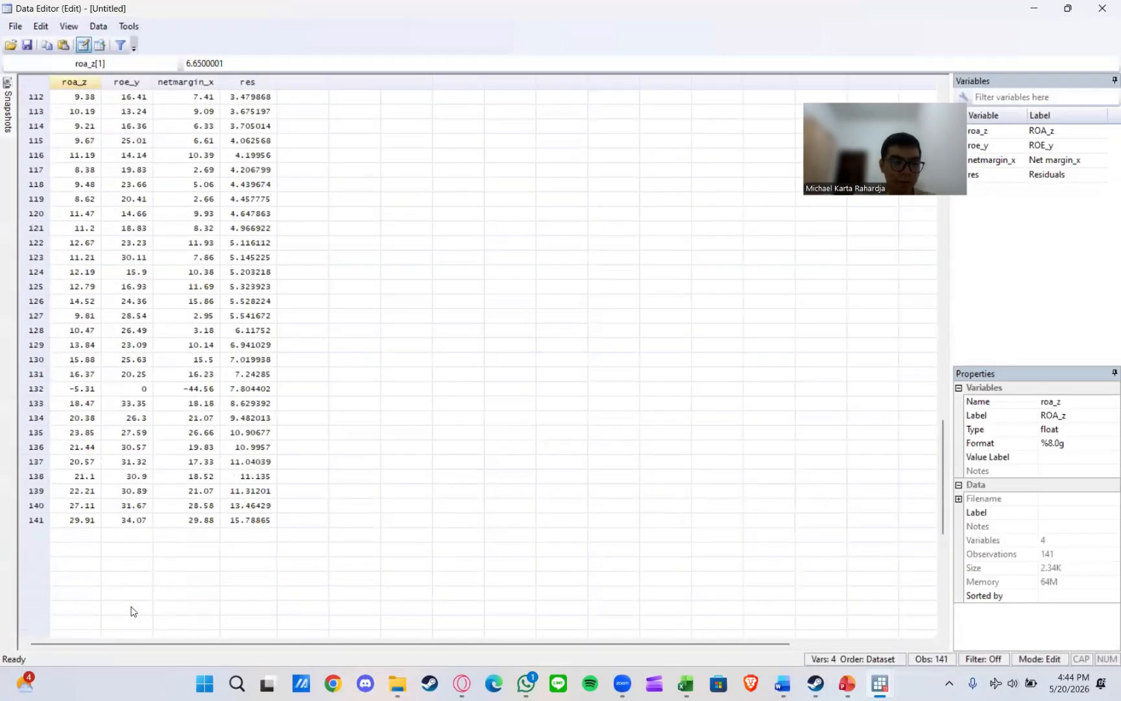
click(37, 519)
key(Delete)
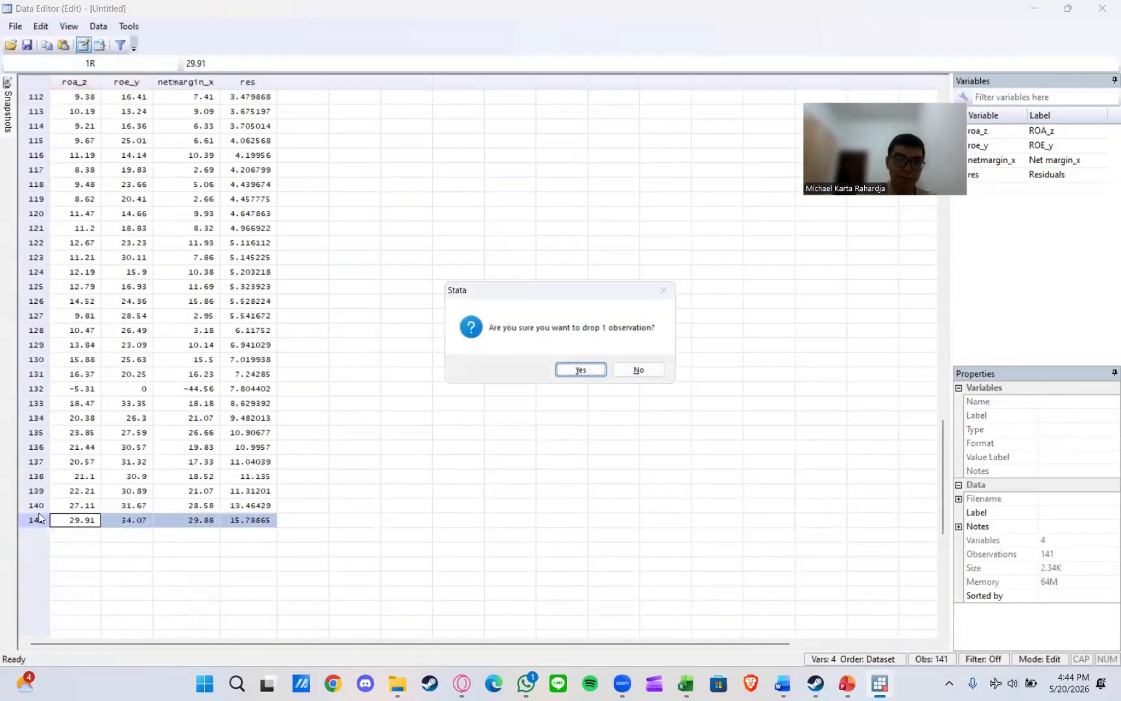
click(579, 375)
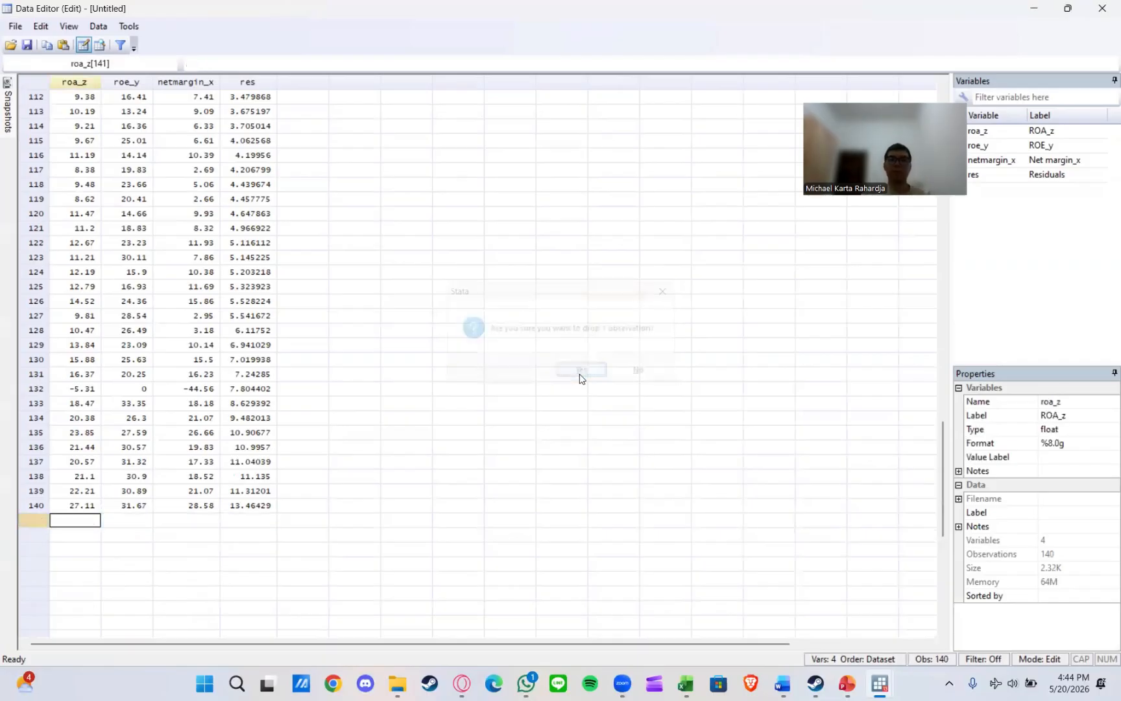
click(1105, 8)
Rerun drop res, predict res, r and sktest res to retest residual normality without observation 141
double_click(53, 582)
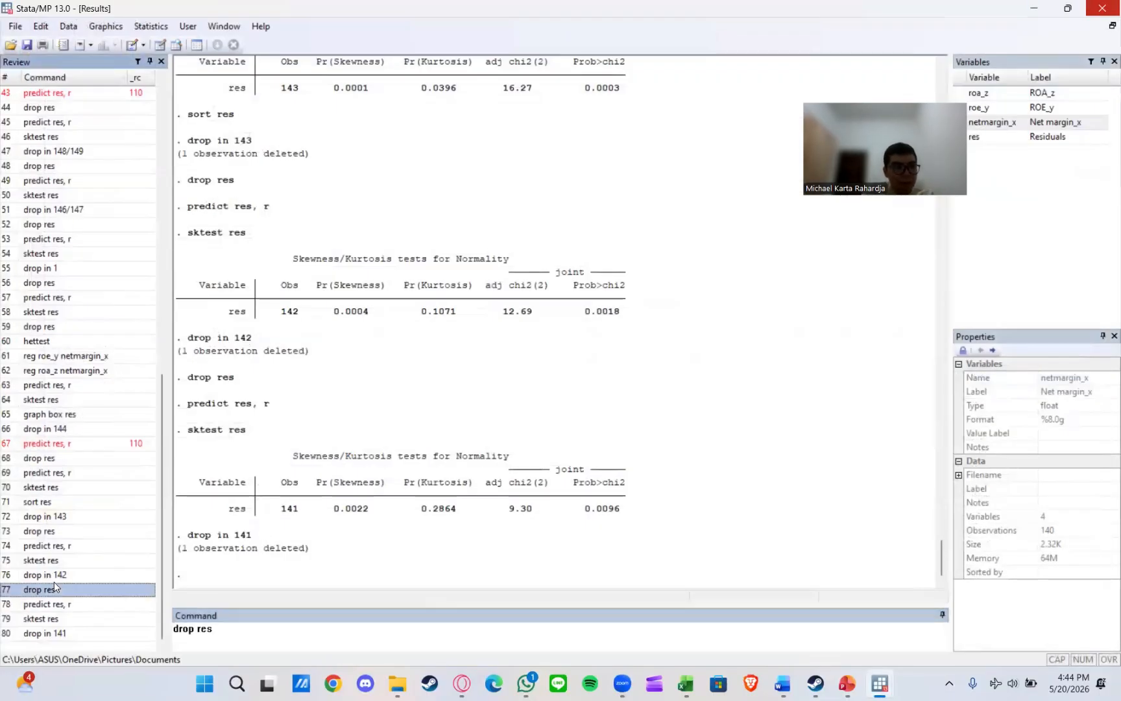
double_click(53, 582)
double_click(54, 588)
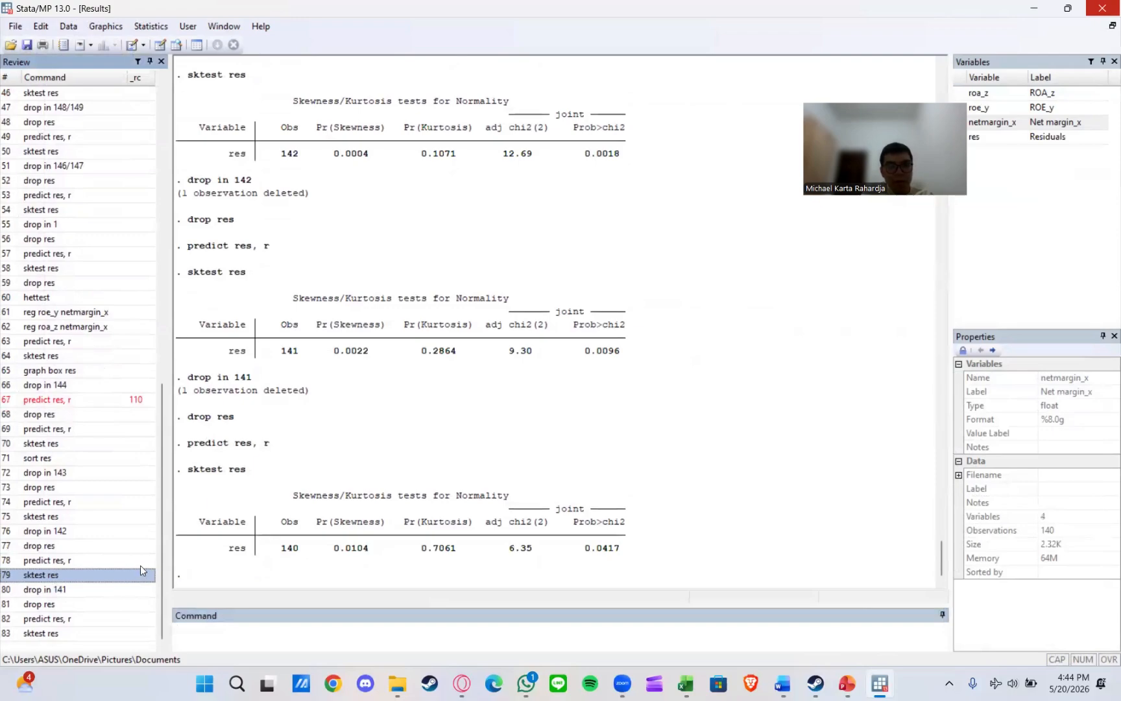
Plot the current residuals with graph box res to inspect the remaining outliers, and close the graph
text(gr)
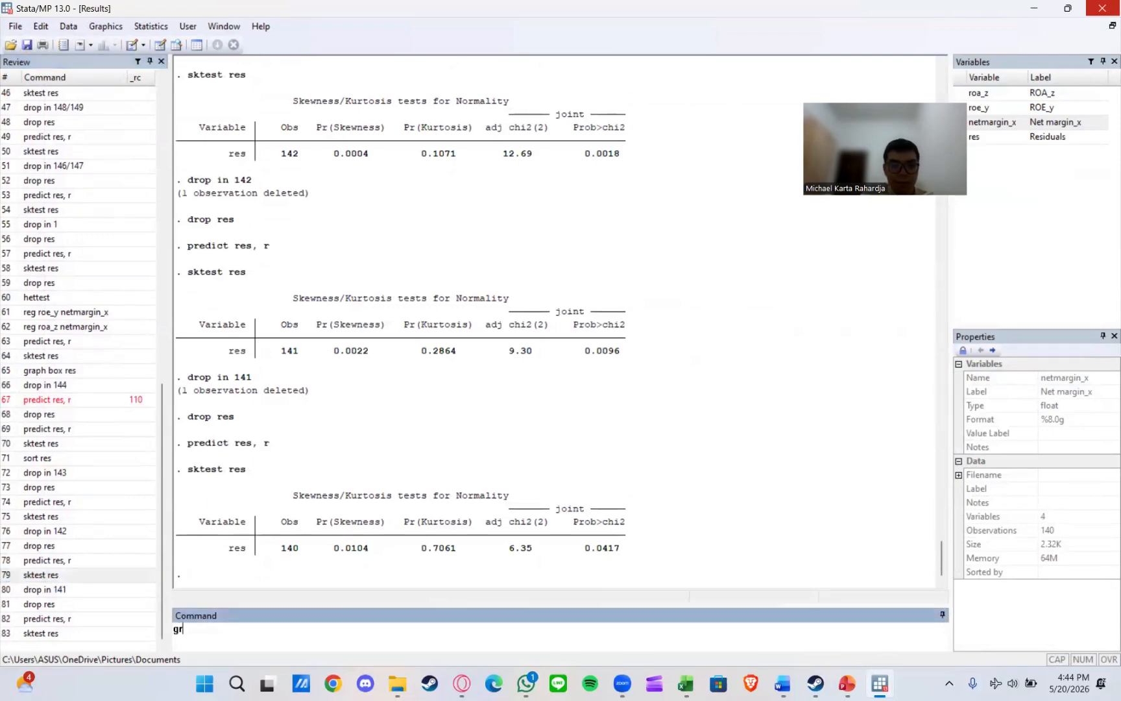
text(aph box re)
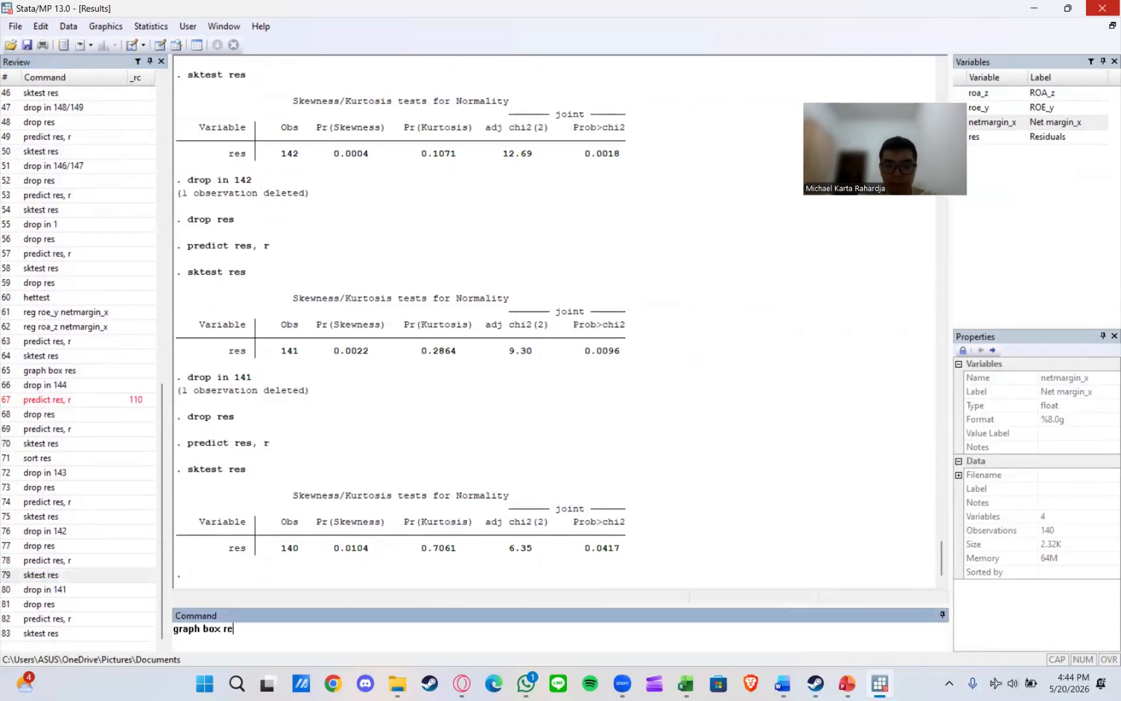
text(s)
key(Return)
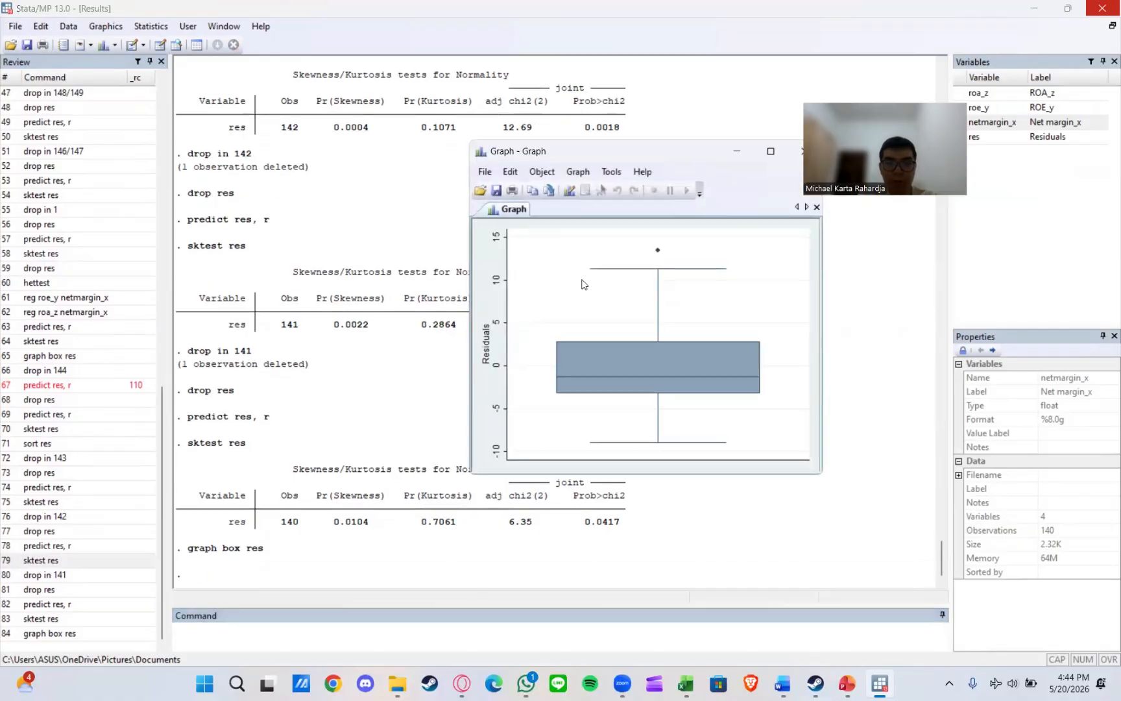
click(802, 150)
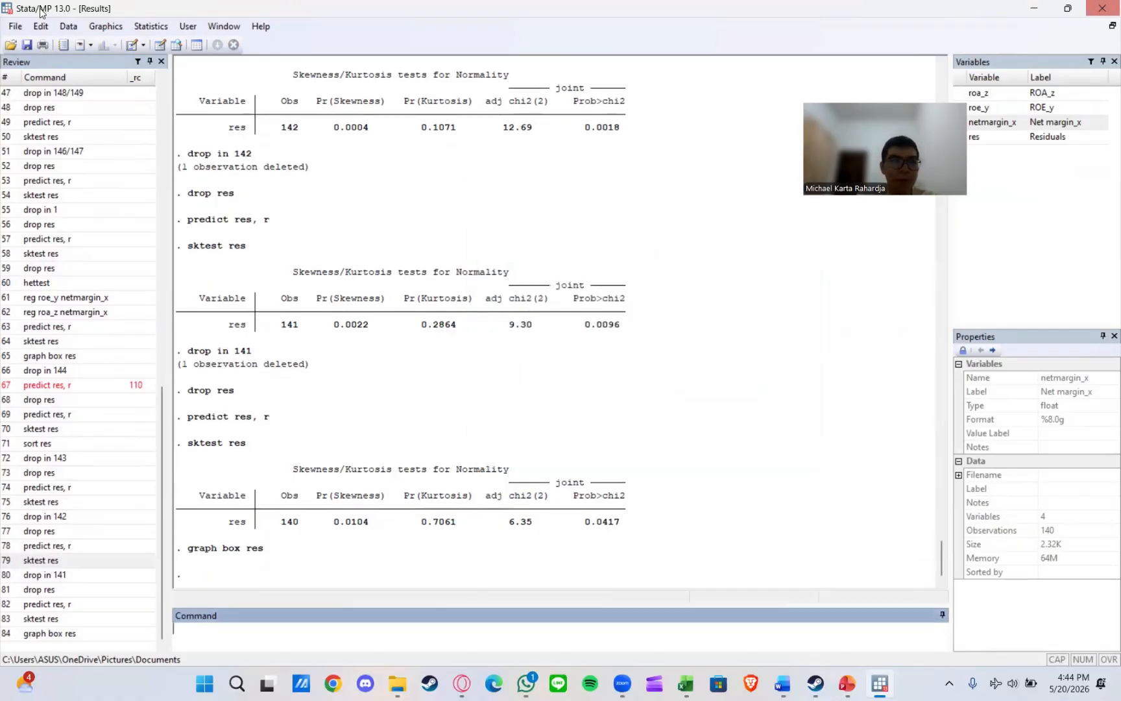
Delete observation 140, the last row with the largest residual, in the Data Editor and close the editor
click(175, 45)
click(1103, 7)
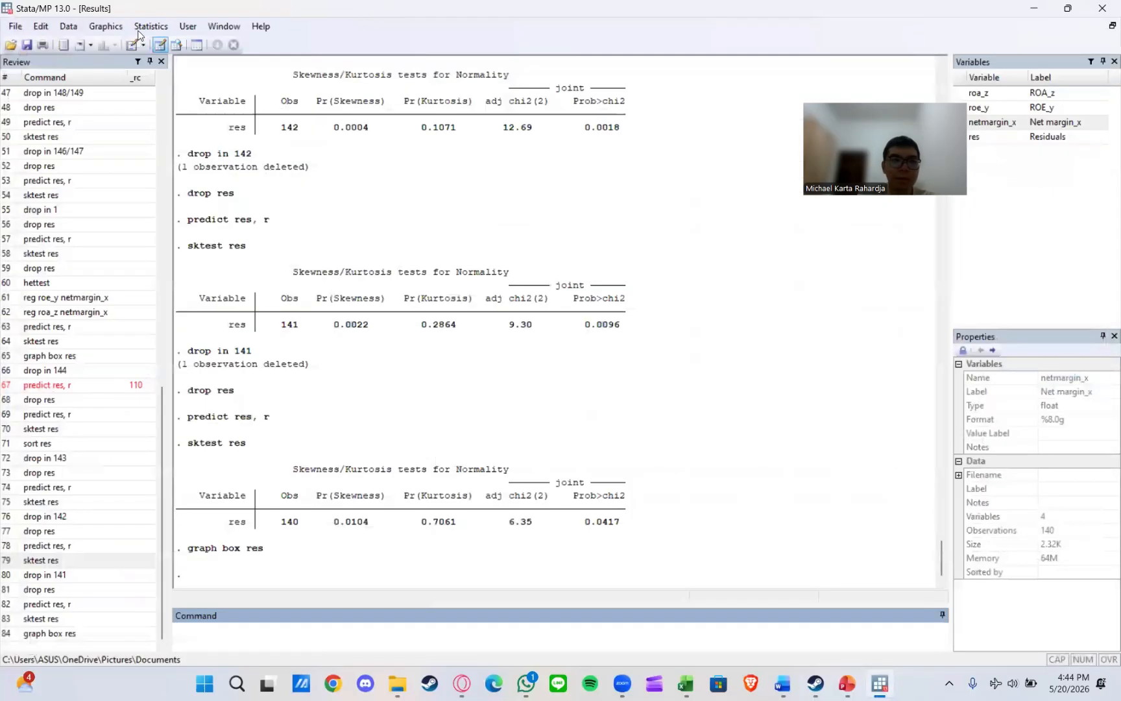
click(159, 44)
scroll(157, 300, down, 20)
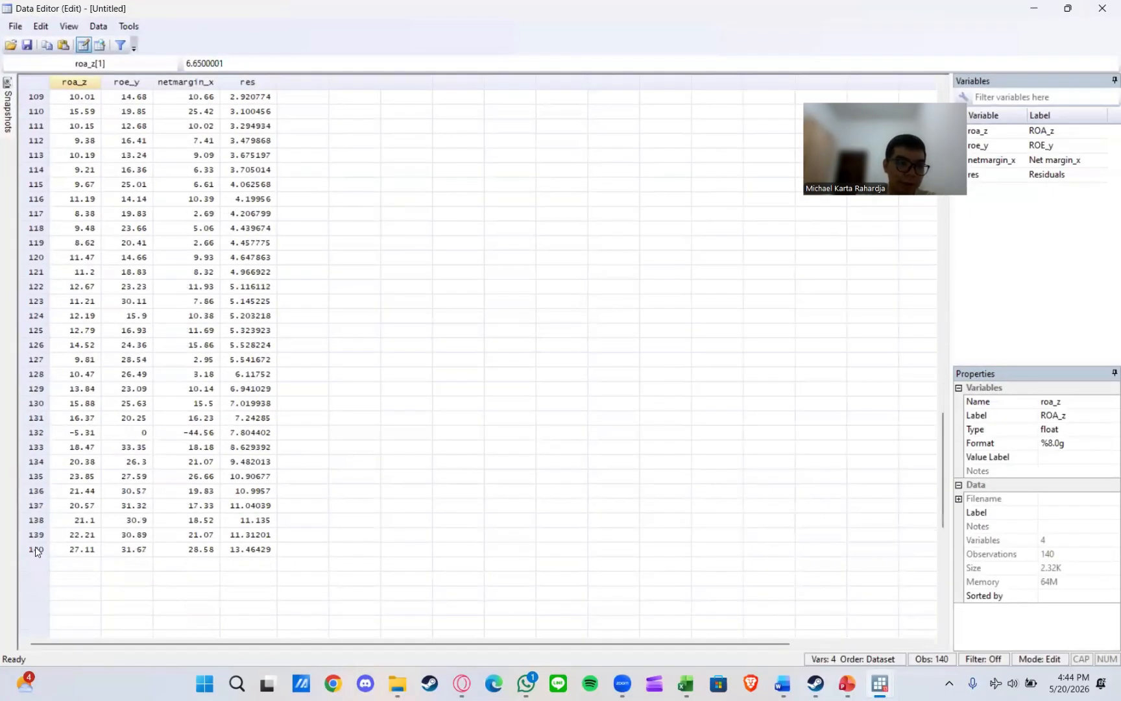
click(35, 549)
key(Delete)
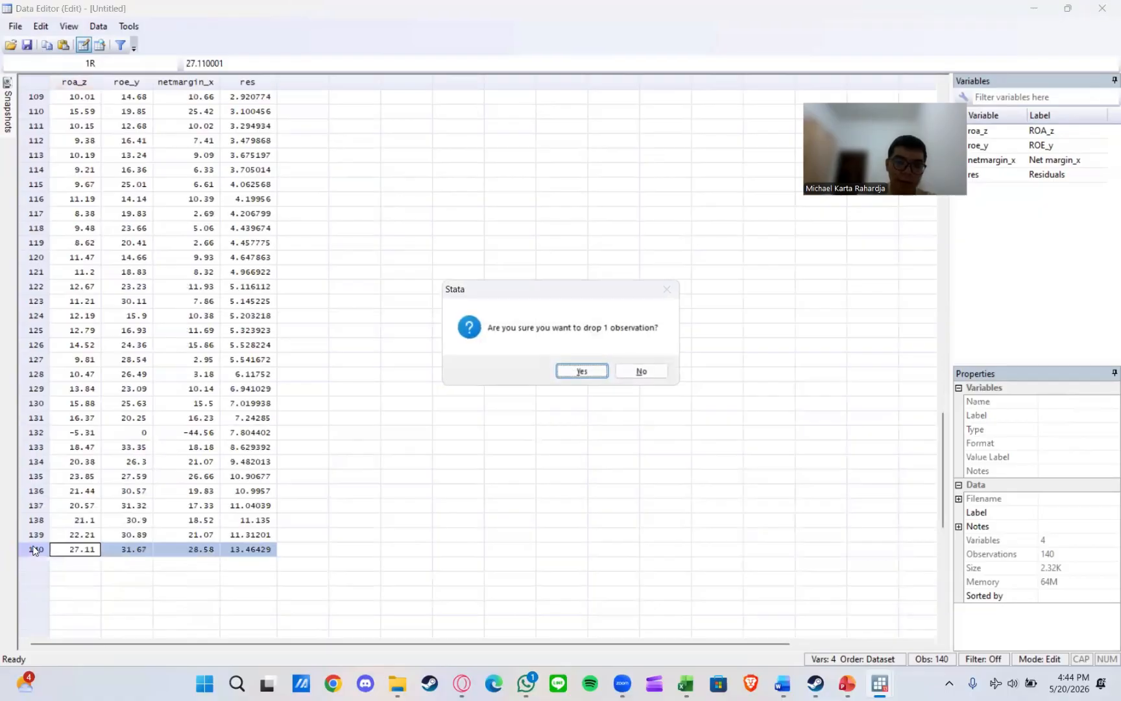
click(576, 369)
click(1103, 8)
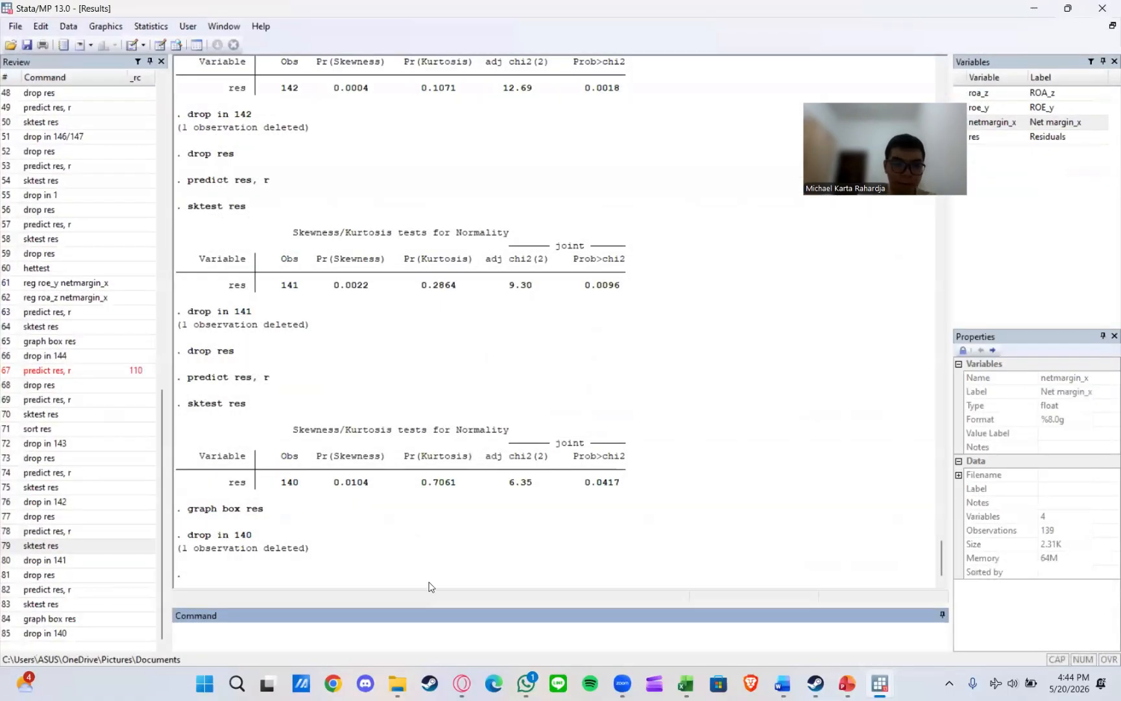
Rerun drop res, predict res, r and sktest res to retest residual normality without observation 140
double_click(95, 517)
double_click(95, 517)
double_click(94, 517)
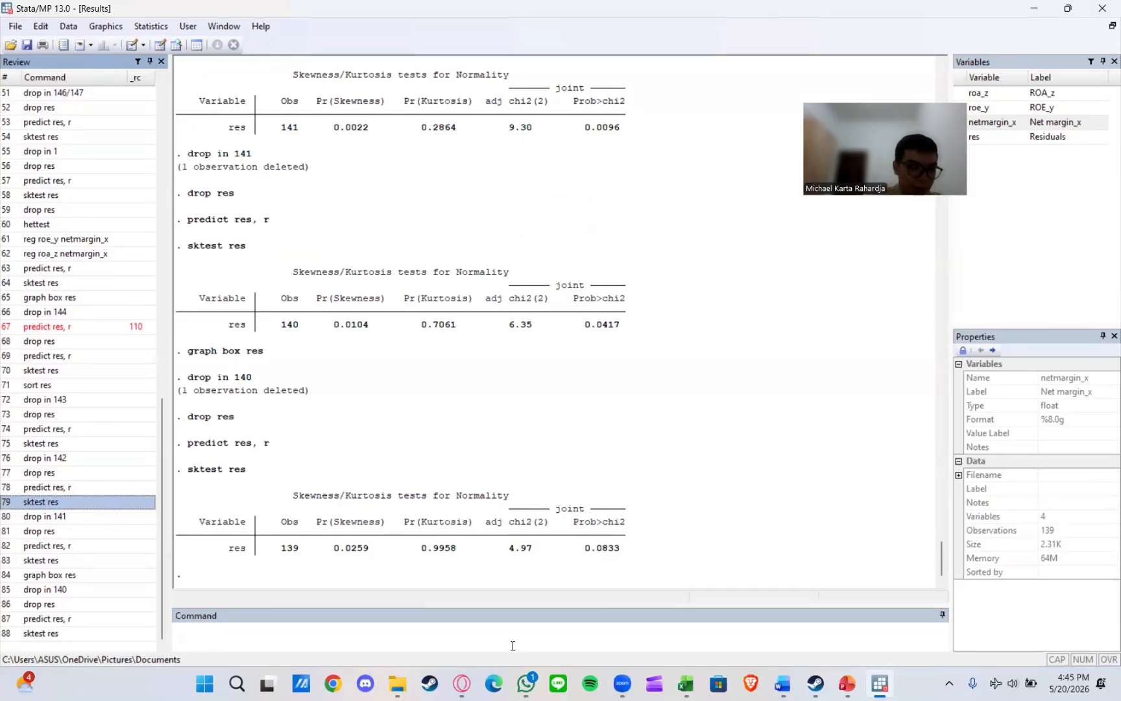
Drop the res variable and run hettest to check the ROA regression for heteroskedasticity
click(285, 627)
text(rop res)
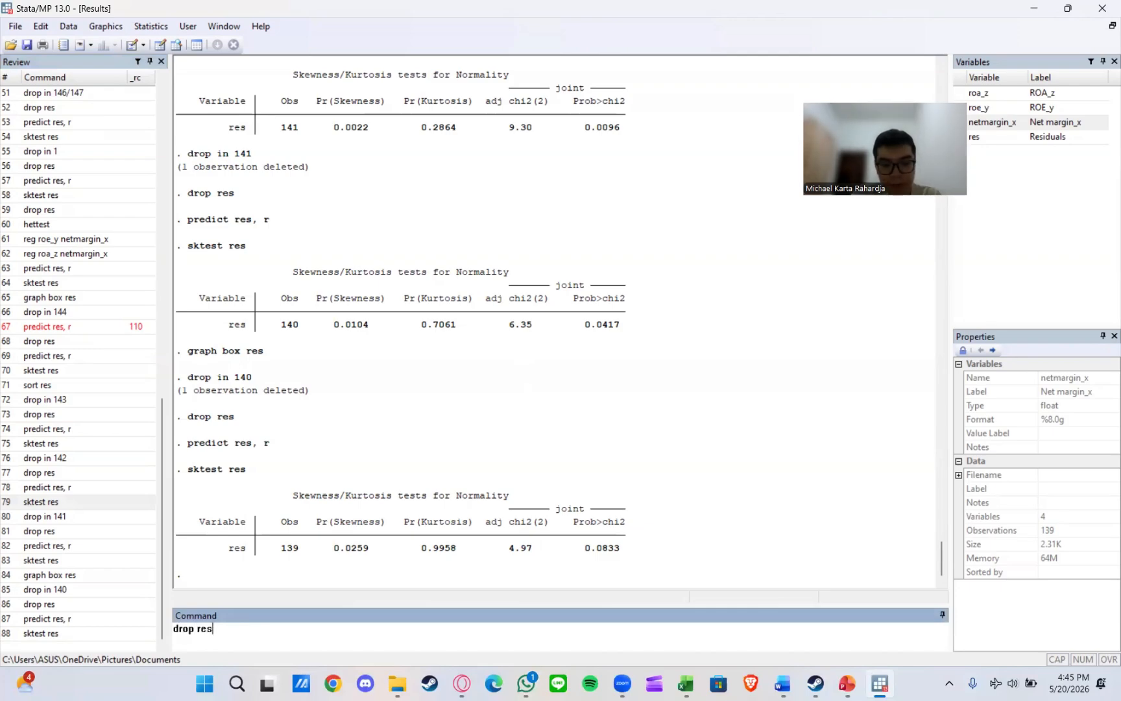
key(Return)
text(hettest)
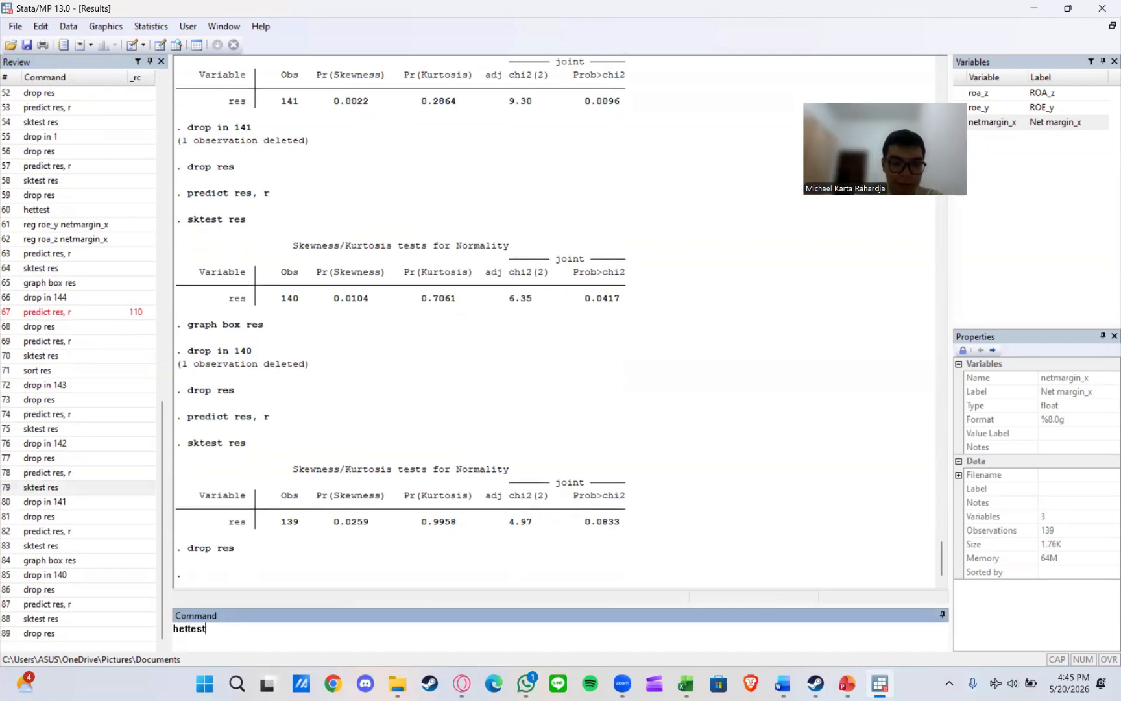
key(Return)
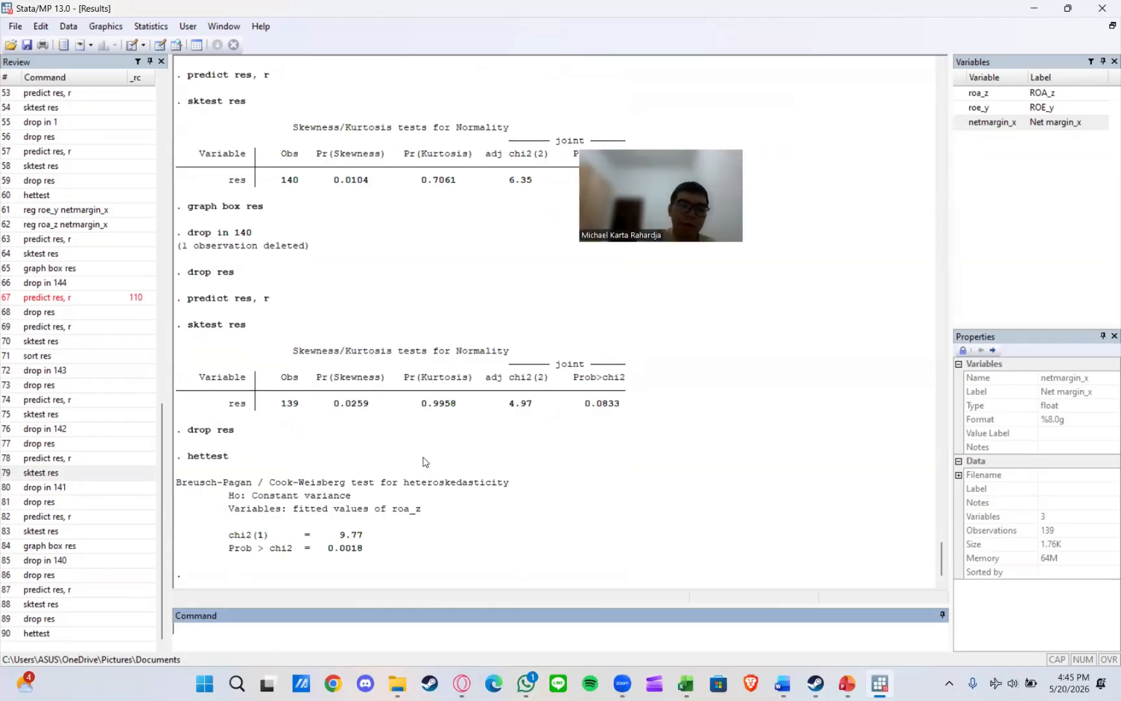
Regress roa_z on netmargin_x with robust standard errors using reg roa_z netmargin_x, vce(robust)
text(reg)
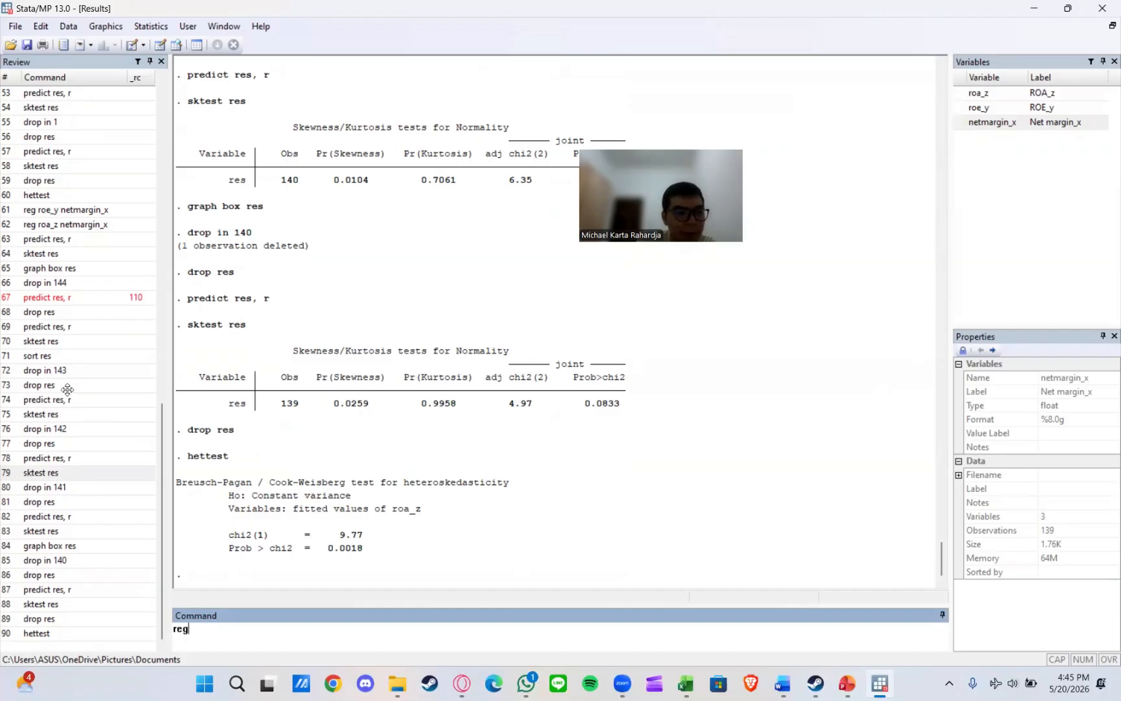
click(1038, 98)
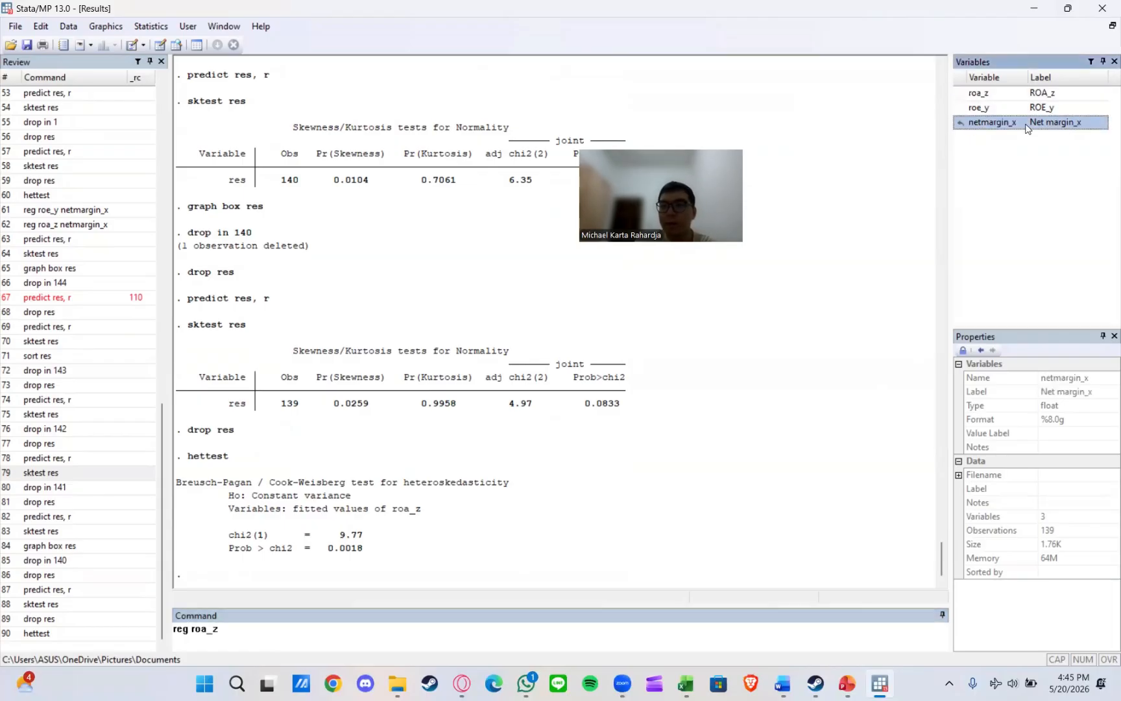
click(1026, 128)
text(, vc)
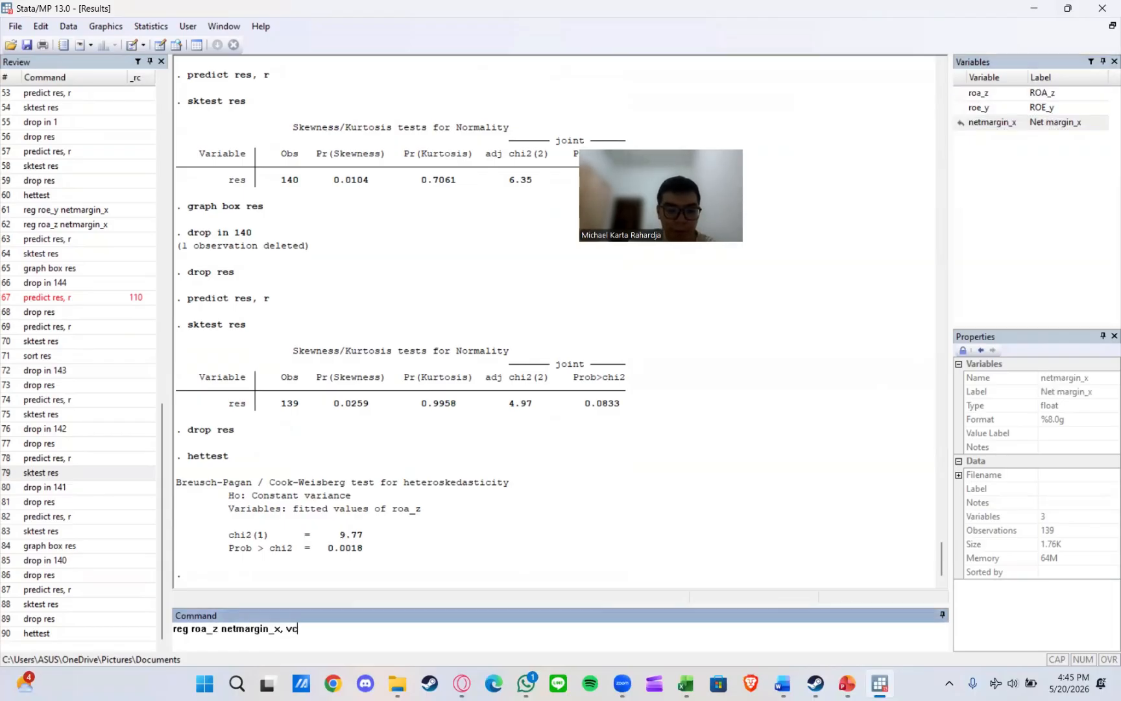
text(e(ro)
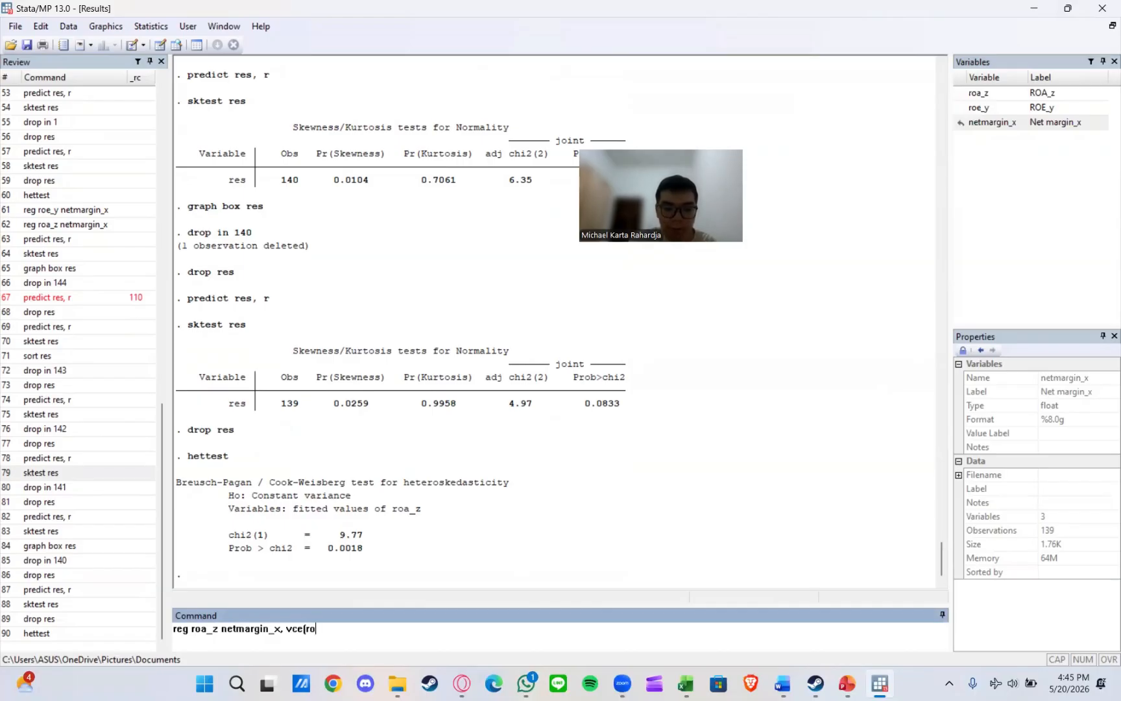
text(bust)
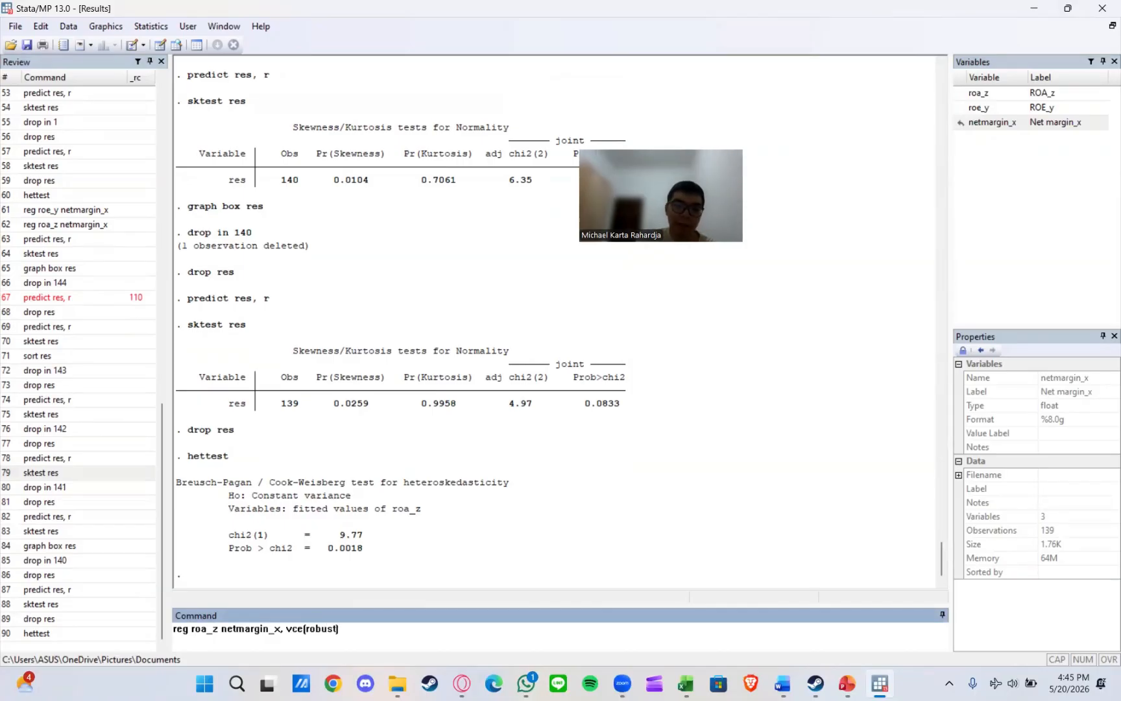
key(Return)
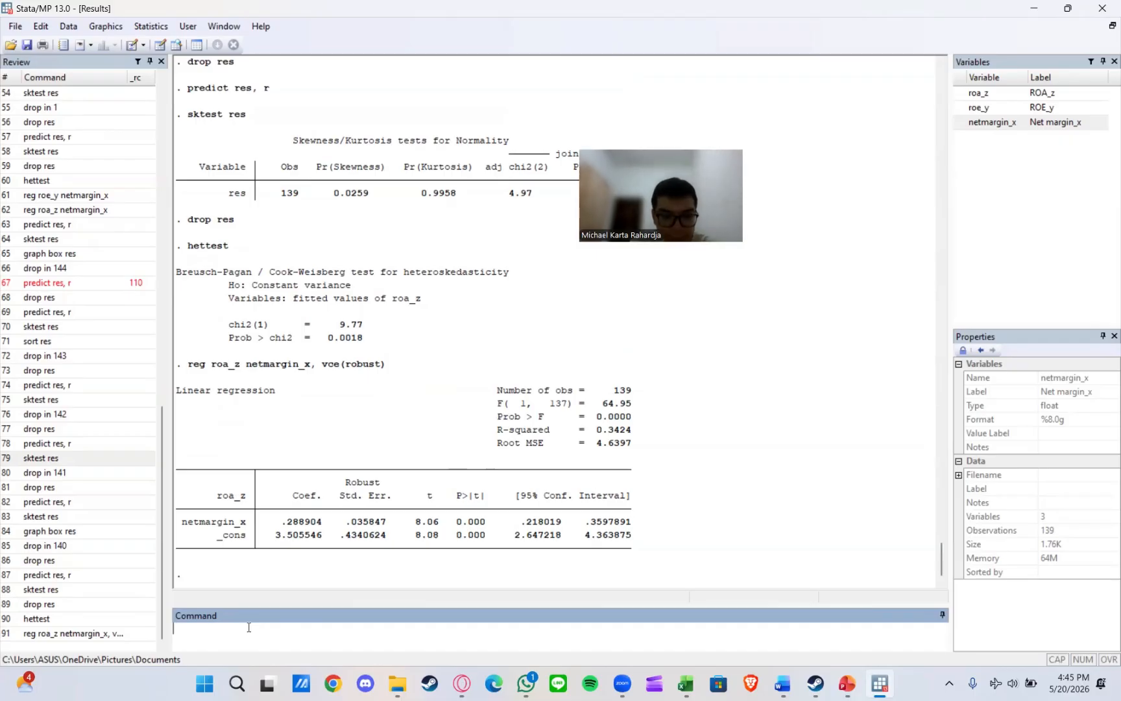
Regress roe_y on netmargin_x and roa_z with reg roe_y netmargin_x roa_z
text(r)
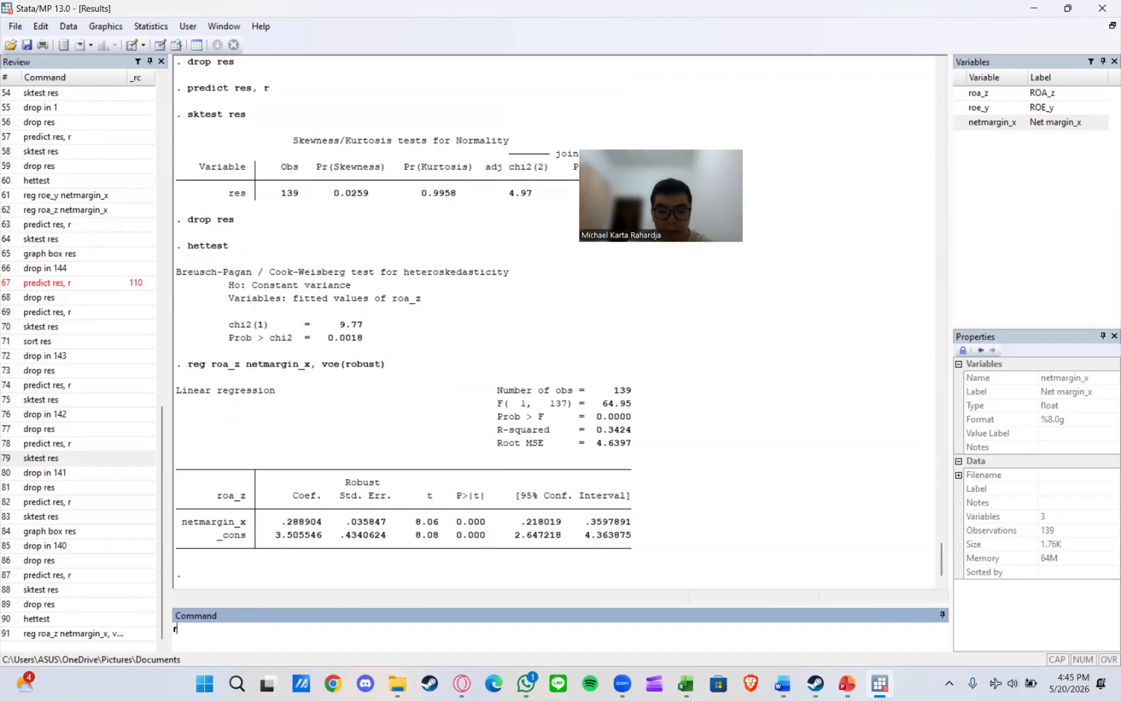
text(eg)
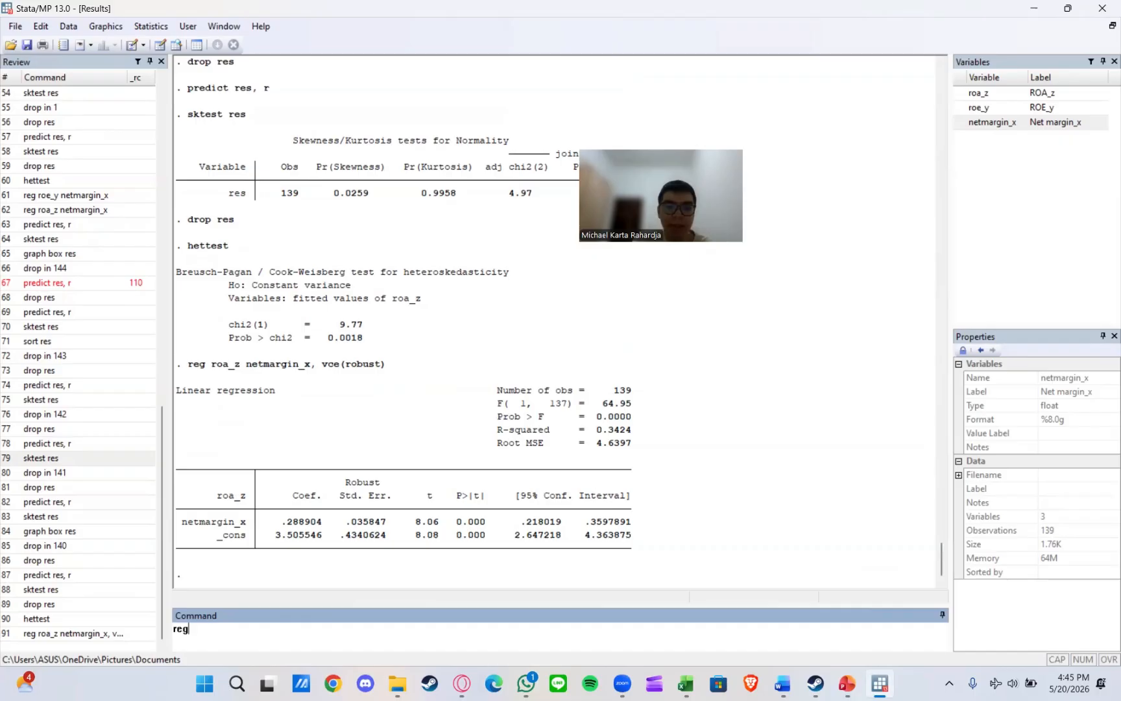
click(1049, 110)
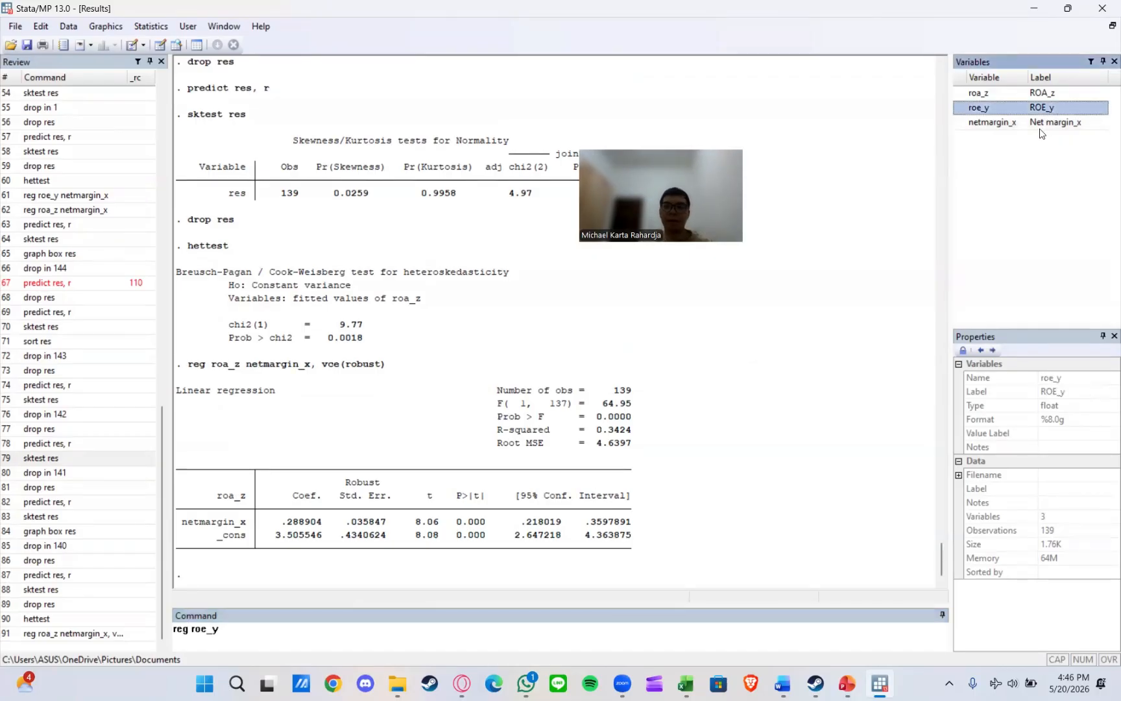
click(1039, 127)
click(1034, 94)
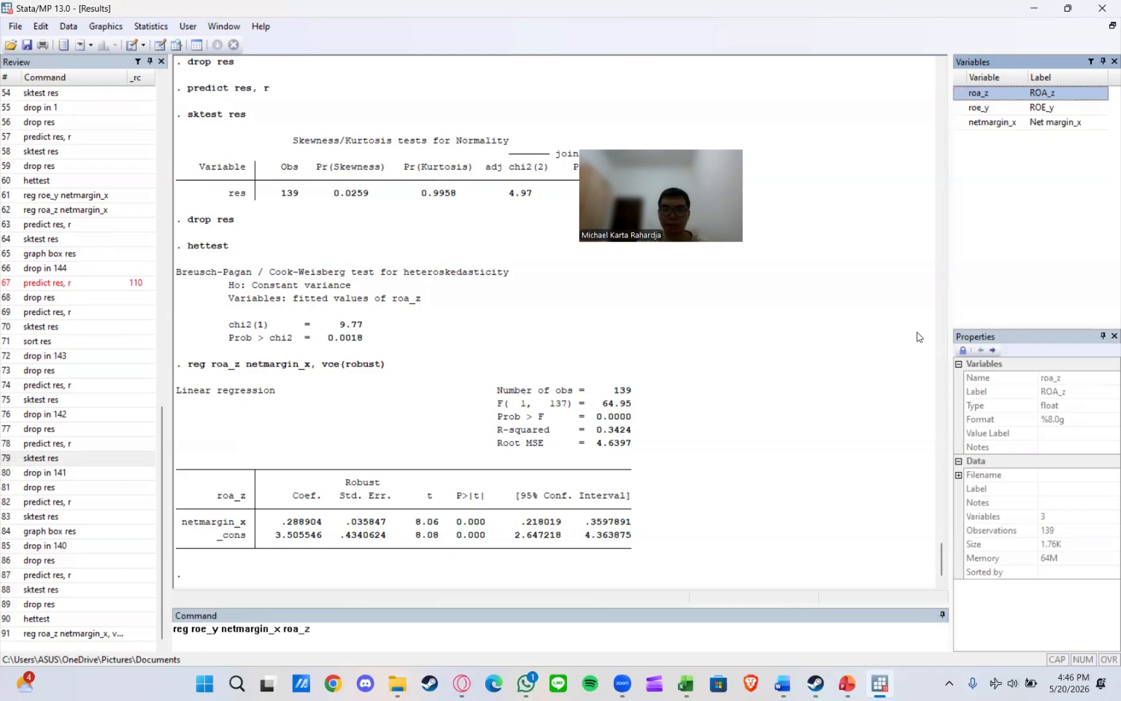
key(Return)
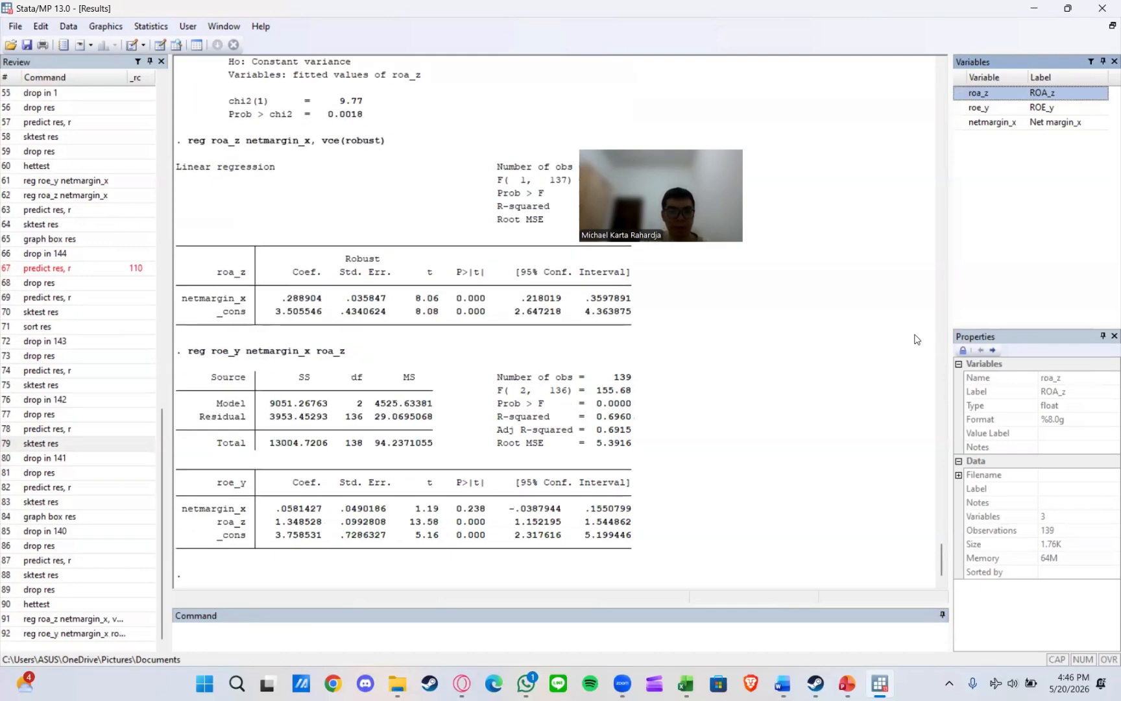
Run predict res, r and sktest res to test residual normality of the regression of roe_y on netmargin_x and roa_z
click(414, 628)
text(pre)
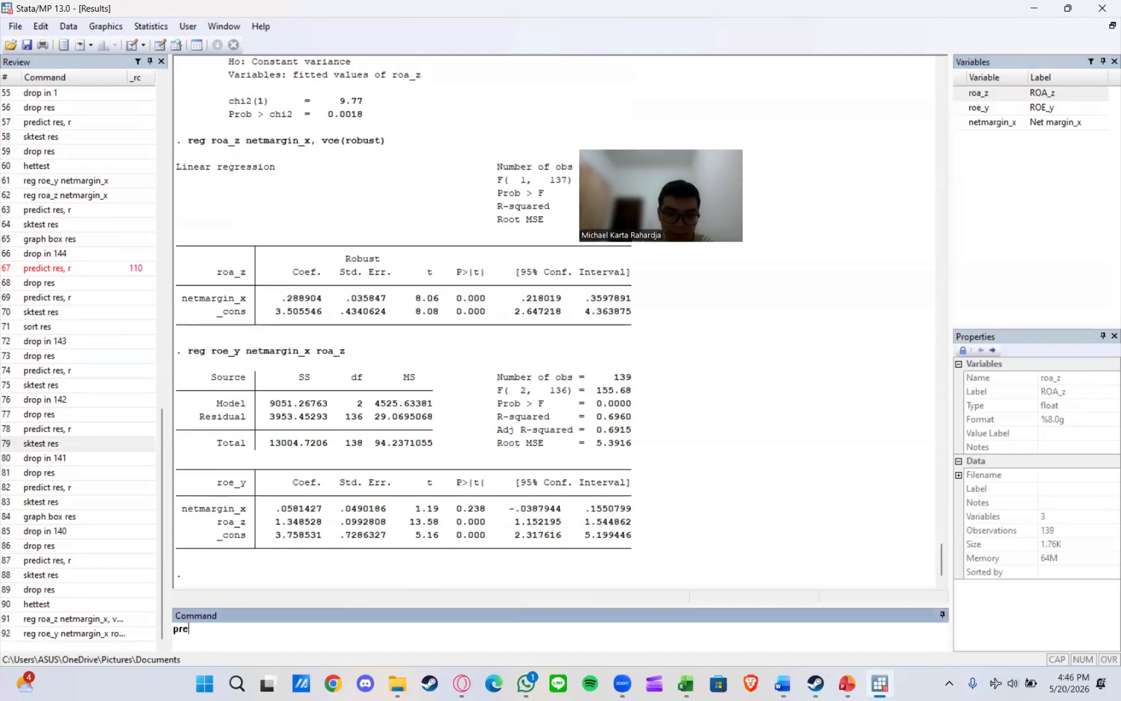
text(dict res)
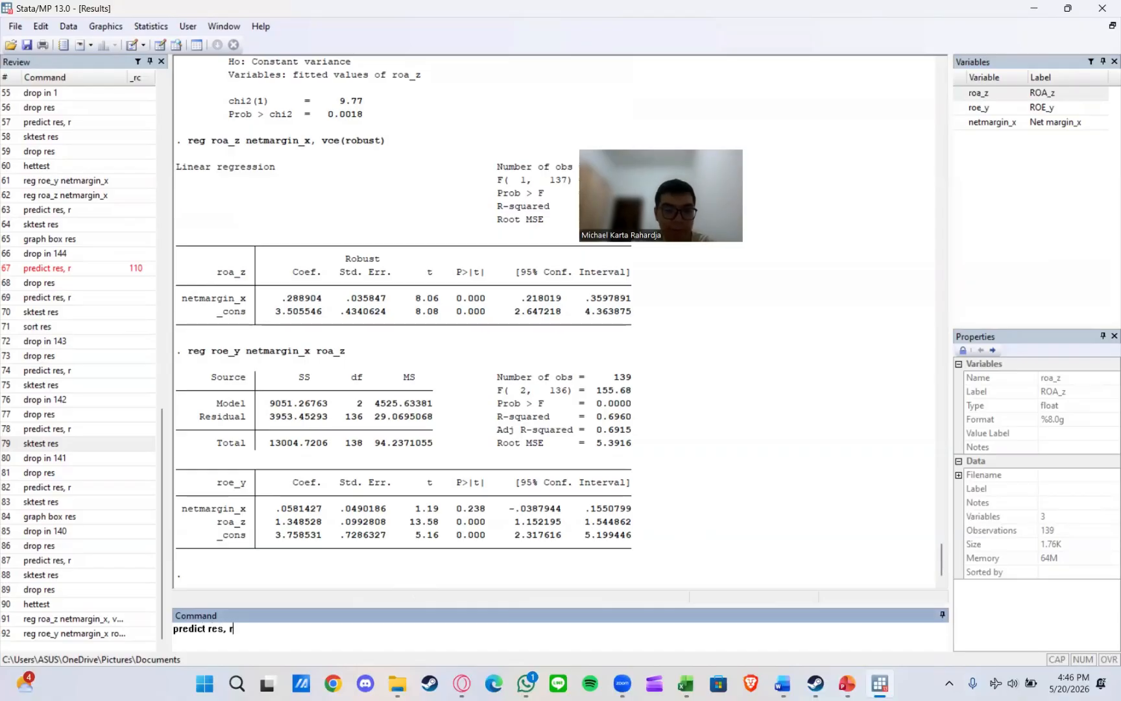
text(, r)
key(Return)
text(sktre)
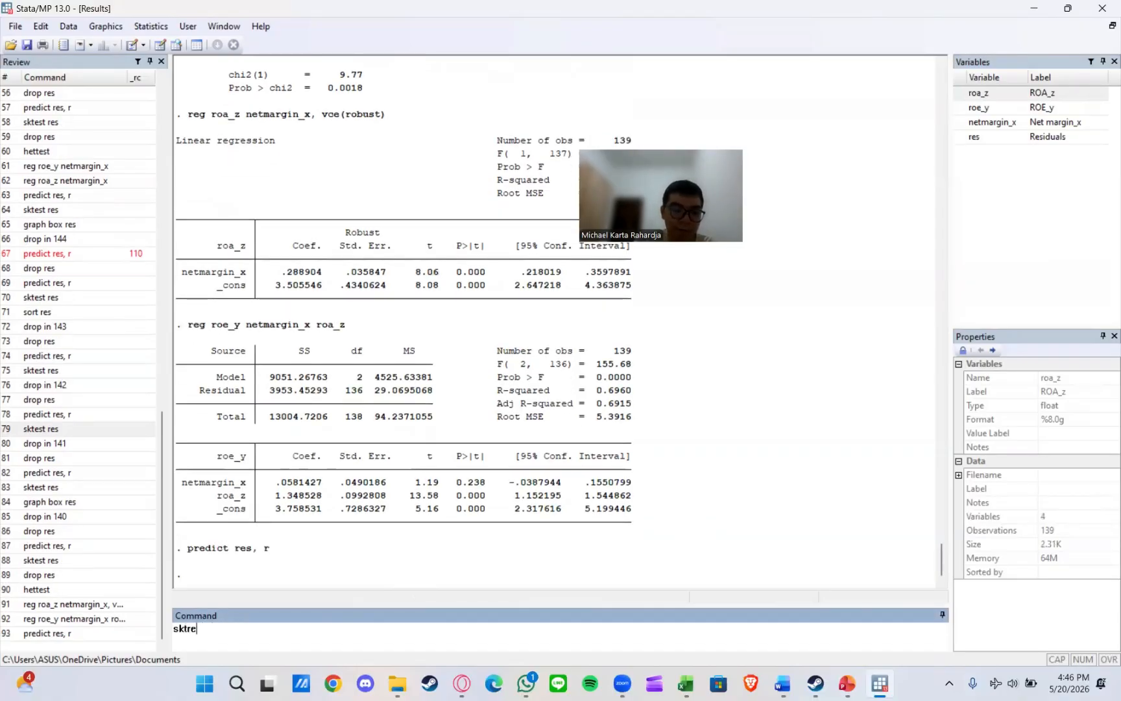
key(BackSpace)
key(BackSpace)
text(est res)
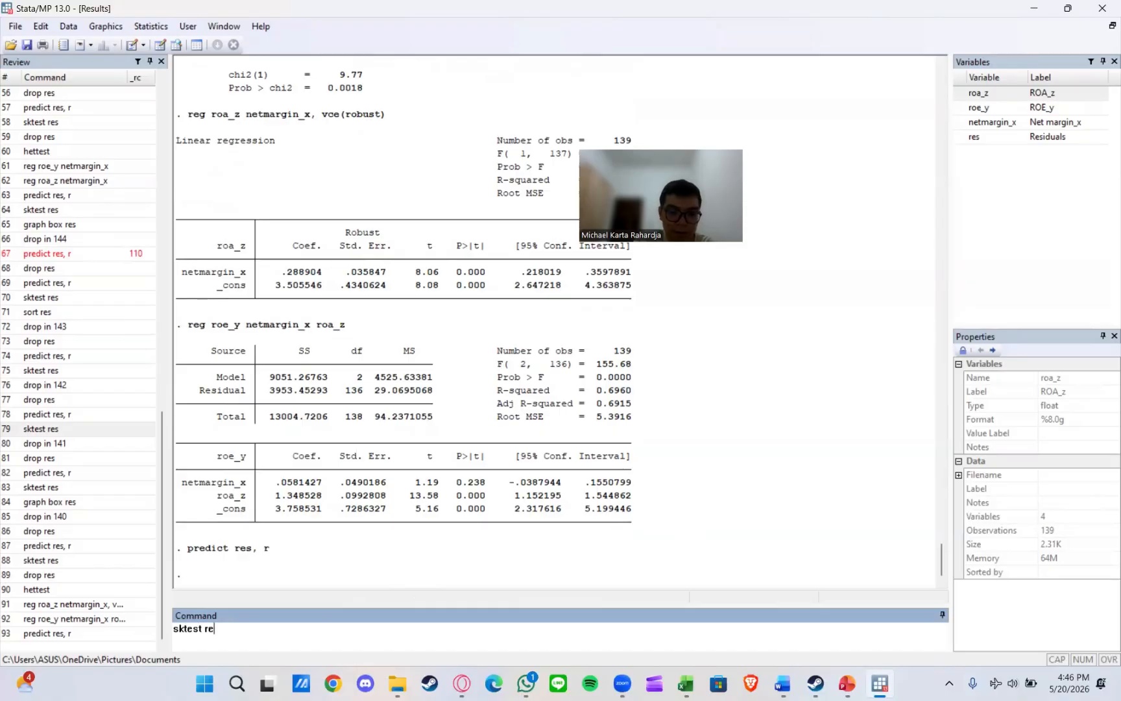
key(Return)
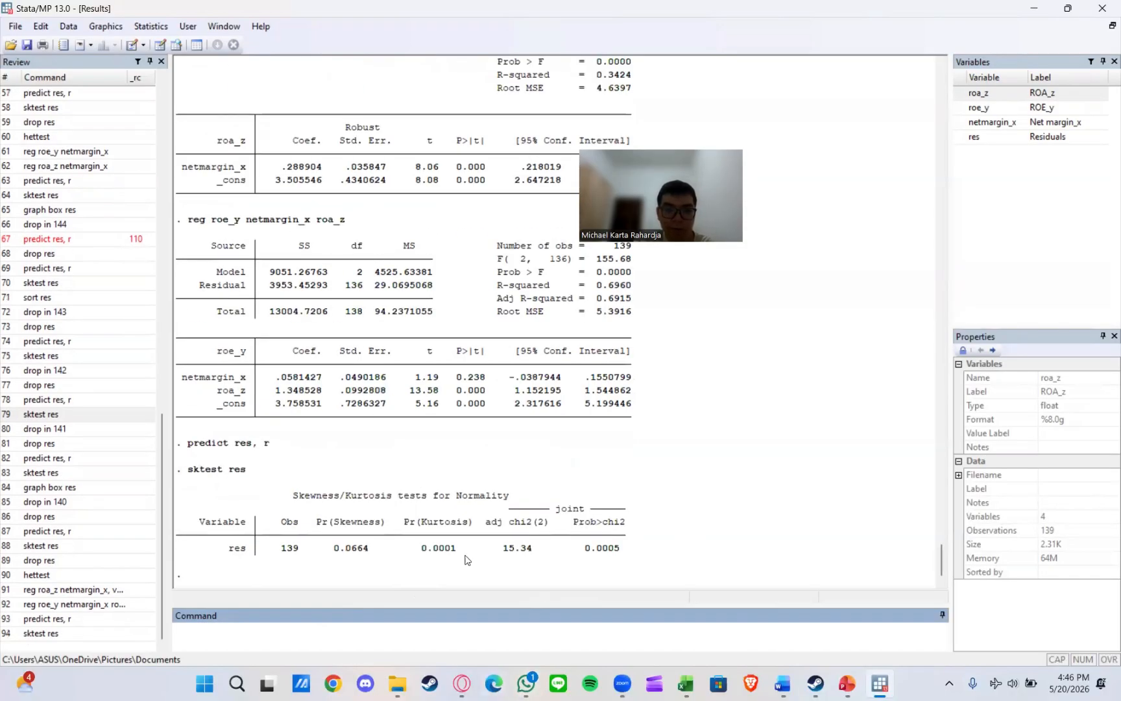
Plot the new regression's residuals with graph box res to inspect the outliers, and close the graph
text(graph)
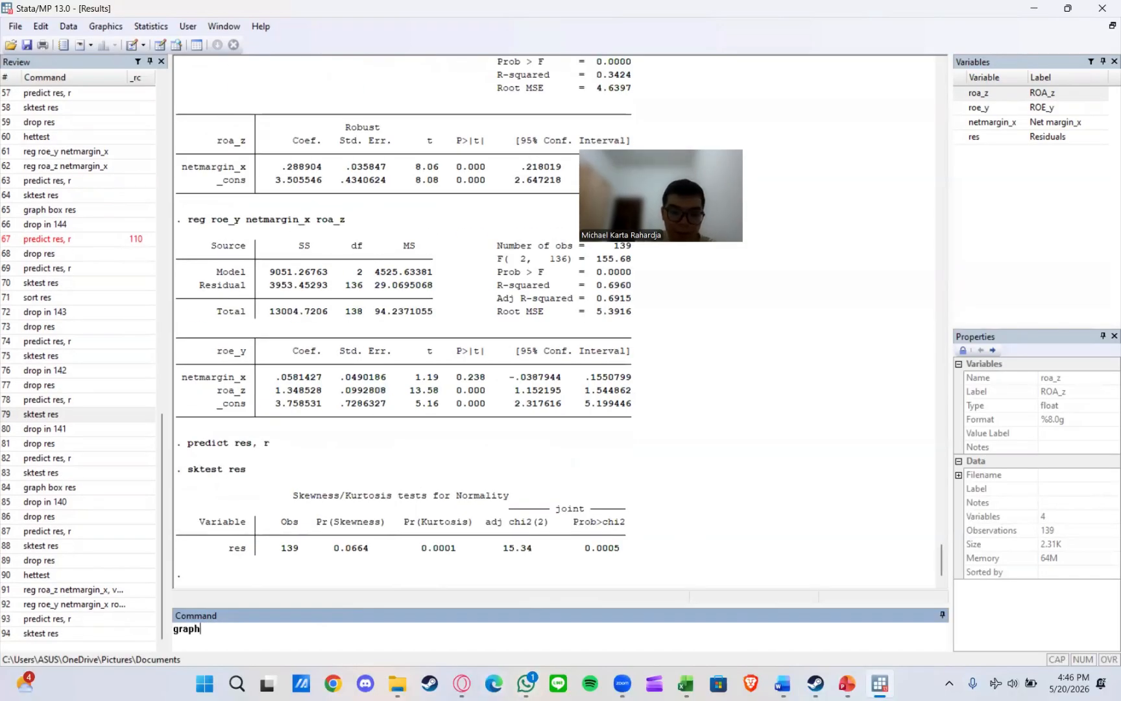
text( box res)
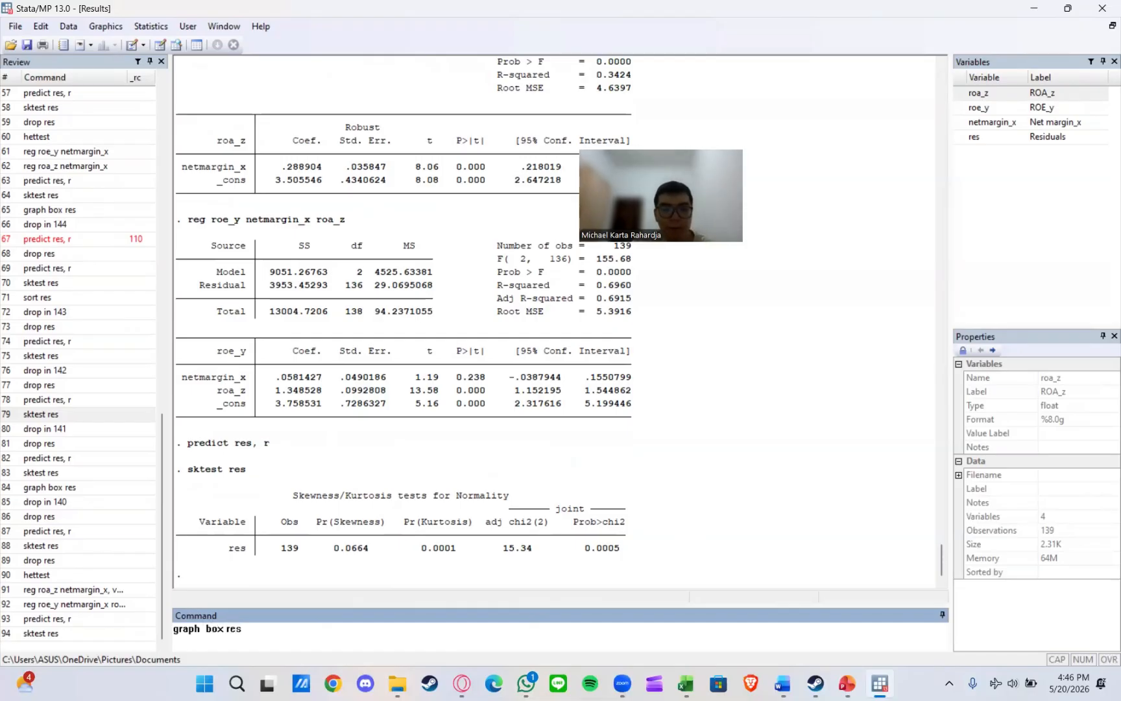
key(Return)
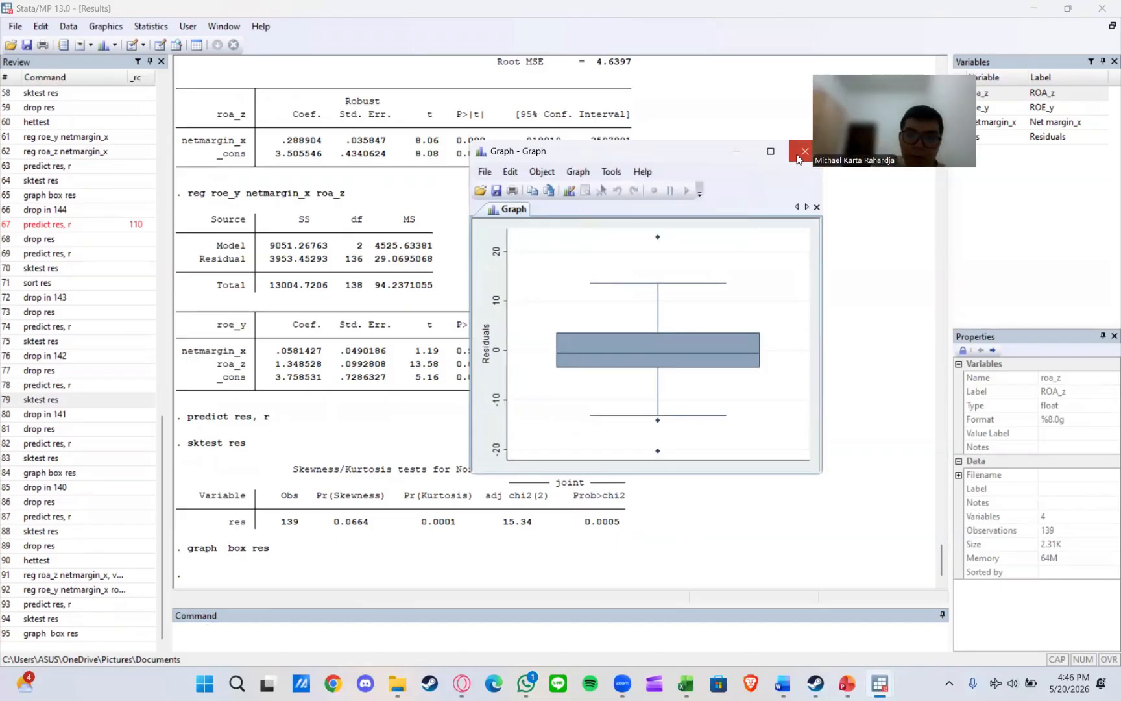
click(324, 633)
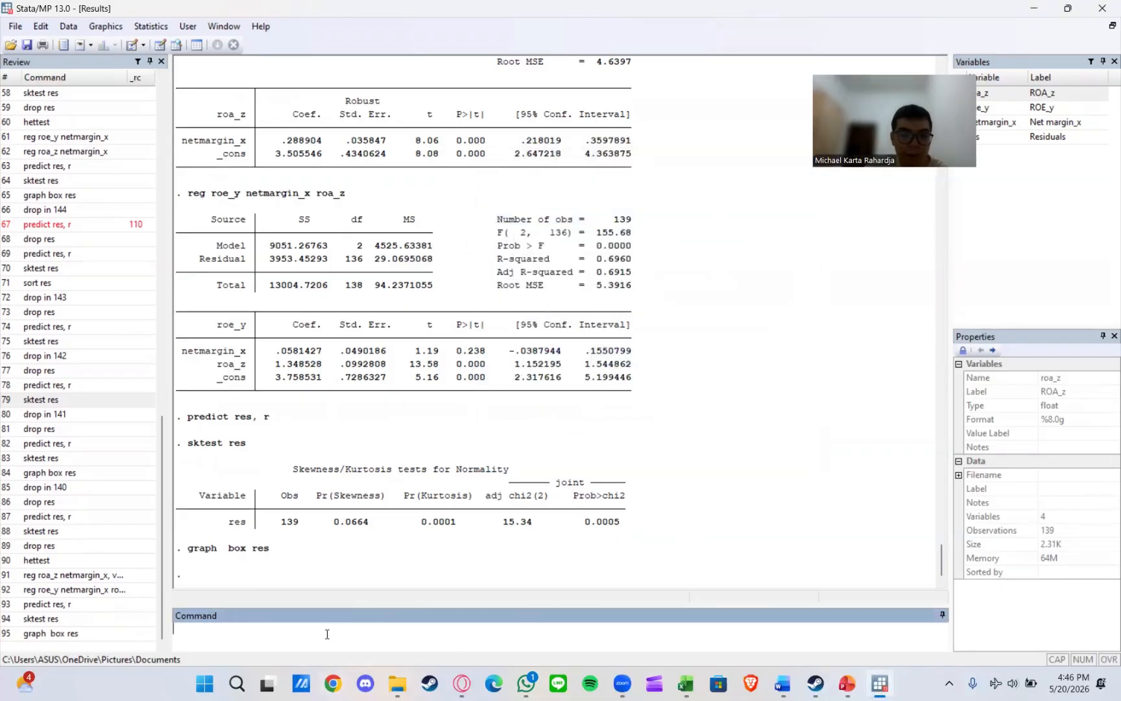
Check the row order in the Data Editor, close it, and sort the data by residual with sort res
click(159, 46)
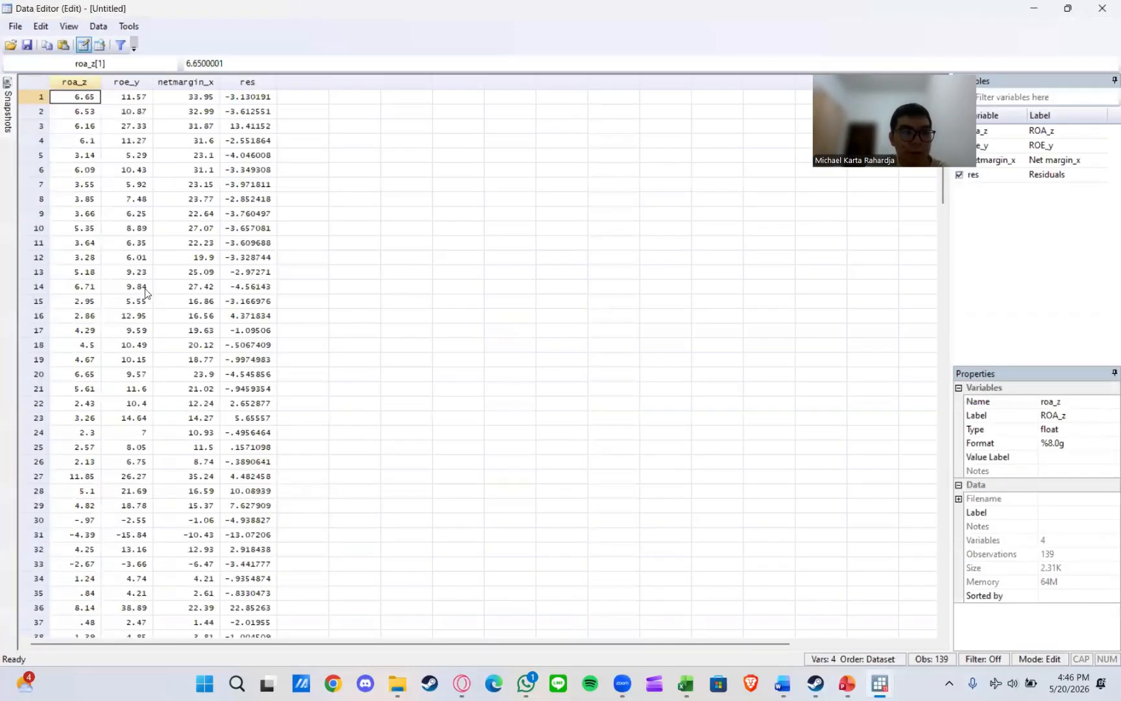
click(1102, 8)
text(sort re)
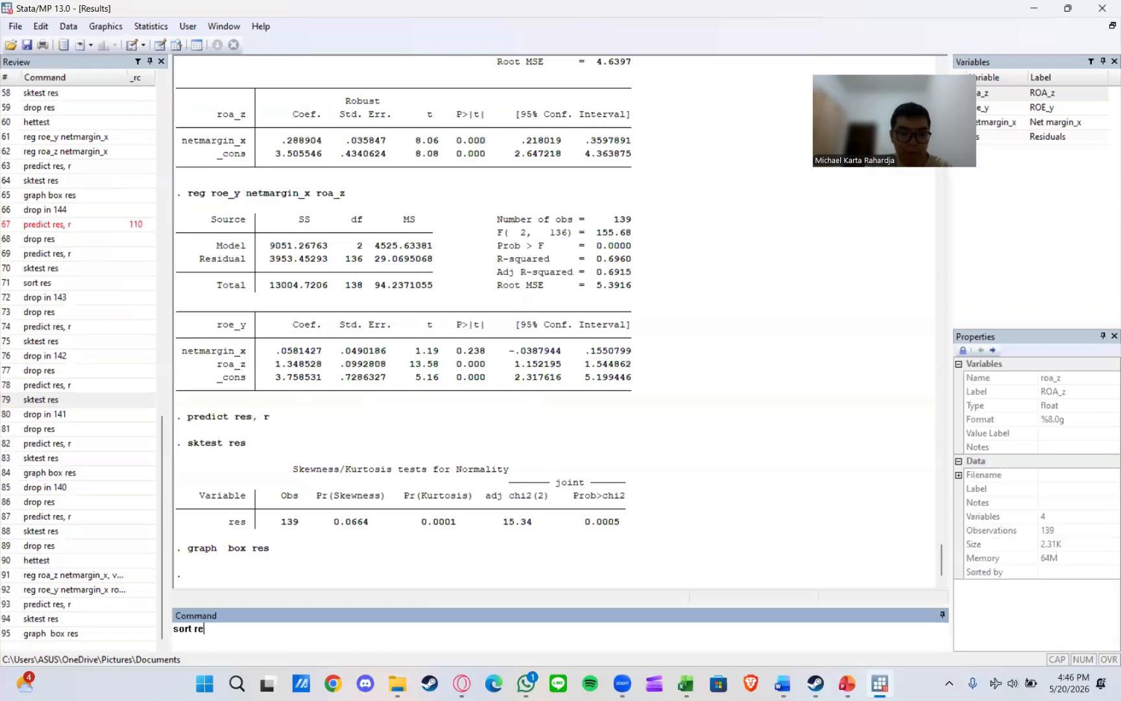
text(s)
key(Return)
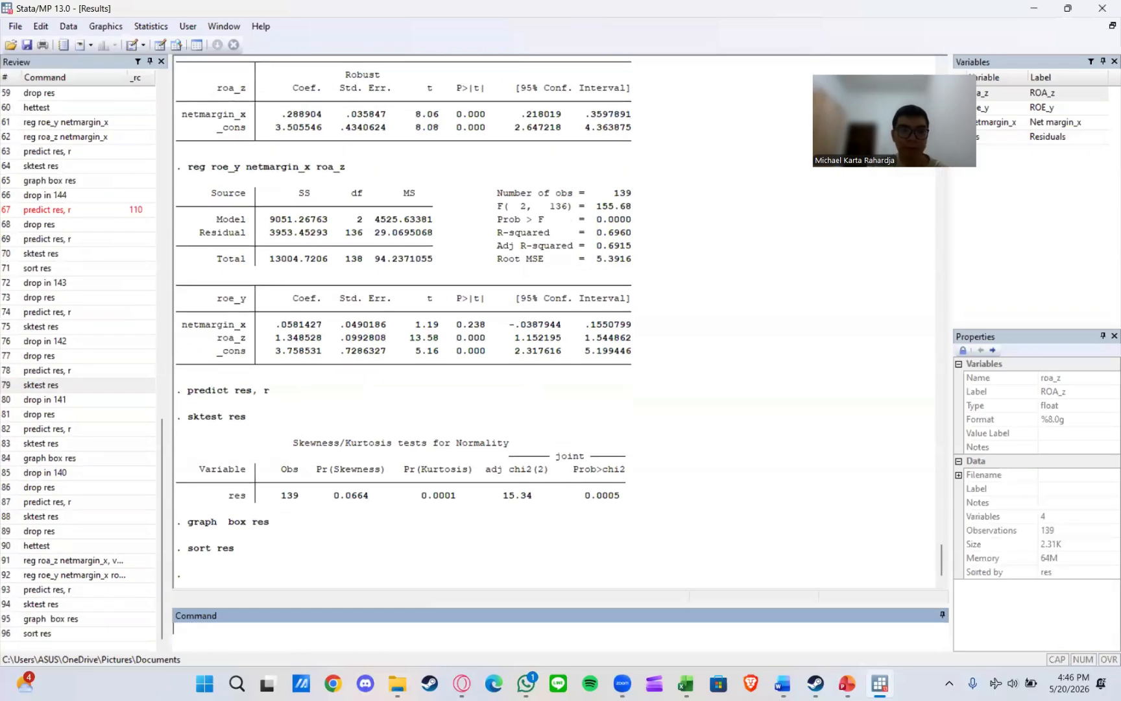
Delete observation 139, the last row with the largest residual, in the Data Editor and close the editor
click(160, 46)
scroll(206, 198, down, 20)
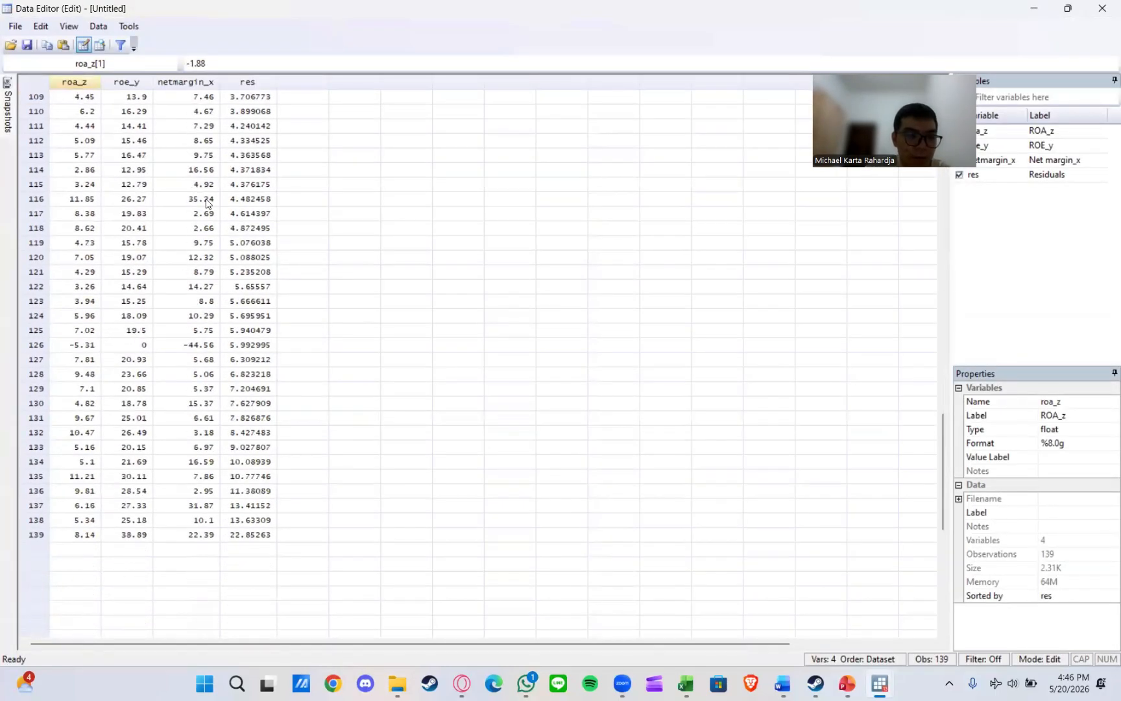
click(40, 534)
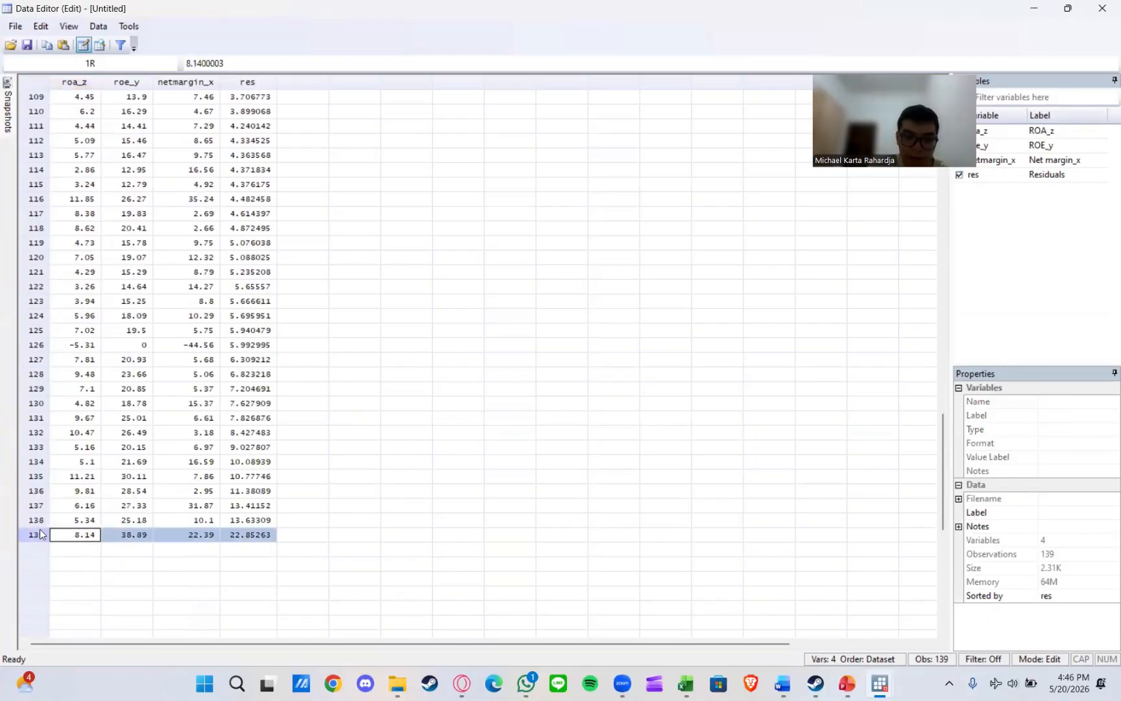
key(Delete)
click(593, 372)
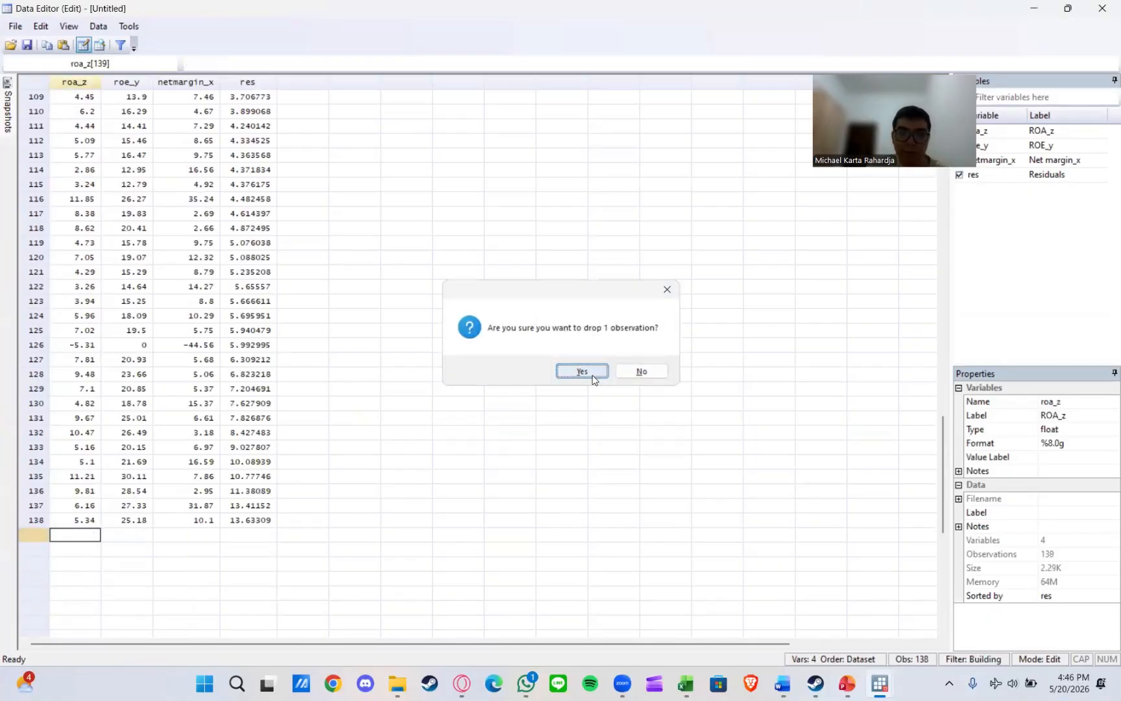
click(1103, 6)
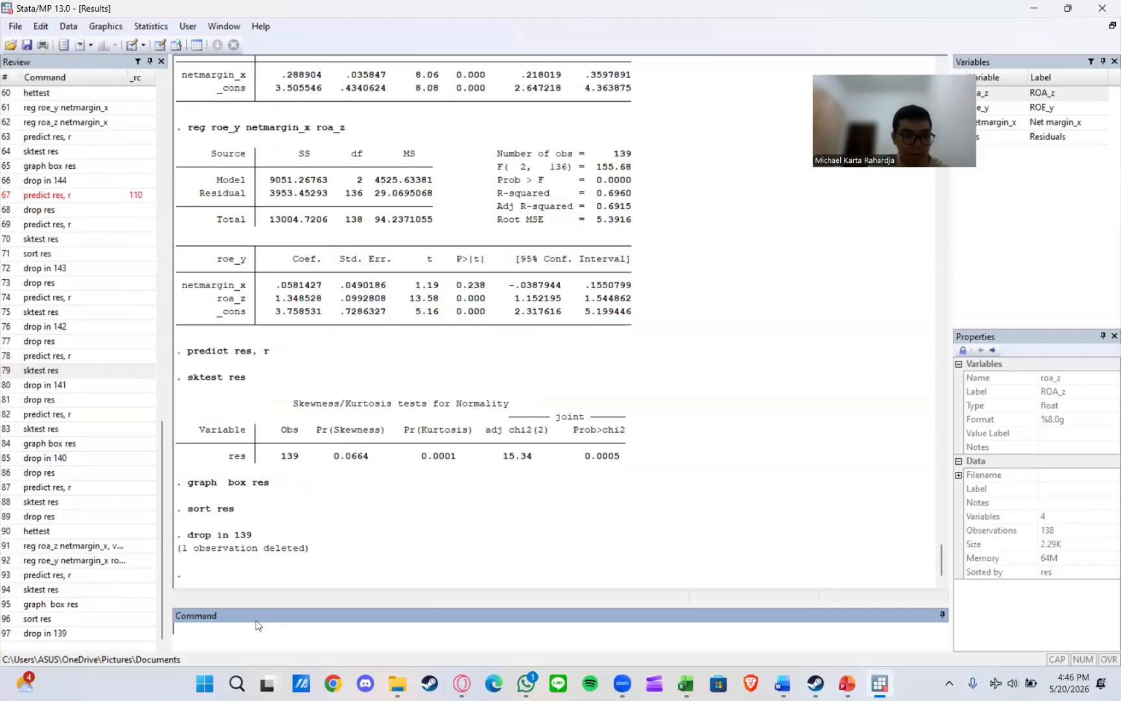
Rerun drop res, predict res, r and sktest res to retest residual normality without observation 139
double_click(68, 517)
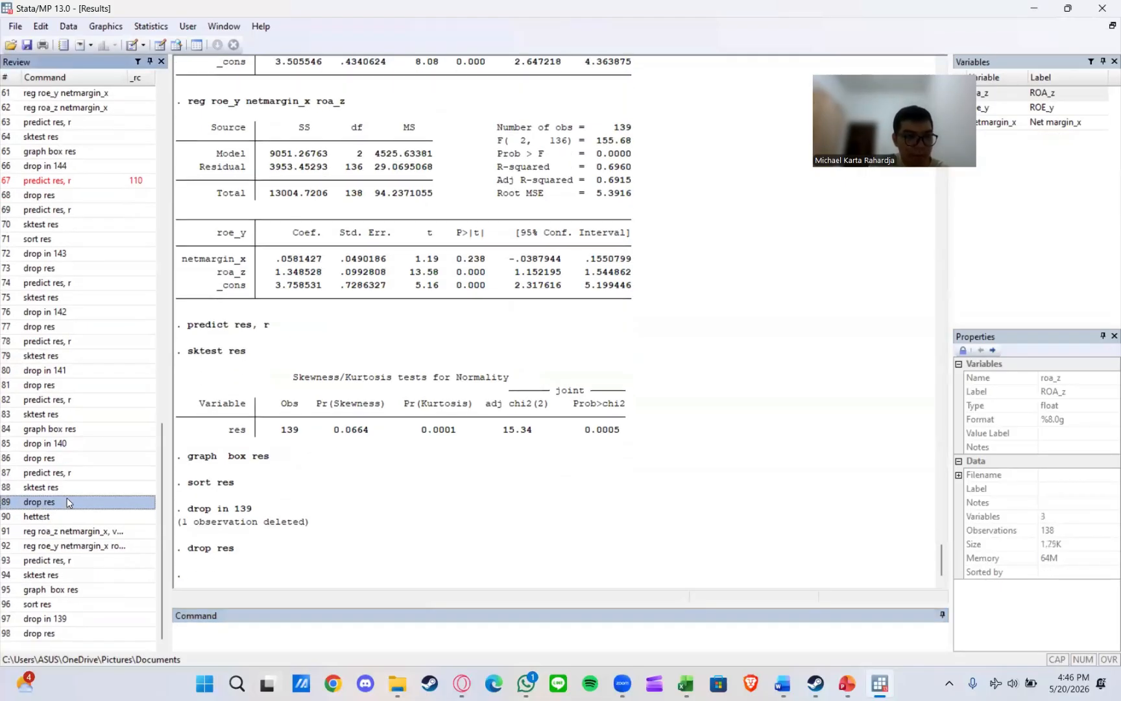
double_click(51, 477)
double_click(51, 478)
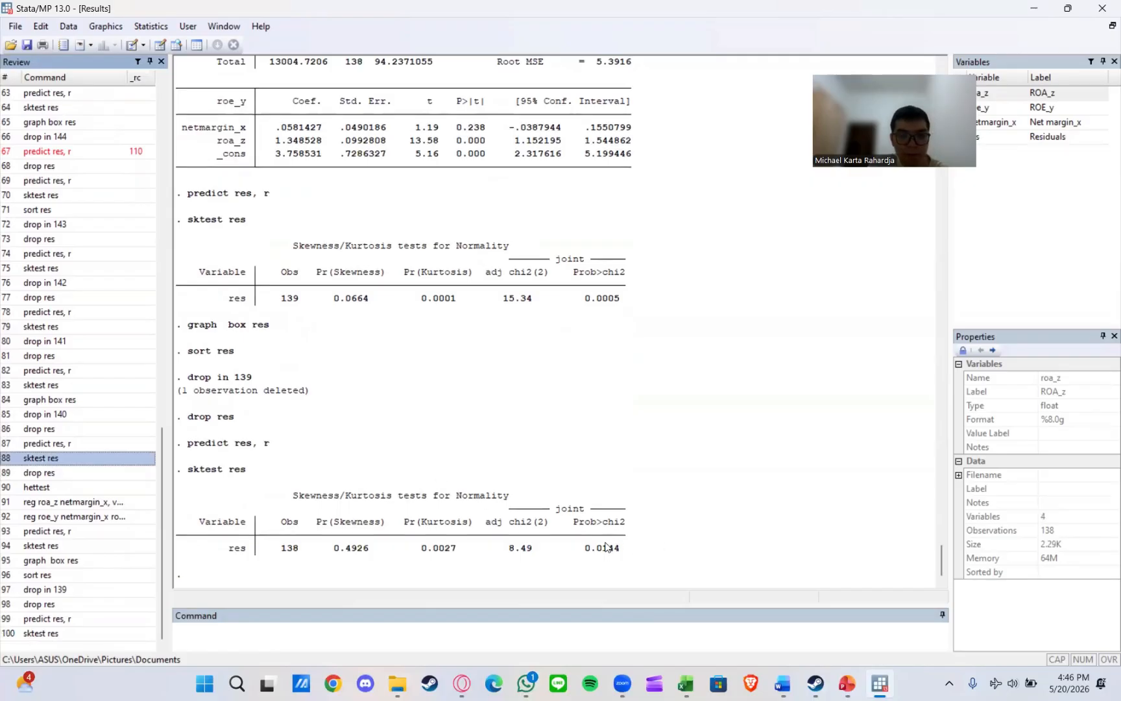
Delete observation 1, the first row with the most negative residual, in the Data Editor and close the editor
click(157, 46)
click(27, 99)
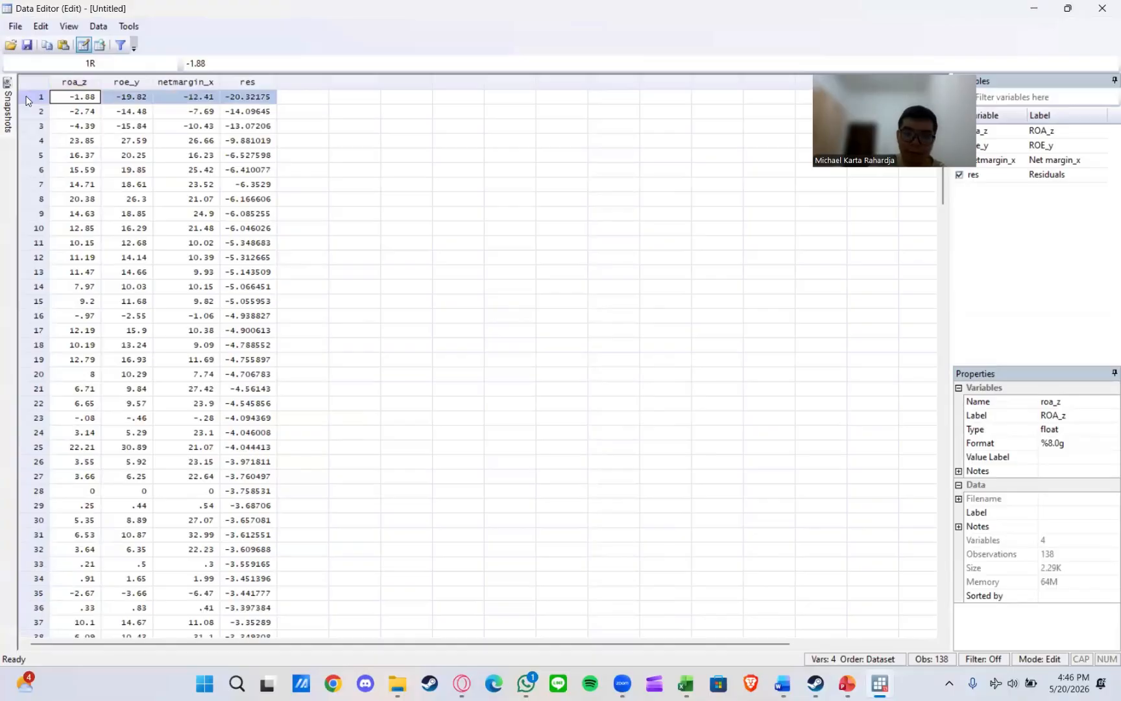
key(Delete)
click(575, 376)
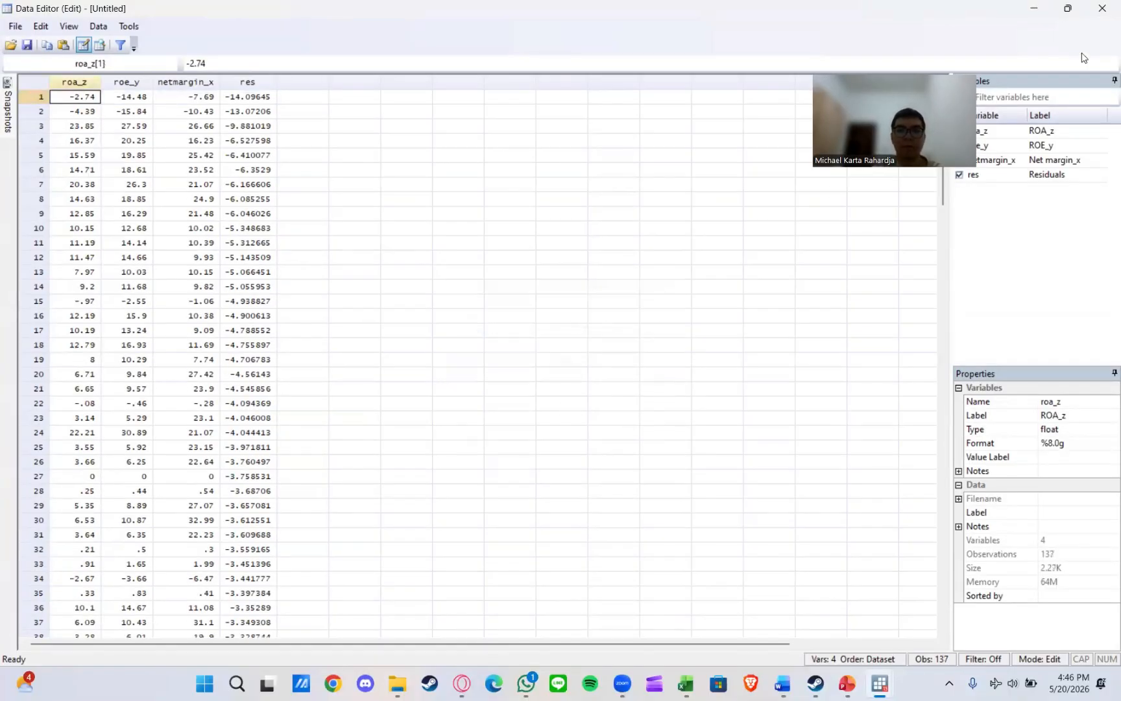
click(1101, 9)
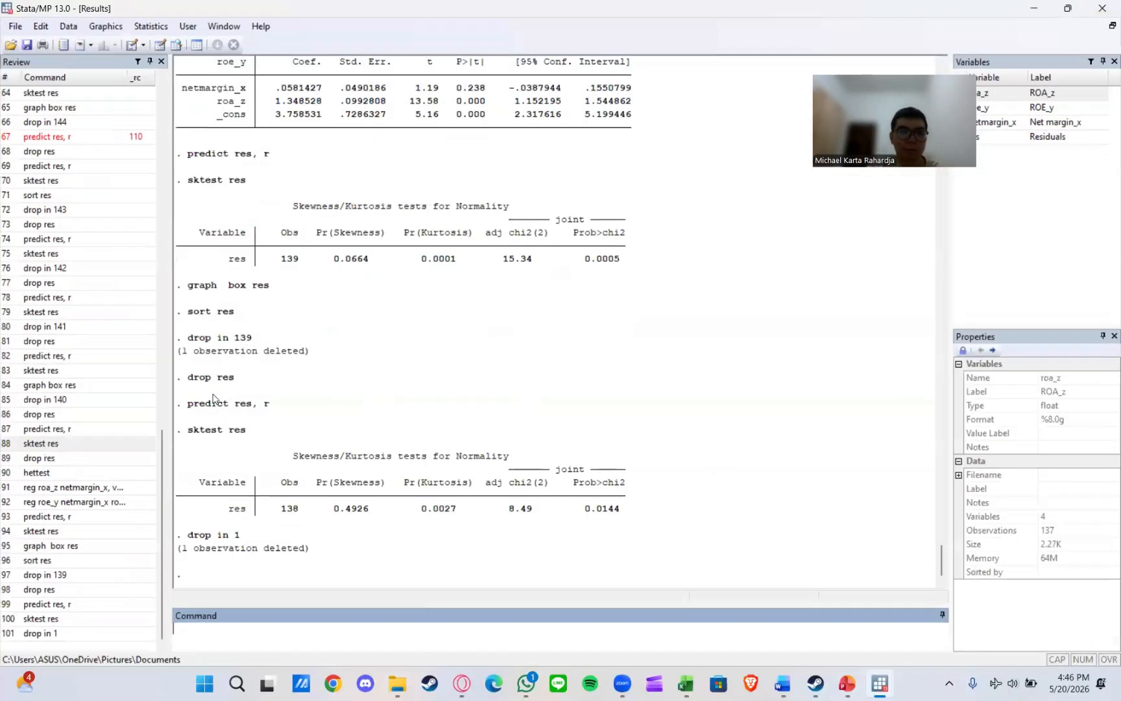
Rerun drop res, predict res, r and sktest res to retest residual normality without observation 1
double_click(58, 415)
double_click(58, 415)
double_click(59, 415)
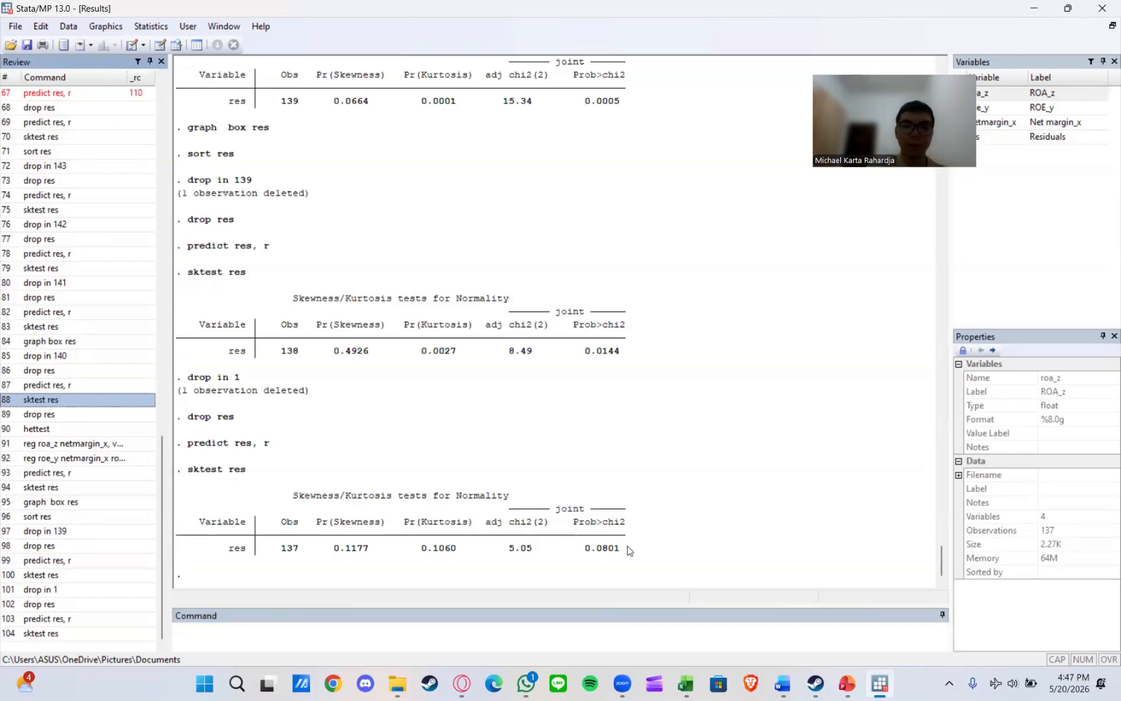
Remove the residual variable with drop res, and run hettest and vif on the ROE regression
click(386, 630)
text(drop res)
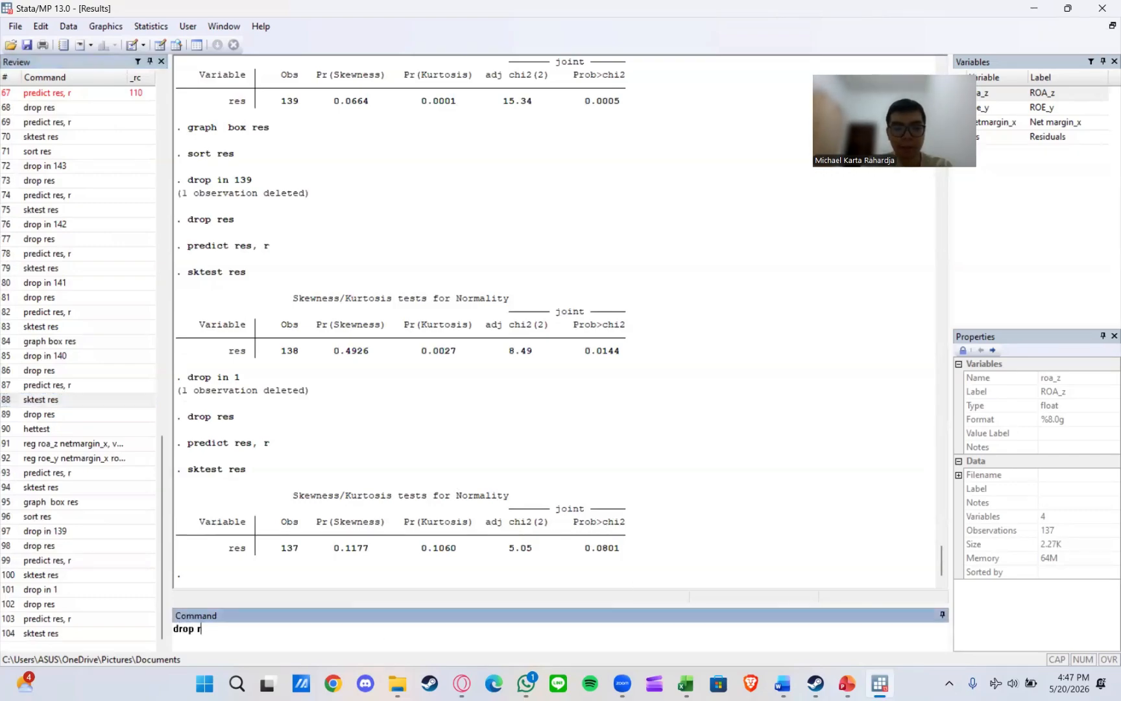
key(Return)
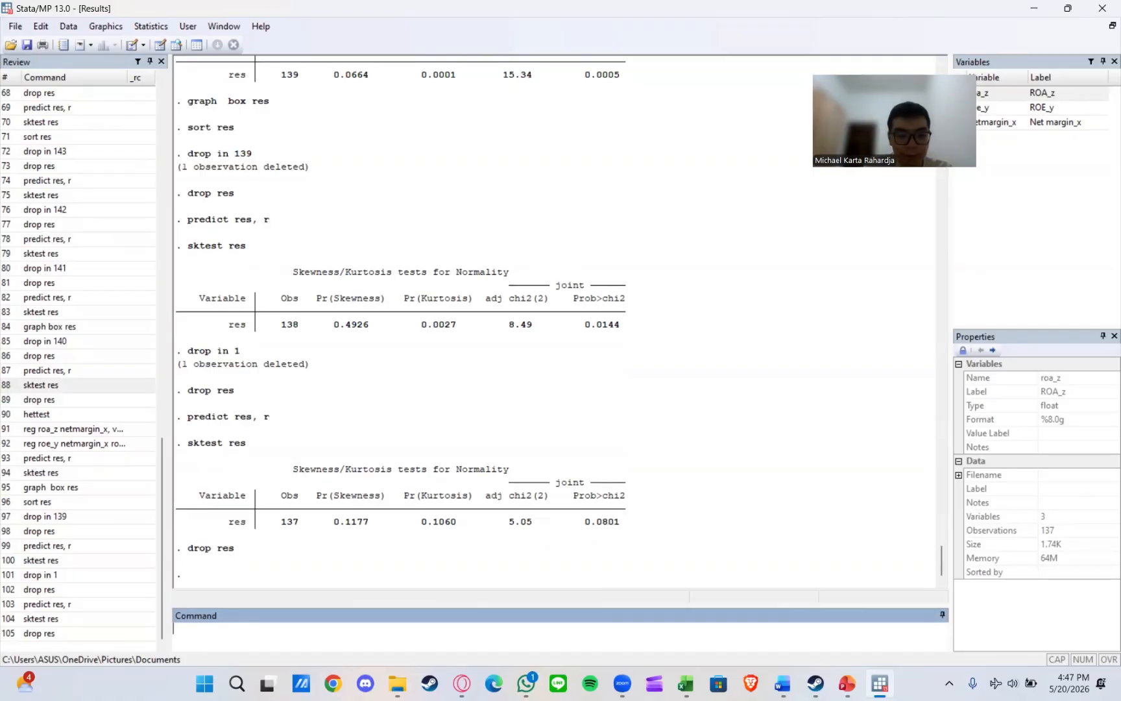
text(hettest)
key(Return)
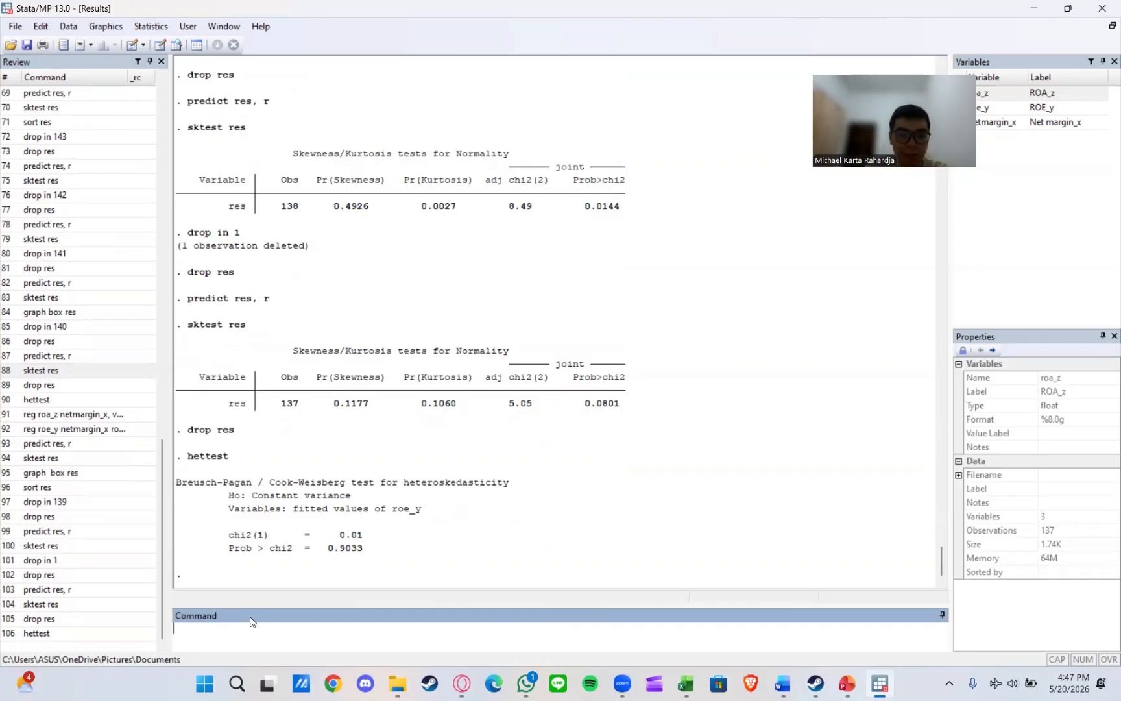
text(vif)
key(Return)
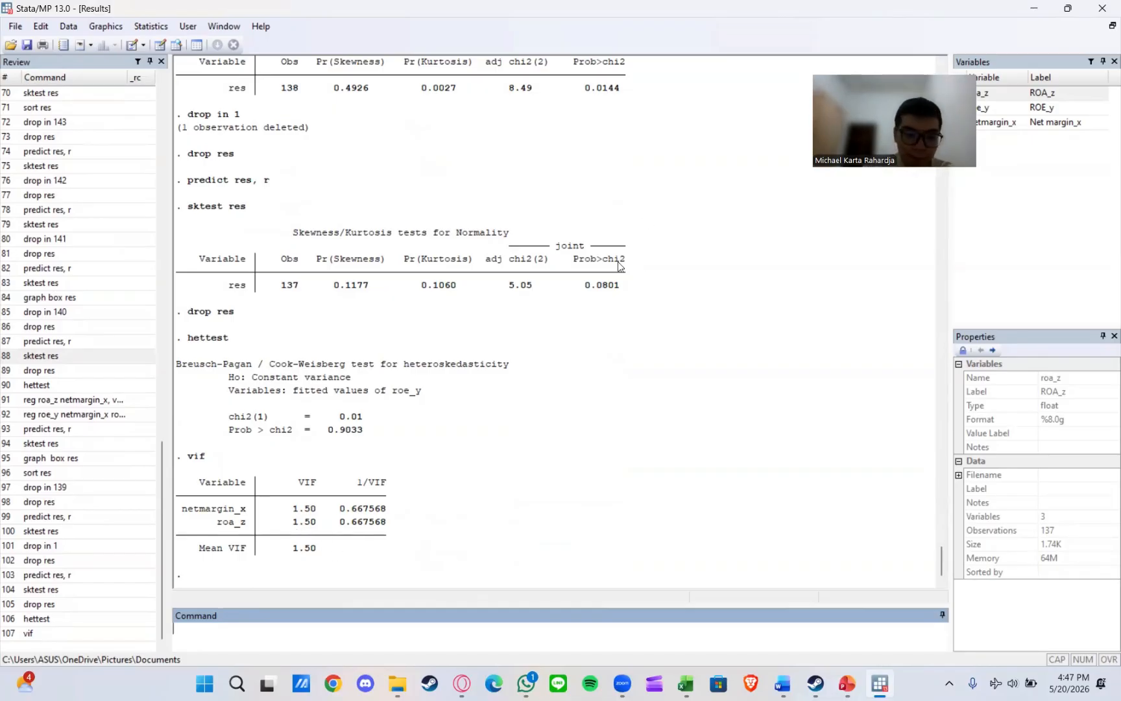
Rerun the ROE regression on the reduced data with reg roe_y netmargin_x roa_z
text(reg)
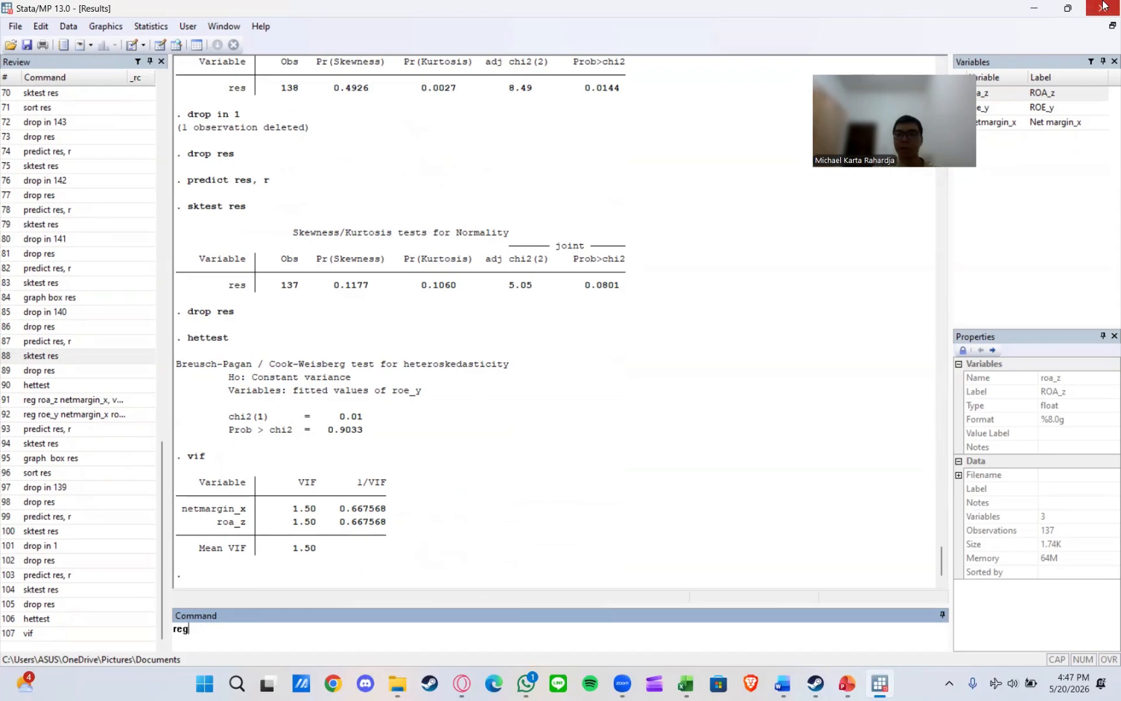
double_click(1069, 109)
double_click(1058, 122)
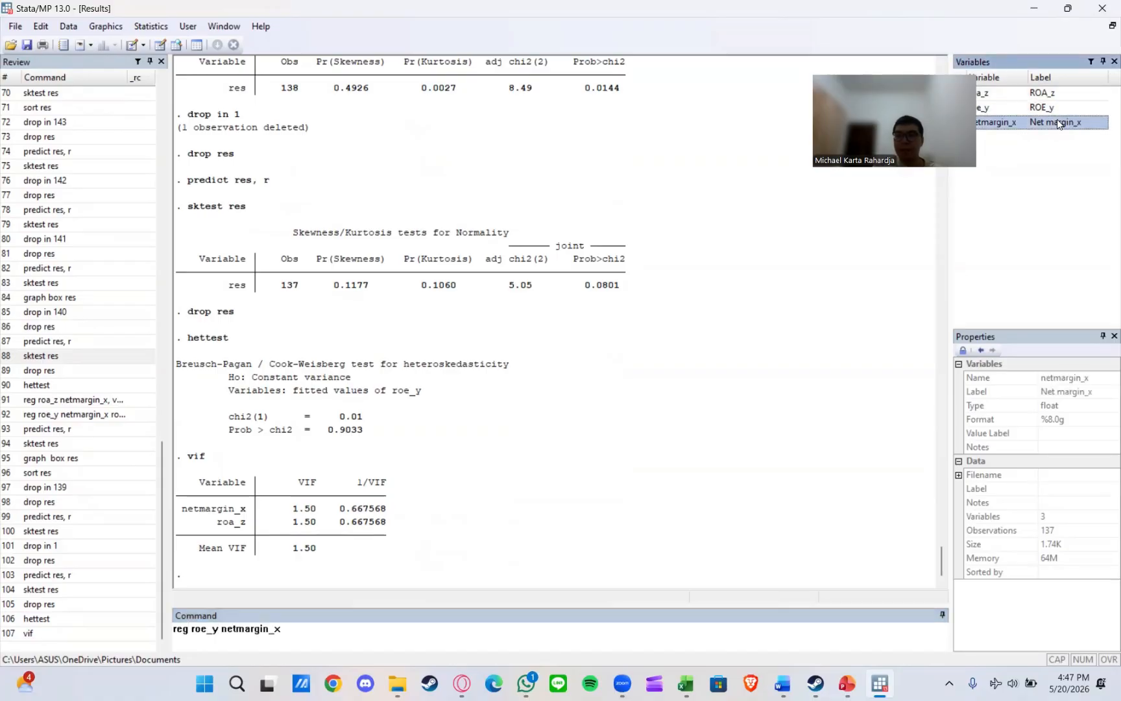
double_click(1057, 93)
key(Return)
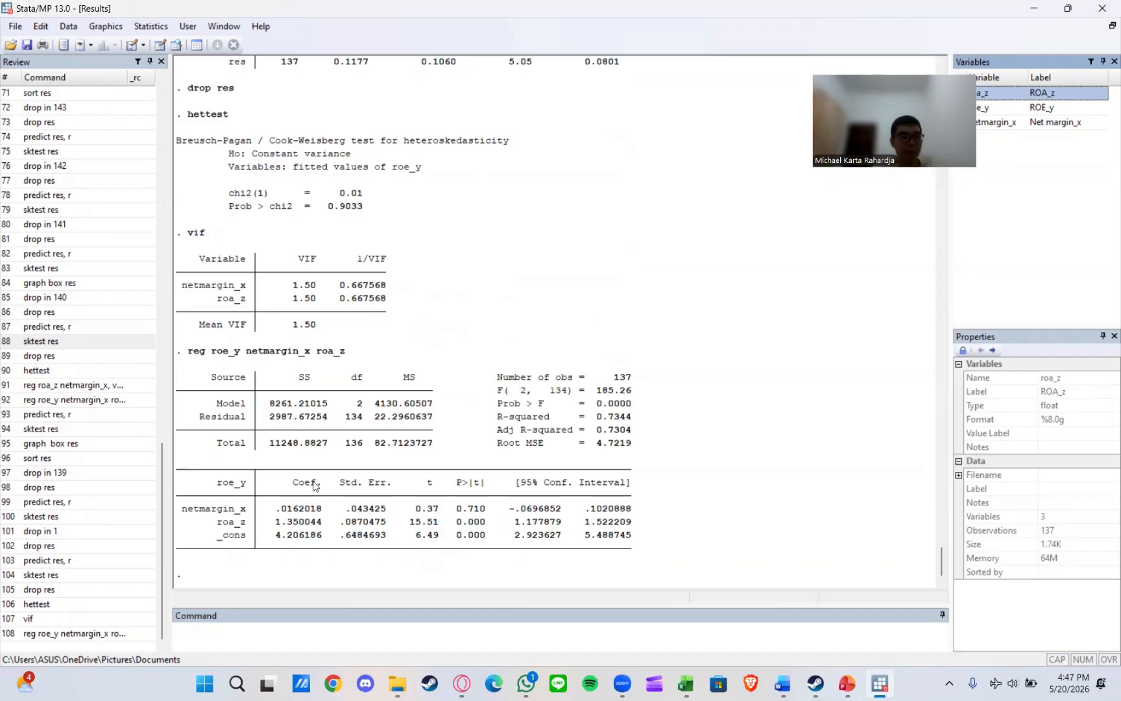
Test the three variables for normality with mvtest normality netmargin_x roa_z roe_y, univariate stats(all)
text(z)
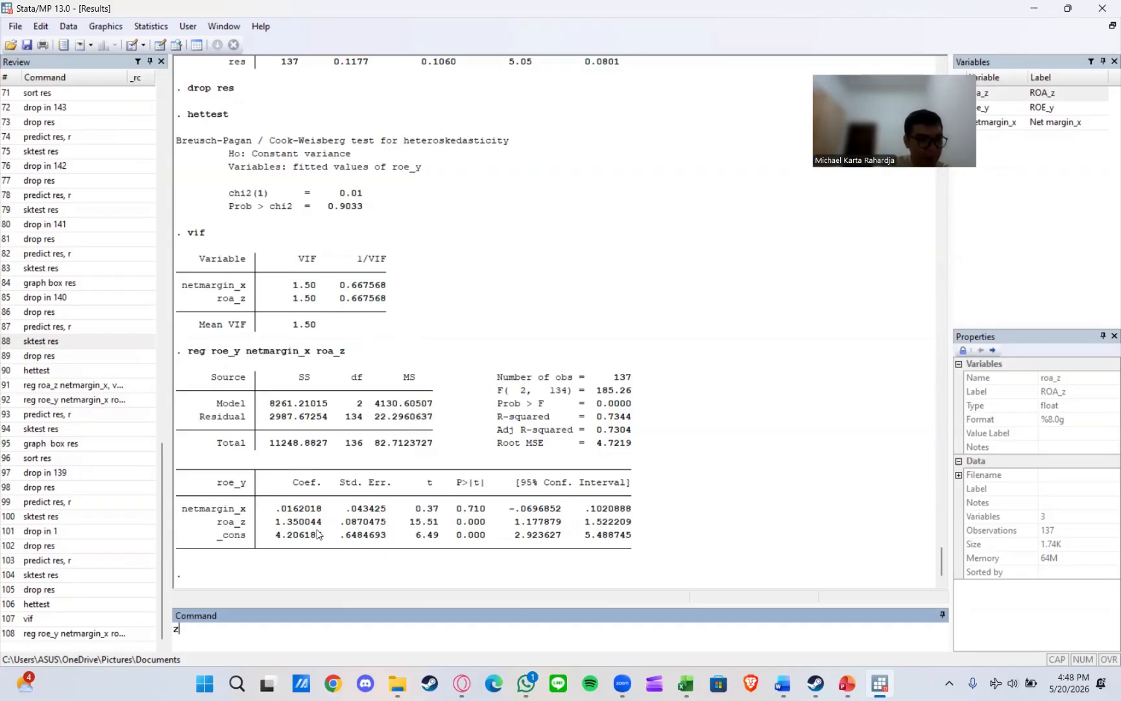
key(BackSpace)
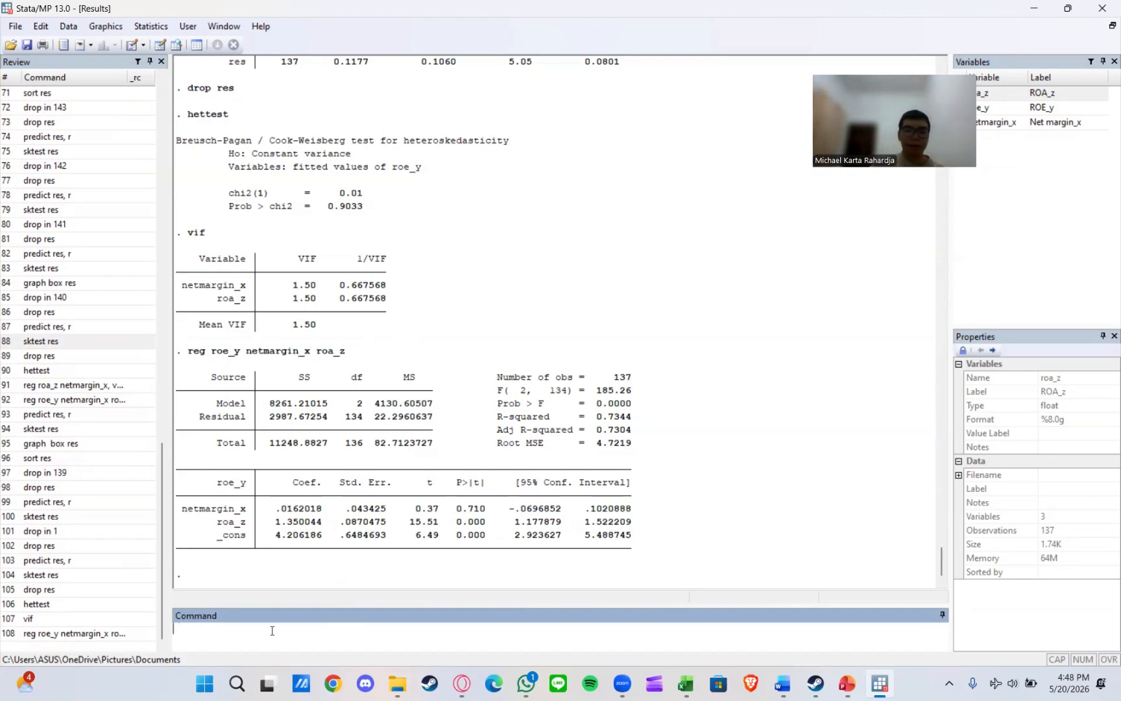
text(mvtest)
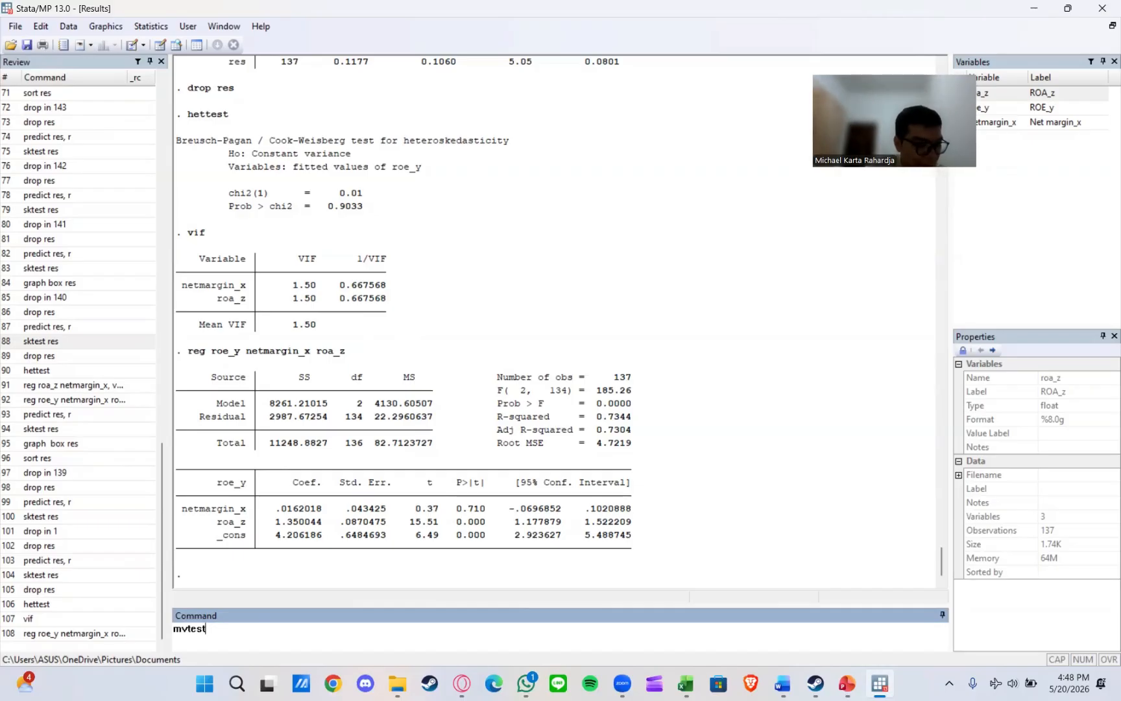
text(normali)
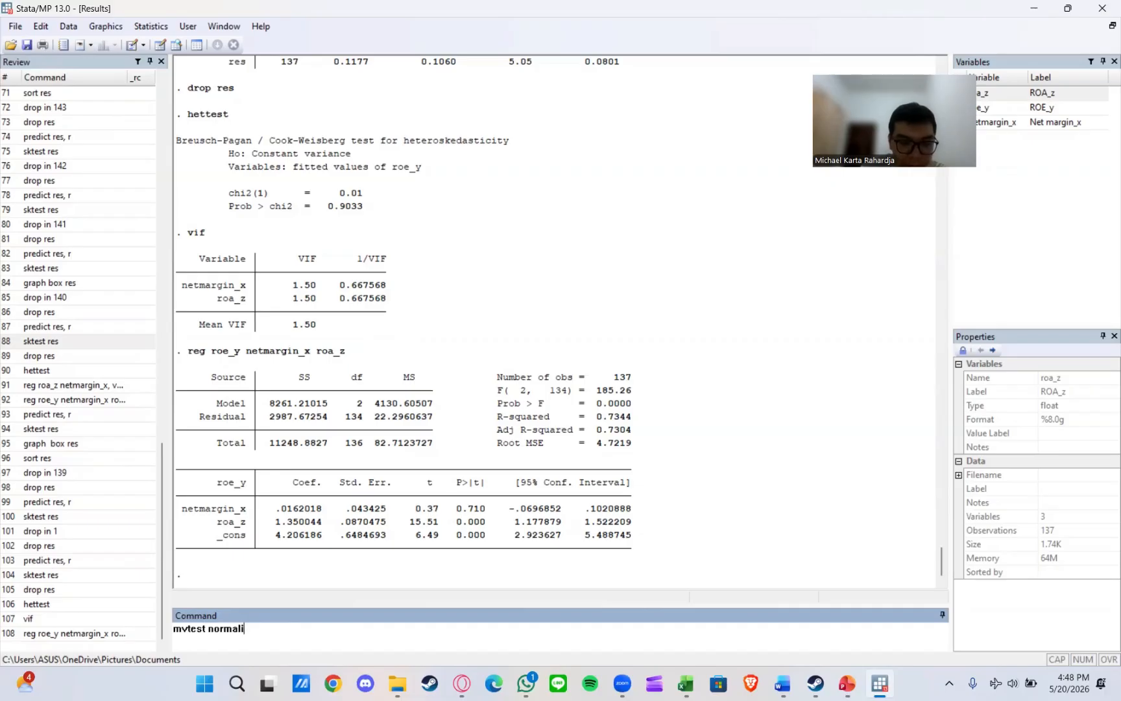
text(ty)
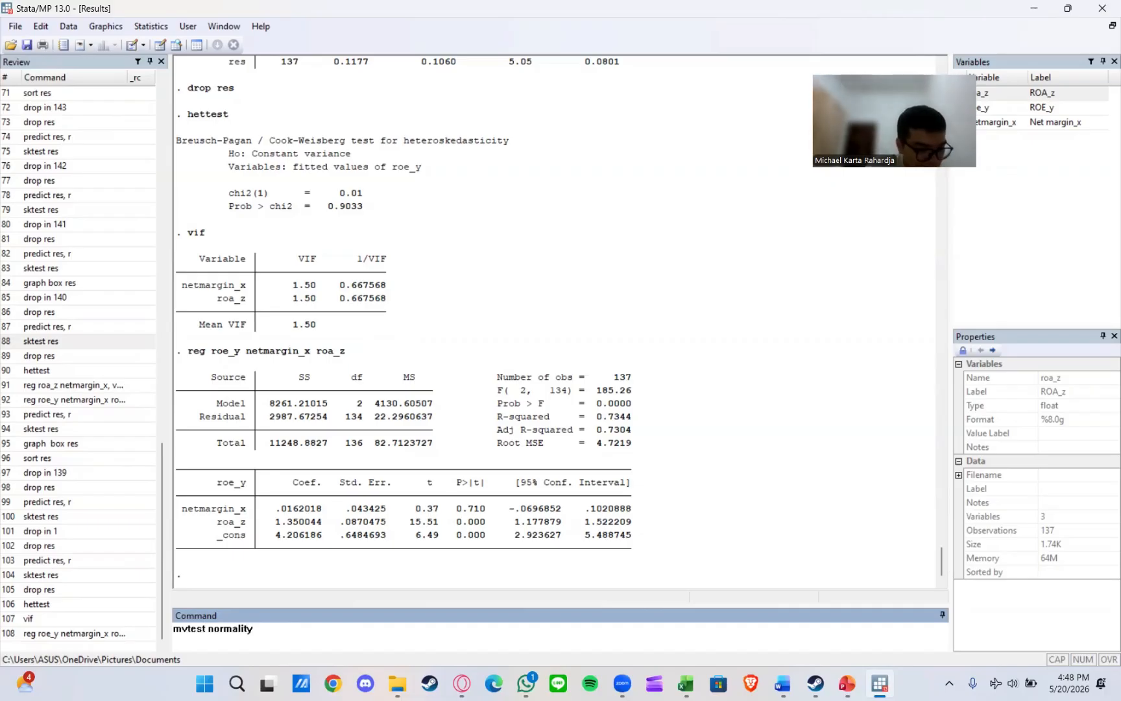
click(1031, 123)
click(1036, 94)
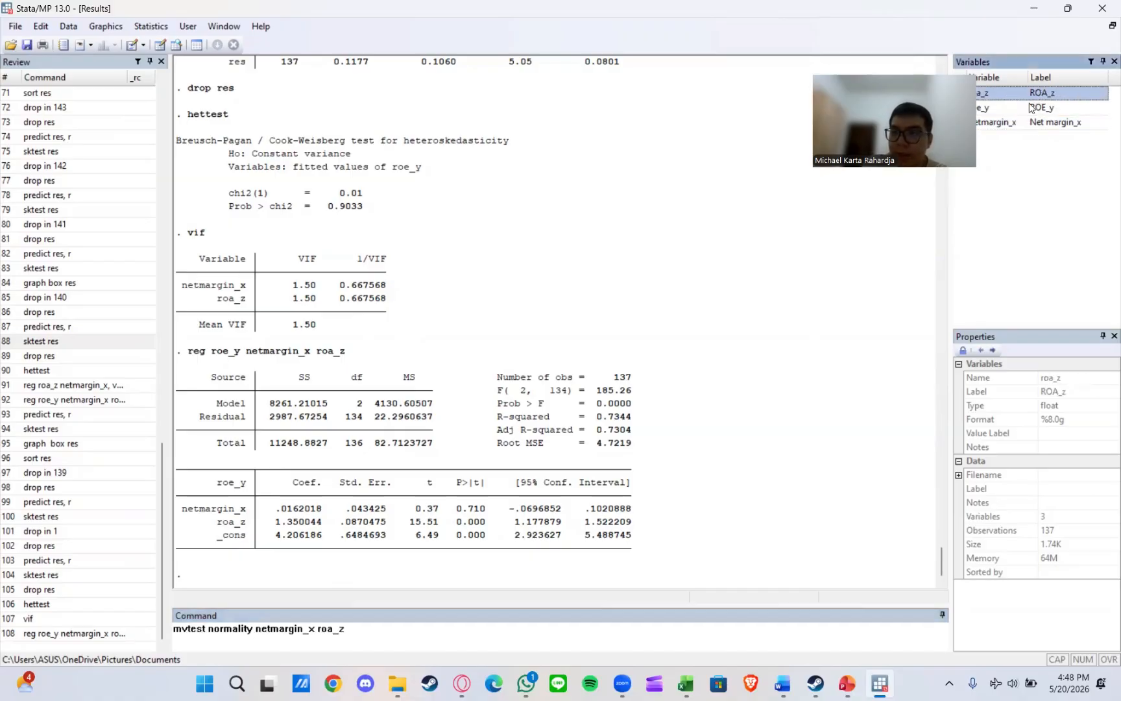
click(1027, 108)
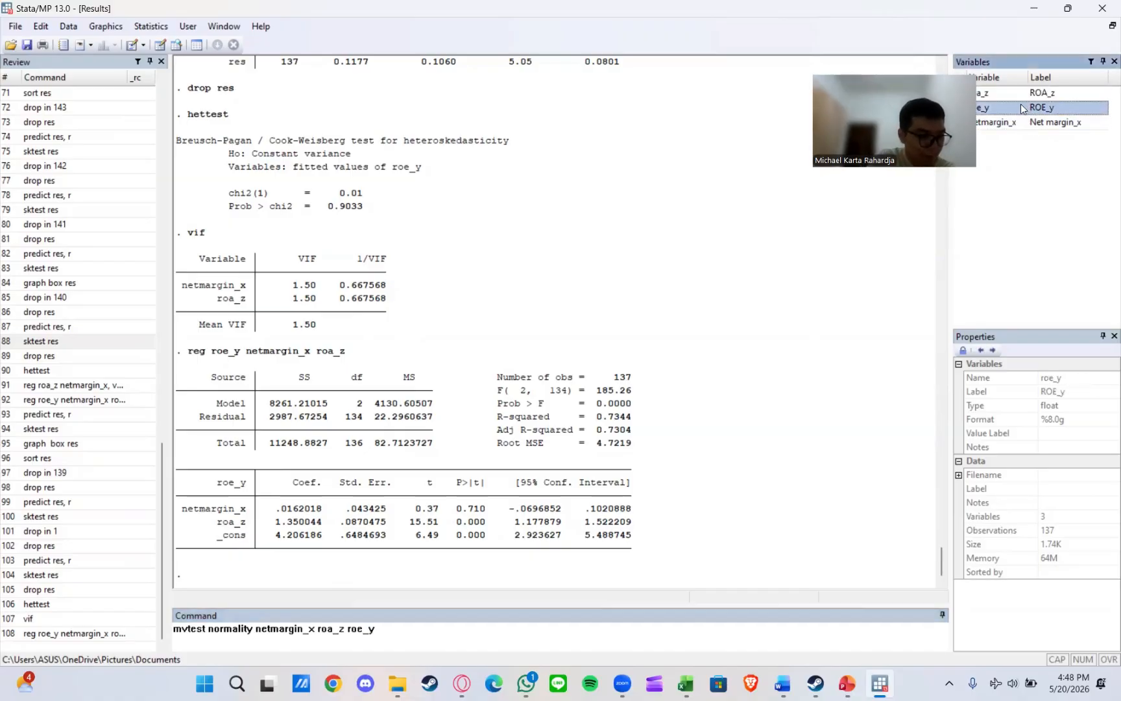
text(, )
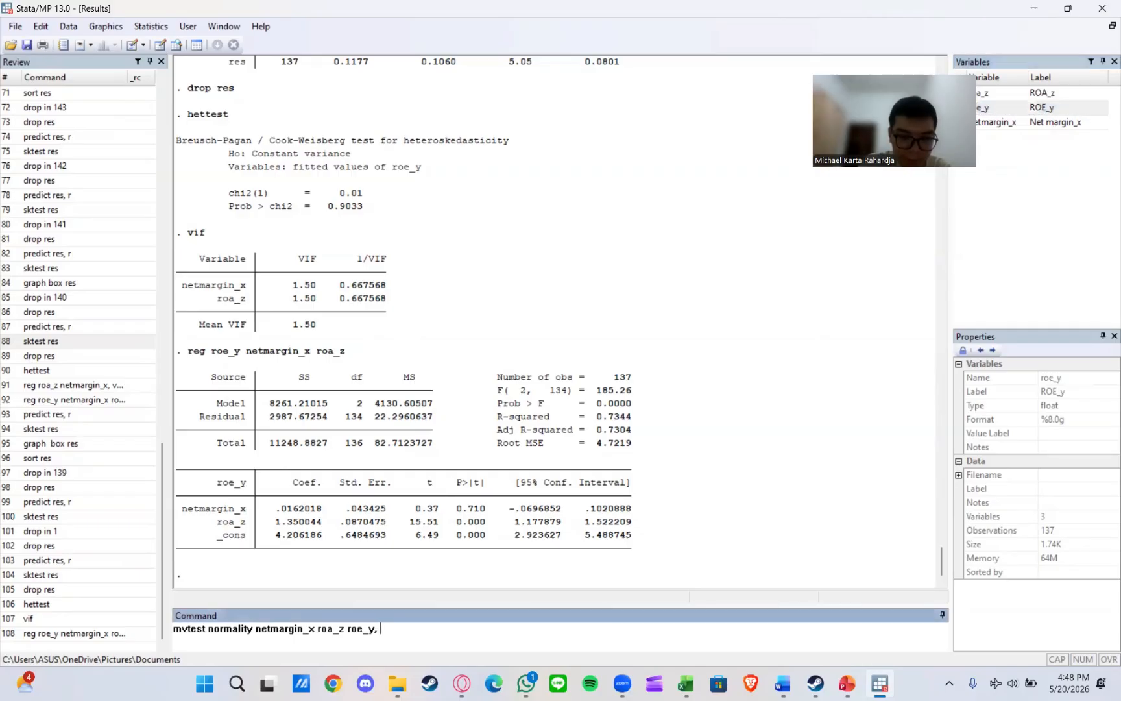
text(univariate stats)
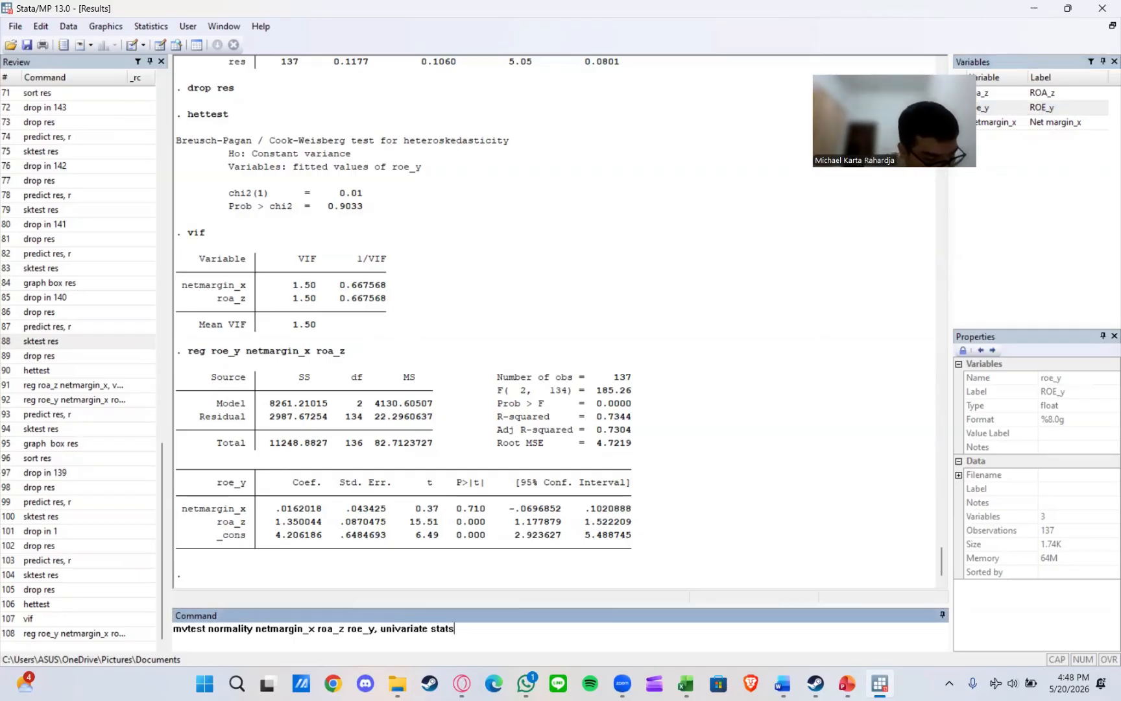
text((all)
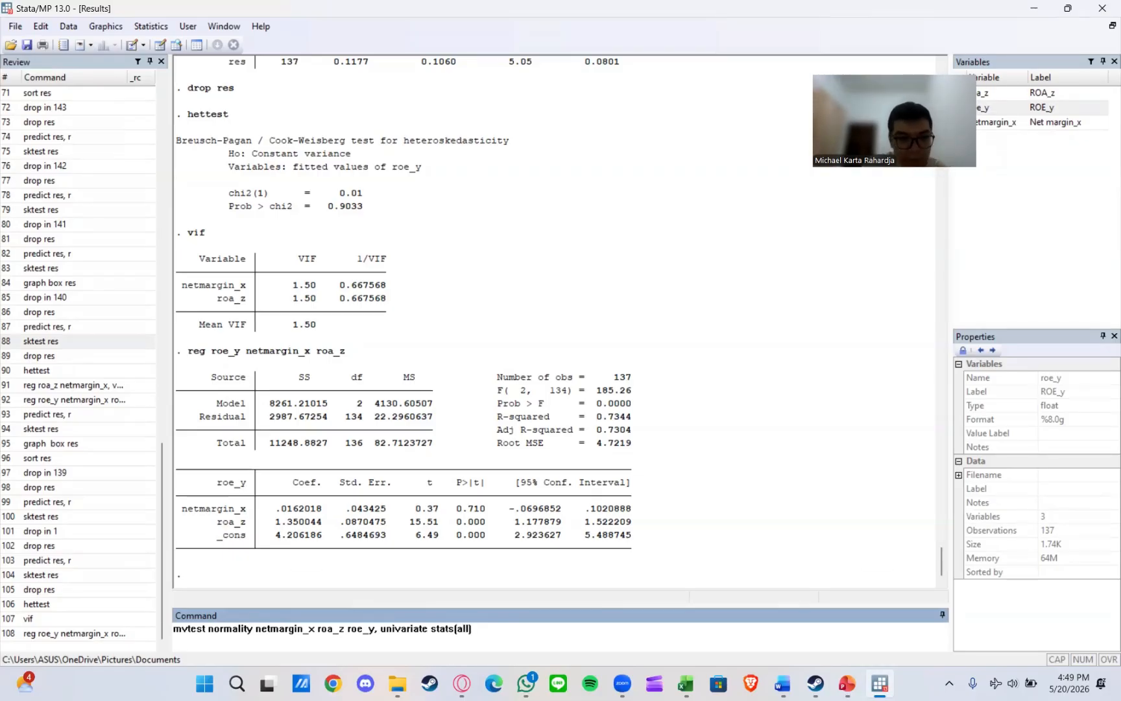
key(Return)
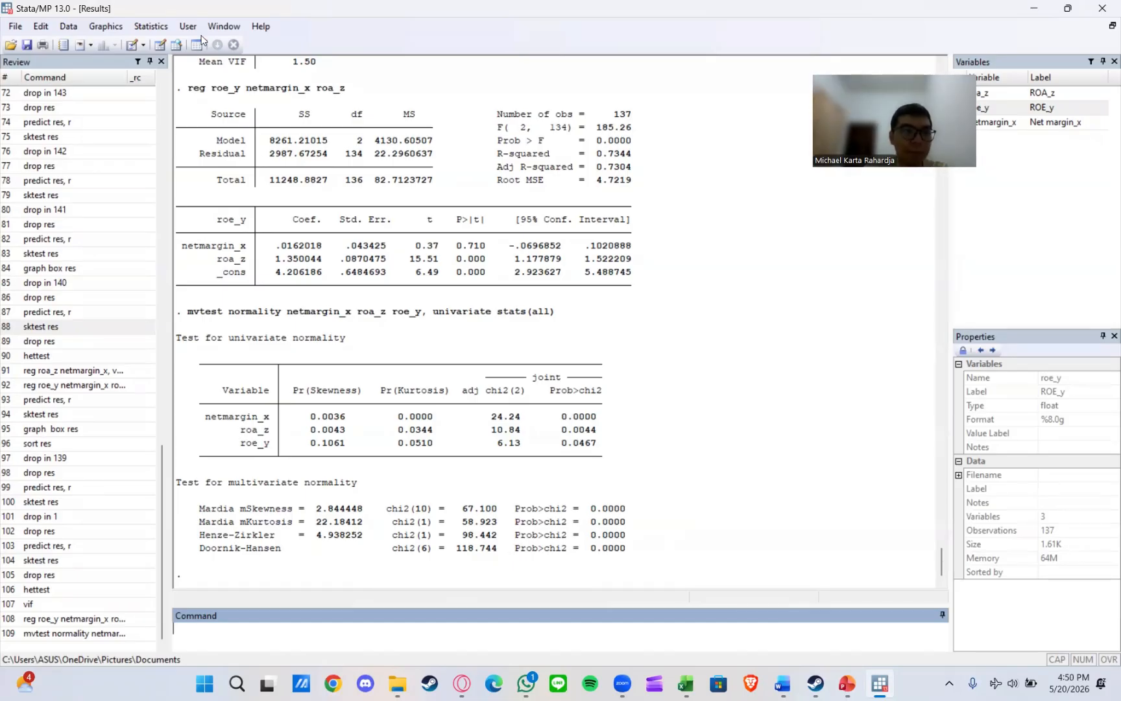
Open the SEM Builder and place three observed-variable boxes in a triangle, with the middle box above the other two
click(143, 28)
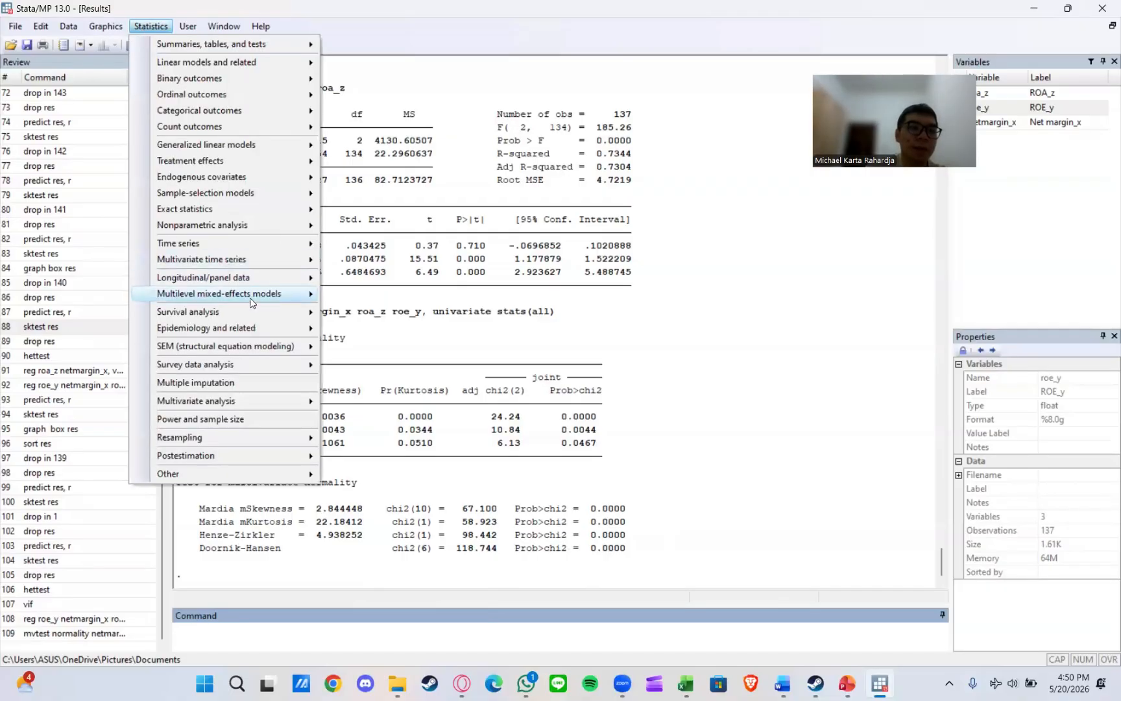
mouse_move(232, 349)
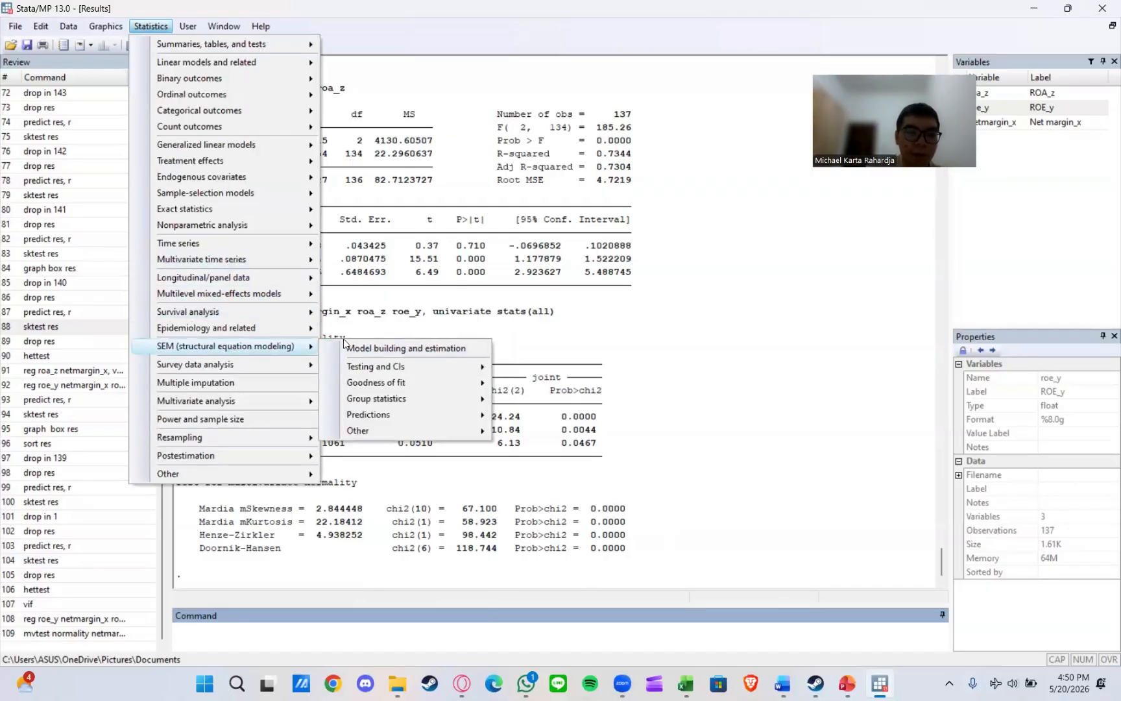
click(363, 348)
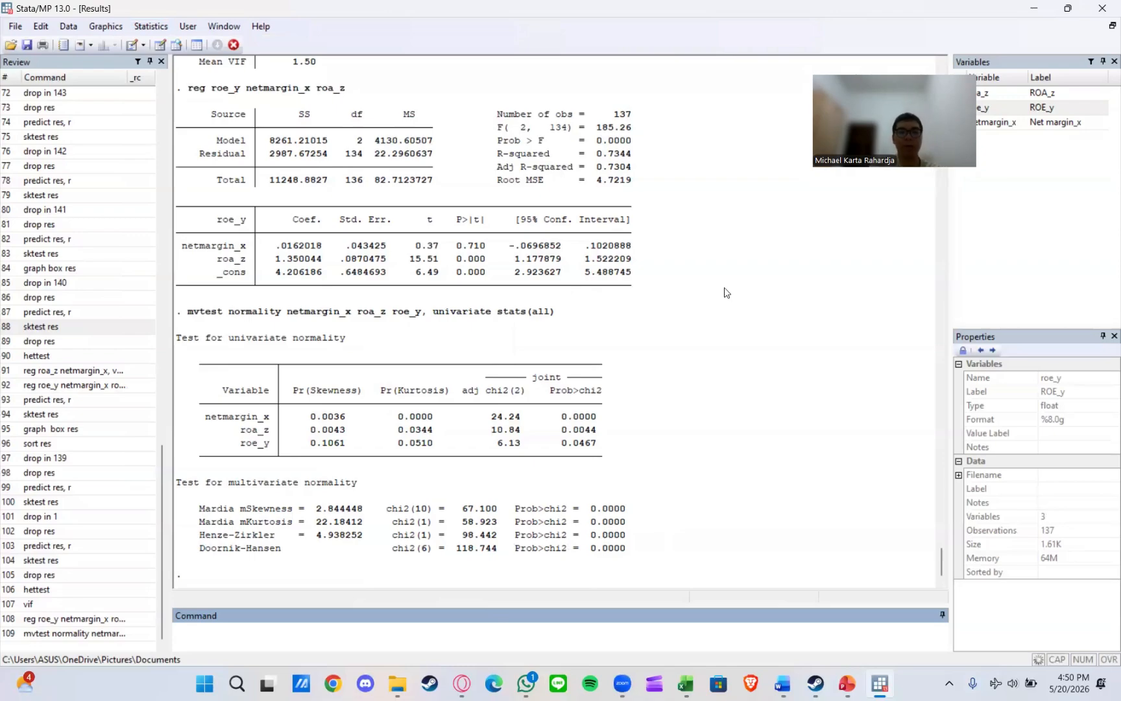
click(15, 135)
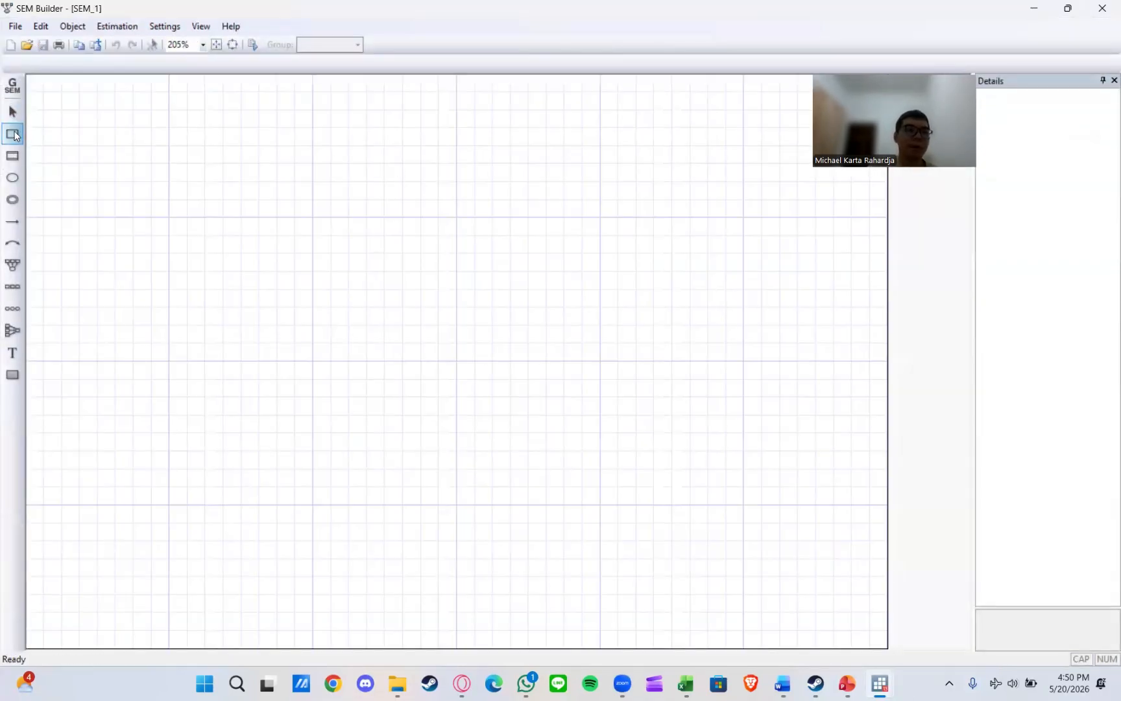
click(260, 374)
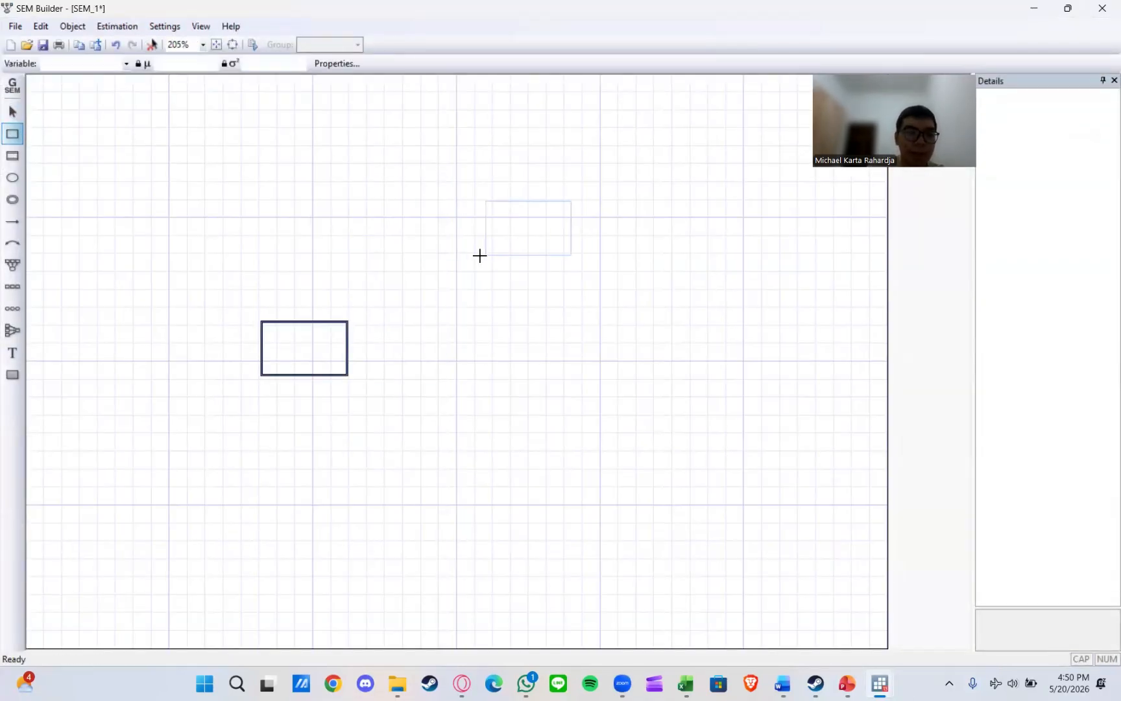
click(403, 276)
click(526, 366)
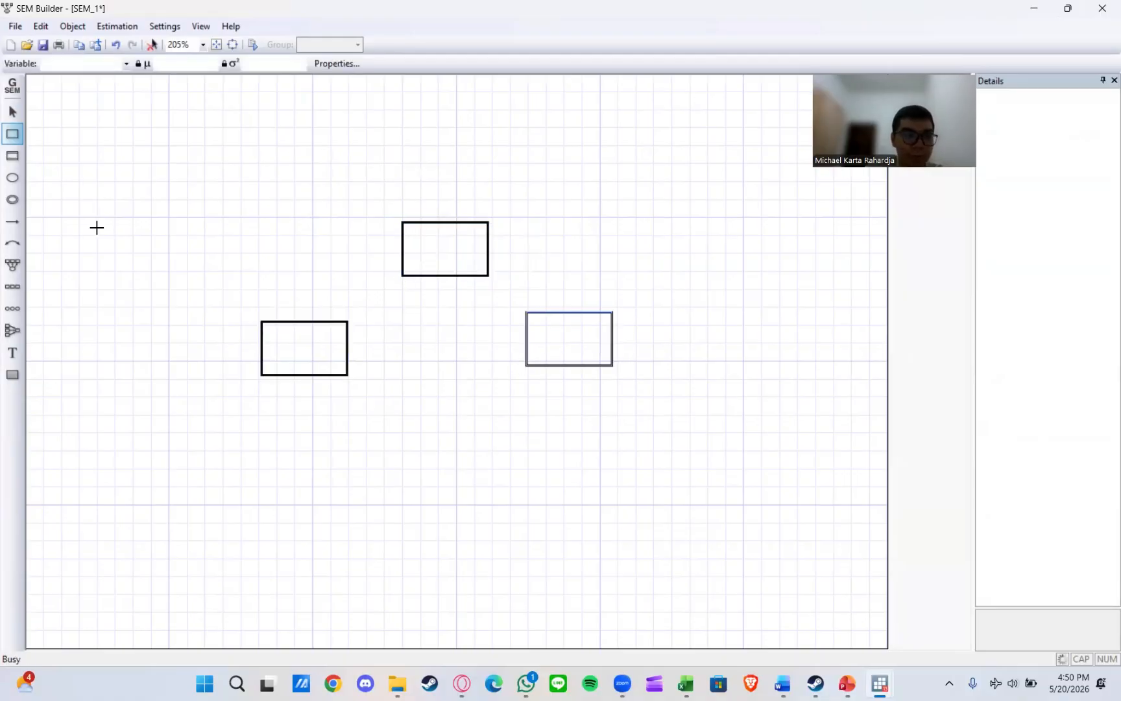
Draw paths from the lower-left box to the upper box, the upper box to the lower-right box, and lower-left to lower-right
click(13, 221)
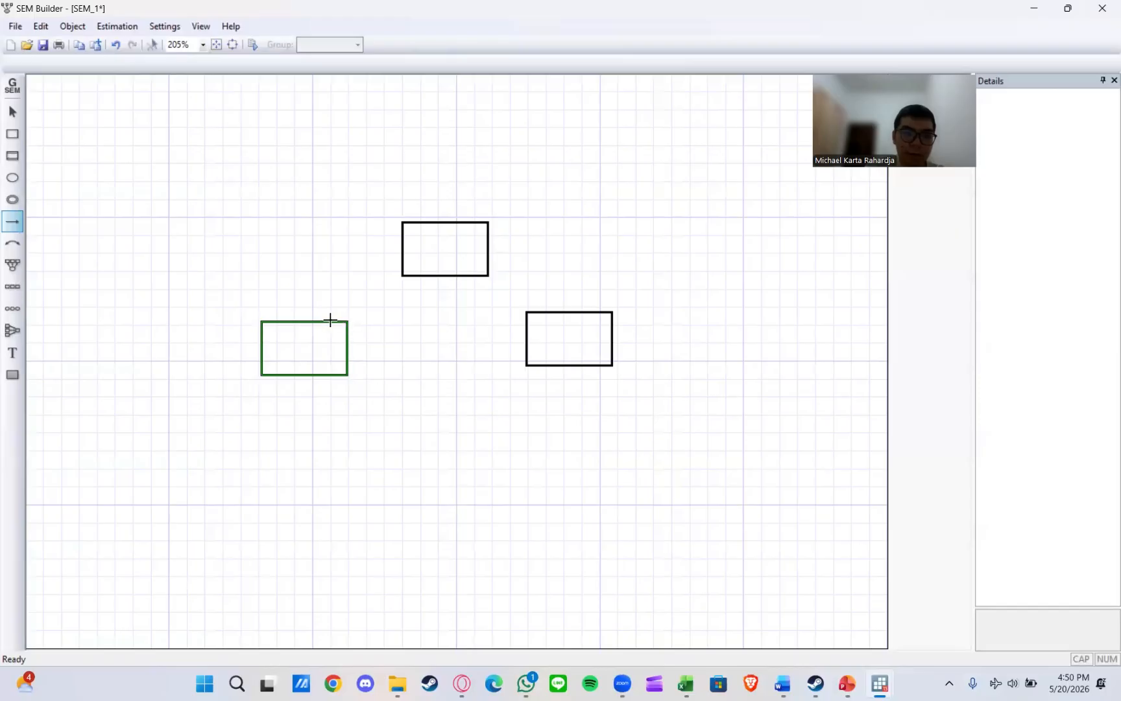
mouse_move(329, 321)
mouse_down()
mouse_move(365, 300)
mouse_move(395, 254)
mouse_move(409, 259)
mouse_up()
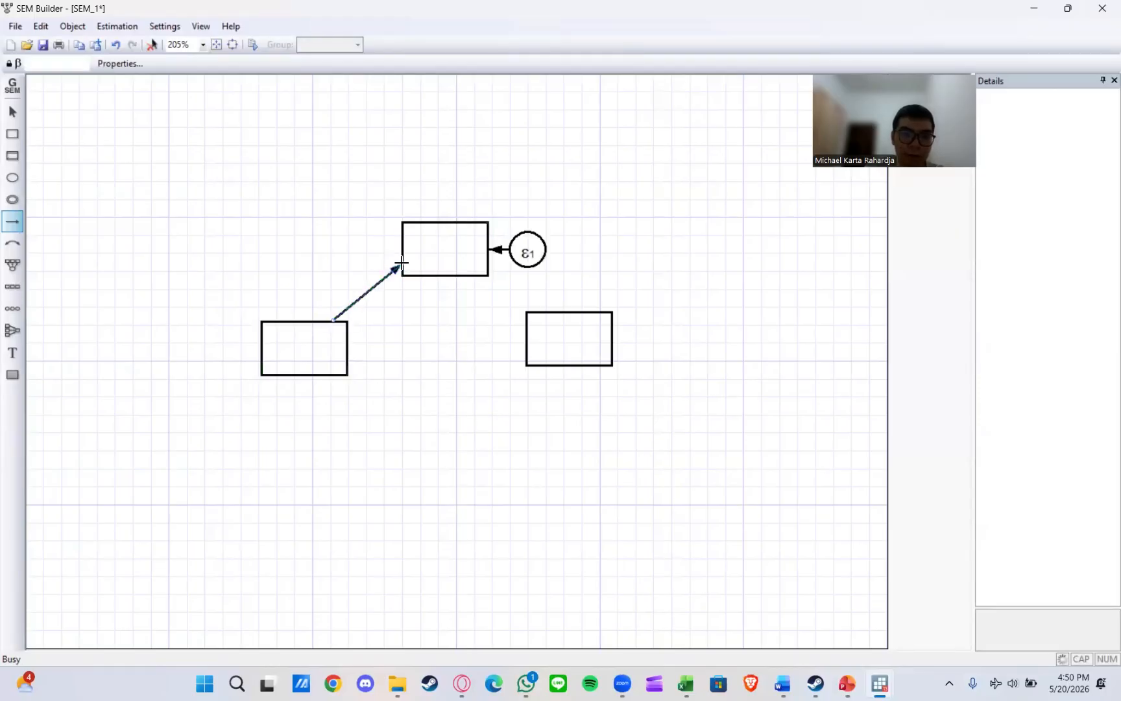
drag(488, 260, 547, 311)
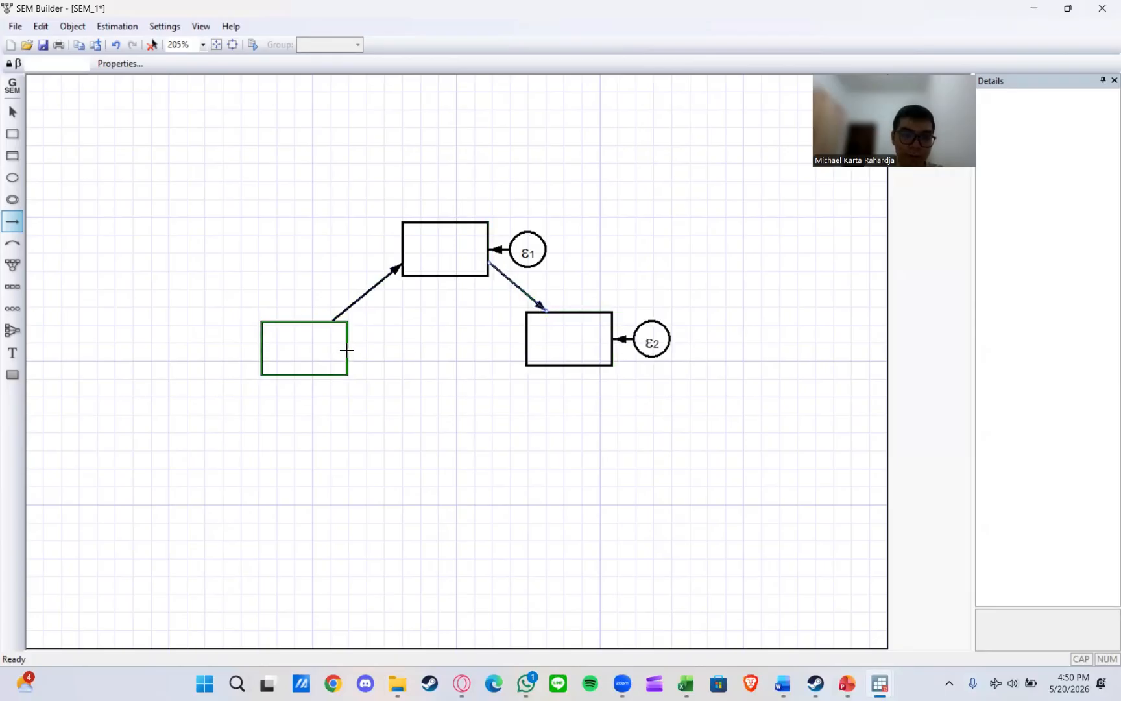
drag(347, 349, 523, 342)
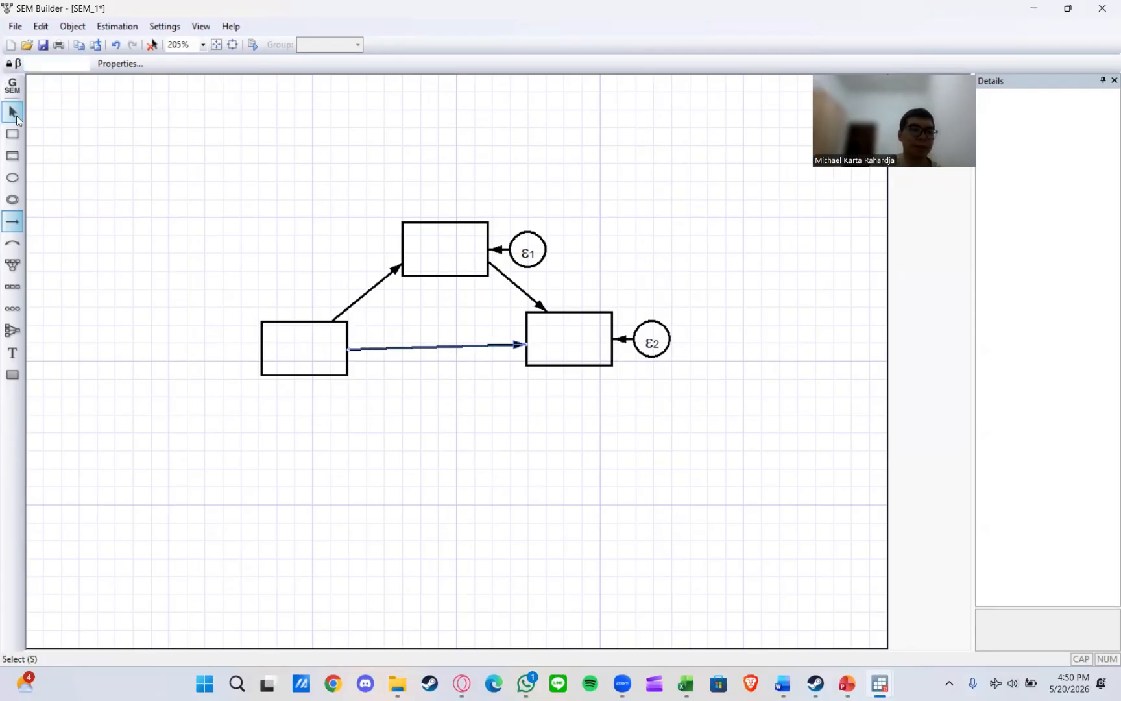
Assign the variable netmargin_x to the lower-left box of the path diagram
click(20, 118)
double_click(308, 345)
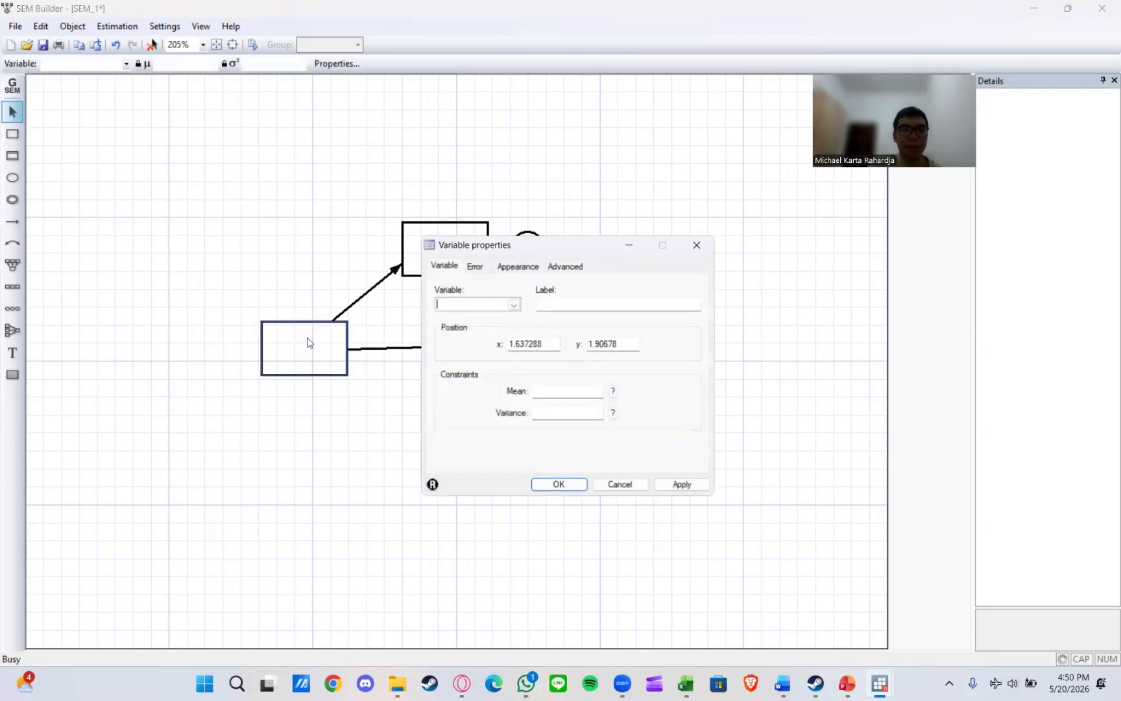
click(513, 304)
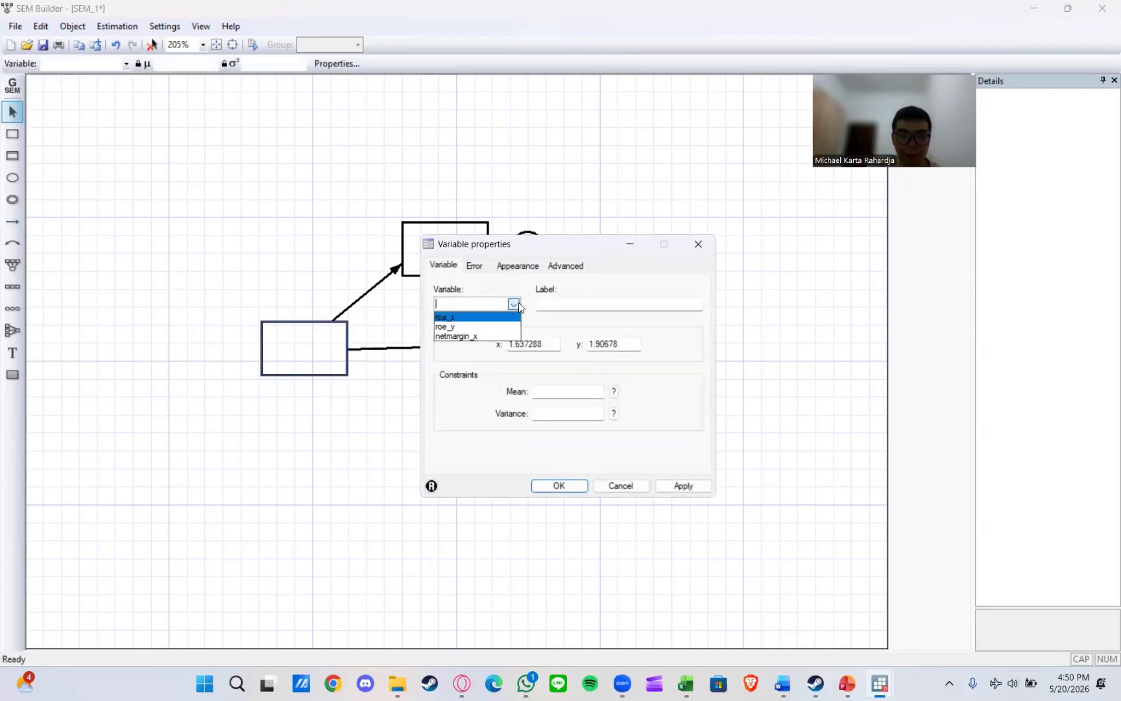
click(477, 336)
click(542, 484)
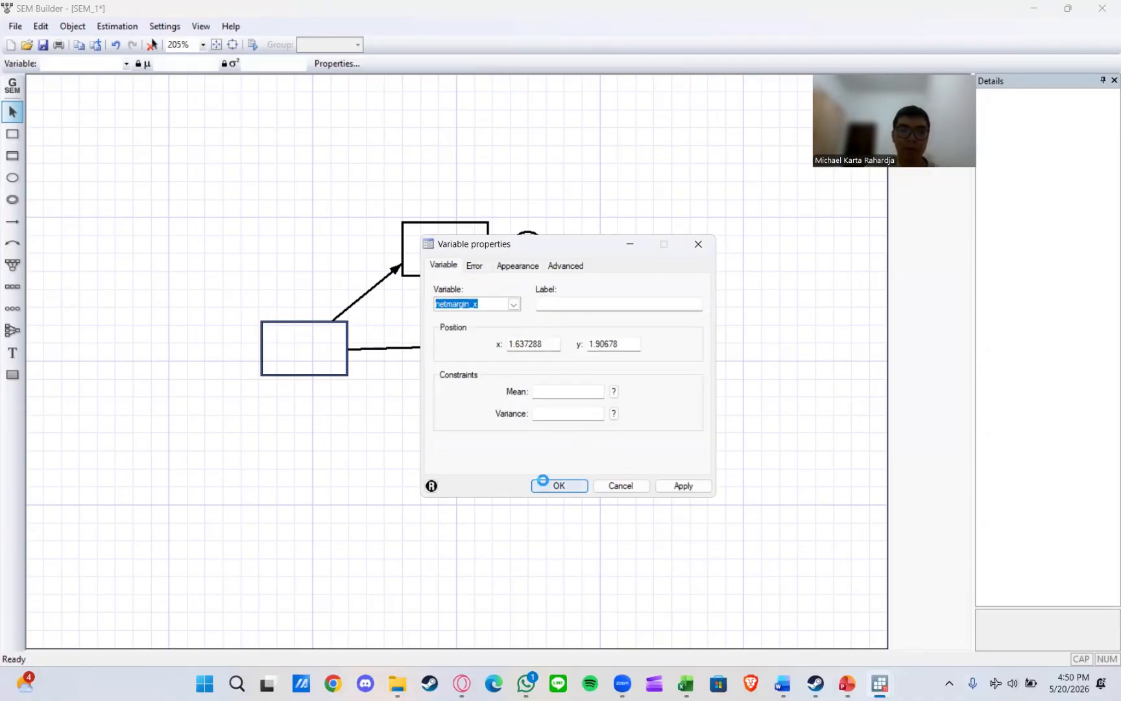
Assign the variable roa_z to the upper box of the path diagram
double_click(445, 245)
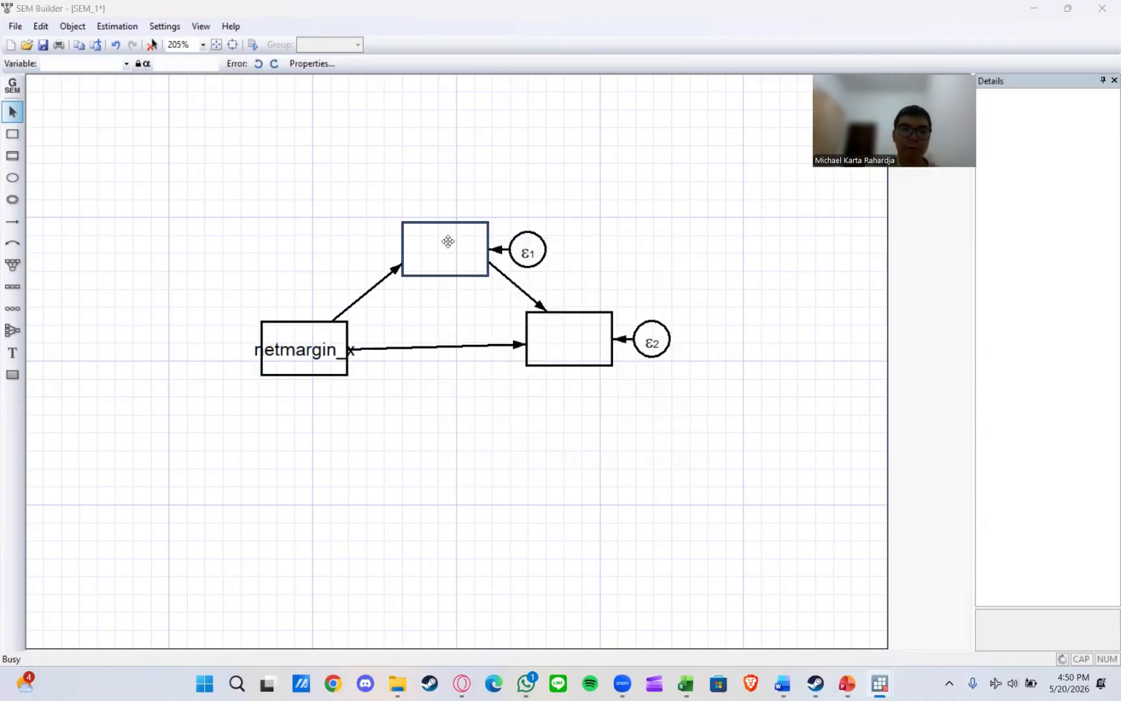
click(513, 304)
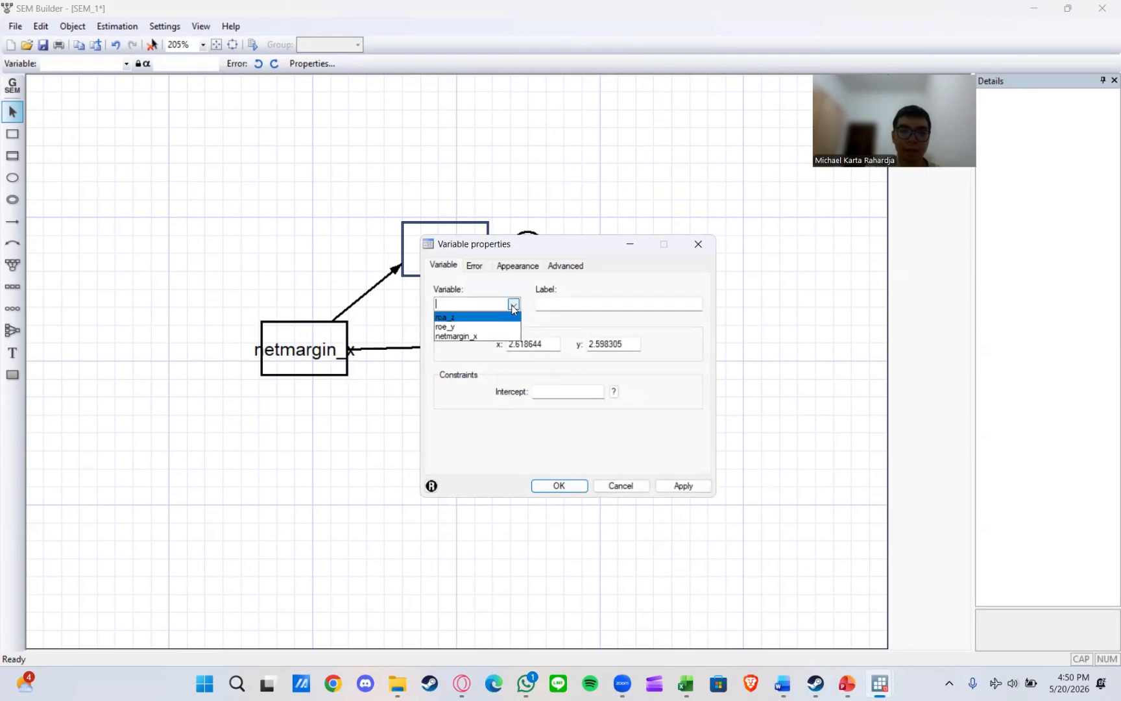
click(457, 317)
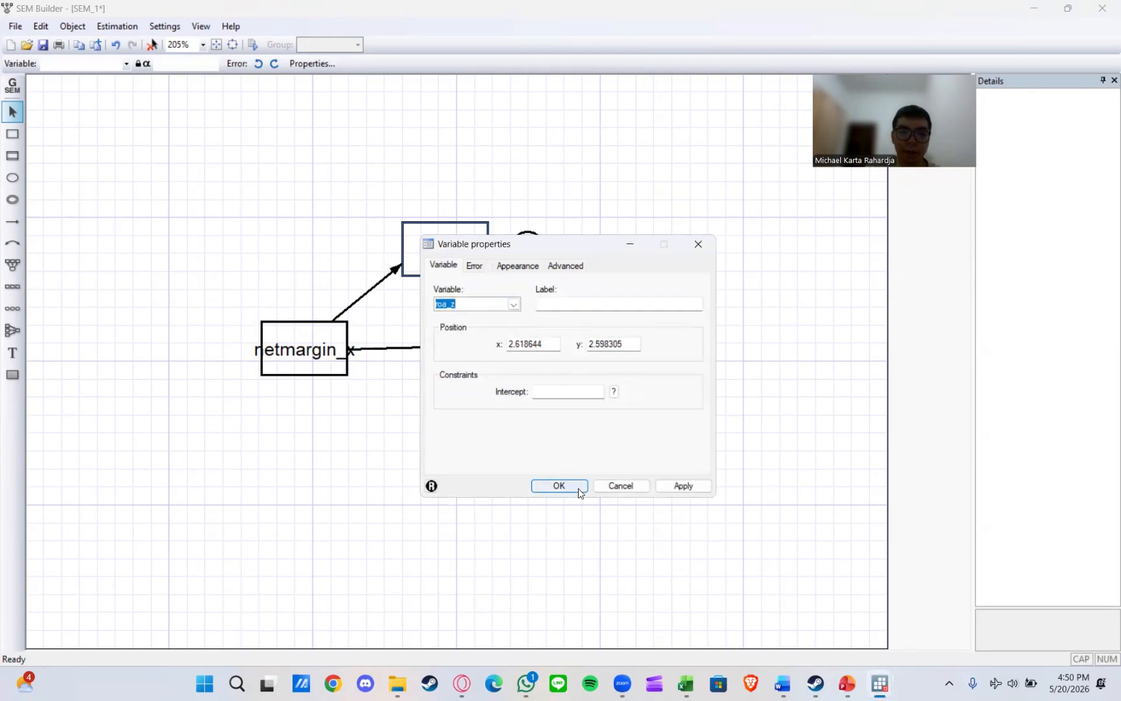
key(Return)
Assign the variable roe_y to the lower-right box of the path diagram
double_click(559, 350)
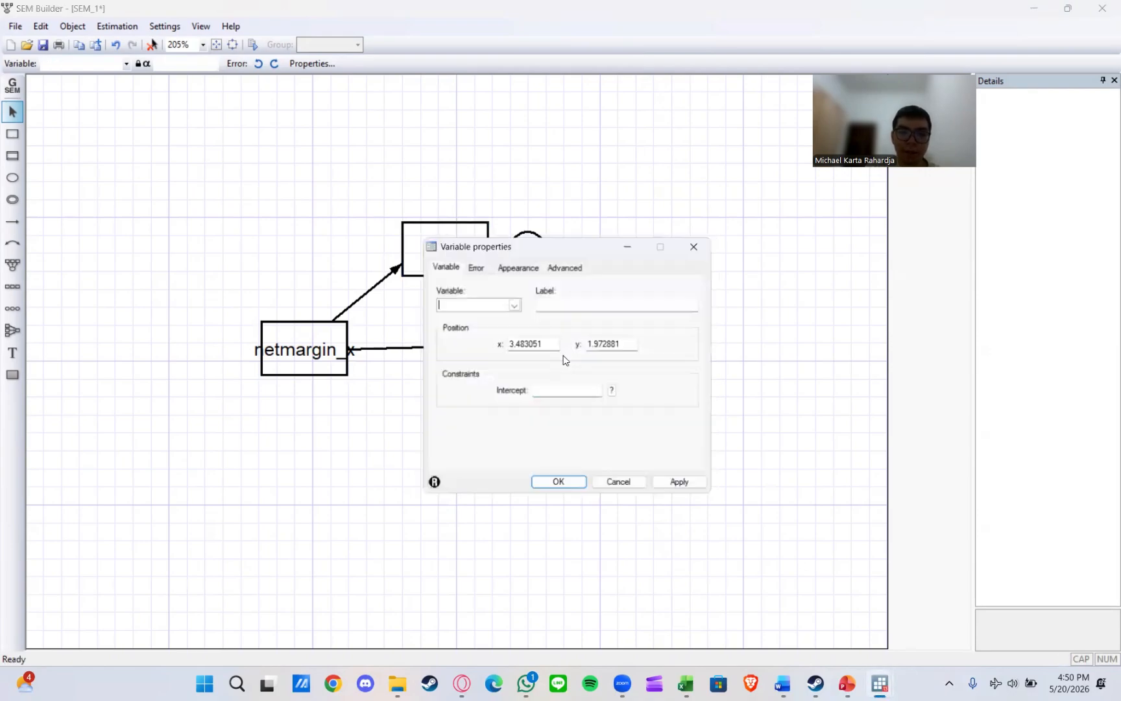
click(513, 303)
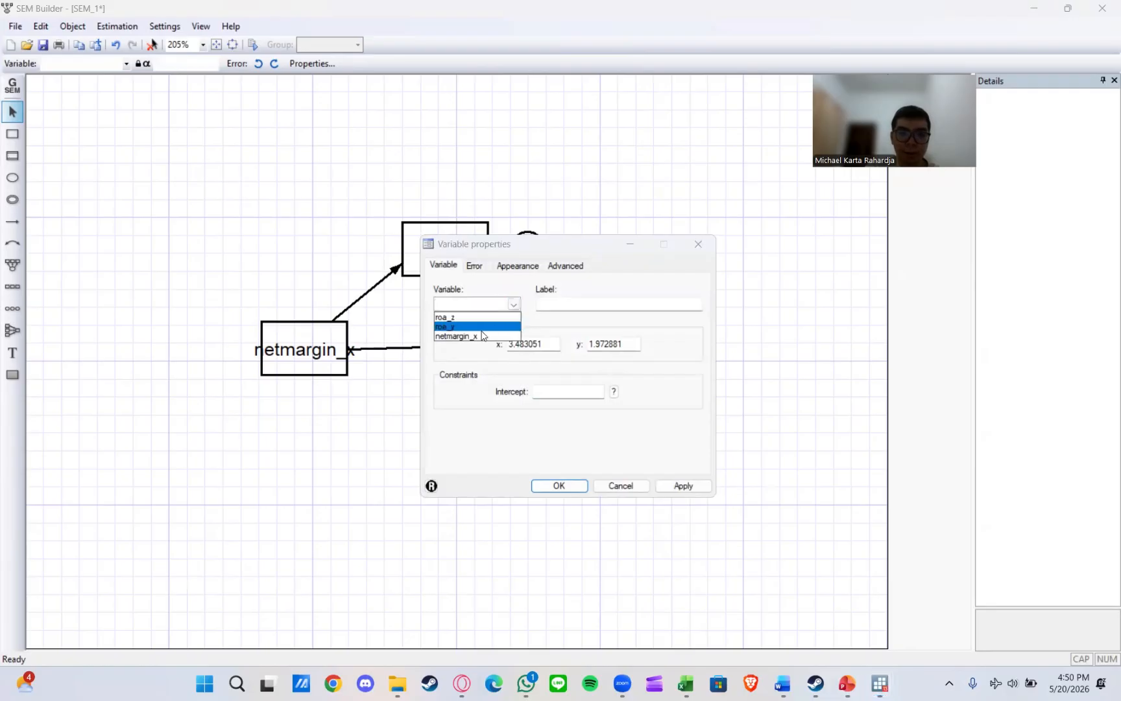
click(482, 333)
click(514, 304)
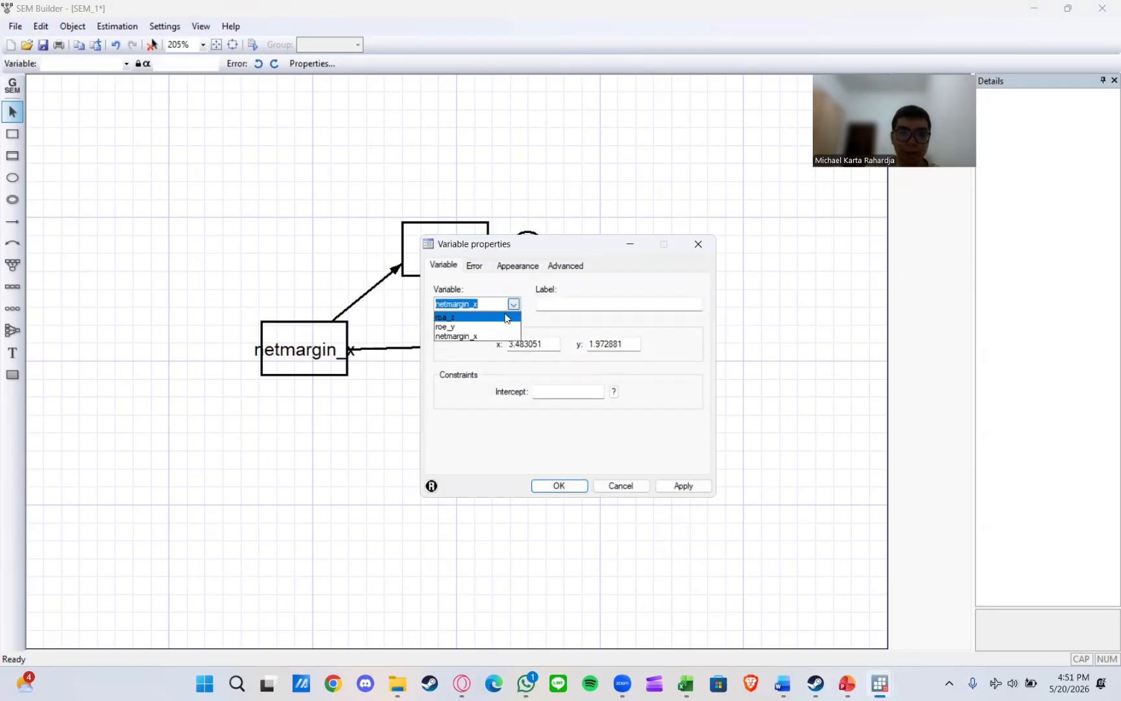
click(486, 325)
click(547, 483)
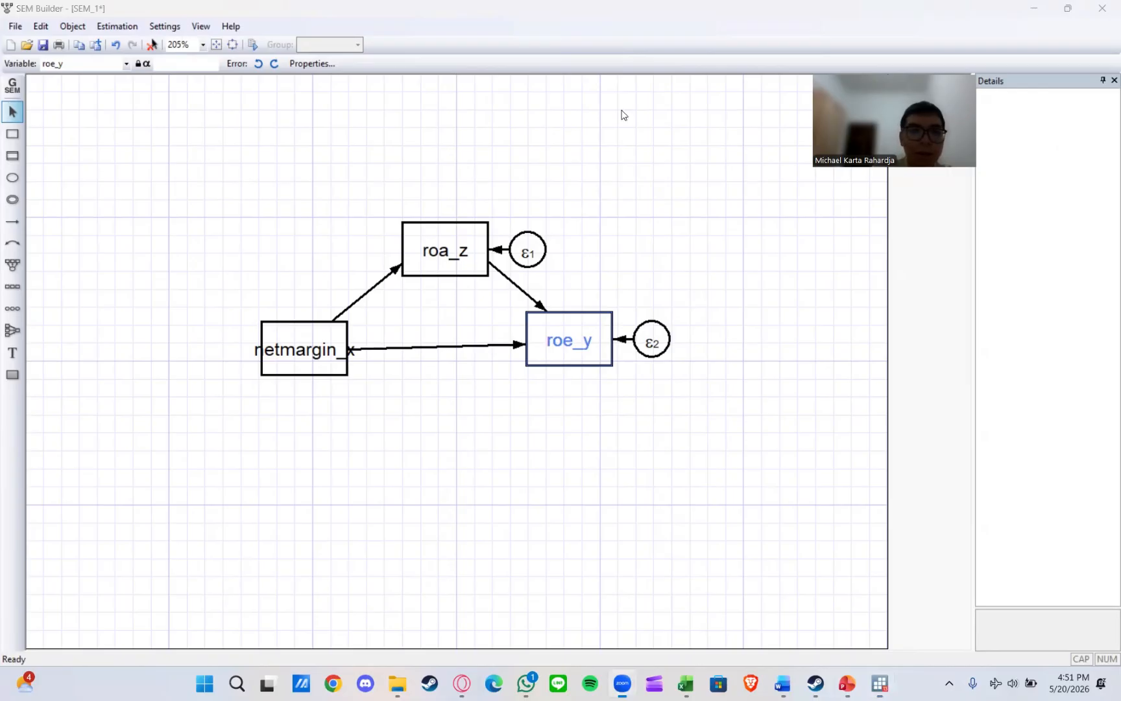
Estimate the path model by maximum likelihood, with standardized coefficients and values displayed
click(252, 45)
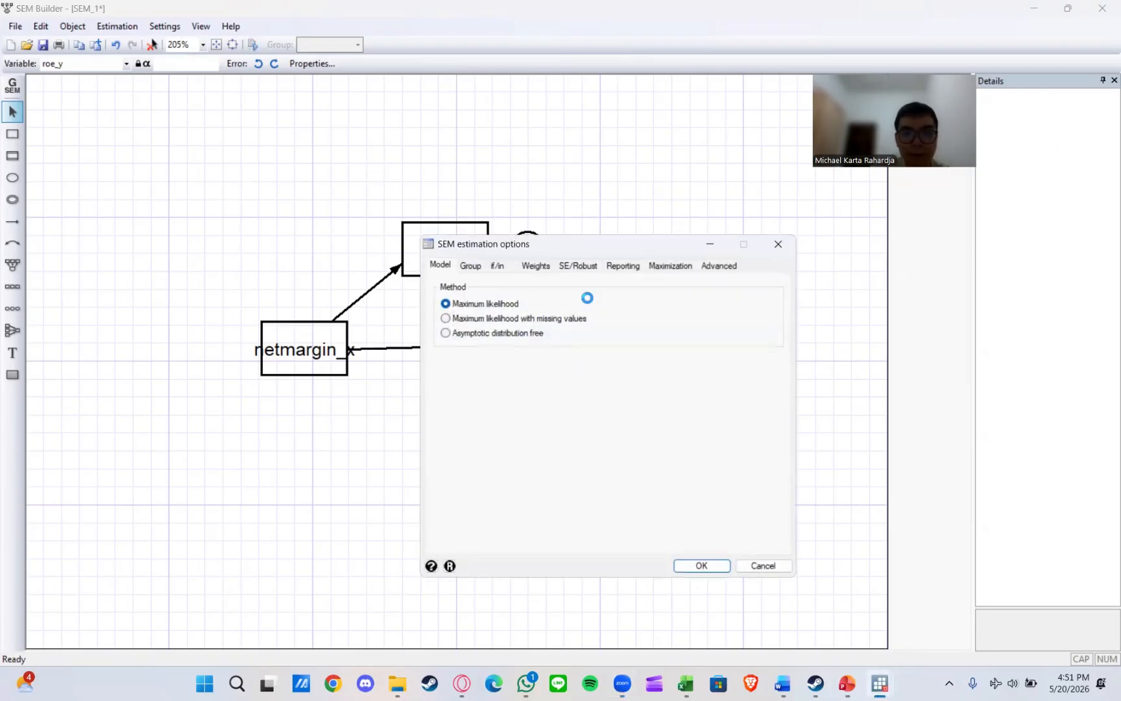
click(611, 264)
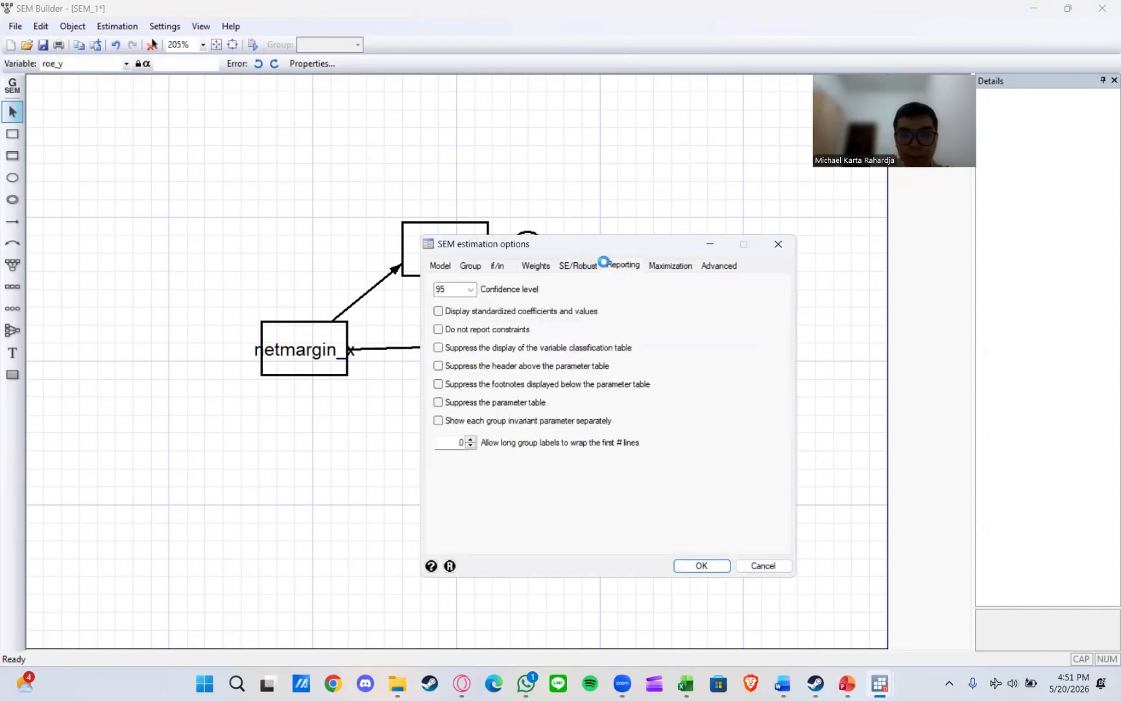
click(453, 312)
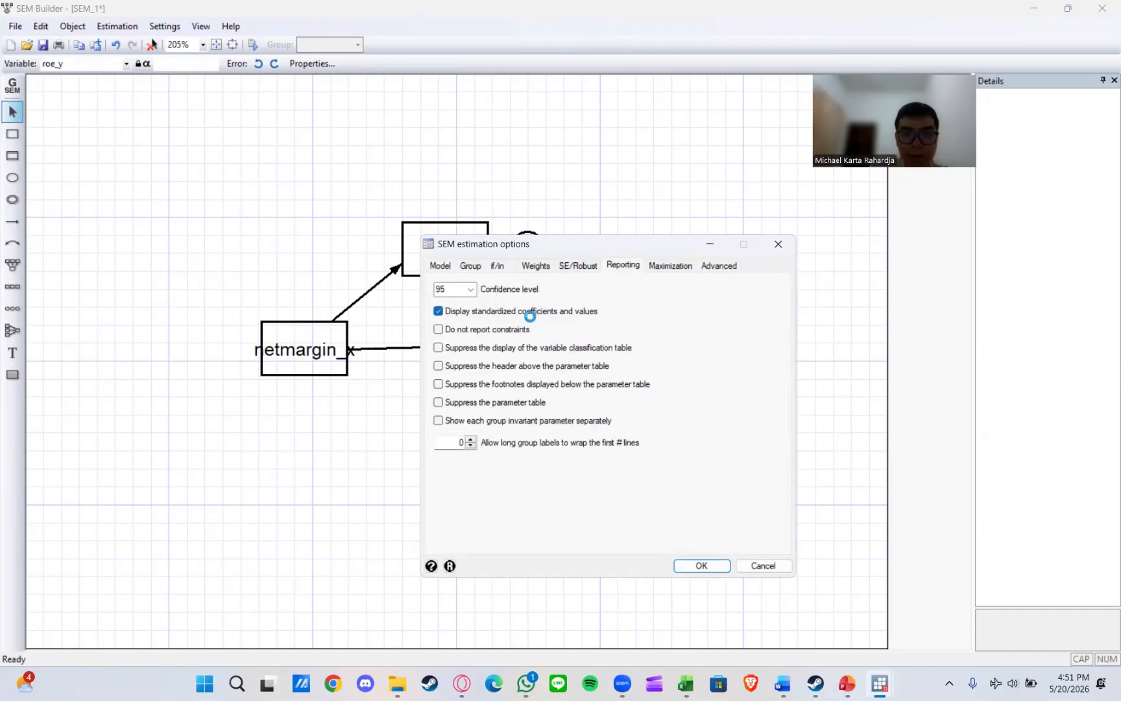
click(700, 566)
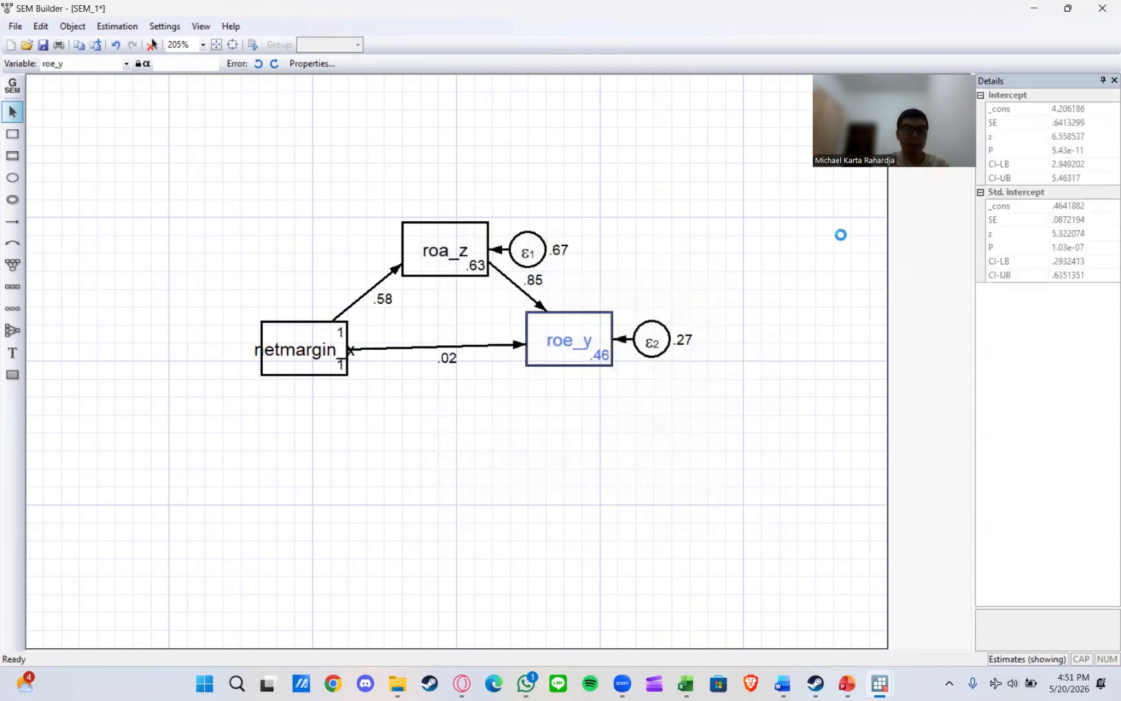
Examine the p-values of the netmargin_x to roa_z, roa_z to roe_y and netmargin_x to roe_y paths in the SEM results table
click(1037, 9)
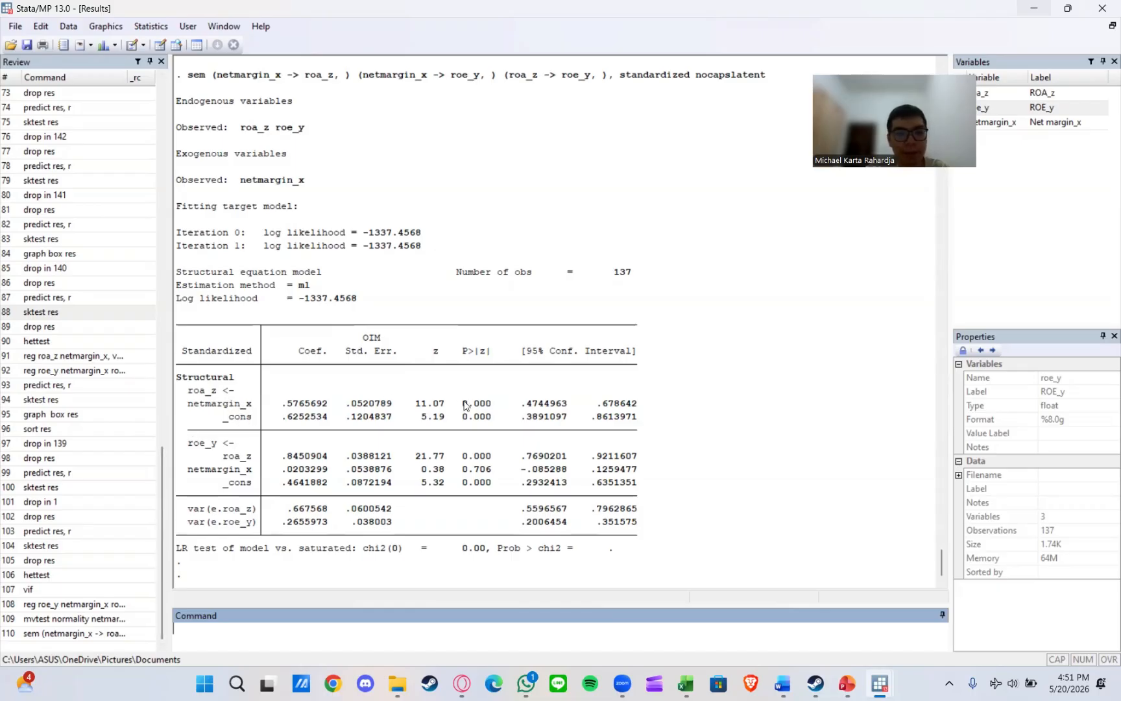
drag(458, 405, 486, 404)
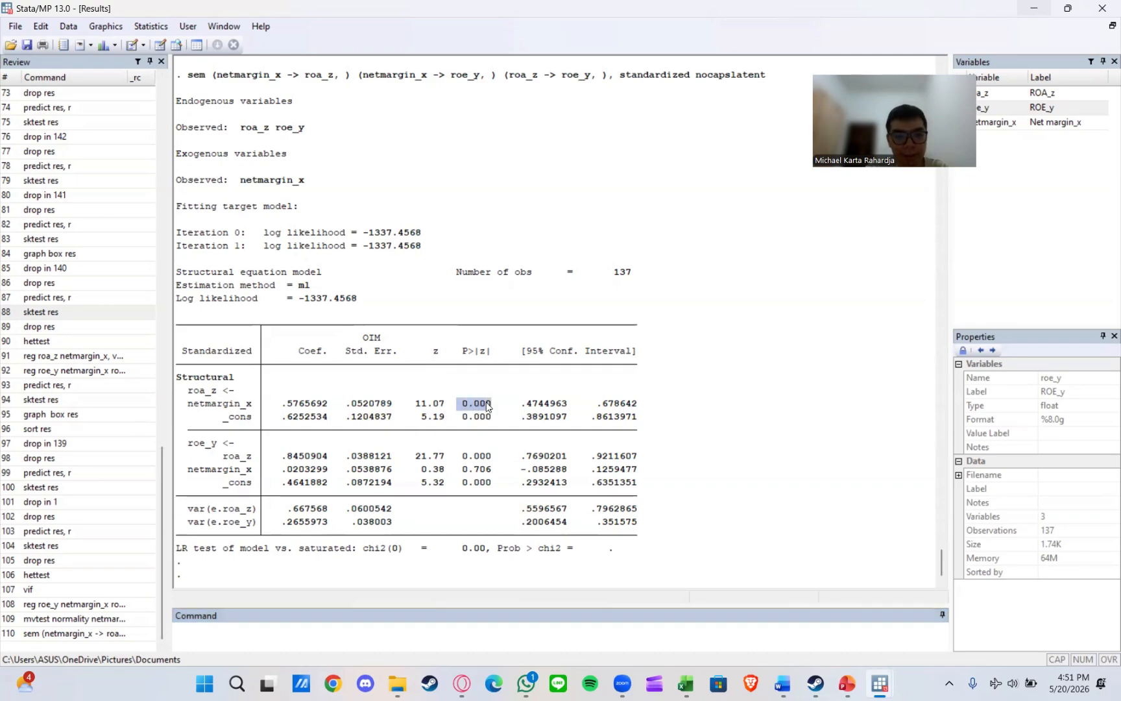
click(209, 473)
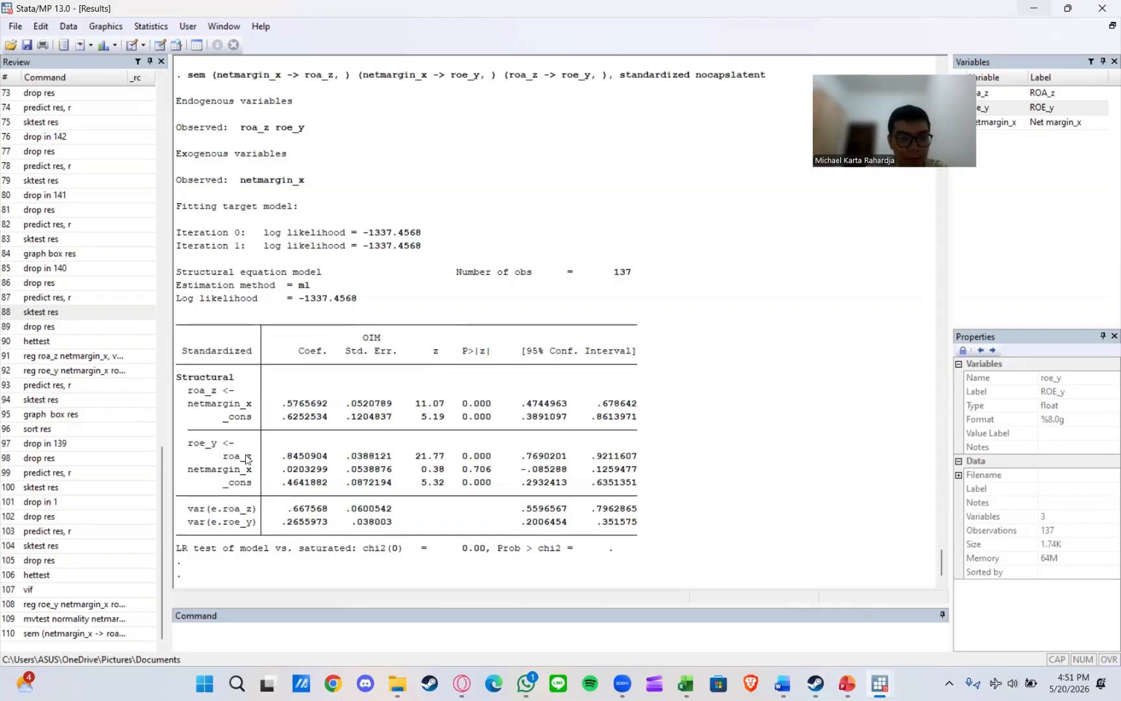
drag(230, 459, 253, 458)
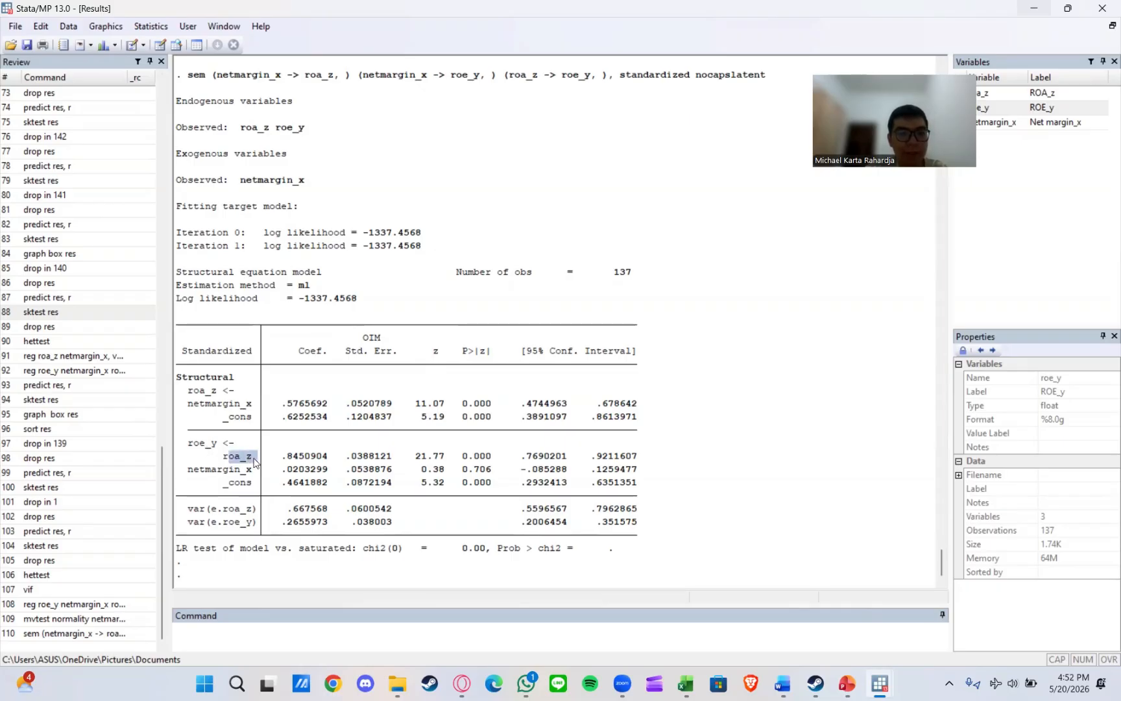
click(184, 445)
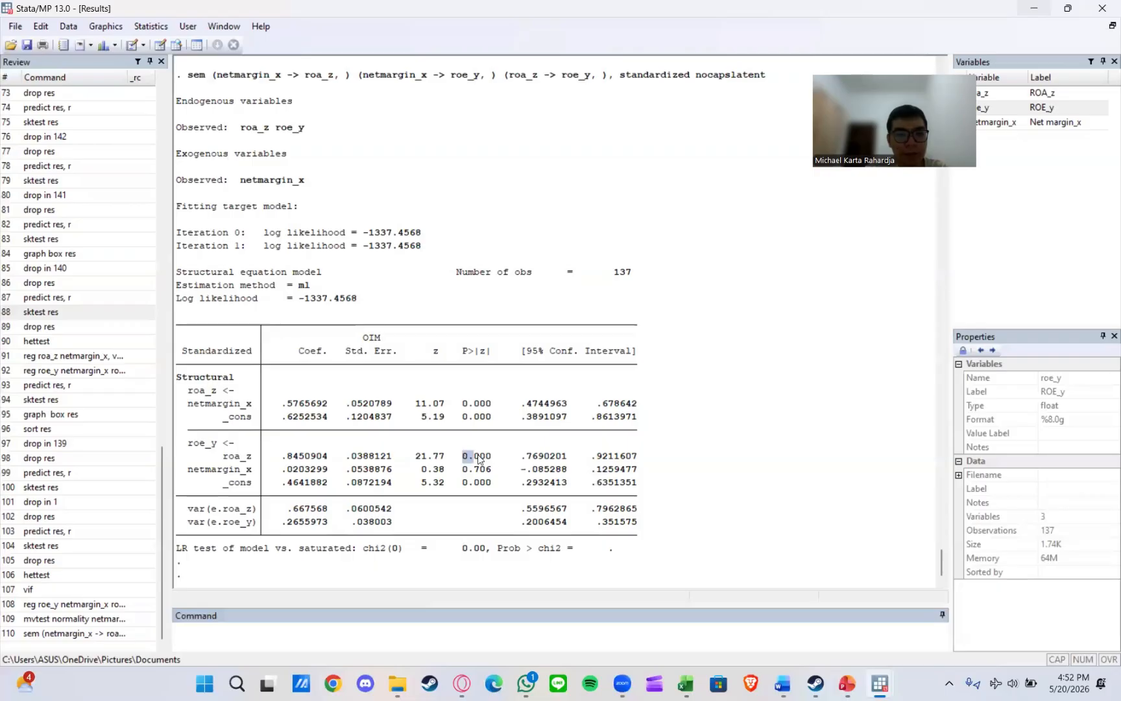
drag(477, 455, 496, 456)
click(196, 471)
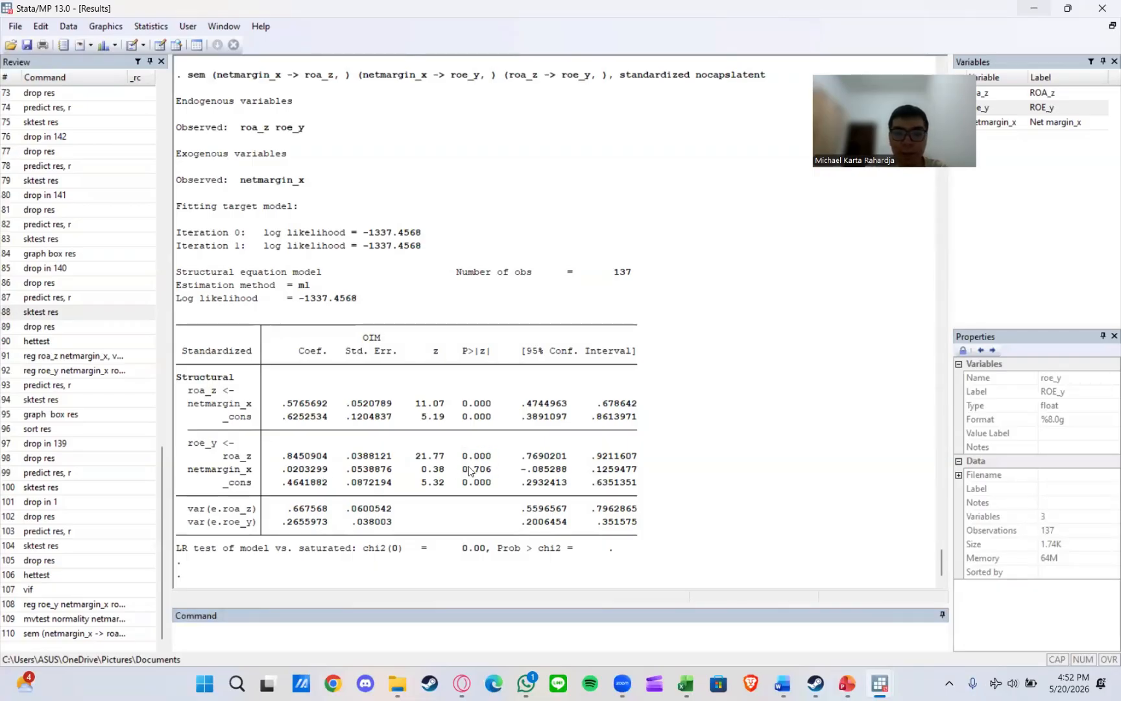
drag(469, 471, 503, 472)
click(460, 474)
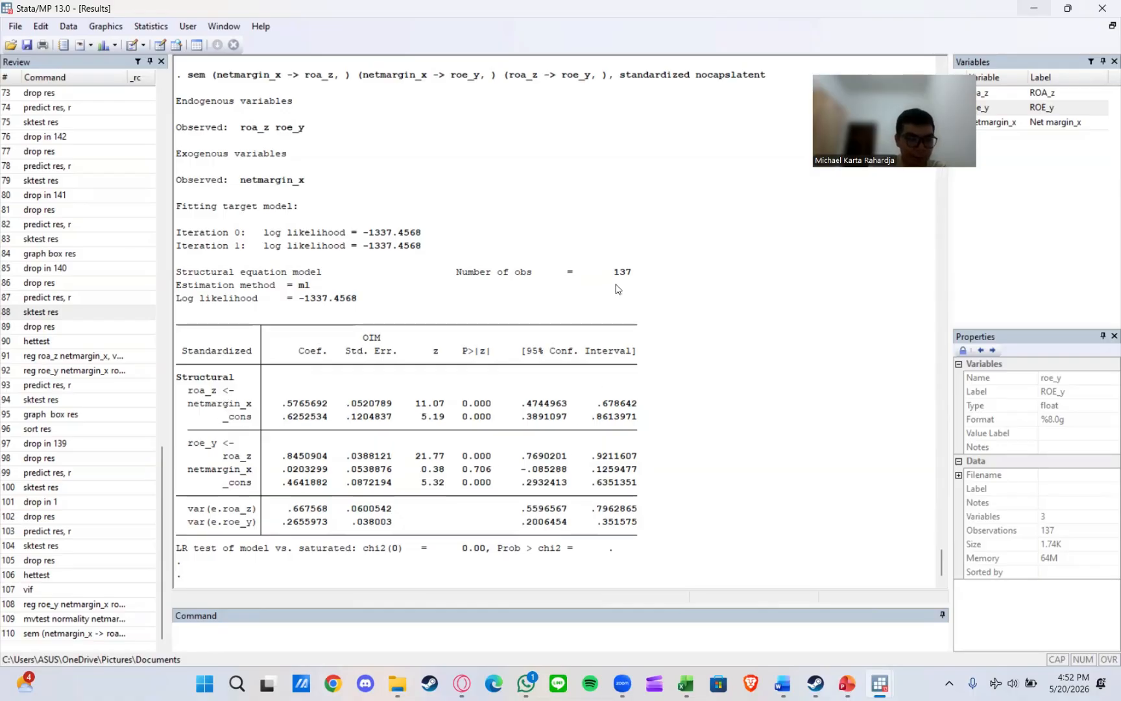
click(1048, 199)
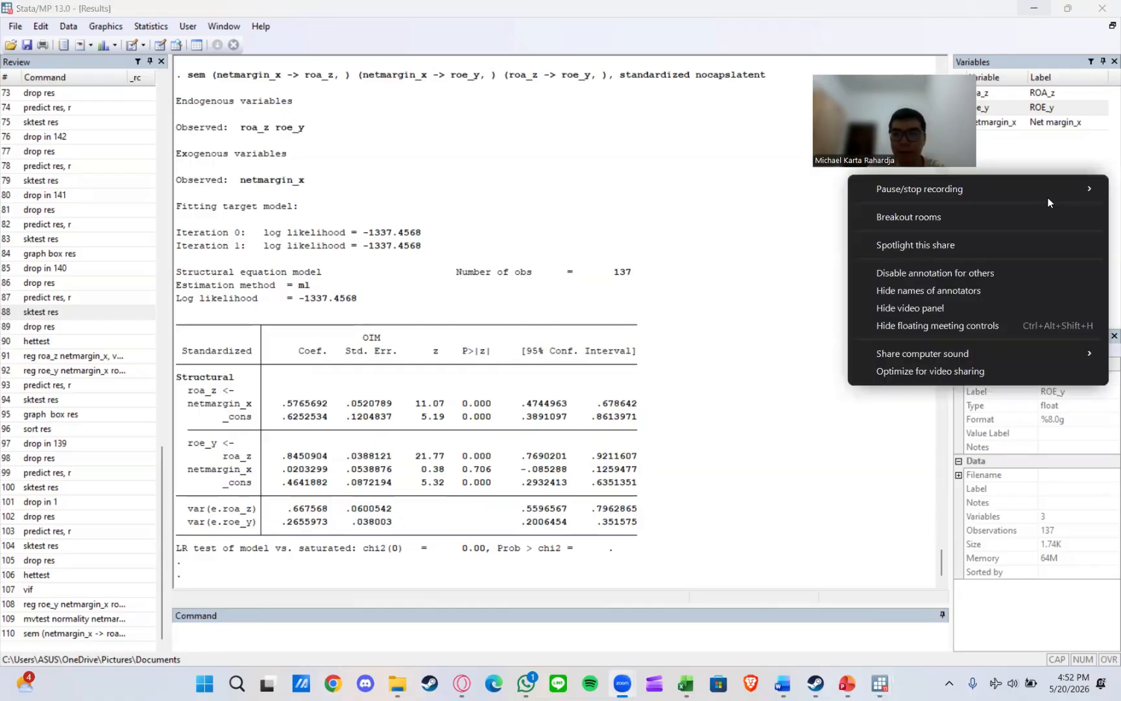
click(1048, 199)
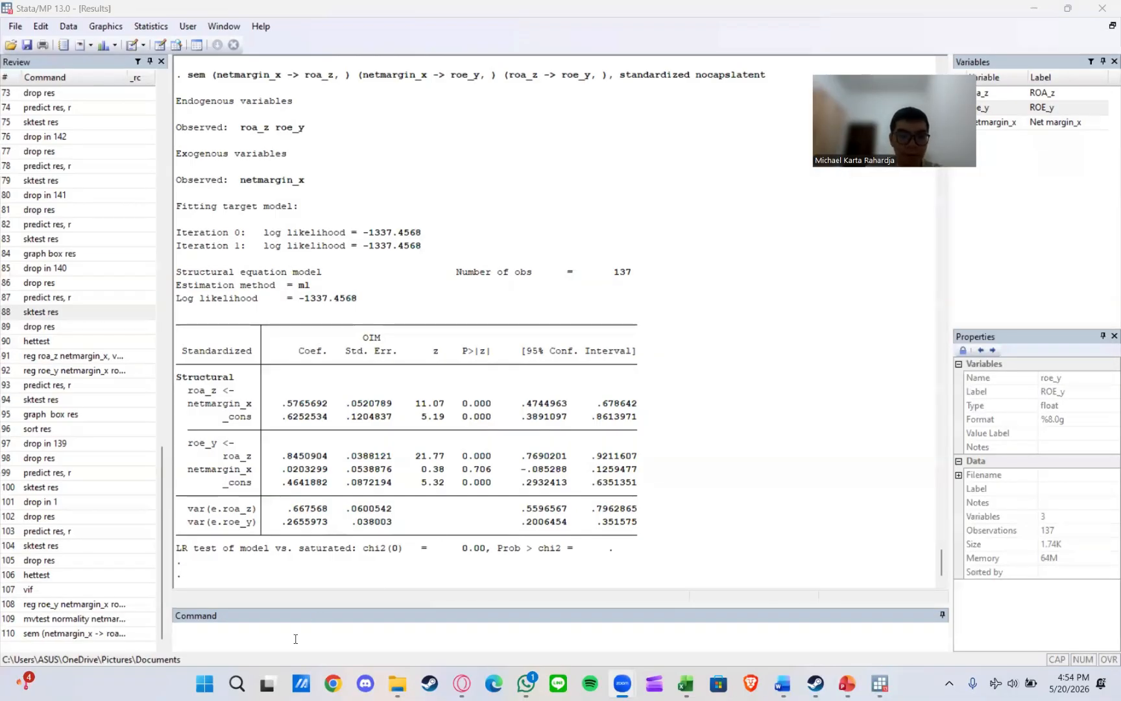
Report all goodness-of-fit statistics for the SEM model with estat gof, stats(all)
click(294, 639)
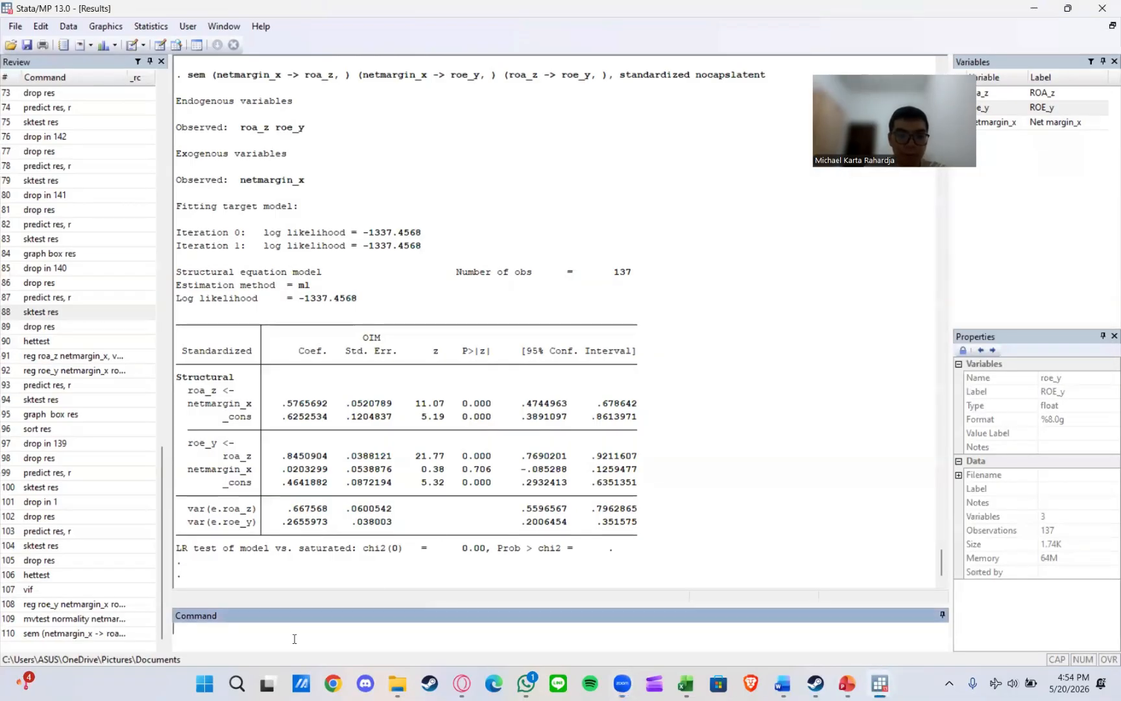
text(estat)
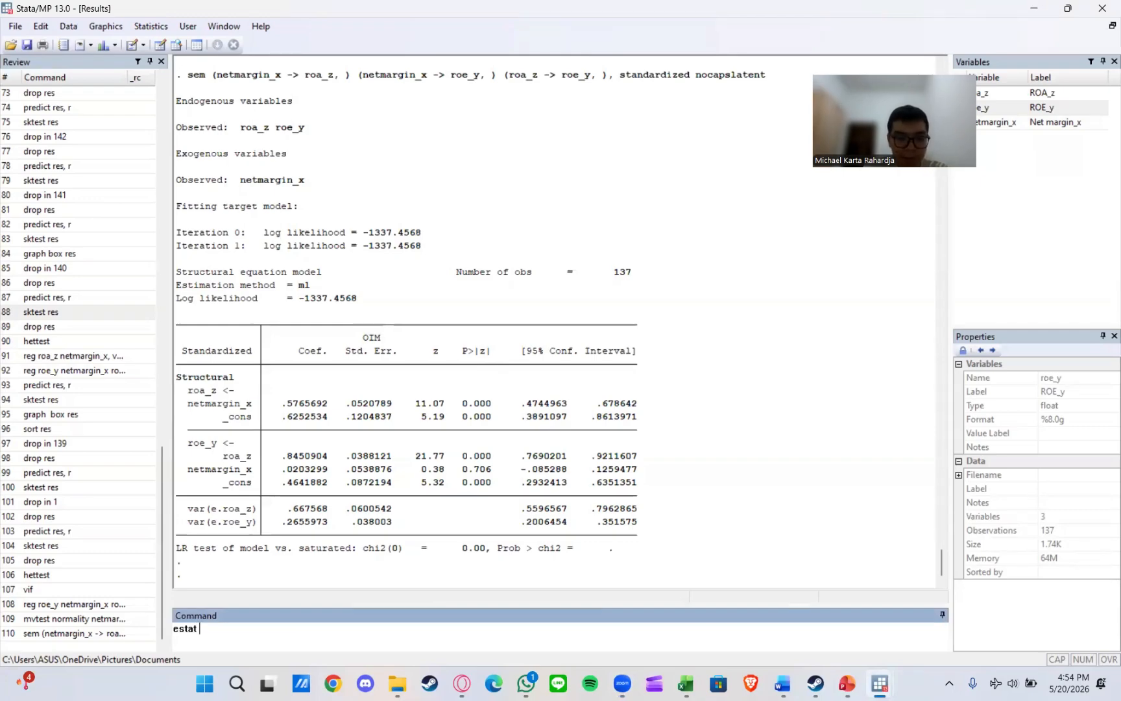
text( gof)
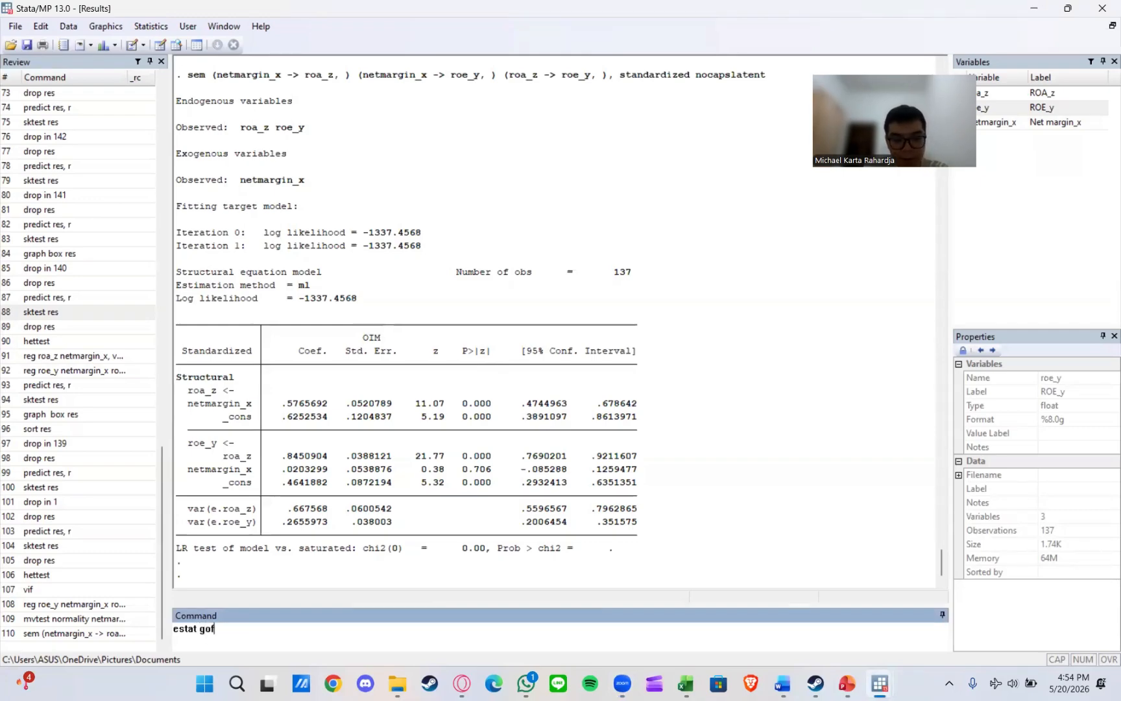
text(, stat)
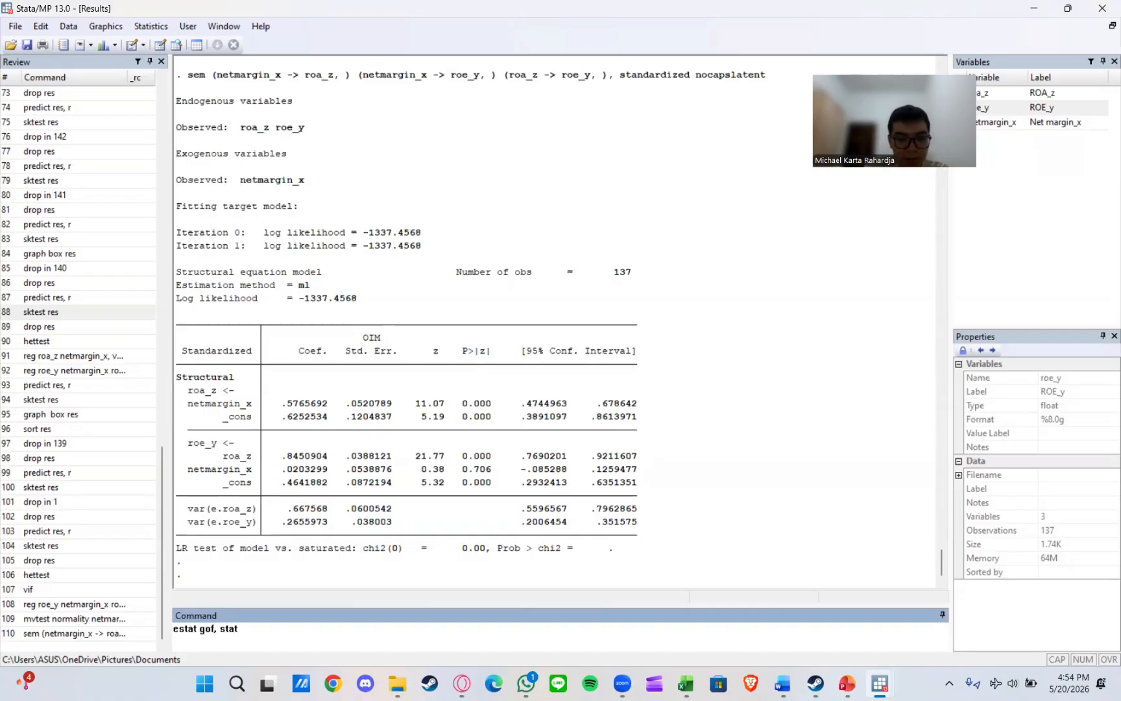
text((all))
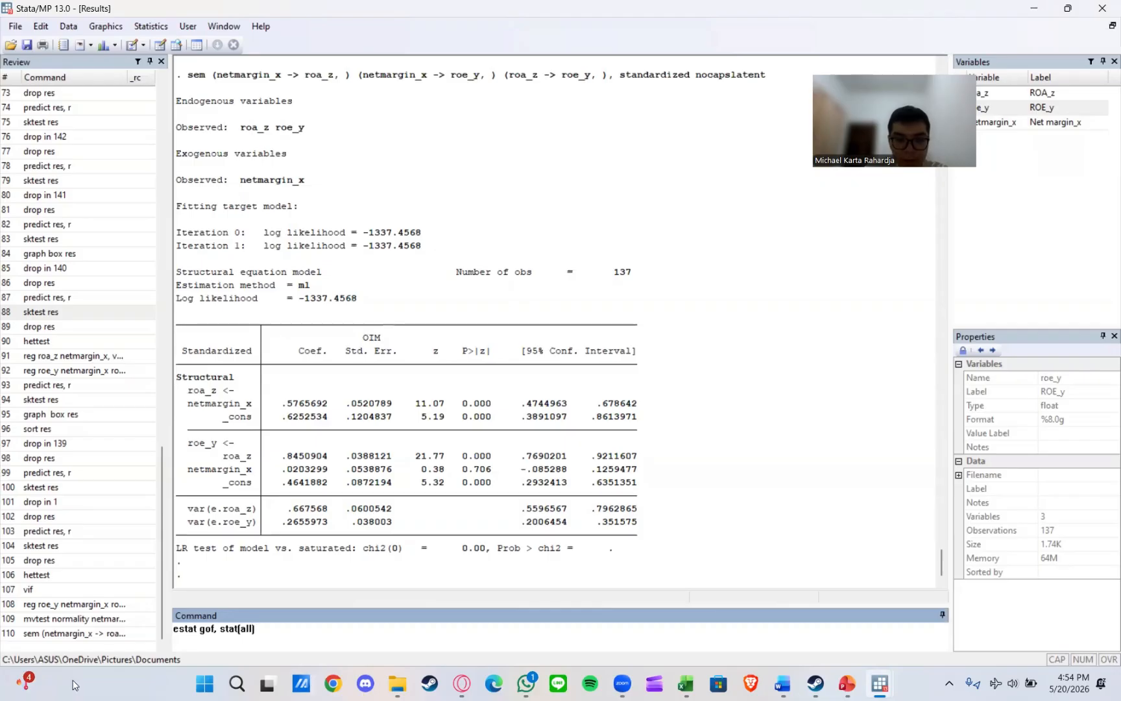
click(236, 628)
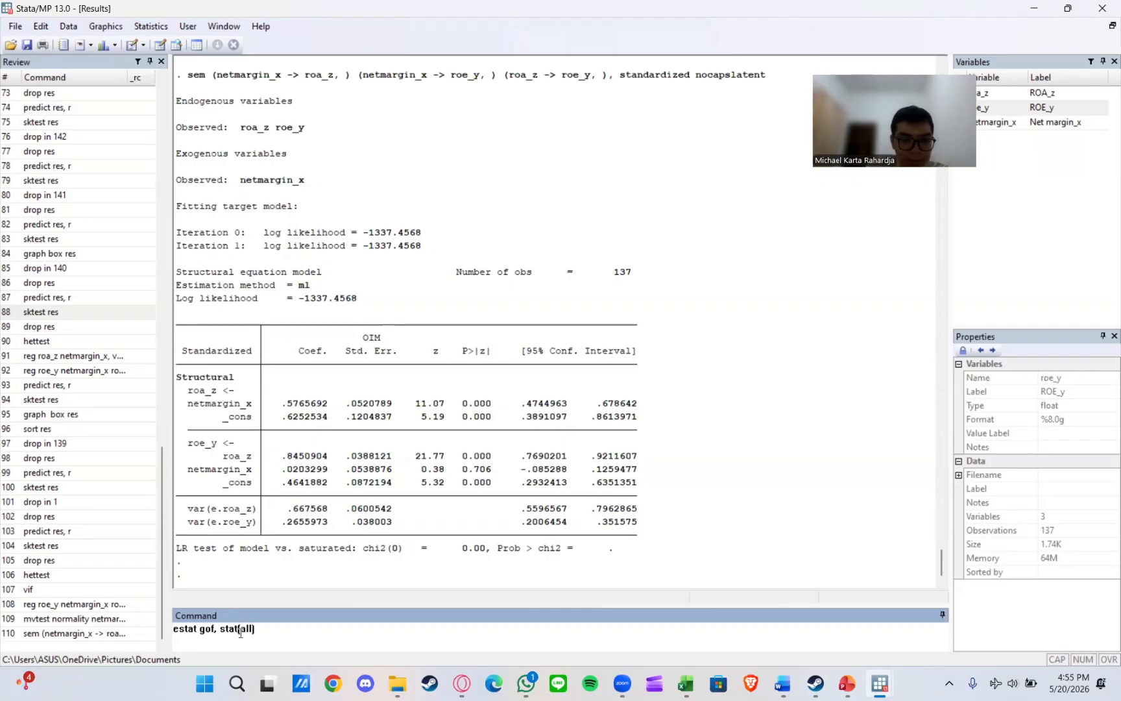
text(s)
key(Return)
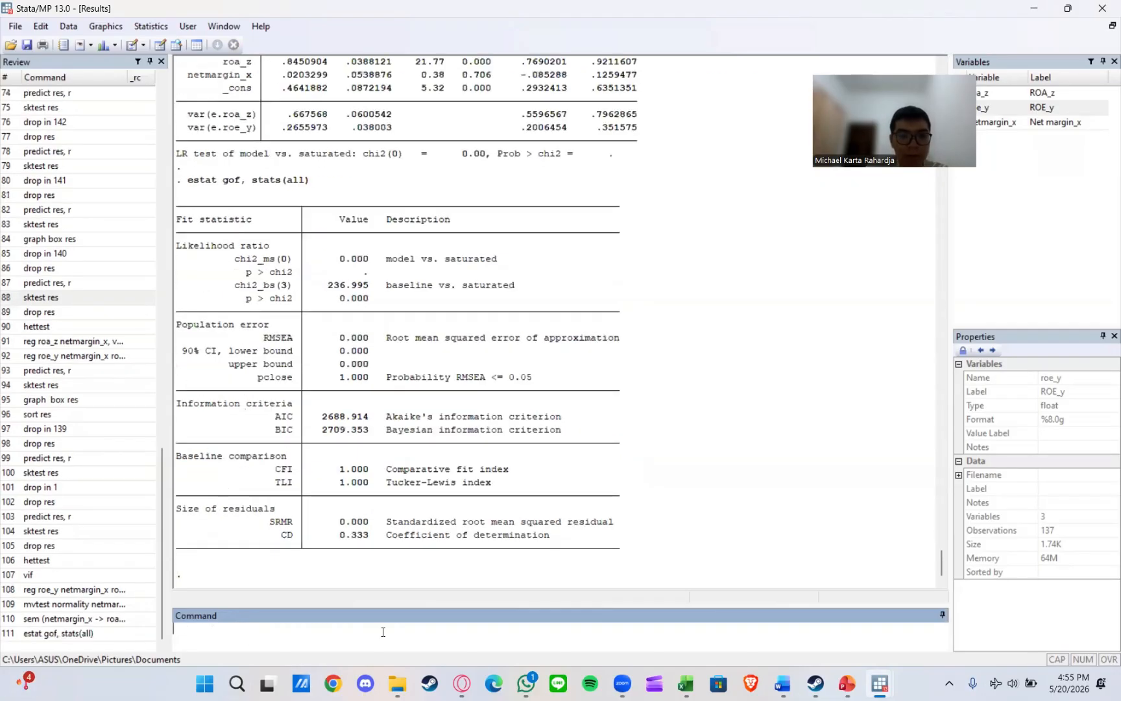
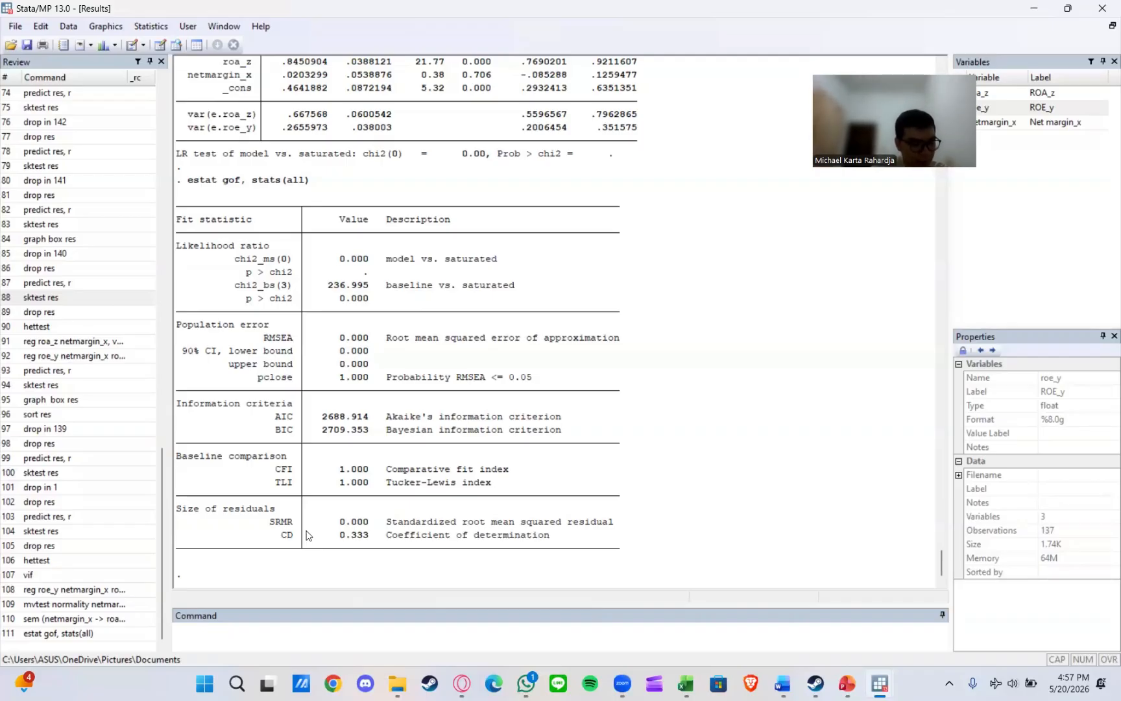
Begin a medsem command with x1 as the placeholder independent variable and roa_z as the mediator
text(medsem)
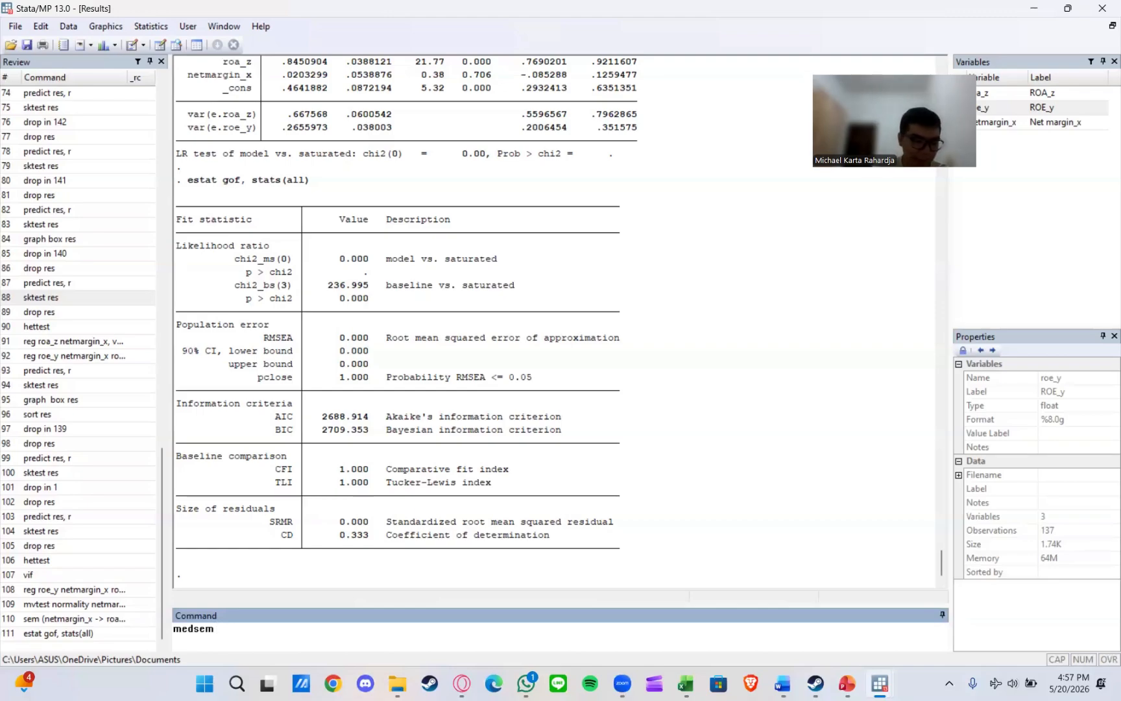
text( indep)
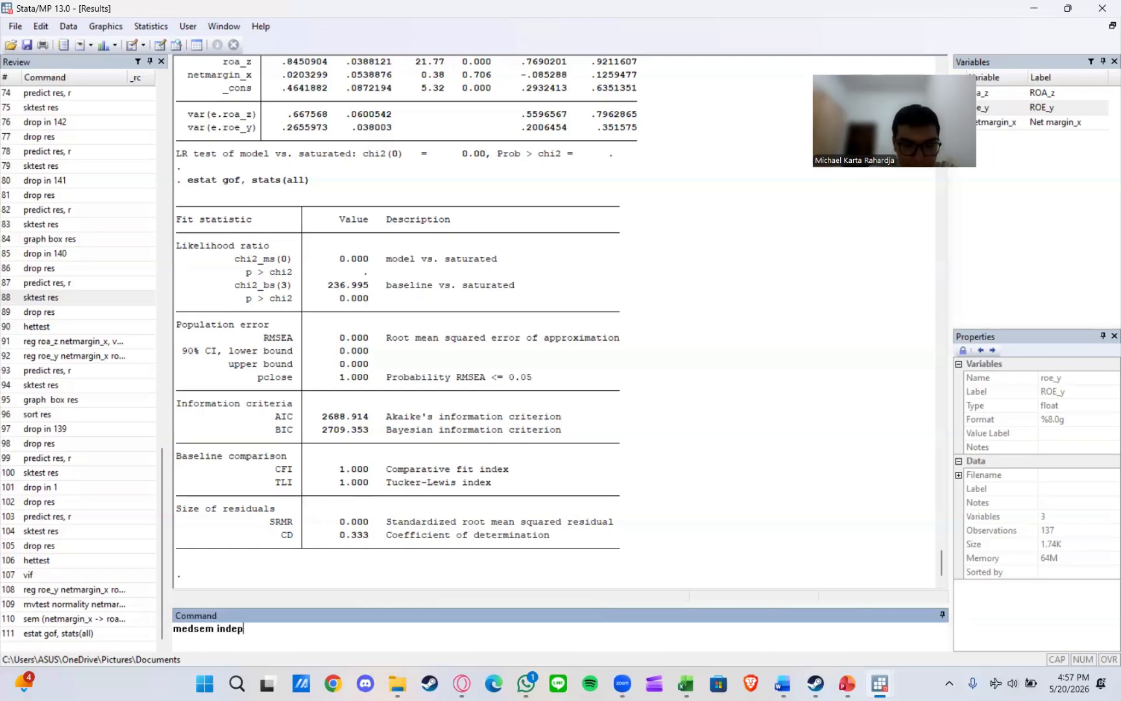
text(()
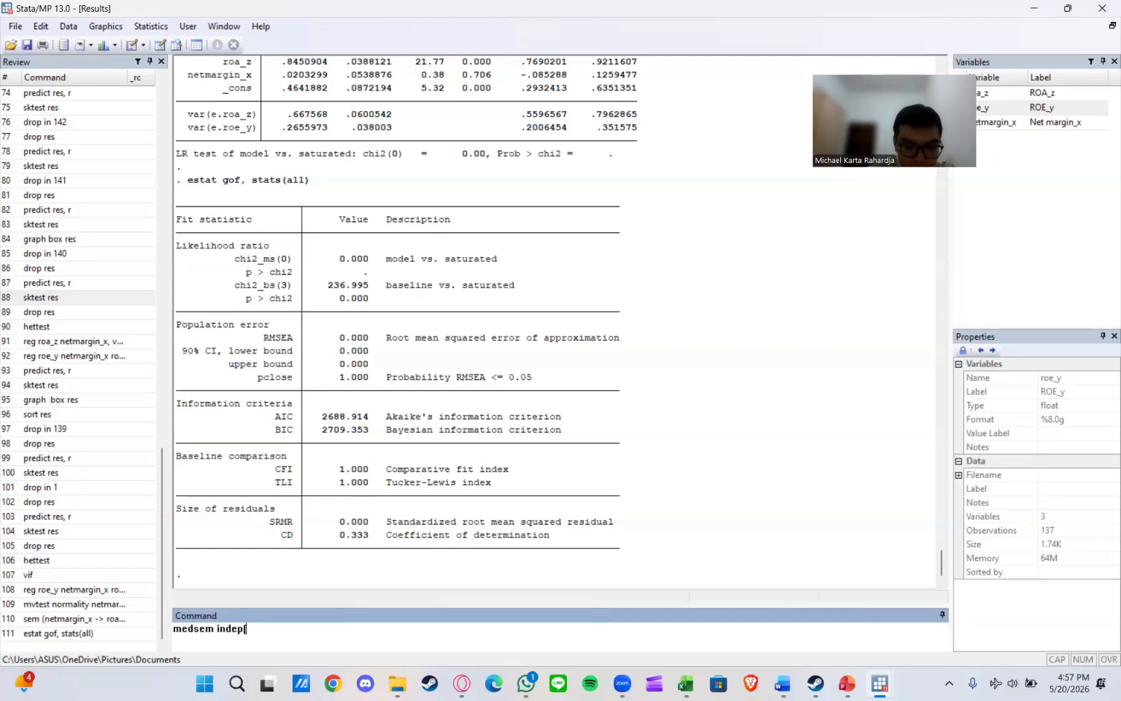
text(x1)
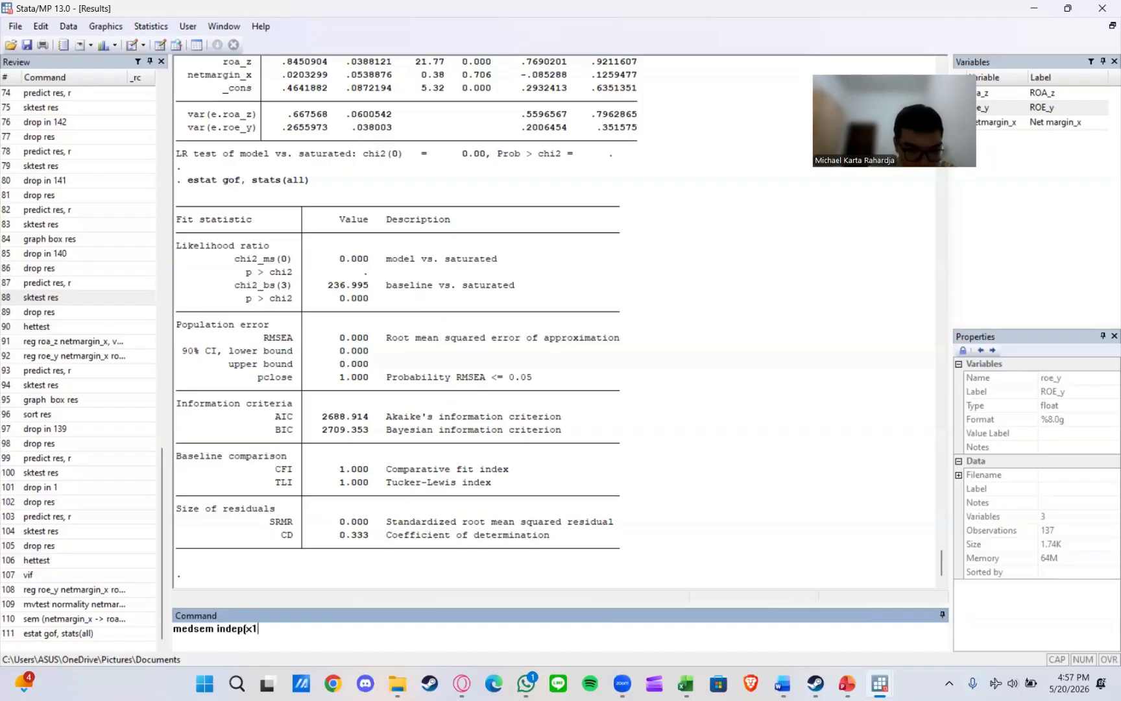
text() med()
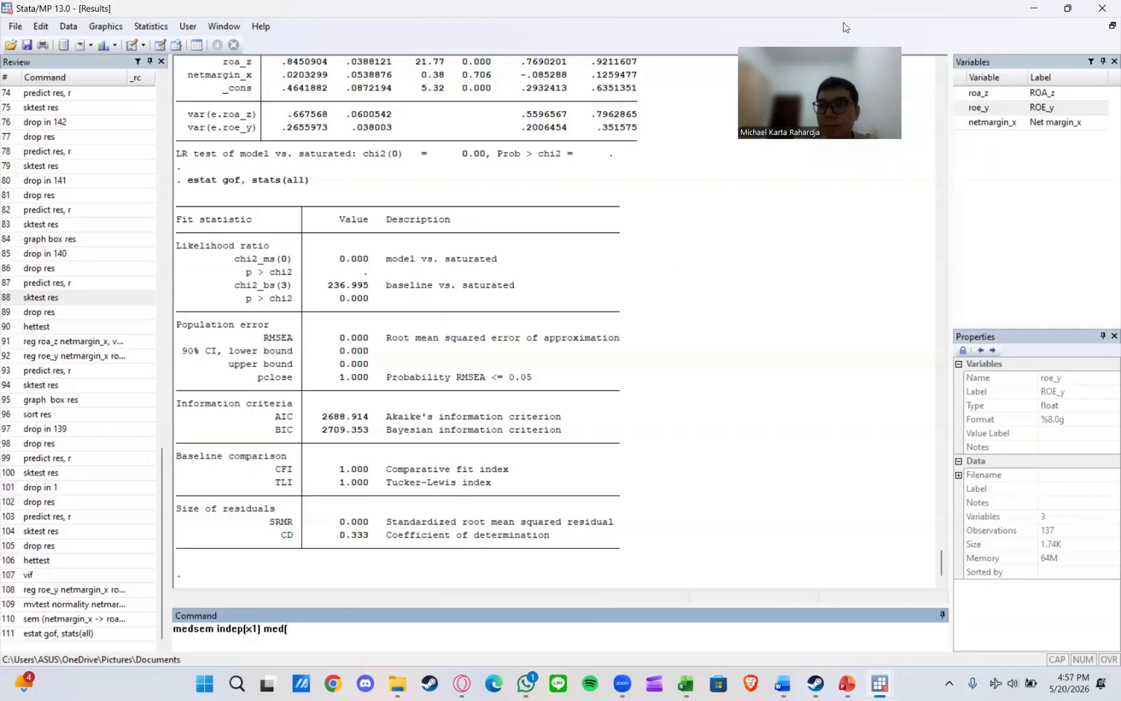
double_click(978, 93)
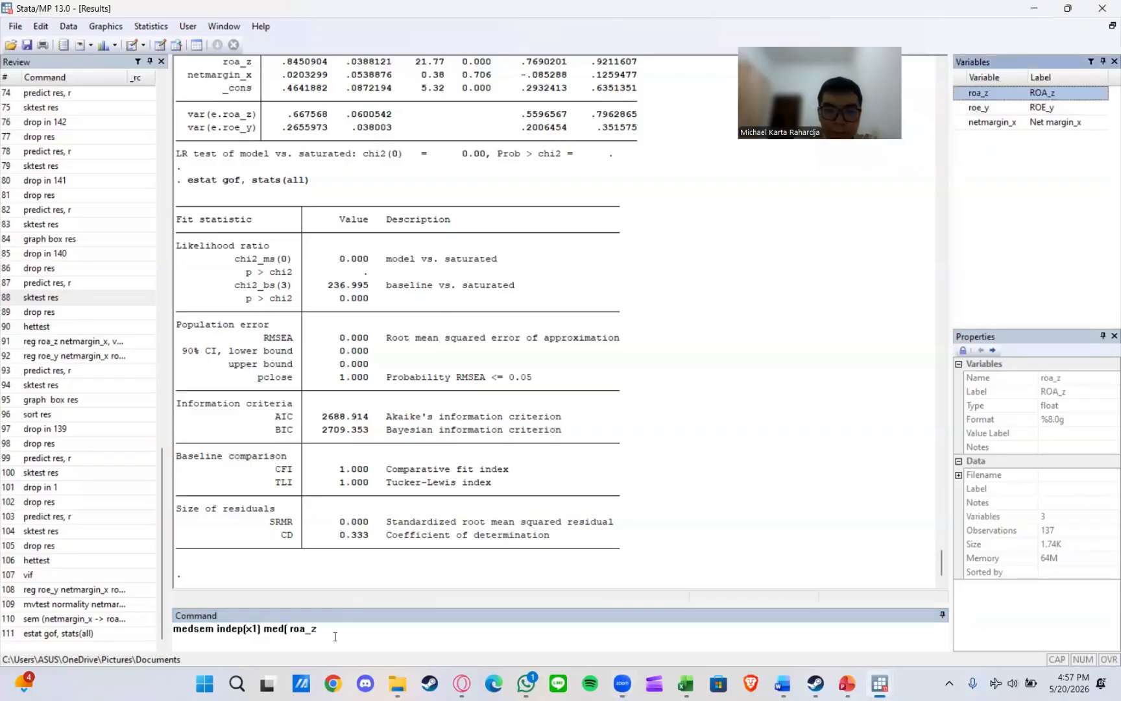
click(314, 632)
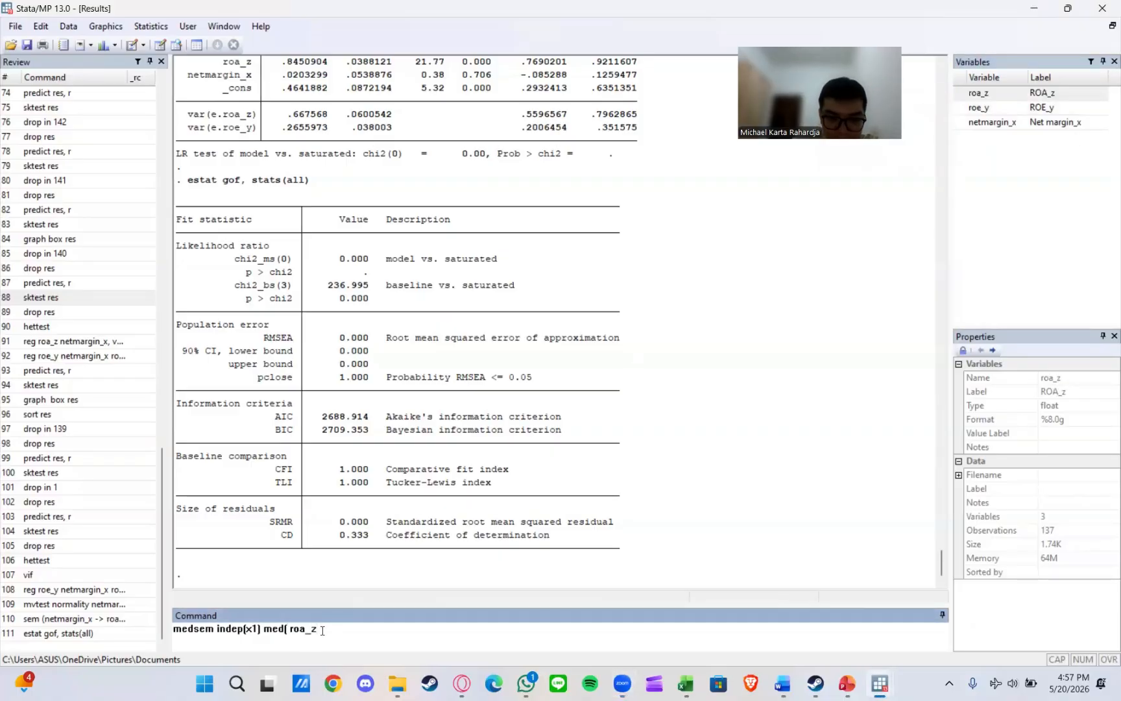
text())
key(Left)
key(Left)
key(Left)
key(Left)
key(Left)
key(Left)
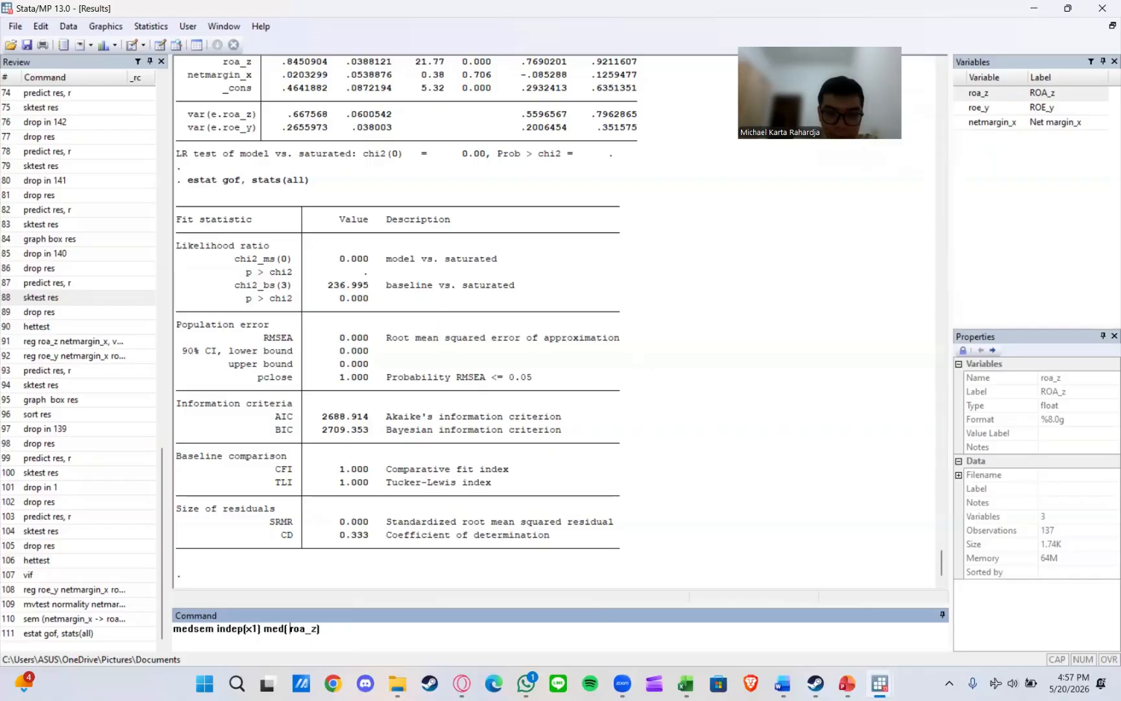
key(BackSpace)
Replace the placeholder x1 in the medsem command's indep() option with the variable netmargin_x
key(Left)
key(Left)
key(Left)
key(Left)
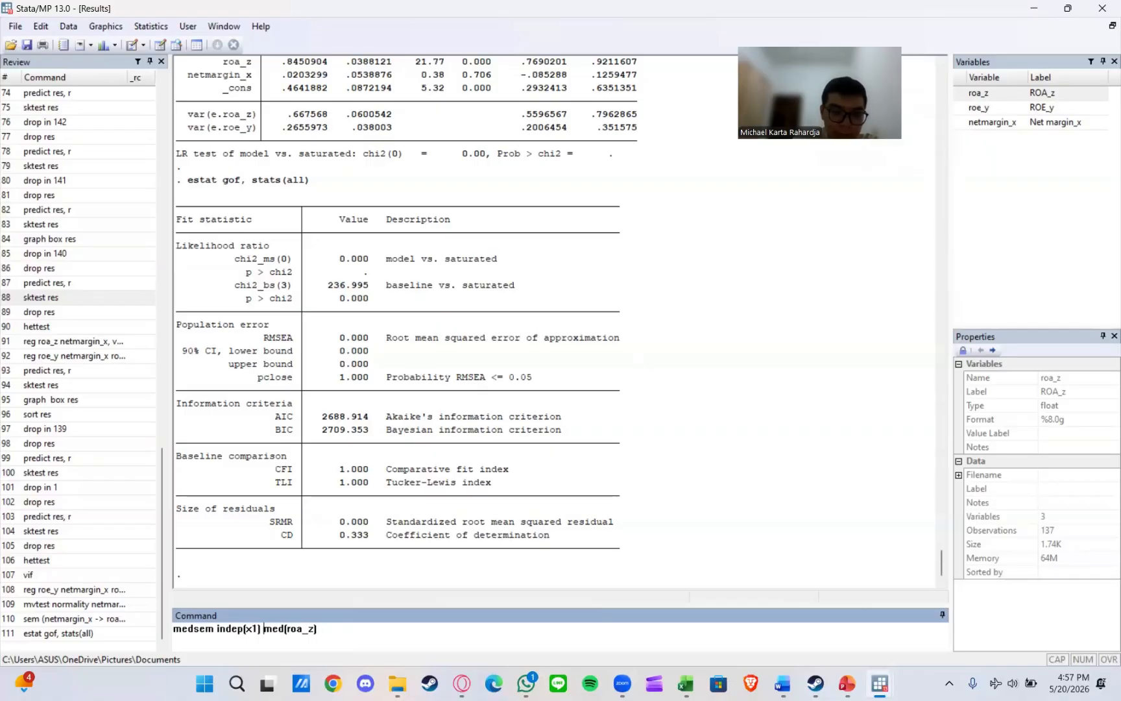
key(BackSpace)
key(BackSpace)
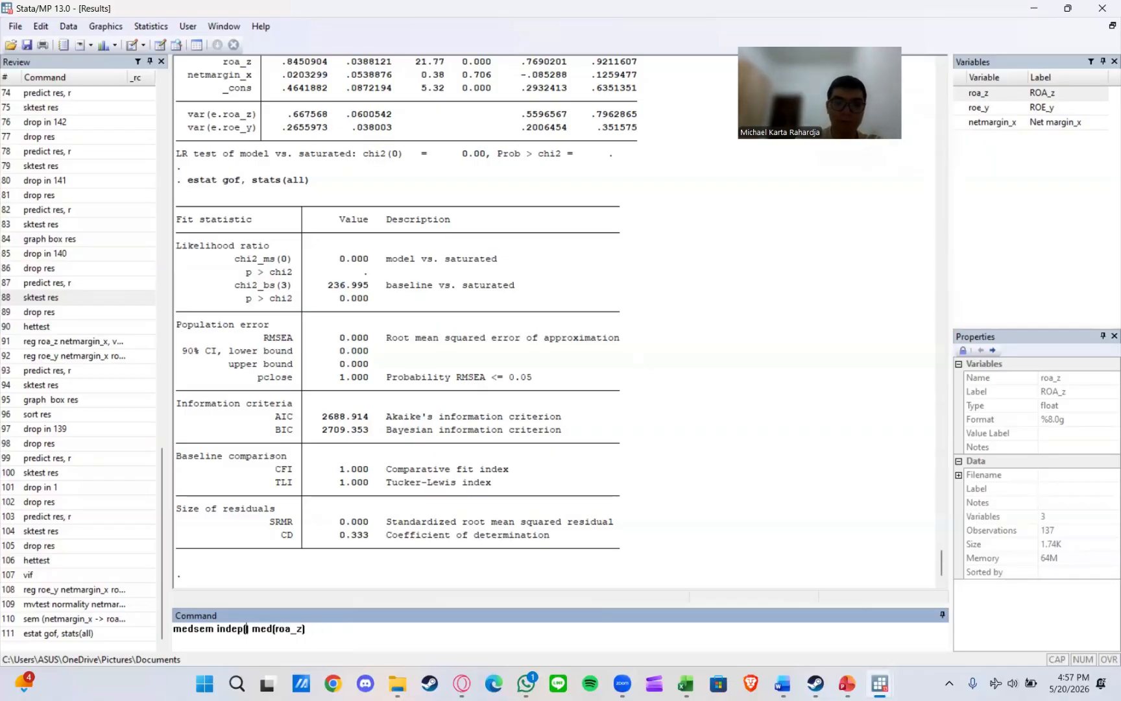
double_click(1071, 124)
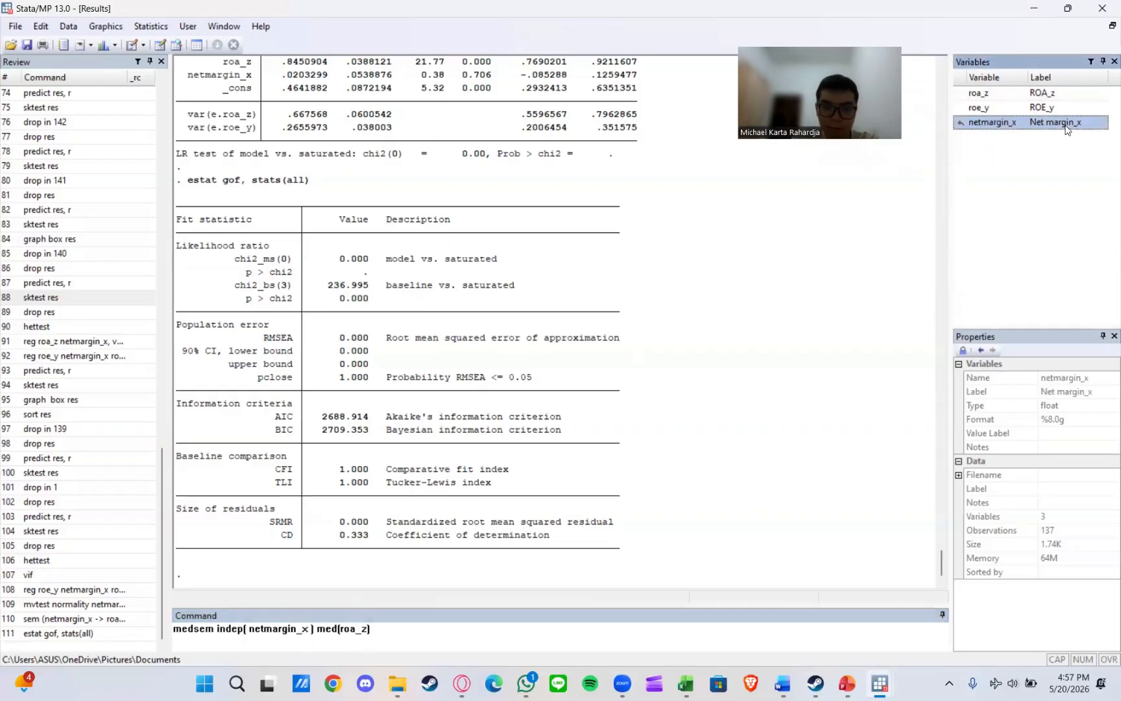
Add roe_y as the dependent variable of the medsem command using the dep() option
click(413, 626)
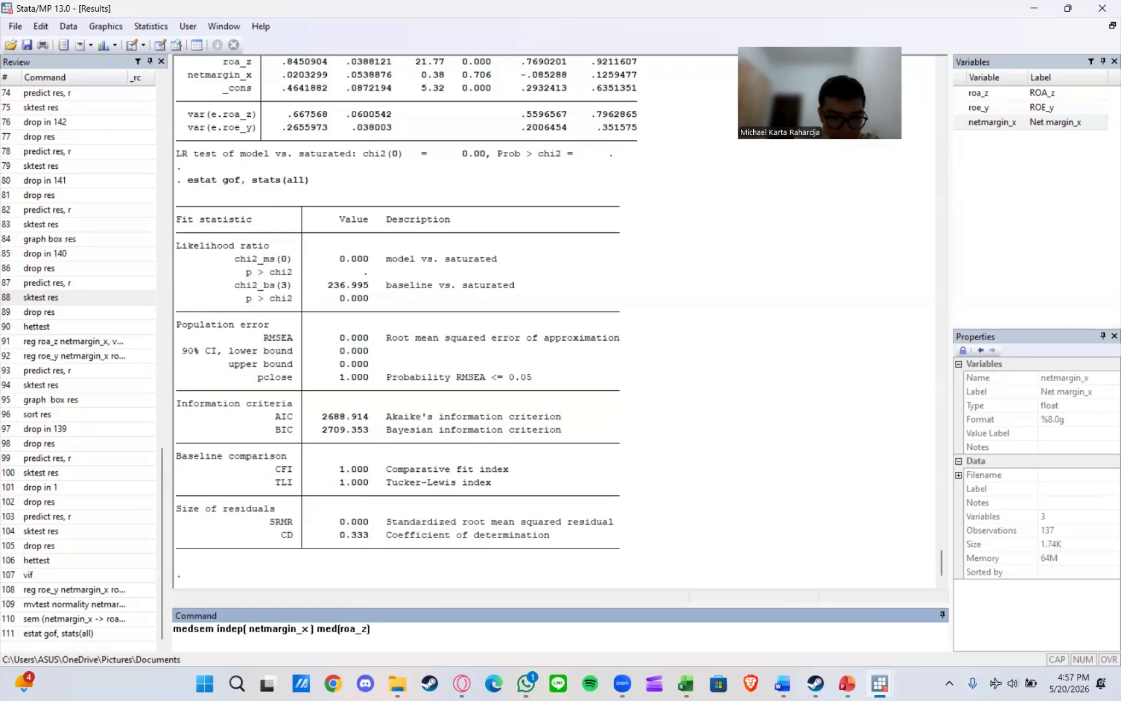
text(de)
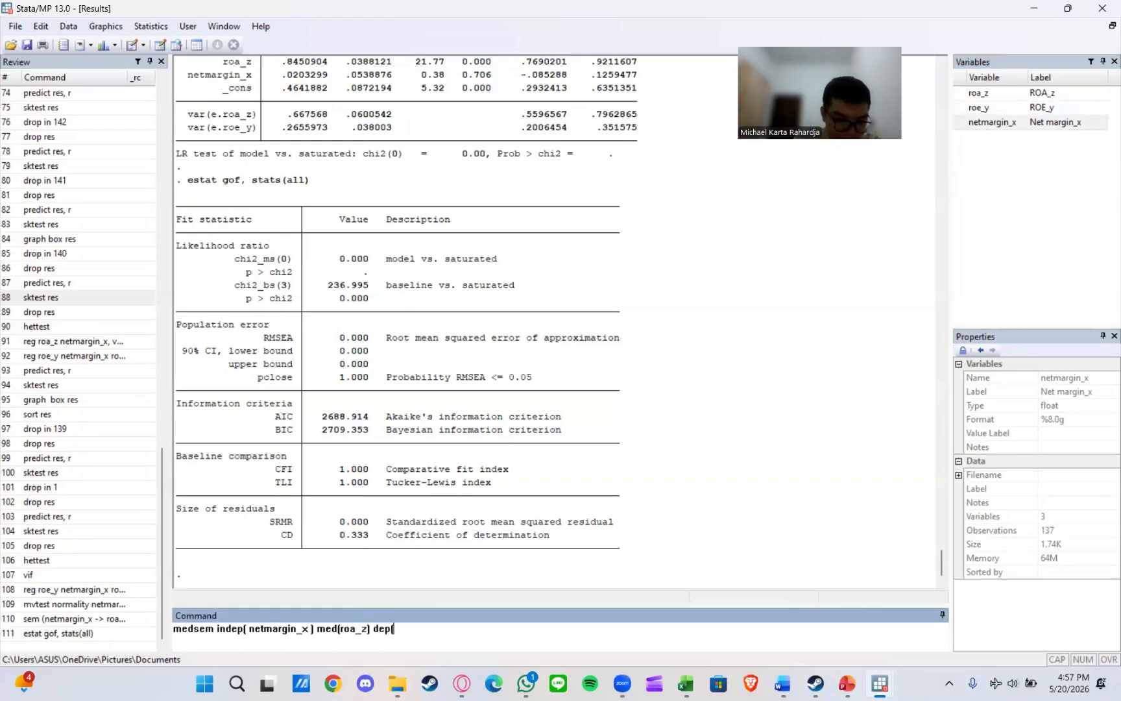
text(p()
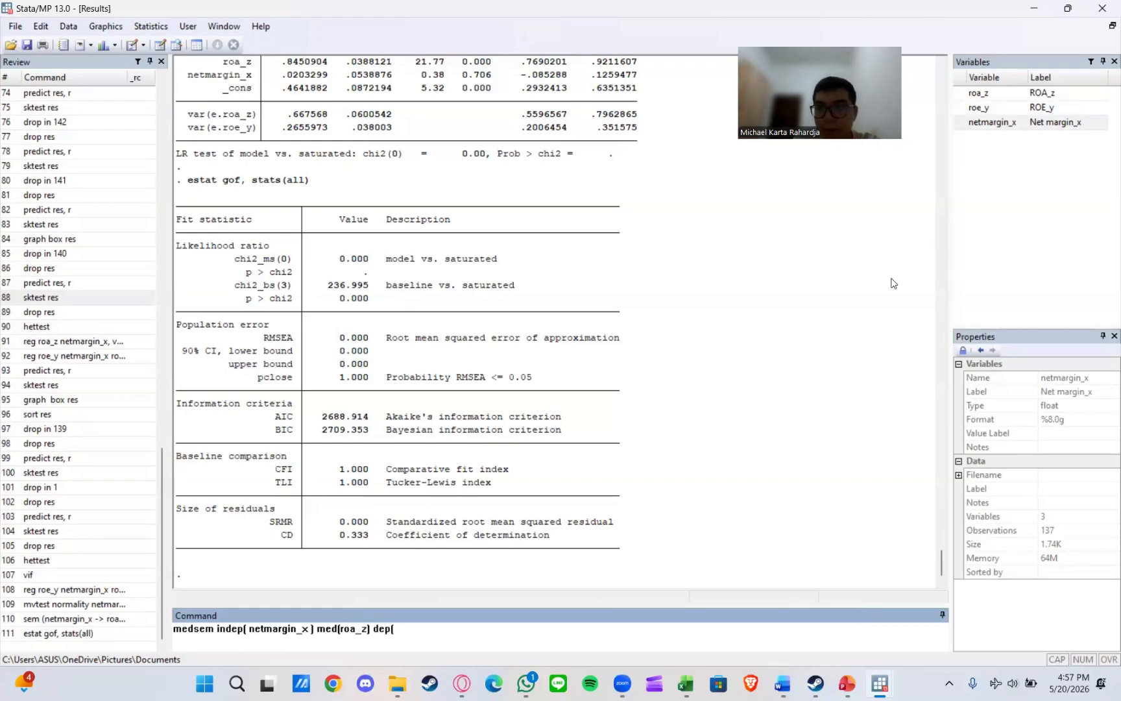
double_click(980, 107)
text())
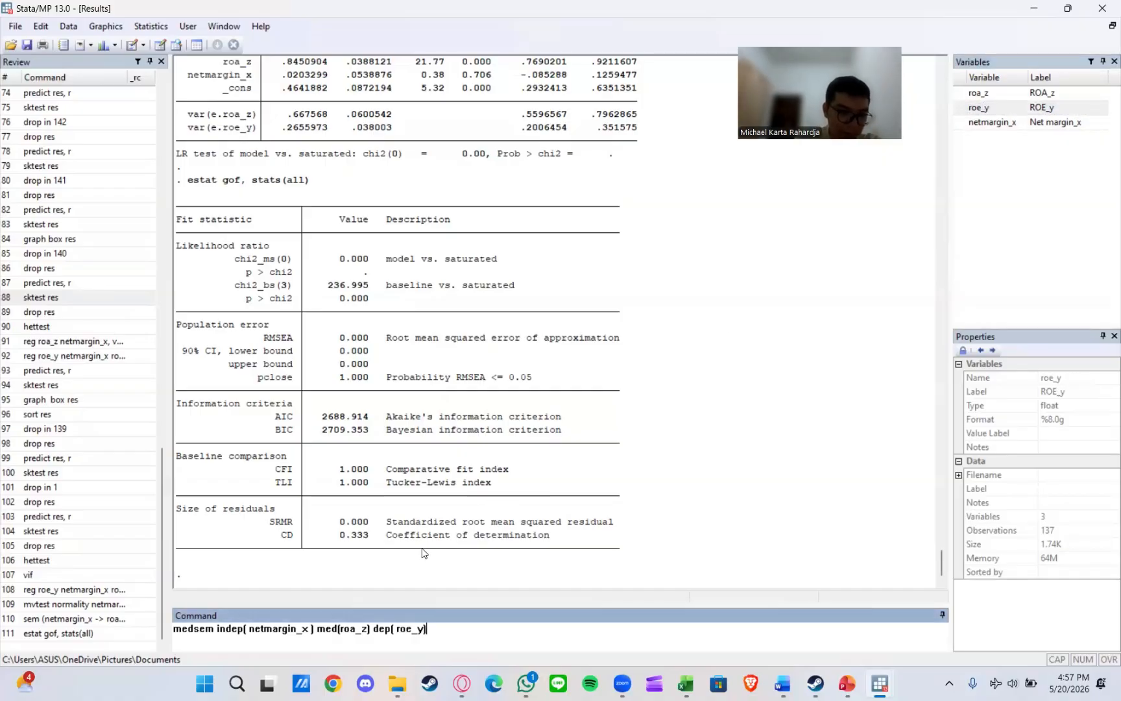
Add the options stand, mcreps(5000), rid and rit to the medsem command and submit it
text( stand mc)
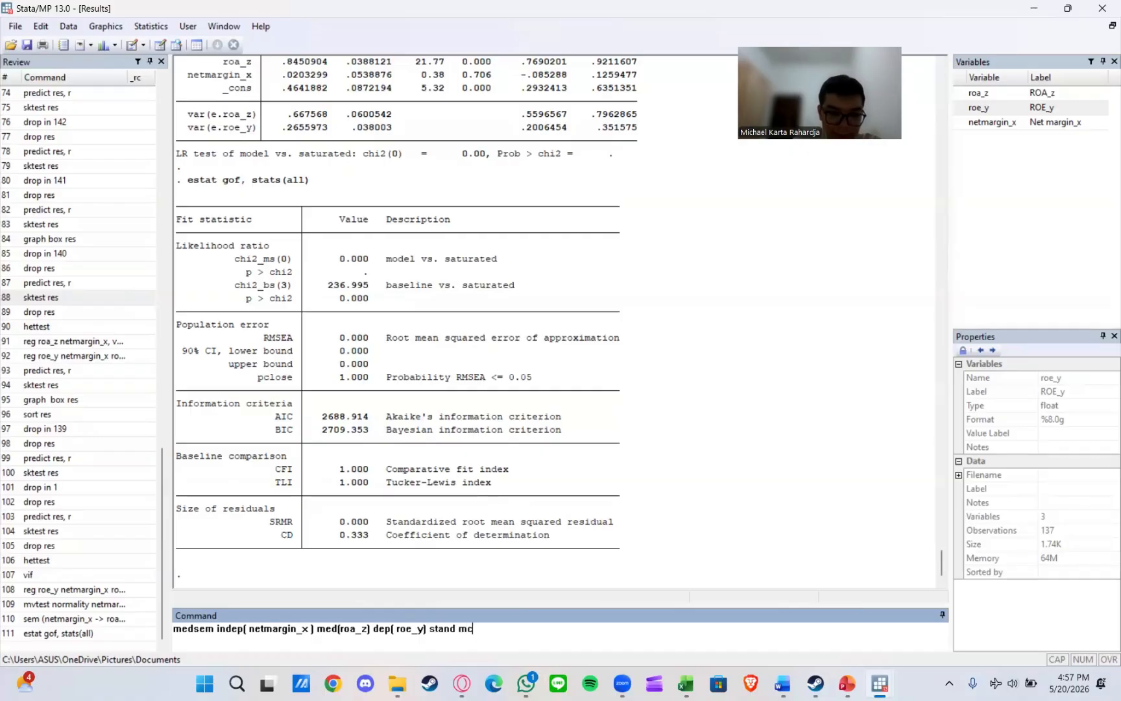
text(re)
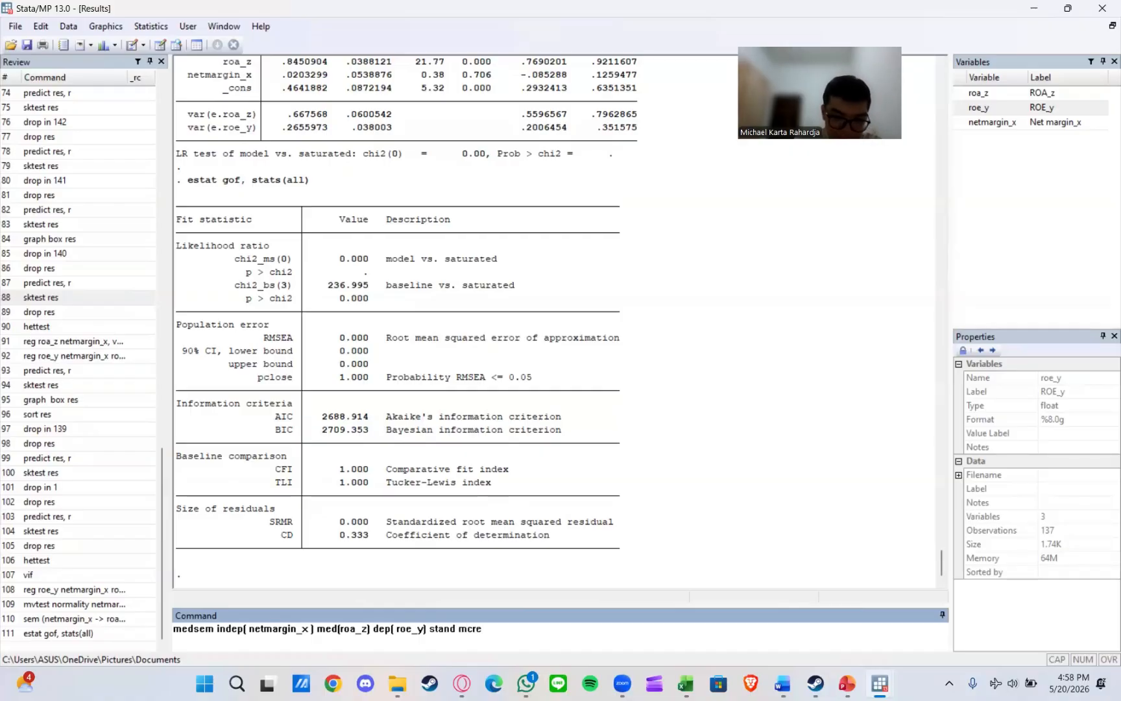
text(ps(5000) r)
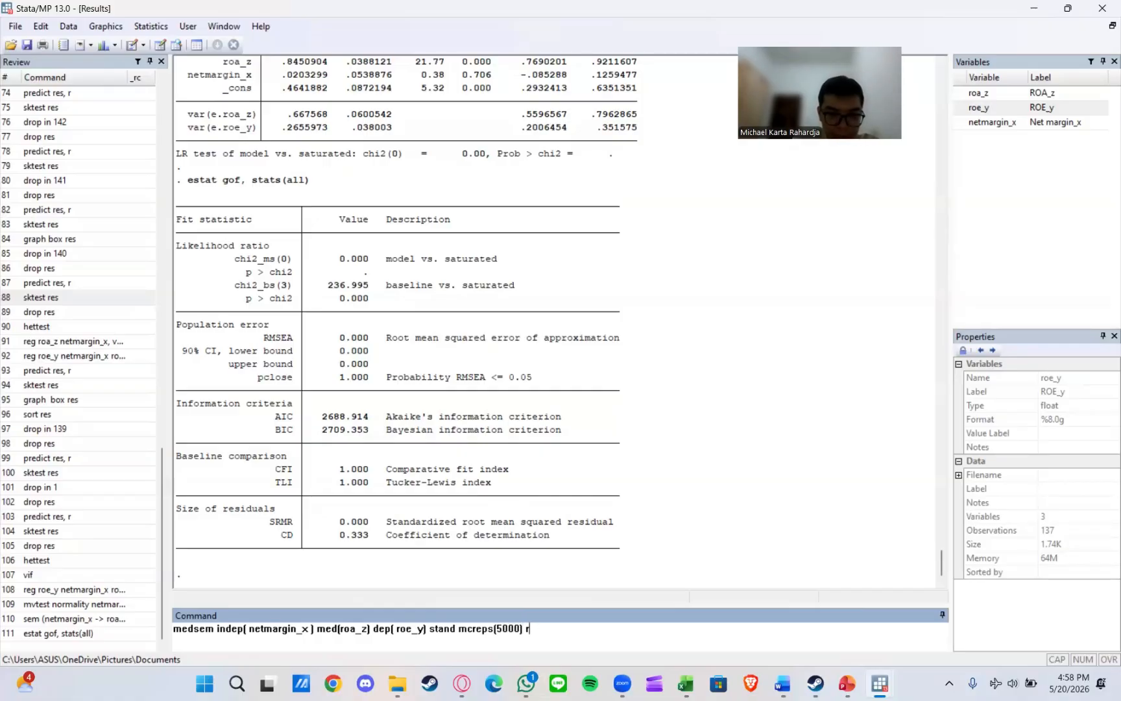
text(id rit)
key(Return)
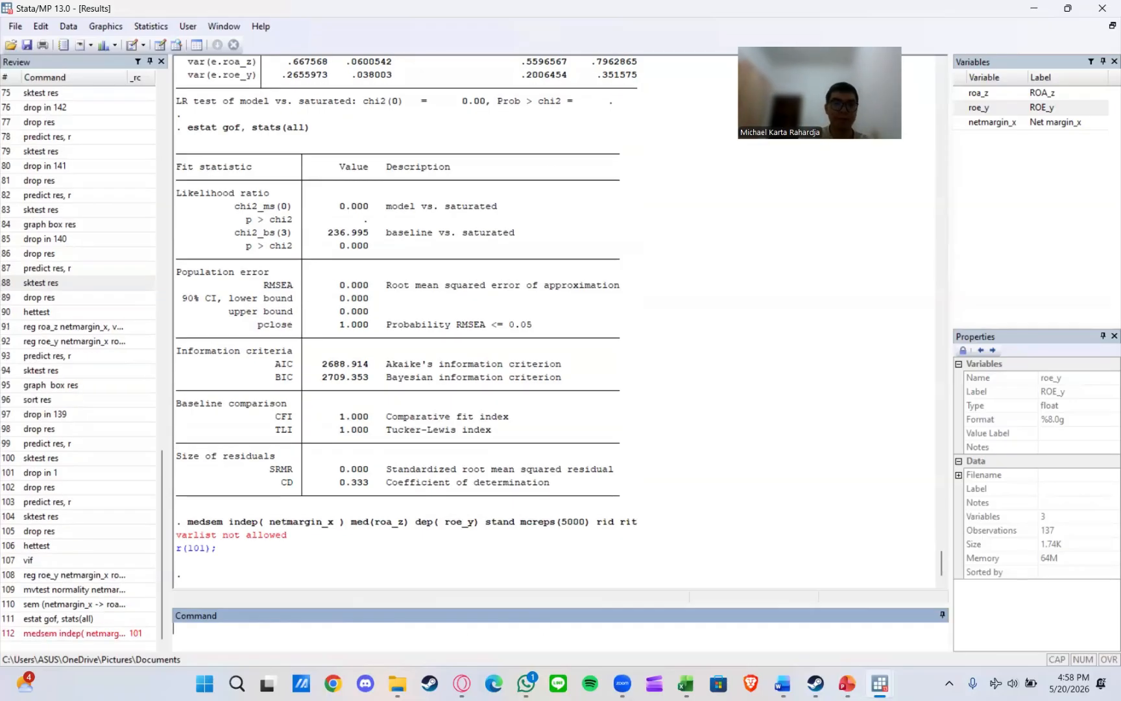
Try to rerun the recalled medsem command with the repetitions option spelled mcreeps(5000)
click(103, 634)
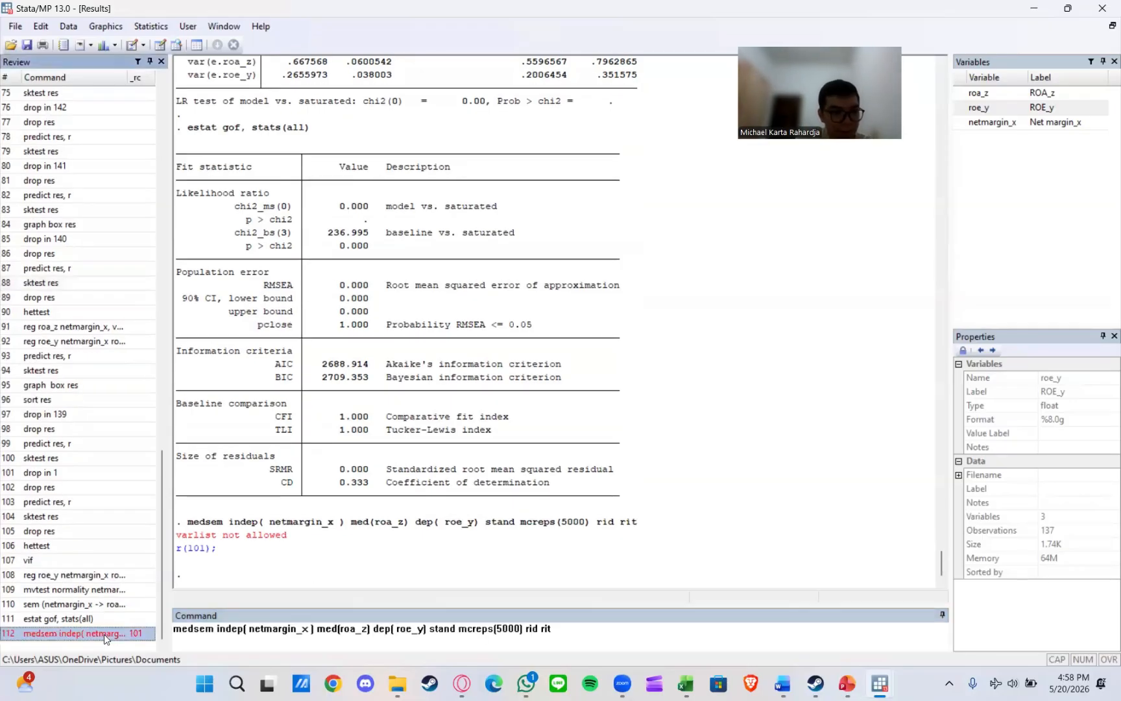
click(477, 630)
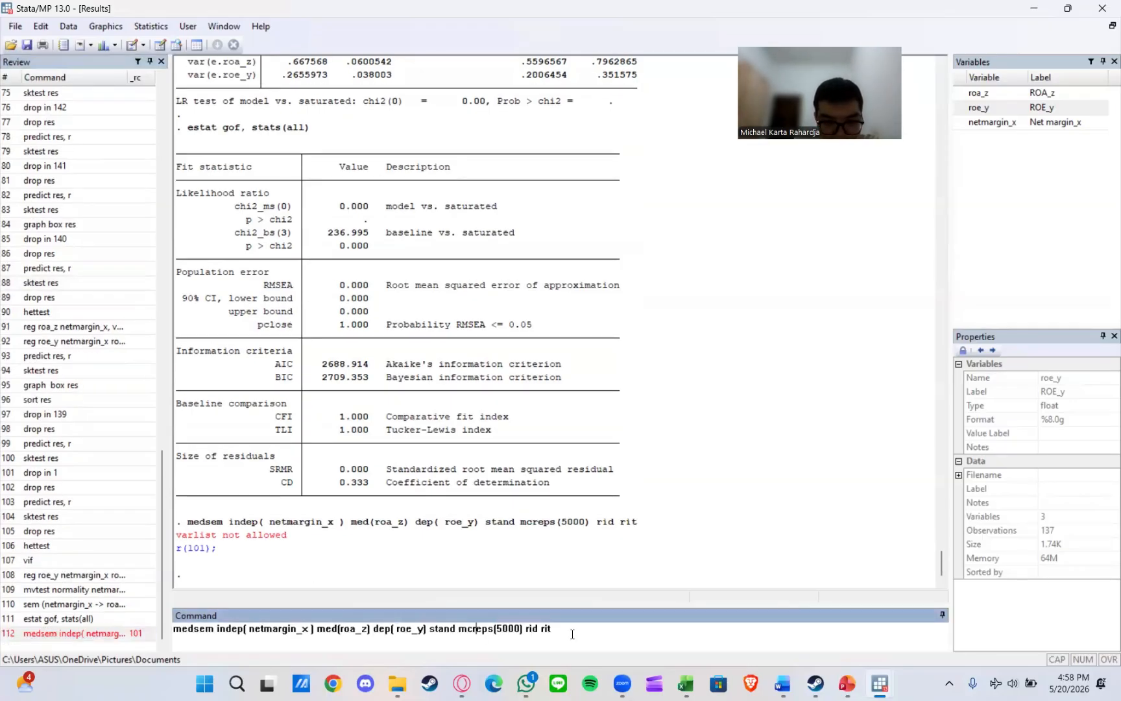
text(e)
key(Return)
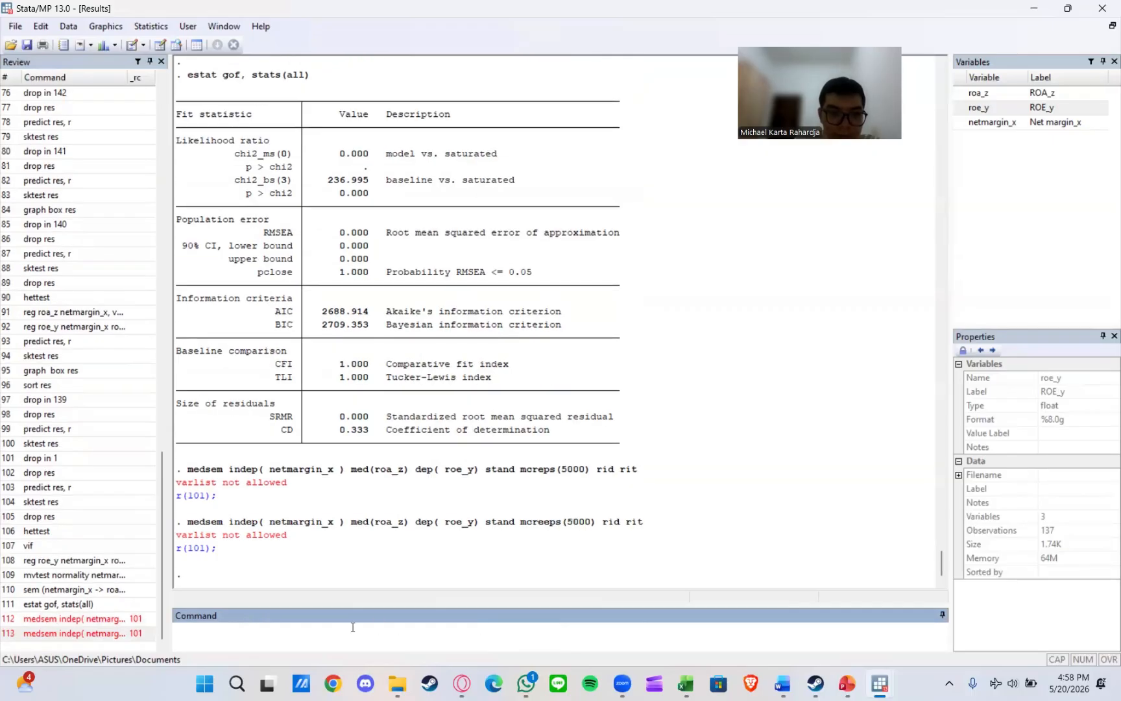
Try to run medsem with only indep(netmargin_x), med(roa_z) and dep(roe_y), leaving out all other options
click(700, 76)
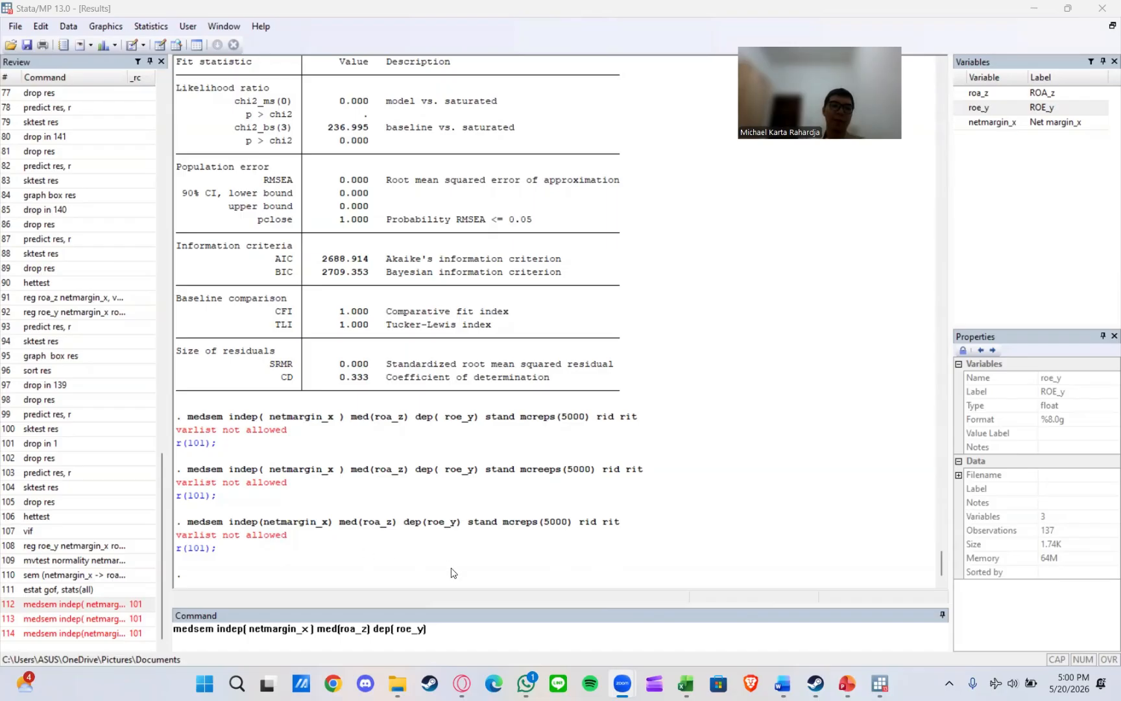
click(469, 632)
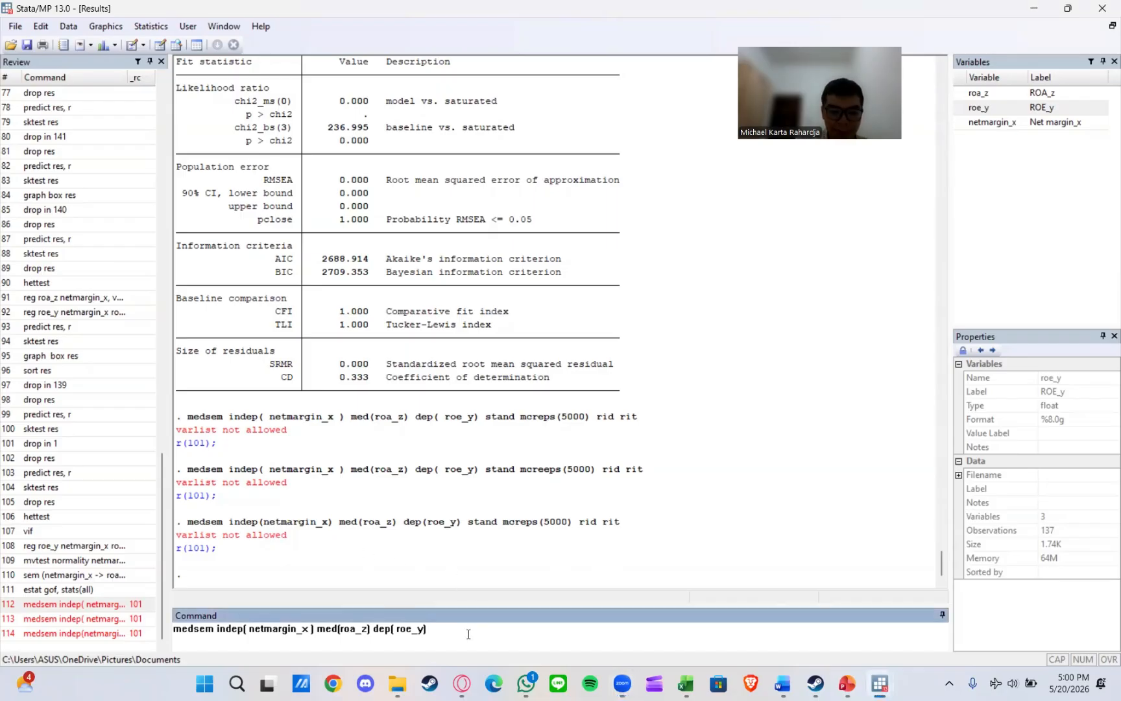
key(Return)
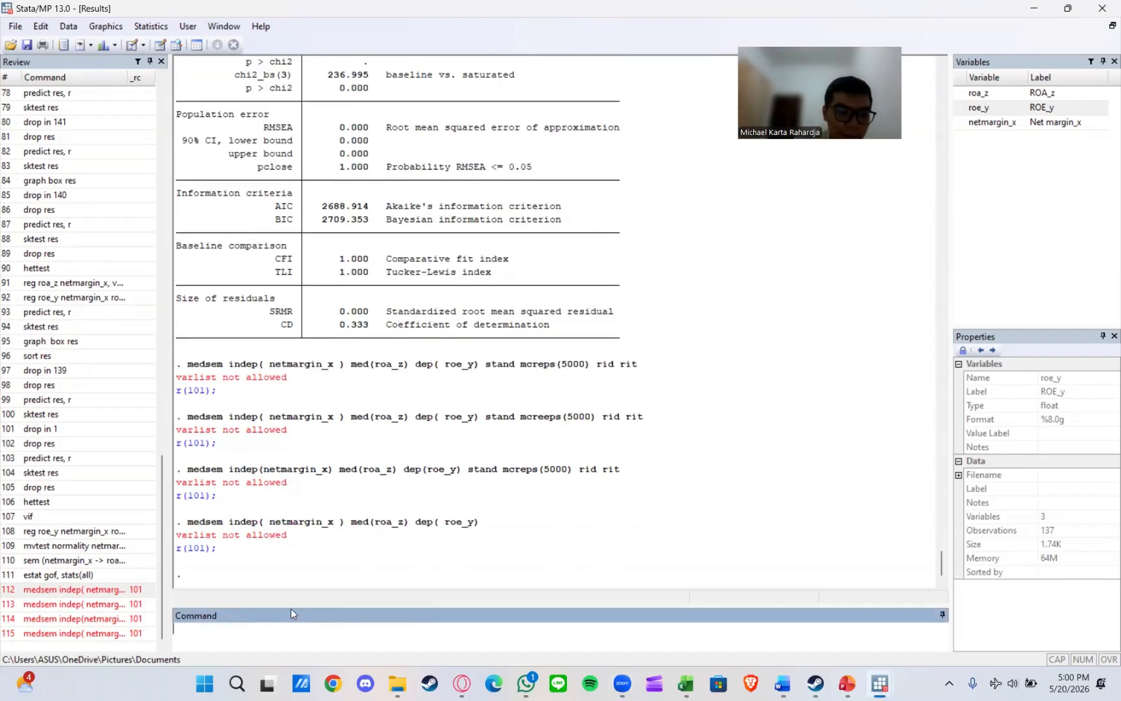
Rerun the first medsem command, with stand mcreps(5000) rid rit, adding a comma directly after medsem, and display its full mediation output
click(109, 593)
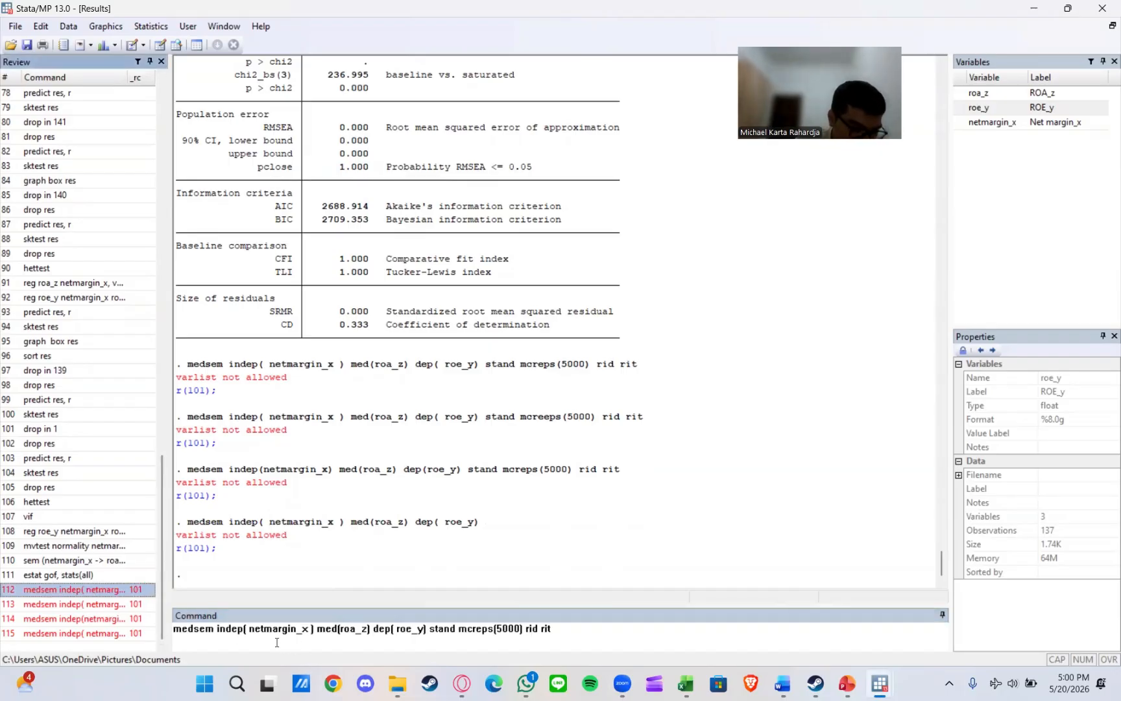
click(215, 628)
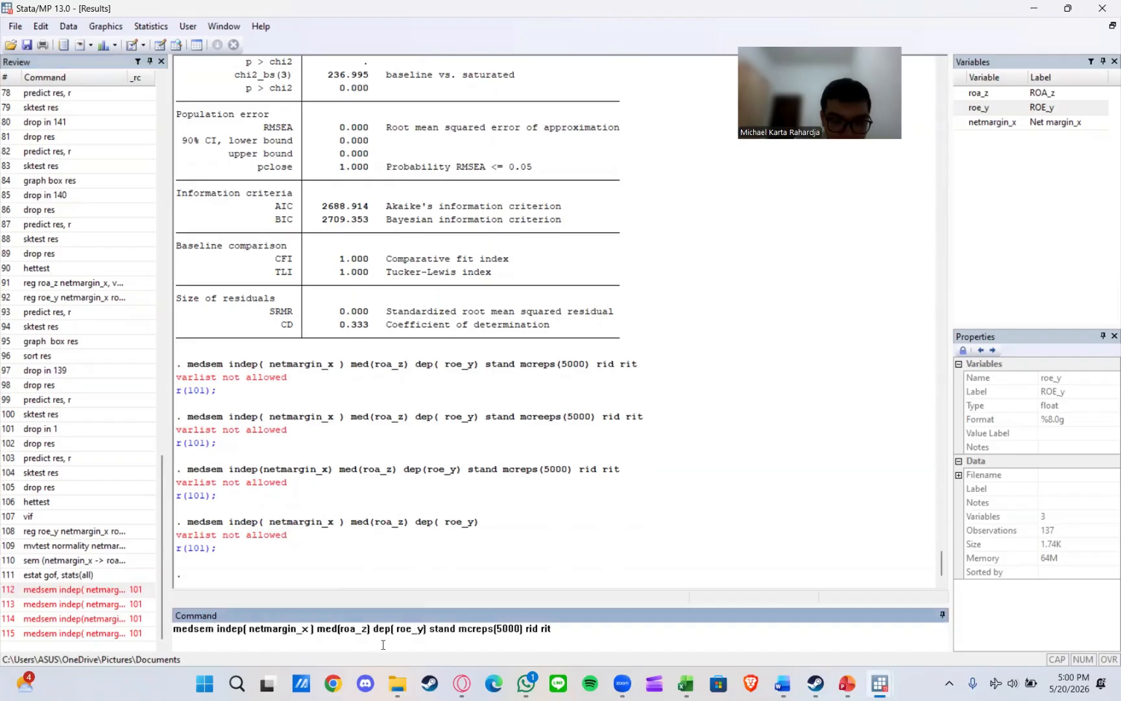
text(,)
click(106, 588)
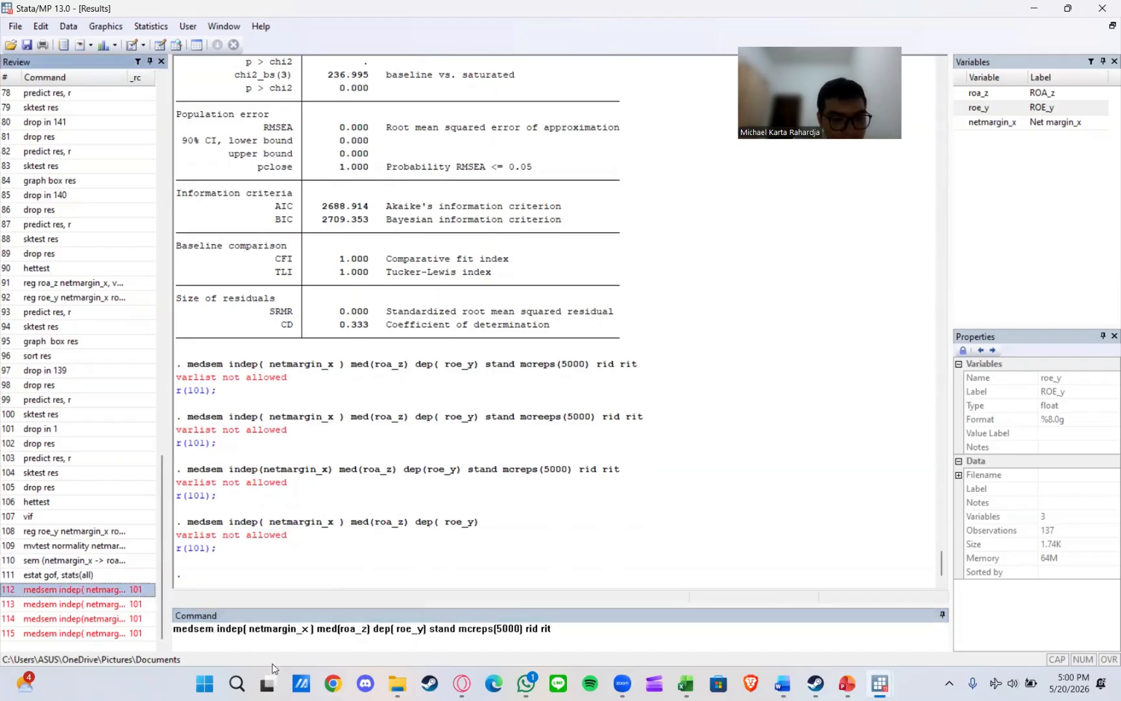
click(216, 628)
text(,)
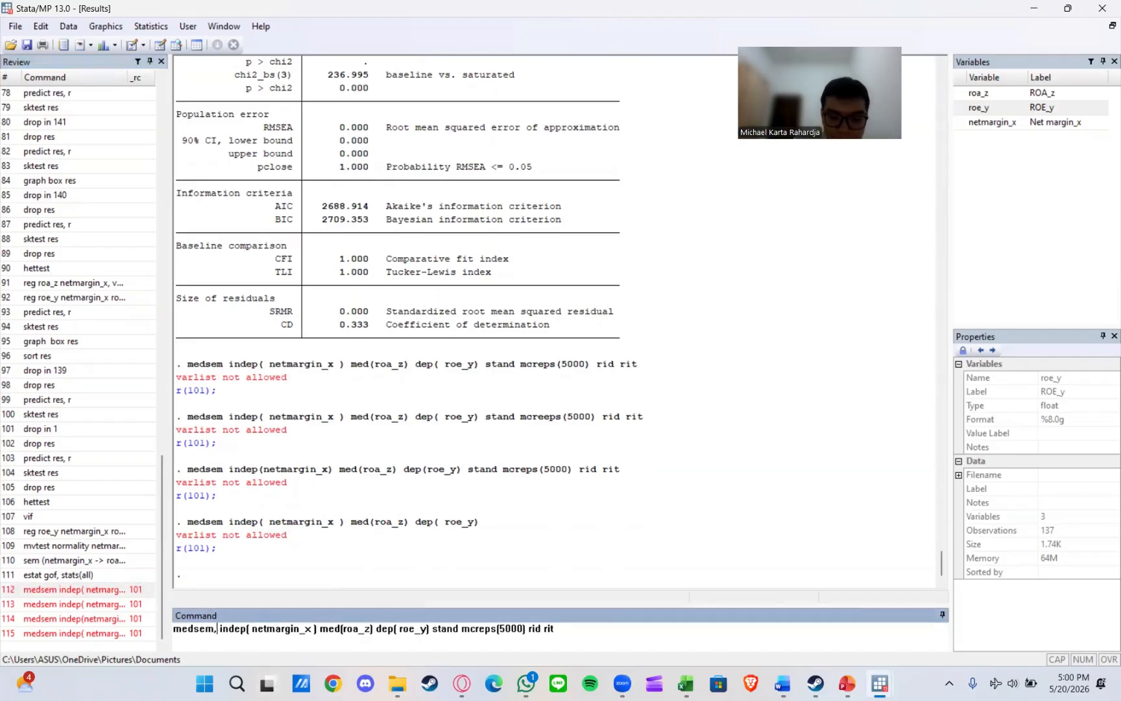
key(Return)
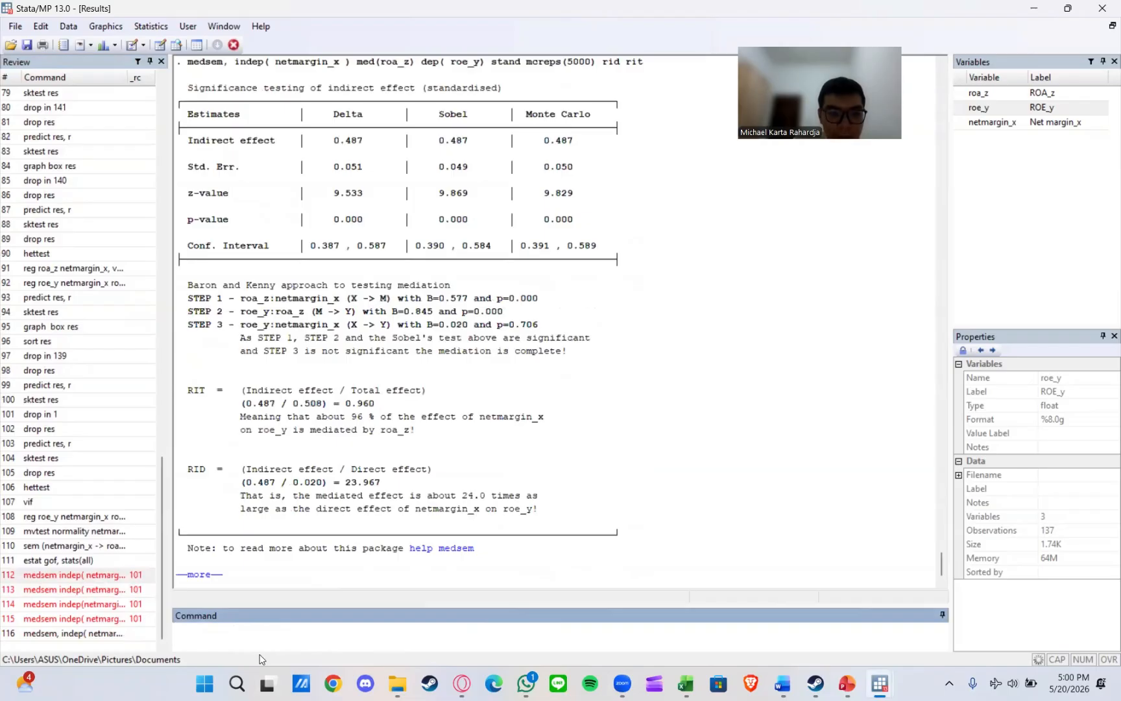
click(206, 574)
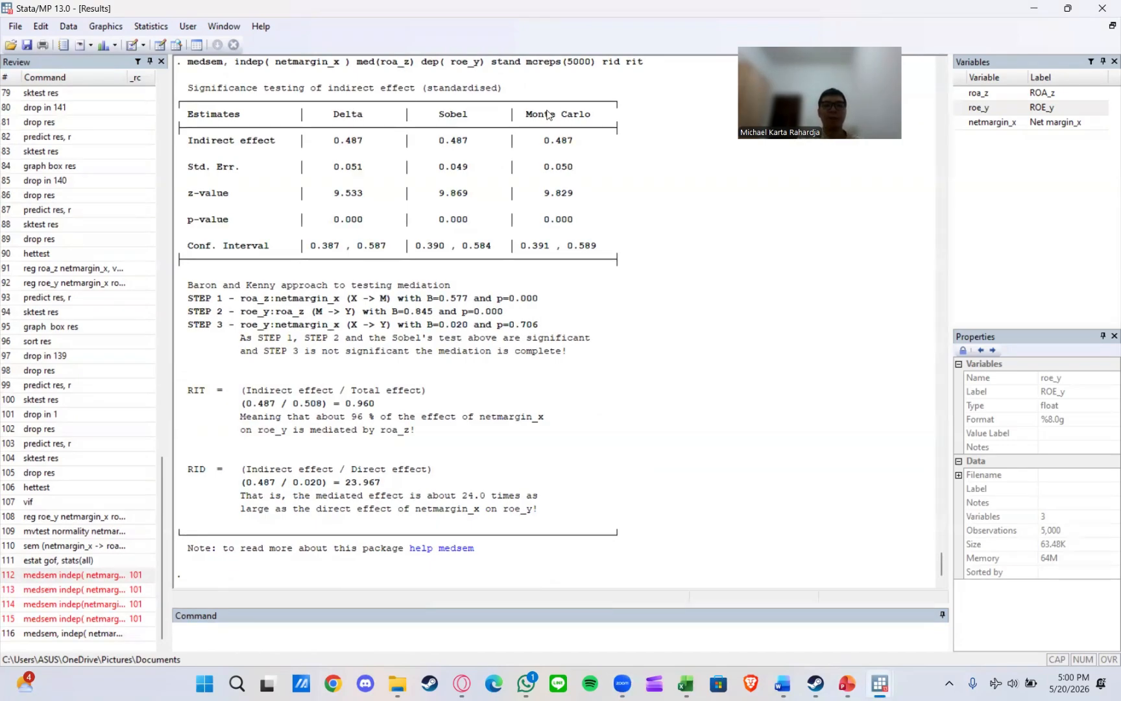
scroll(392, 129, up, 1)
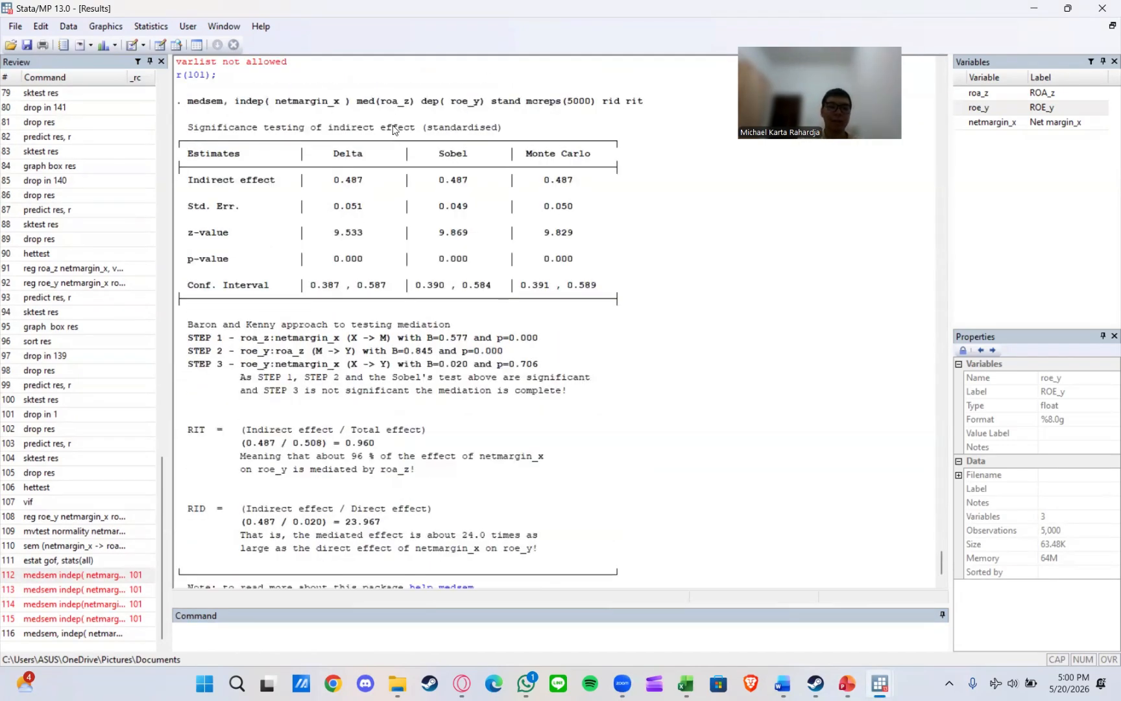